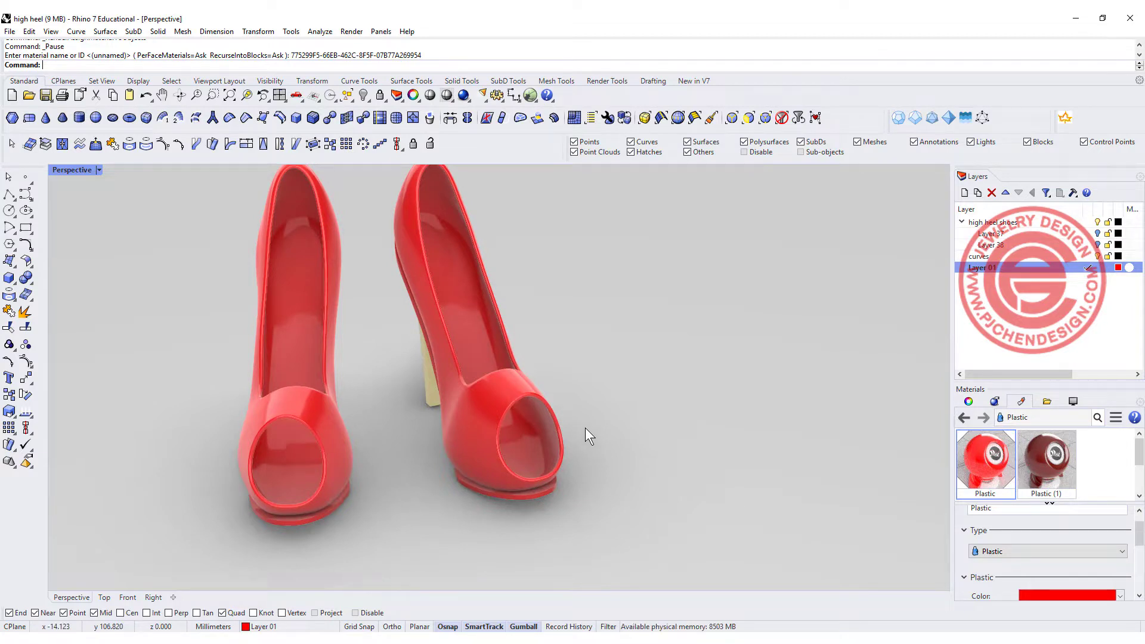
- Examine the shoe's profile, heel and sole curves from several angles, picking out the sole outline and the upper and lower profile curves
right_drag(583, 422, 639, 422)
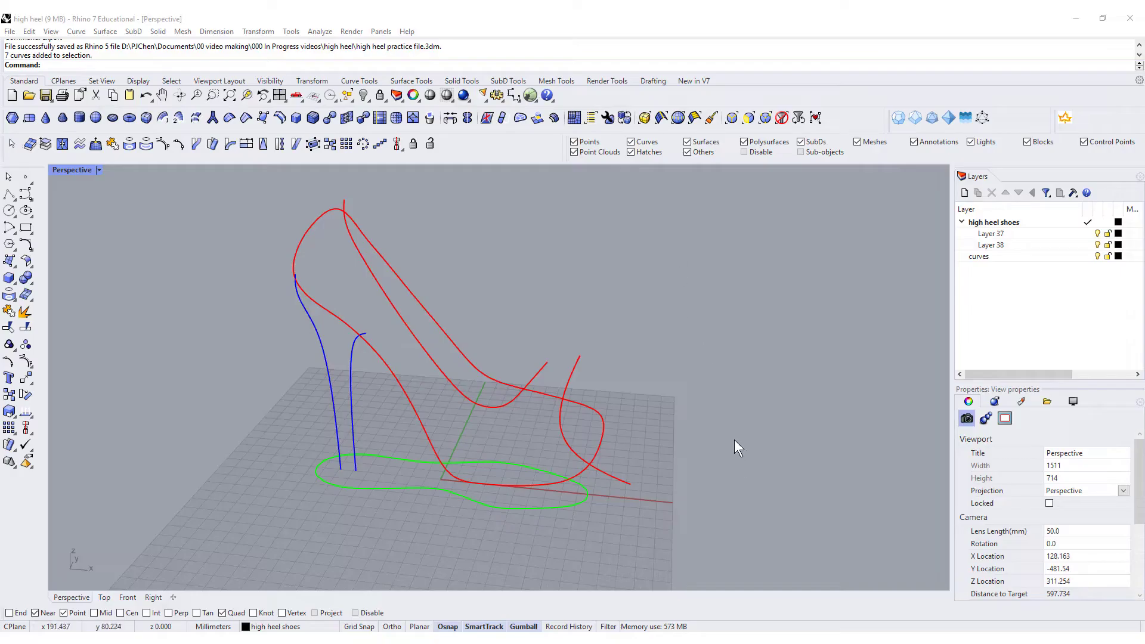
right_drag(717, 403, 733, 373)
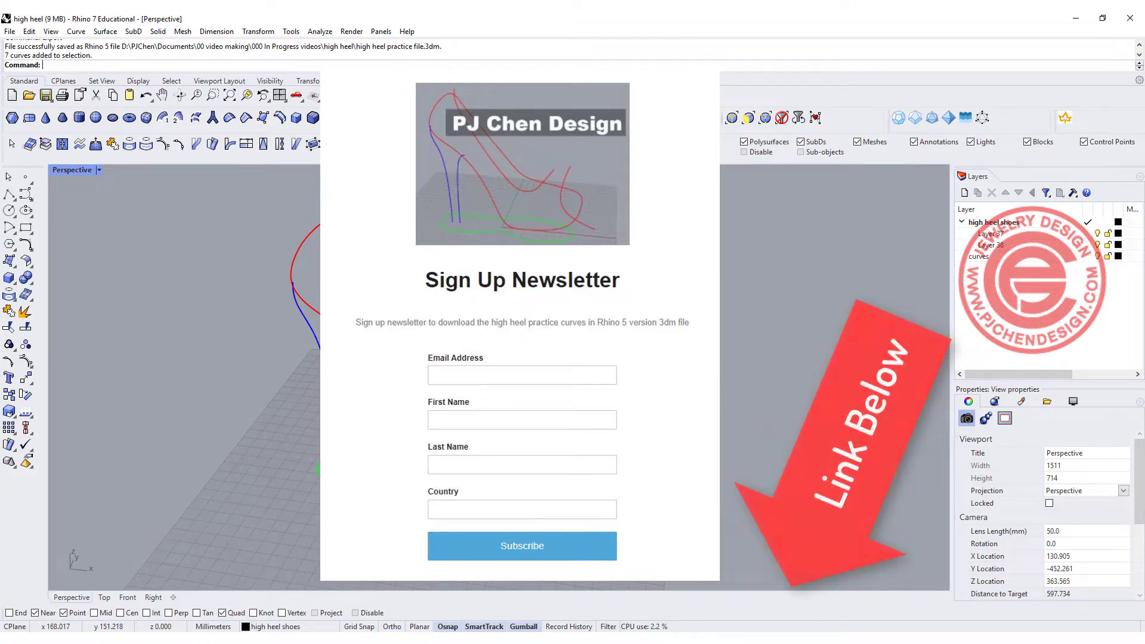
right_drag(700, 389, 711, 322)
right_drag(620, 354, 696, 424)
scroll(613, 405, up, 2)
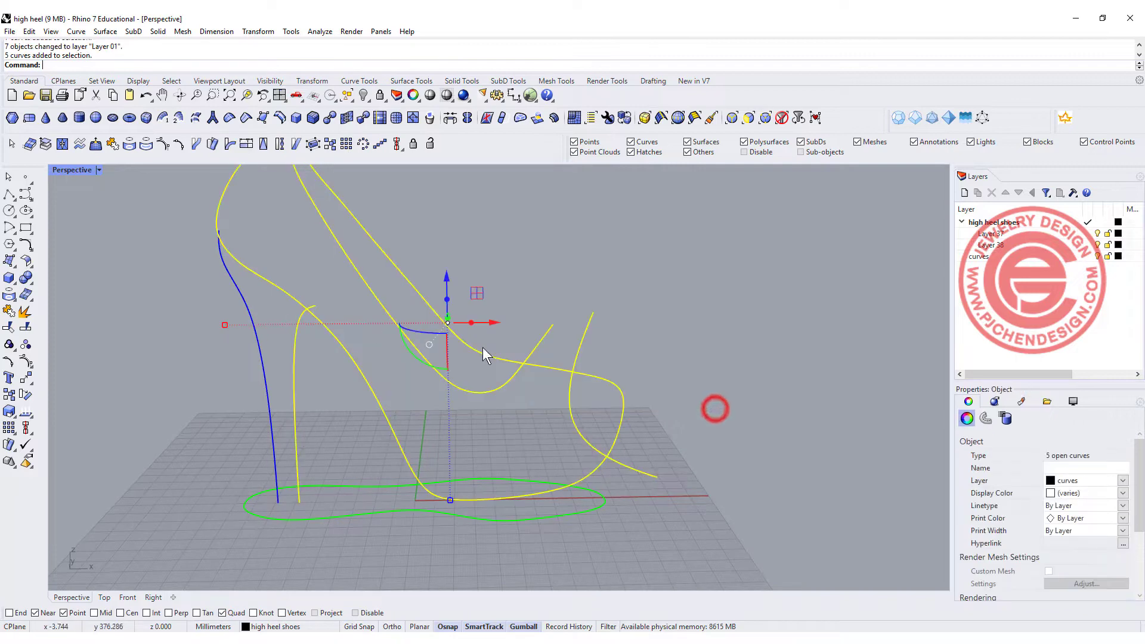
click(716, 409)
right_drag(660, 366, 638, 521)
click(572, 527)
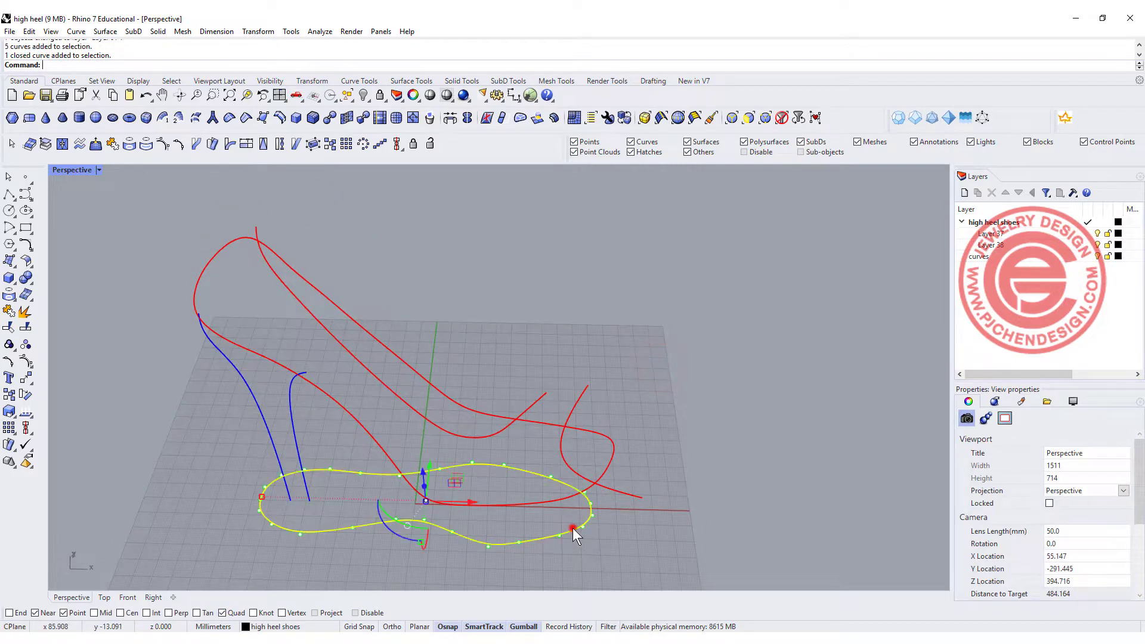
right_drag(721, 502, 725, 432)
click(753, 411)
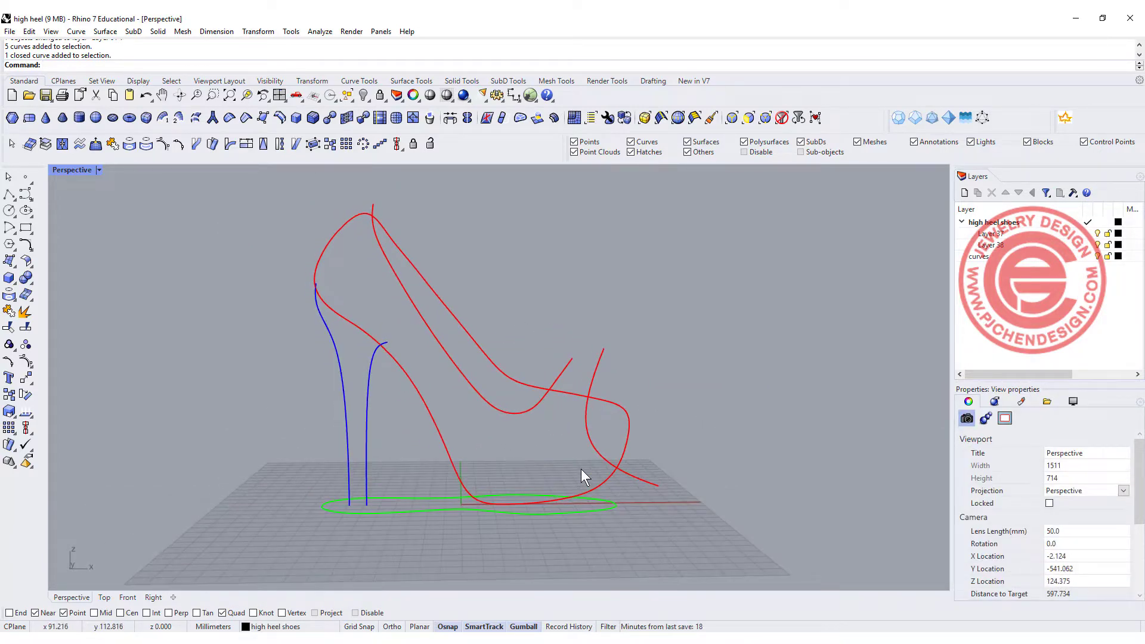
scroll(528, 399, up, 2)
click(574, 394)
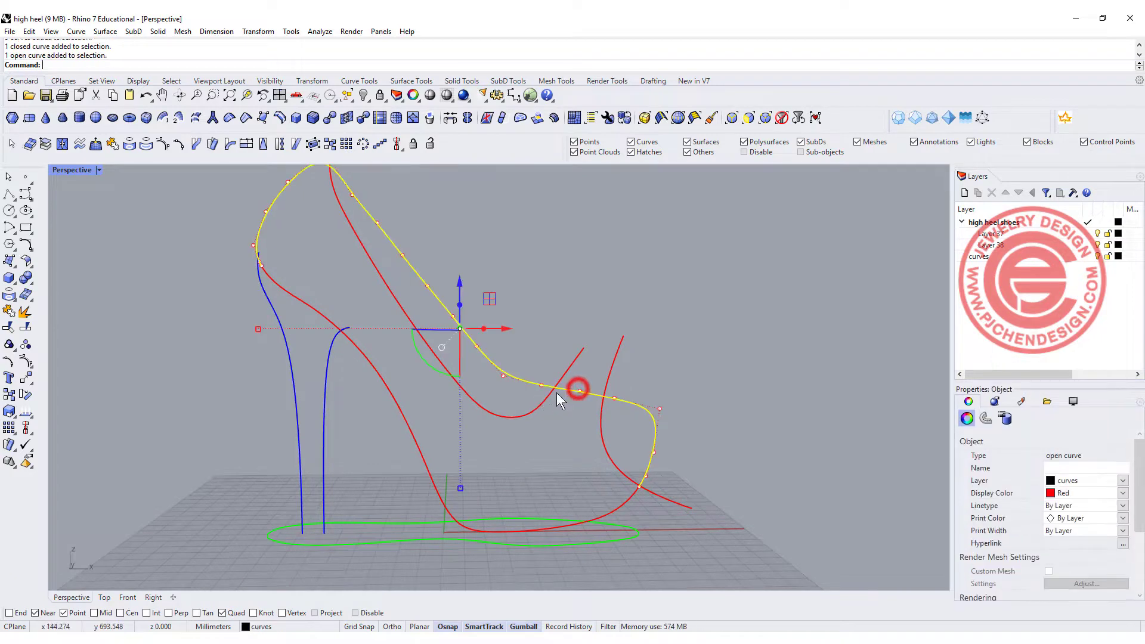
click(418, 445)
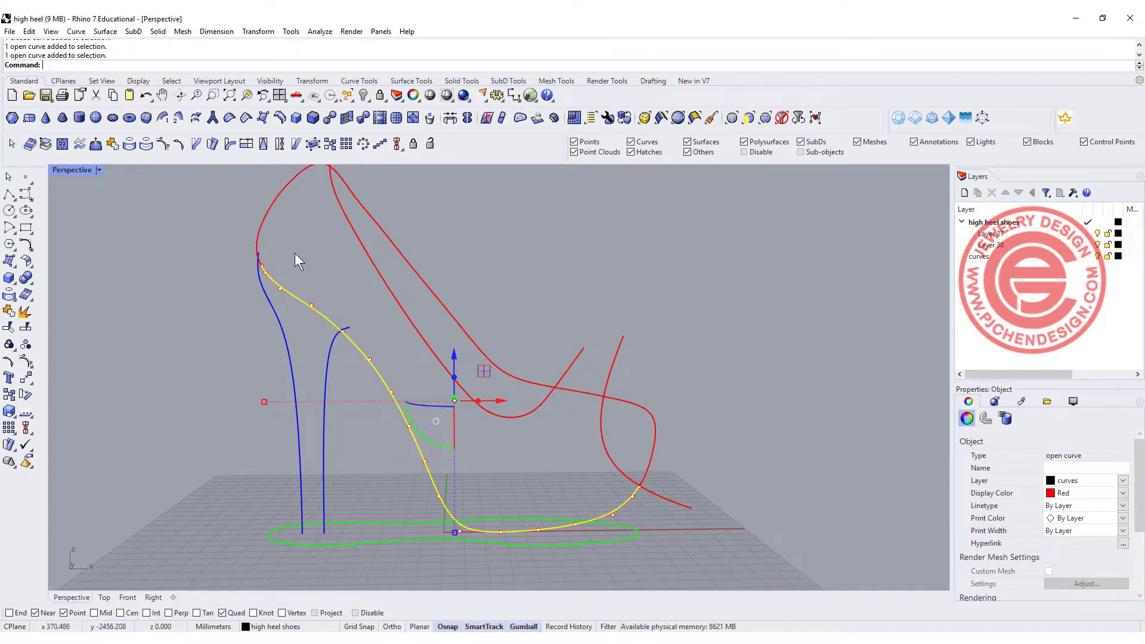
scroll(280, 248, up, 2)
- Split the upper red profile curve at a point on the back of the shoe, slightly above the heel's top
click(255, 237)
scroll(355, 306, down, 4)
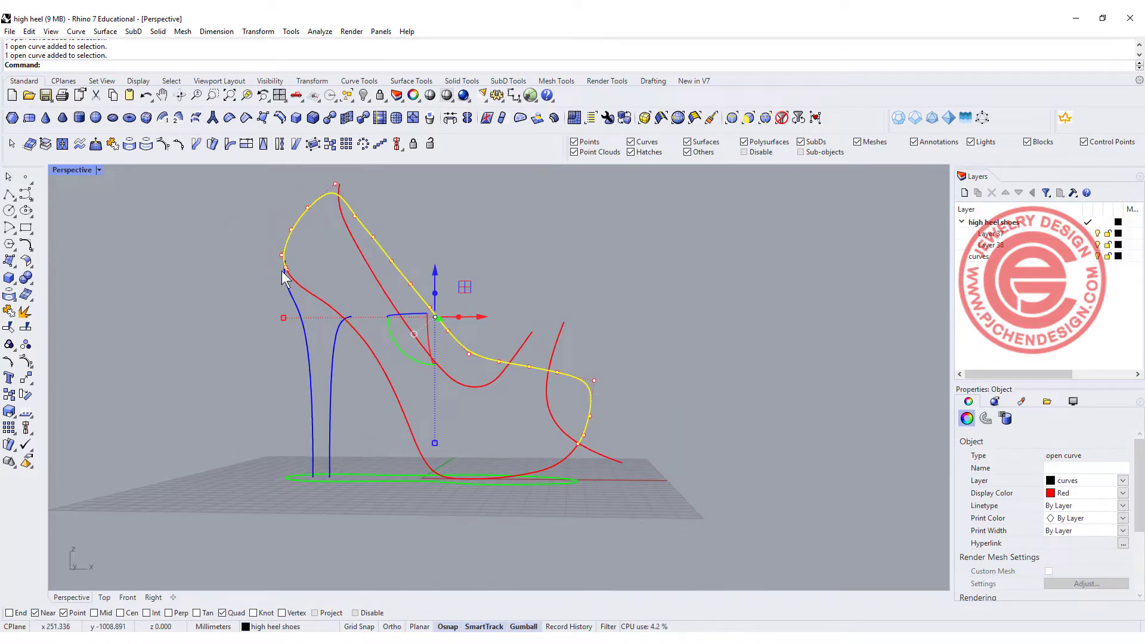
mouse_move(291, 225)
right_down()
mouse_move(328, 258)
mouse_move(301, 234)
right_up()
scroll(305, 235, up, 2)
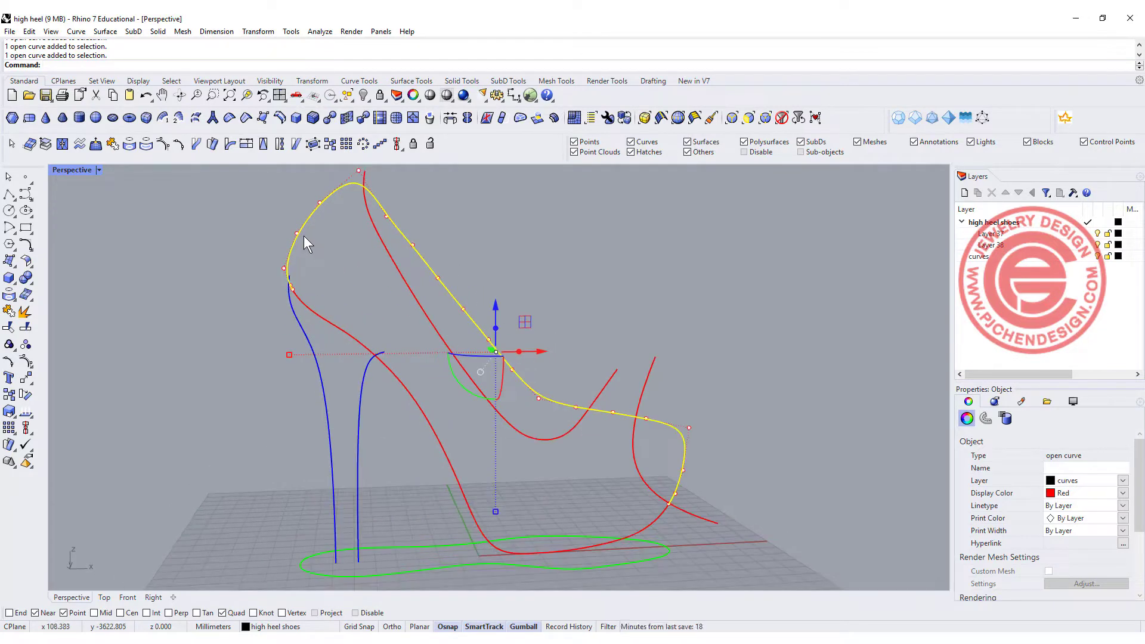
click(26, 328)
click(88, 65)
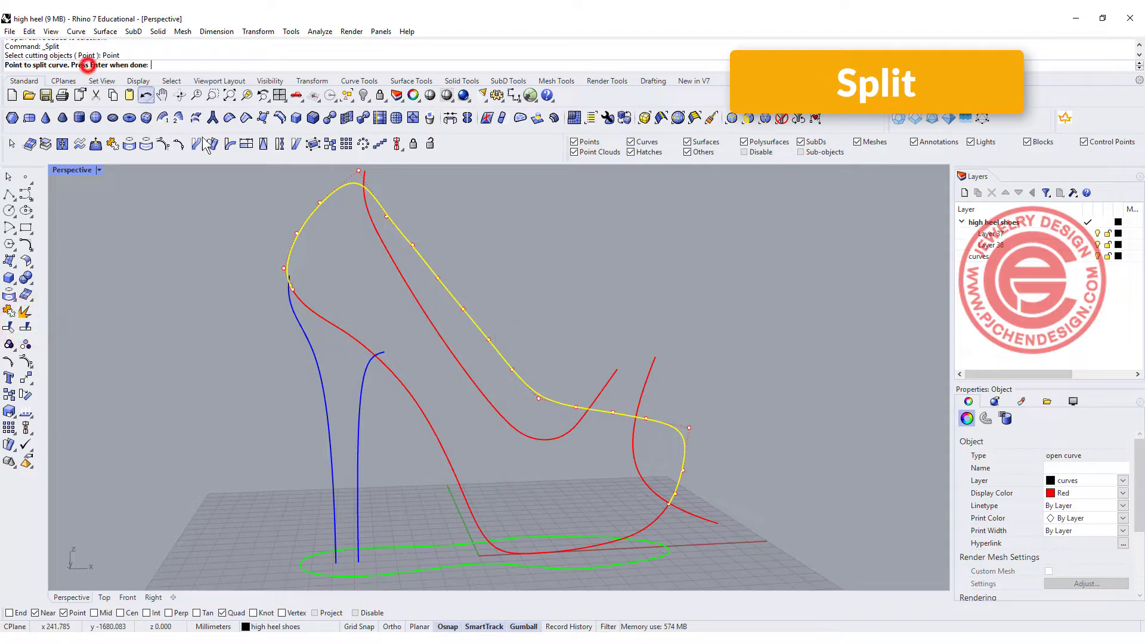
click(298, 235)
right_click(335, 261)
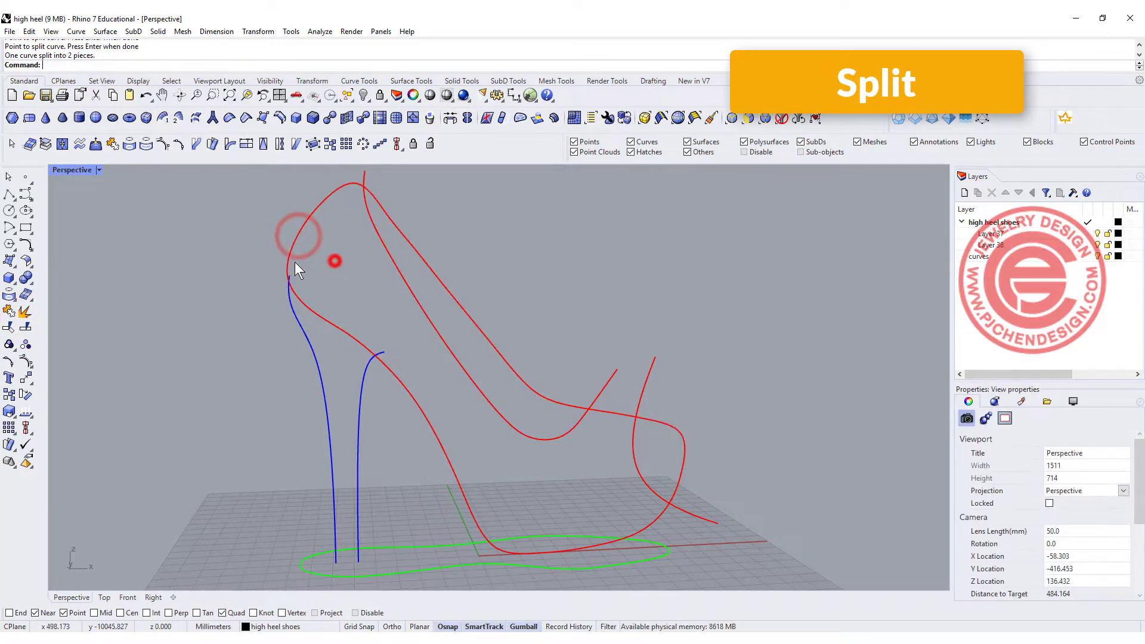
- Join the short lower piece of the split curve at the back with the lower red profile curve
click(290, 256)
click(314, 312)
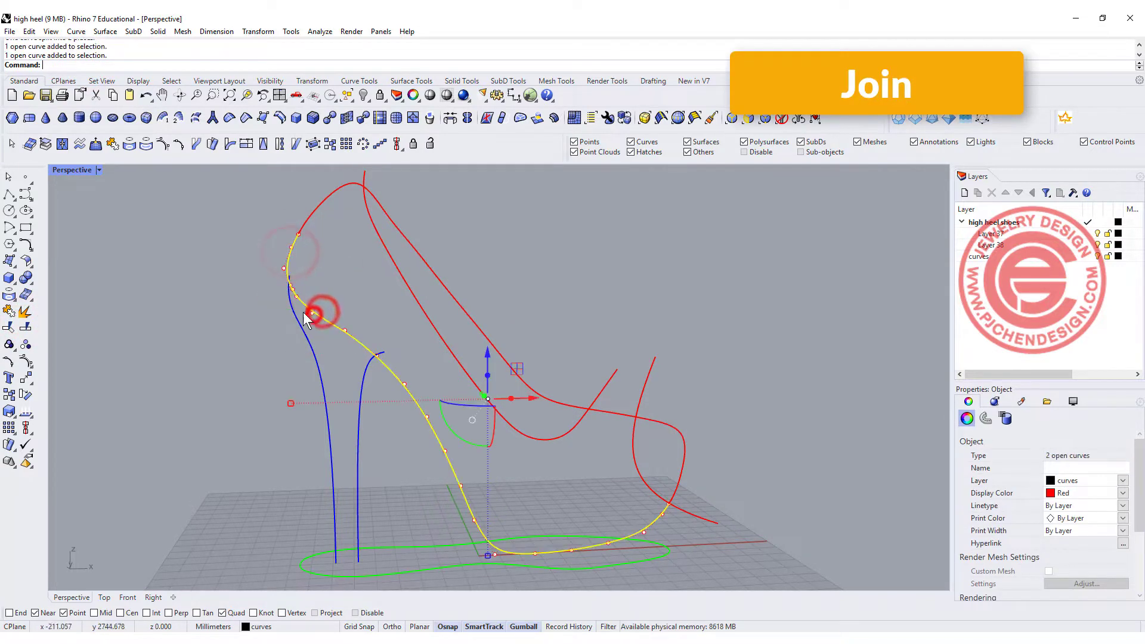
click(26, 328)
click(342, 271)
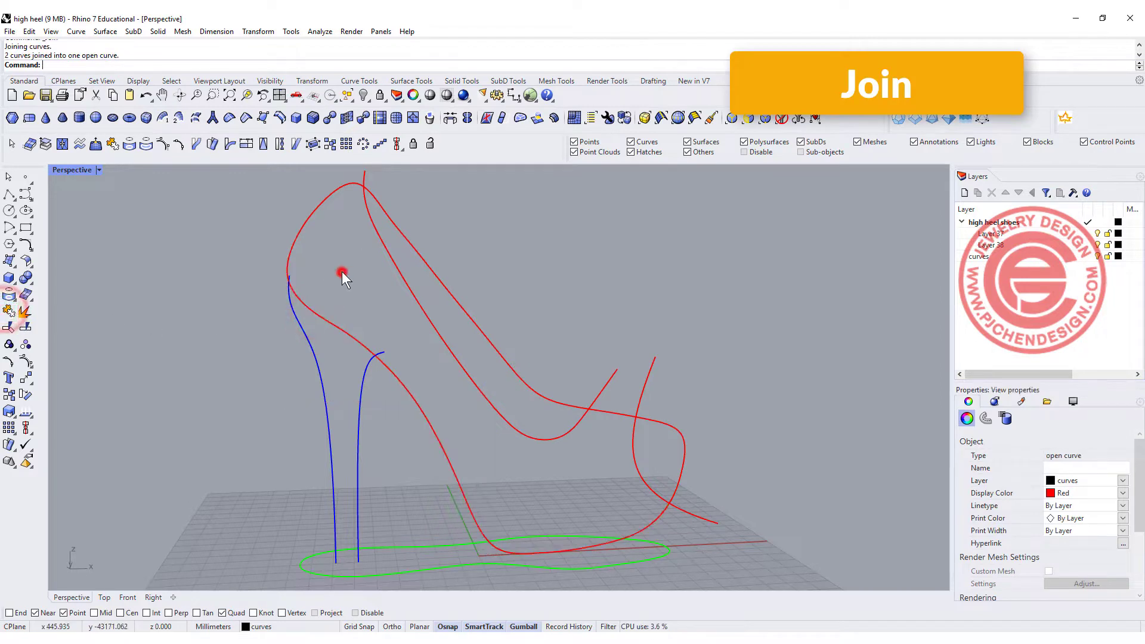
- Rebuild the joined lower profile curve with 18 points and degree 3, deleting the input and preserving the end tangent directions
click(333, 312)
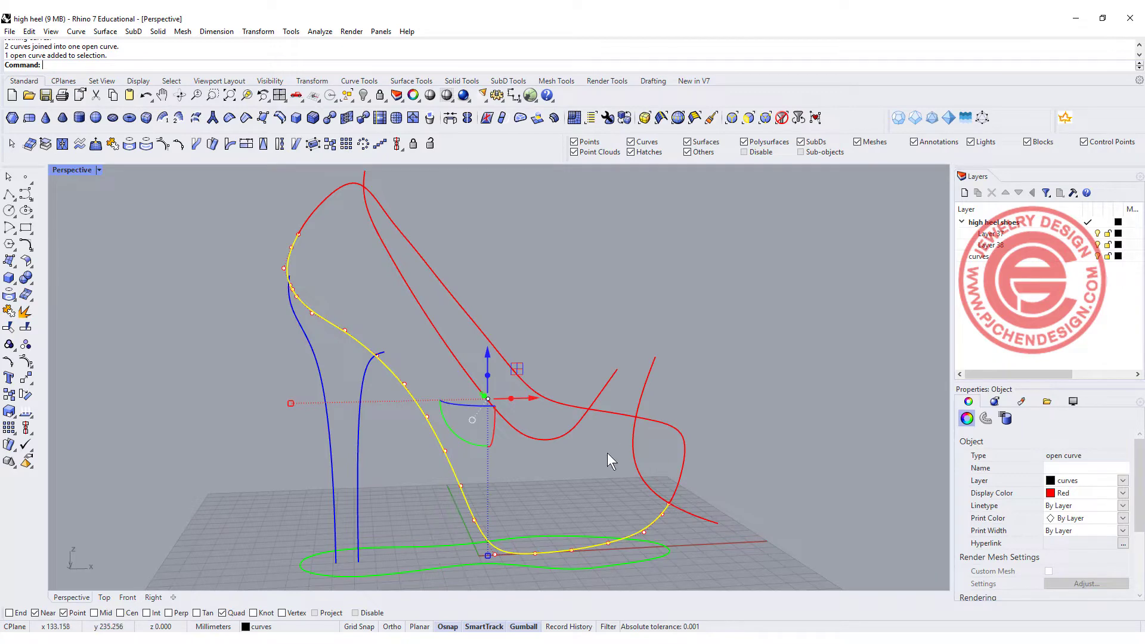
text(E)
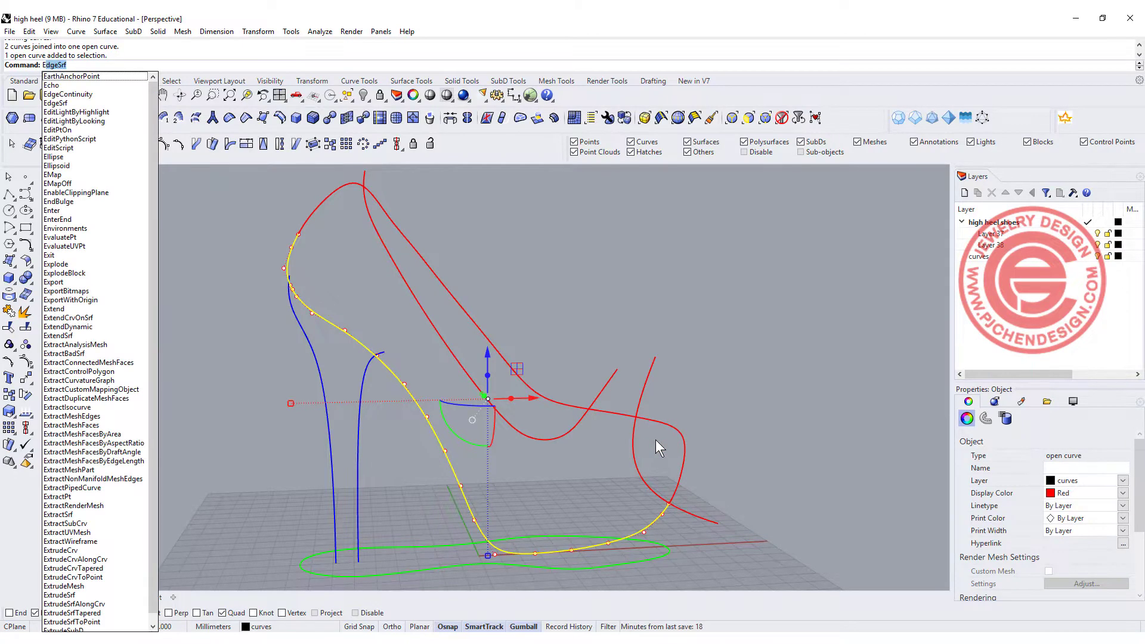
key(BackSpace)
text(R)
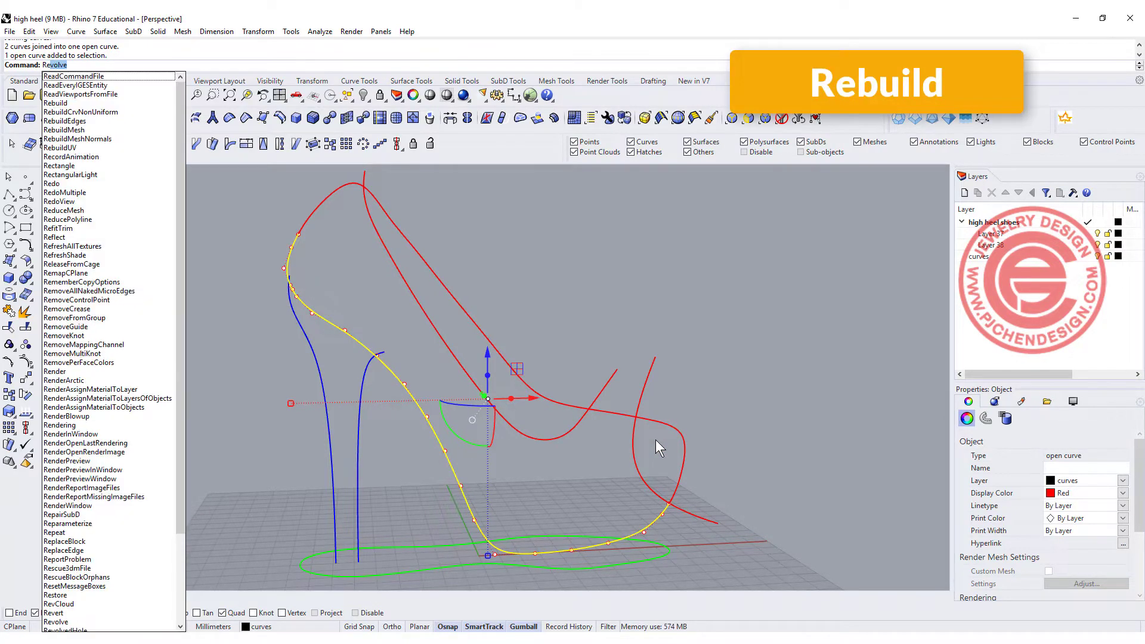
text(ebuild)
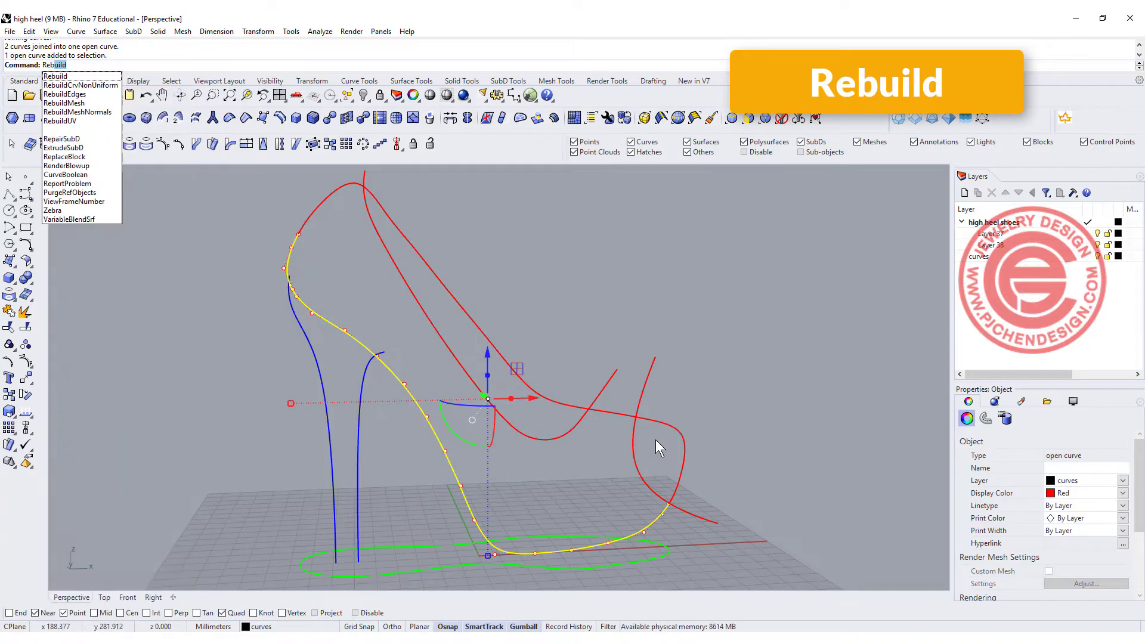
key(Return)
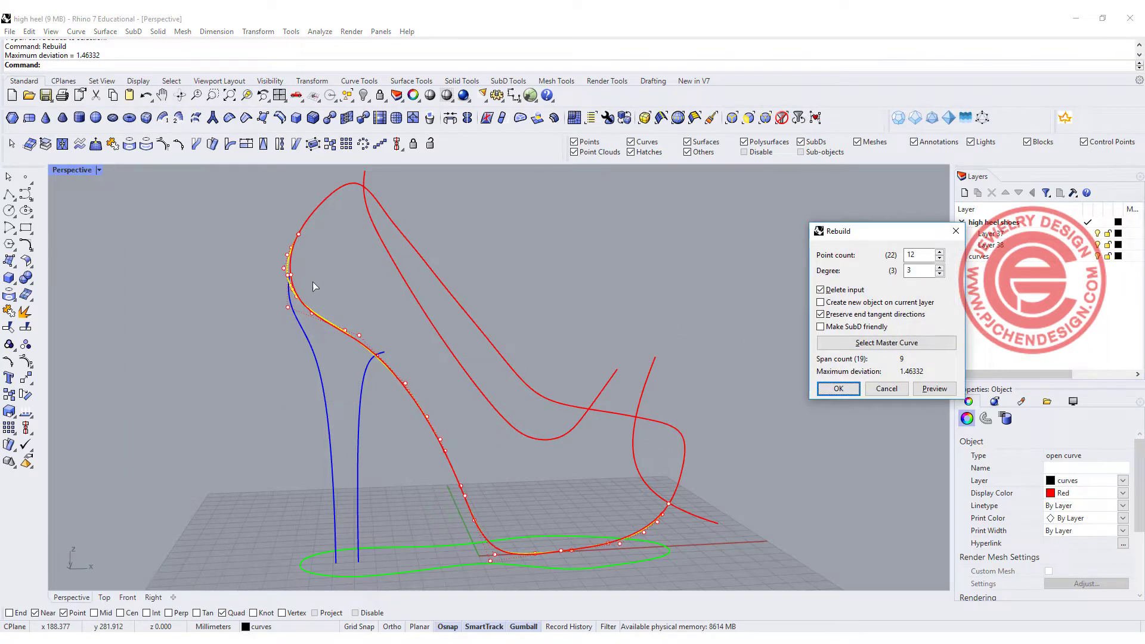
right_drag(314, 287, 277, 278)
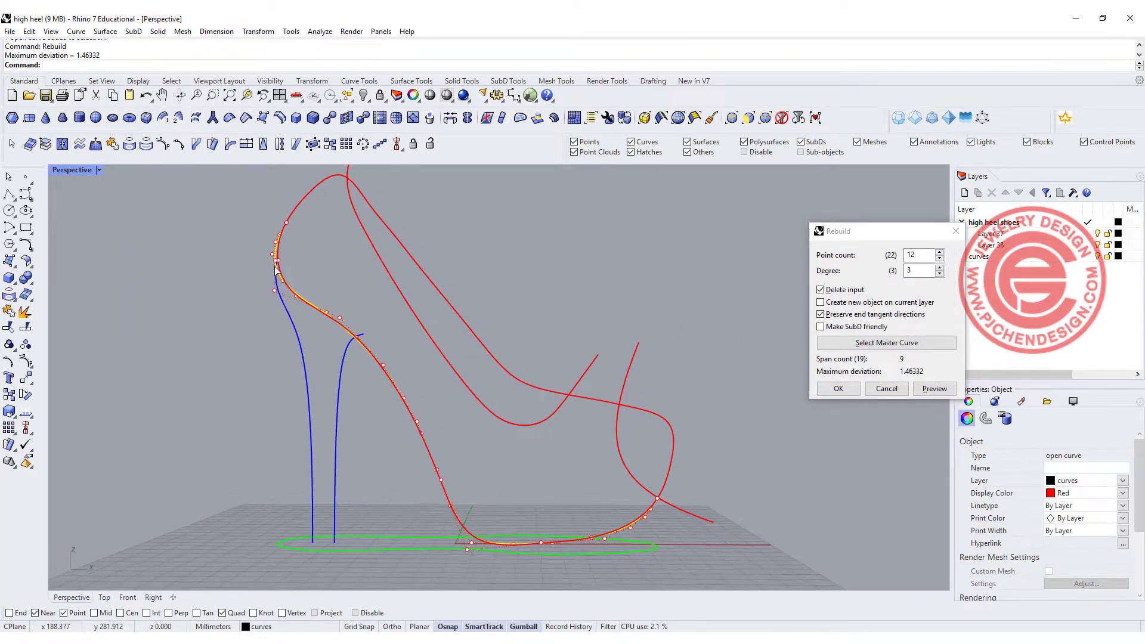
scroll(283, 261, up, 3)
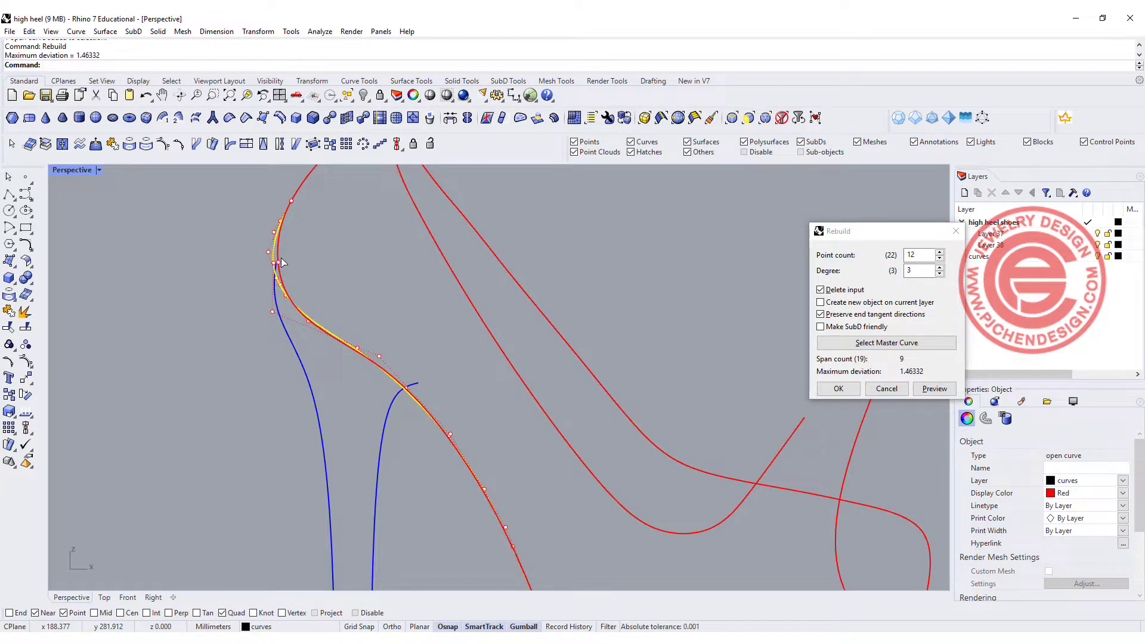
scroll(282, 262, up, 5)
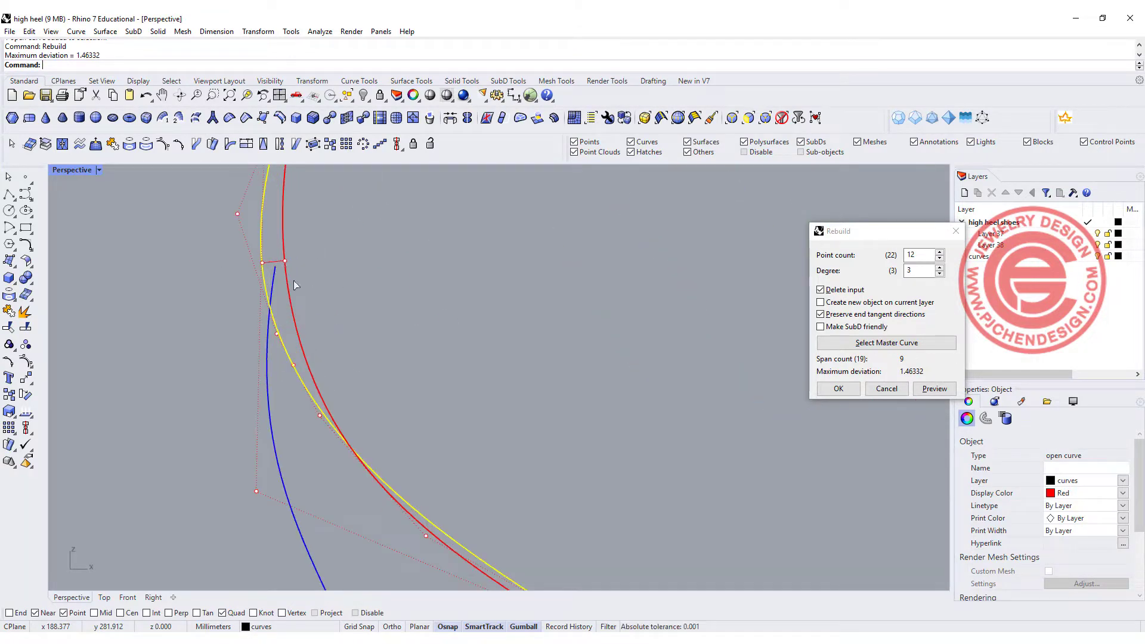
double_click(914, 255)
text(18)
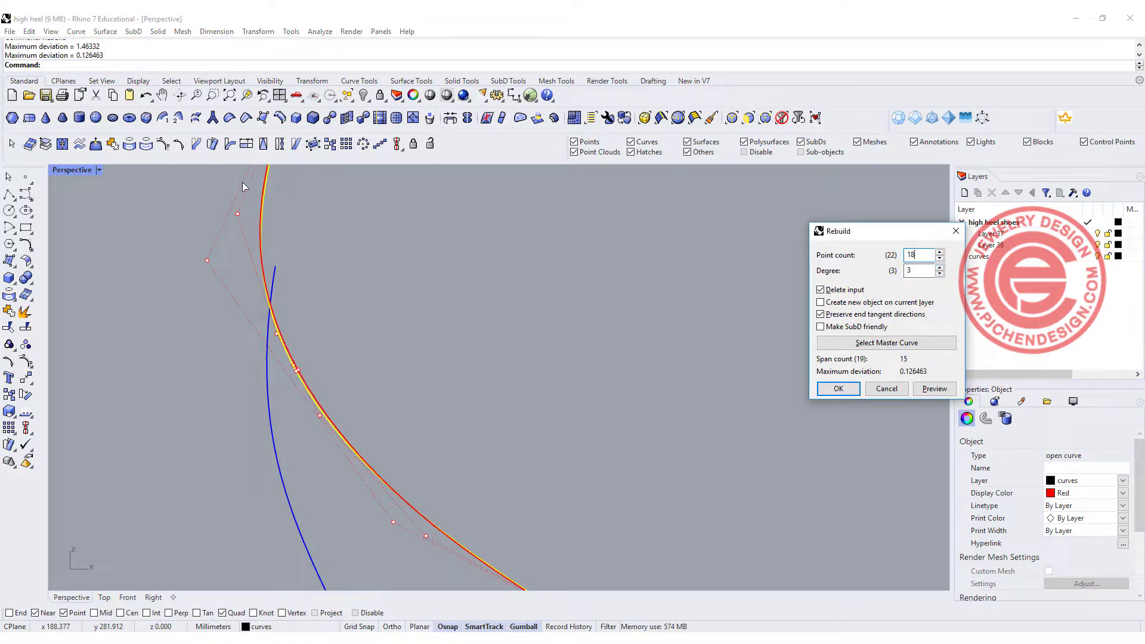
scroll(316, 303, down, 5)
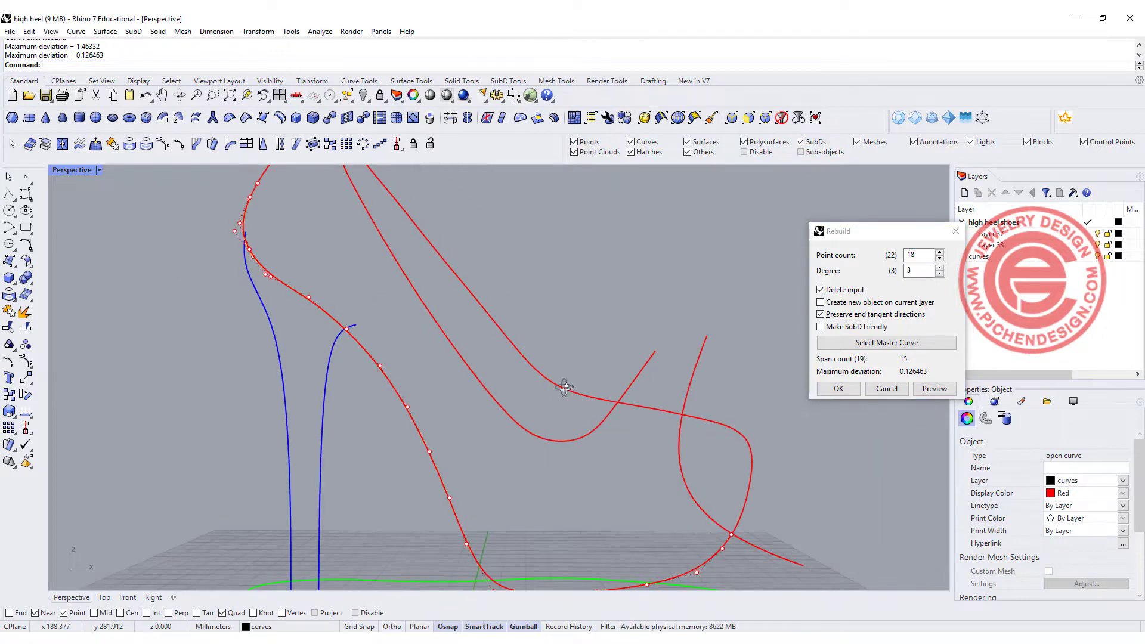
click(839, 389)
scroll(568, 344, down, 5)
shift+right_drag(573, 353, 509, 327)
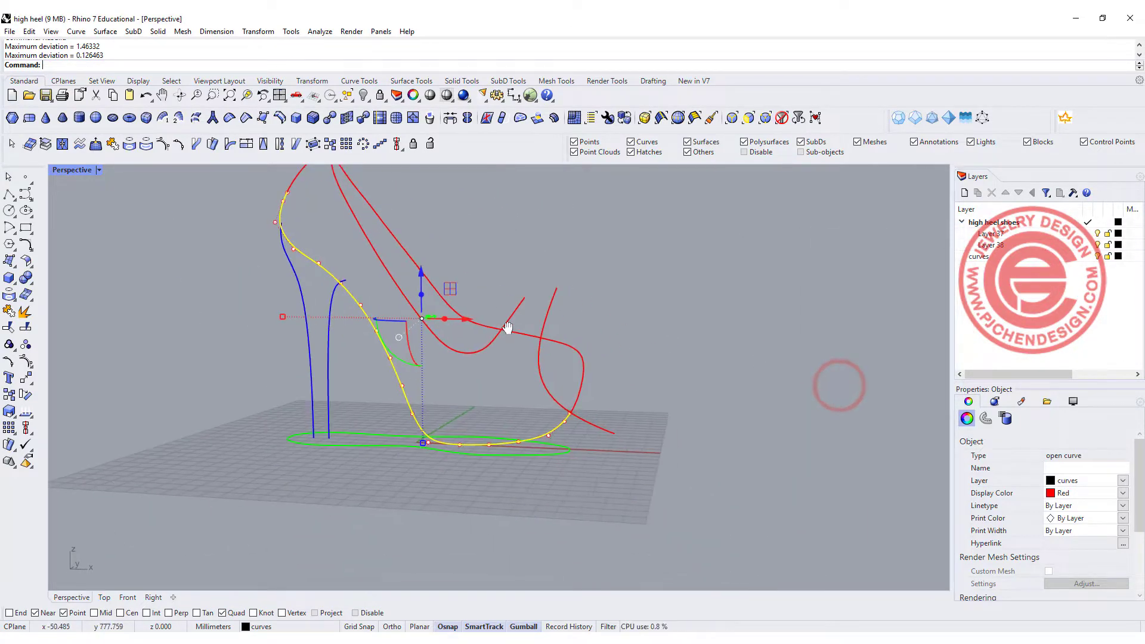
- Examine the rebuilt lower profile curve and its relation to the sole outline and heel curves from several angles
right_drag(623, 329, 573, 350)
click(595, 389)
right_drag(470, 462, 494, 447)
click(280, 274)
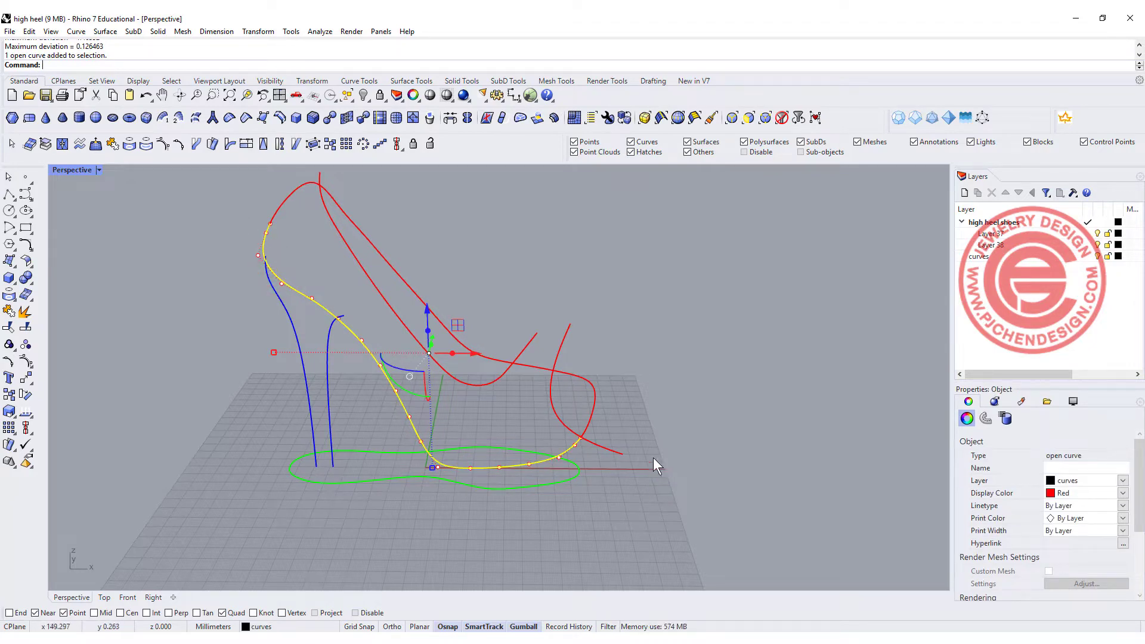
right_drag(654, 459, 620, 425)
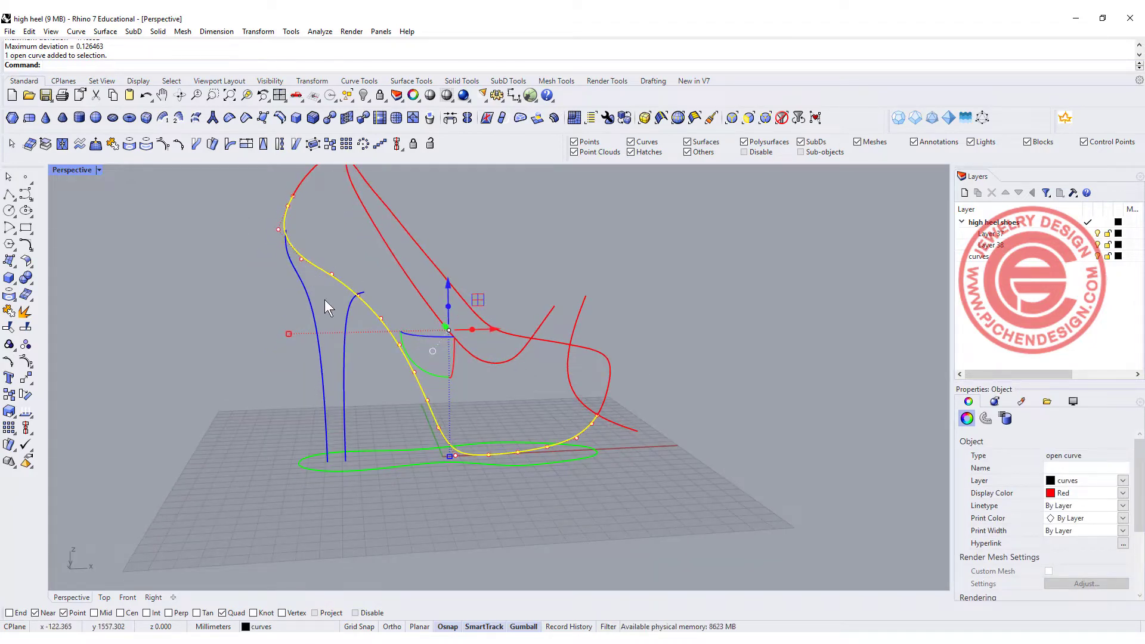
right_drag(359, 445, 371, 346)
right_drag(490, 389, 659, 445)
click(685, 433)
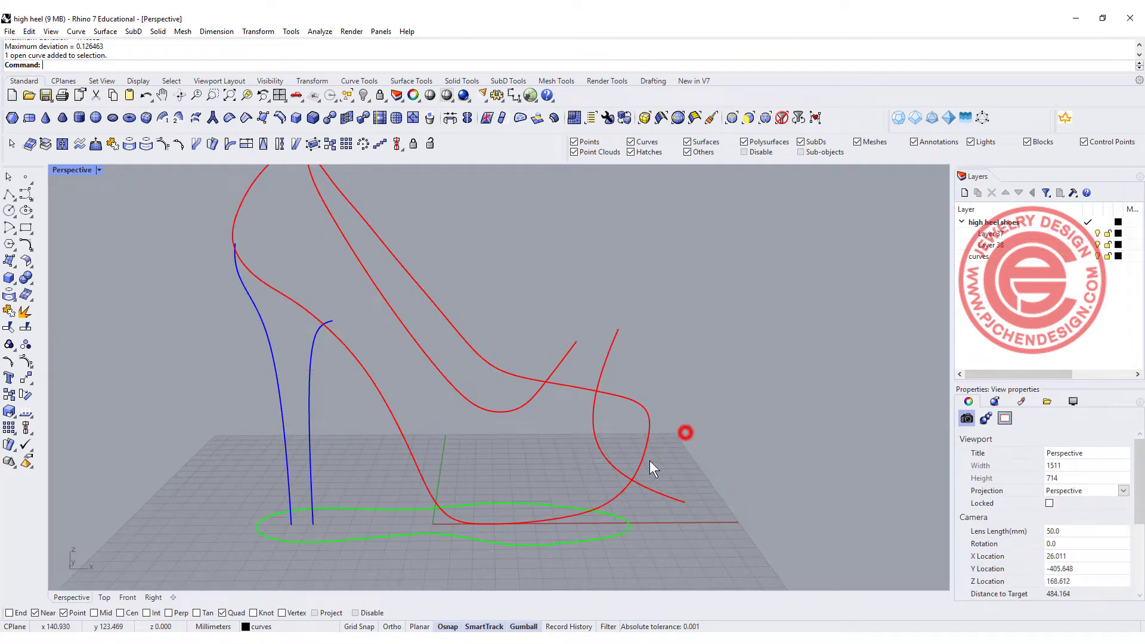
mouse_move(270, 224)
right_down()
mouse_move(288, 231)
mouse_move(264, 203)
right_up()
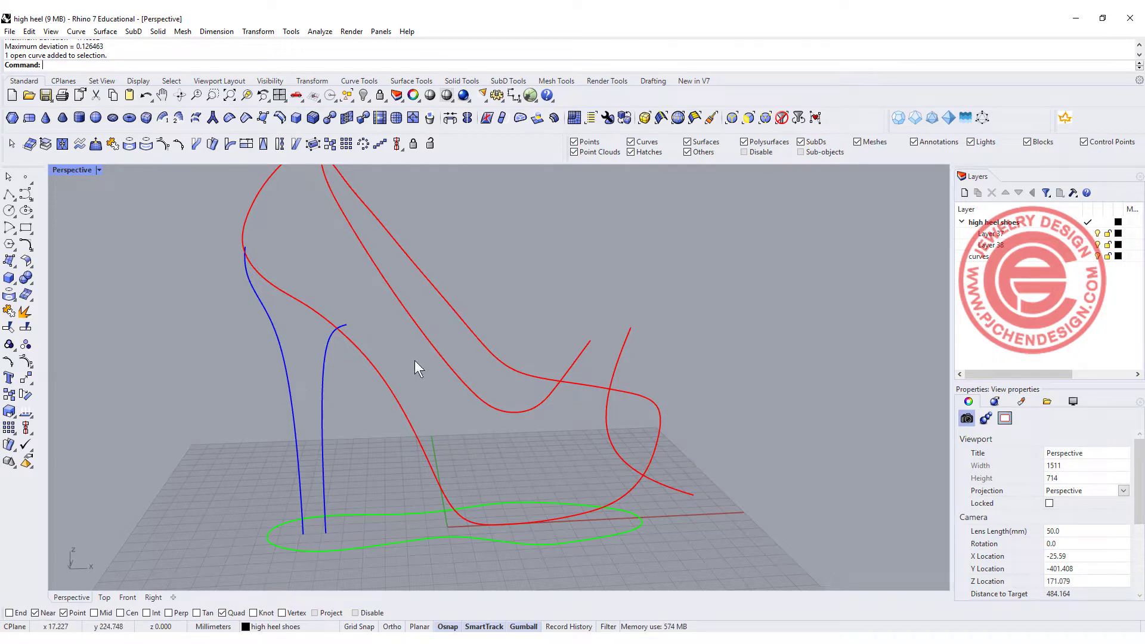
- Select the green sole outline and switch to the maximised Front view with the whole shoe profile in sight
click(403, 539)
click(66, 167)
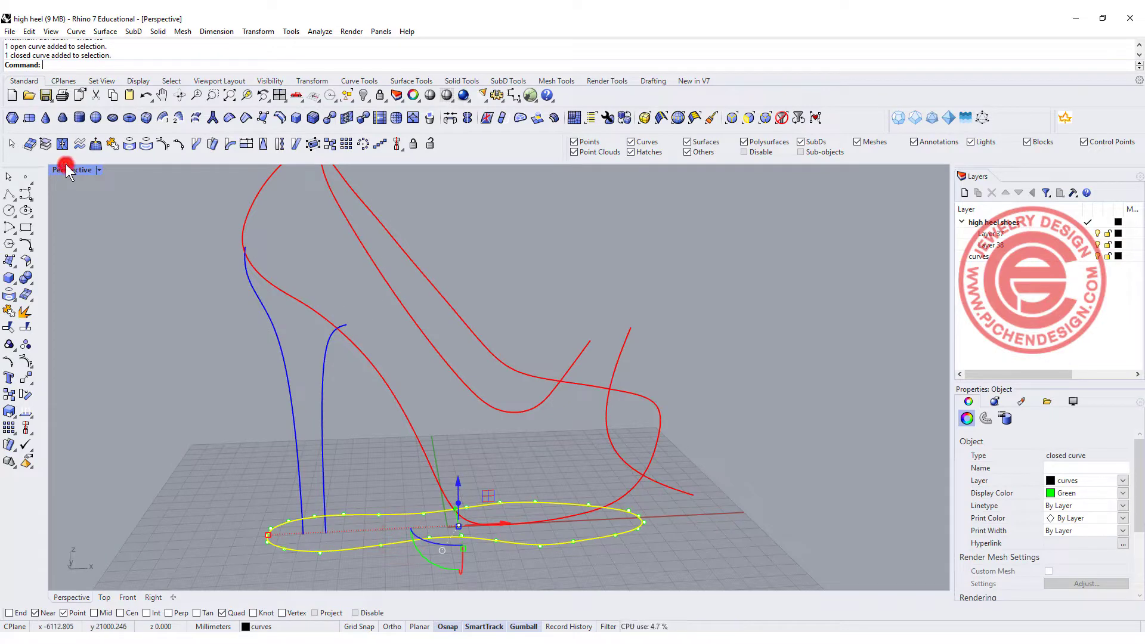
double_click(62, 169)
double_click(68, 387)
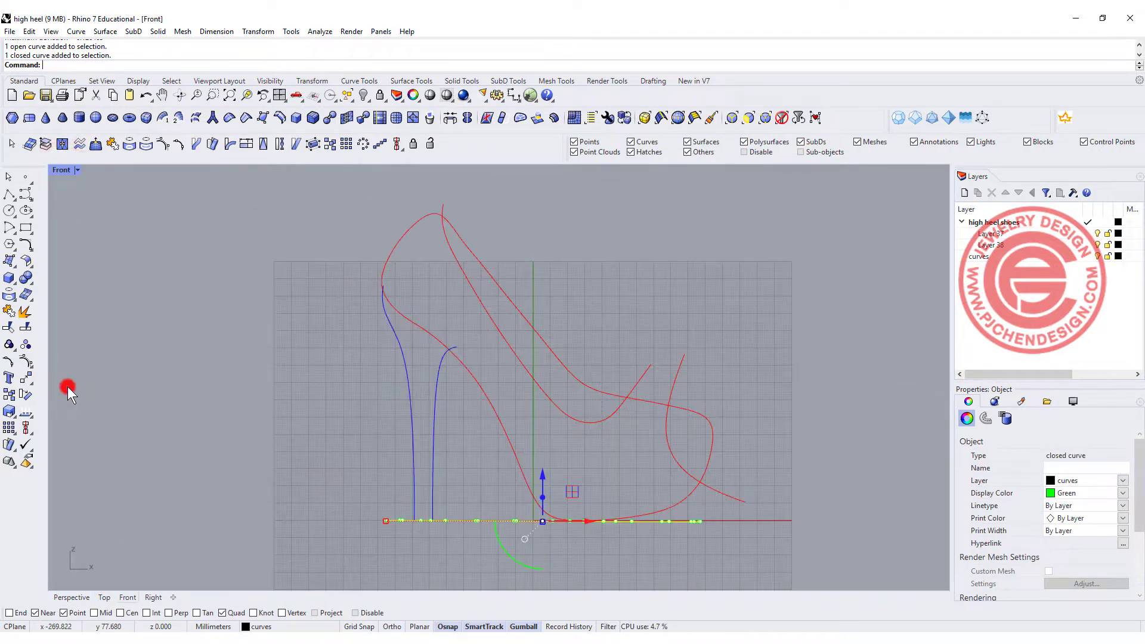
scroll(426, 363, down, 2)
right_drag(420, 354, 332, 333)
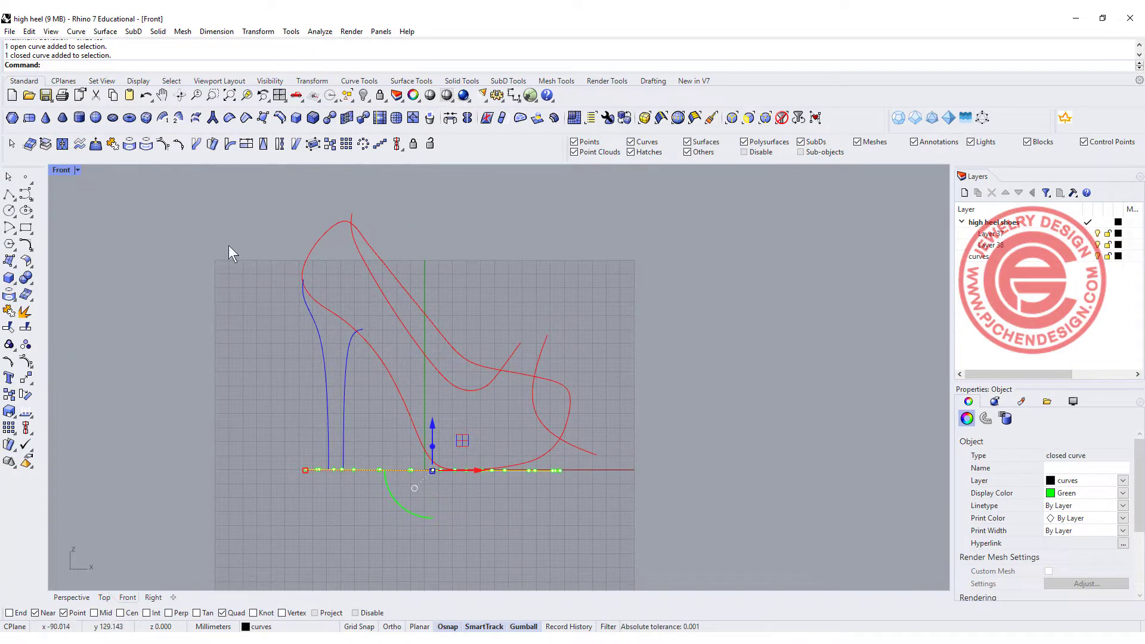
- Draw a degree-3 control point curve through the shoe profile, from the upper back profile curve along the arch to just beyond the toe
click(27, 194)
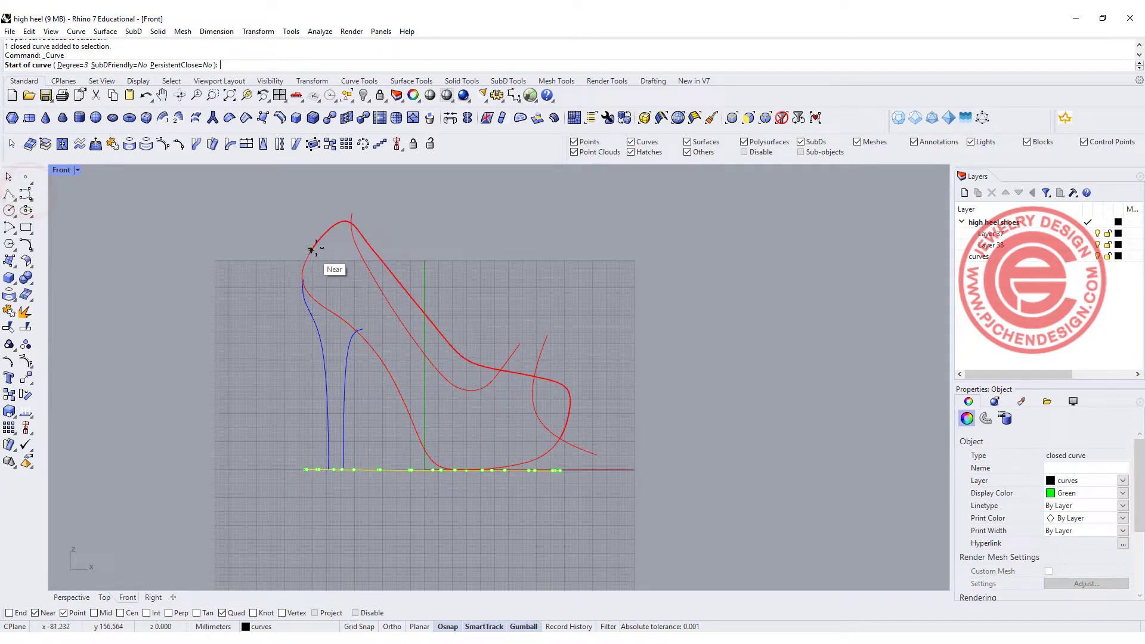
click(10, 612)
click(311, 254)
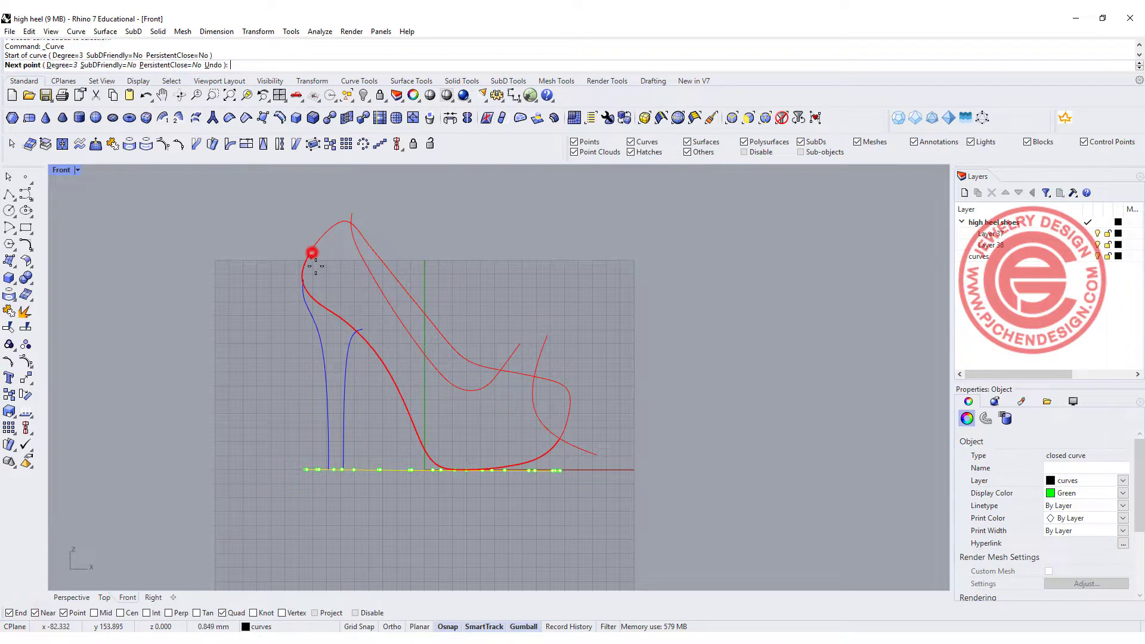
click(345, 288)
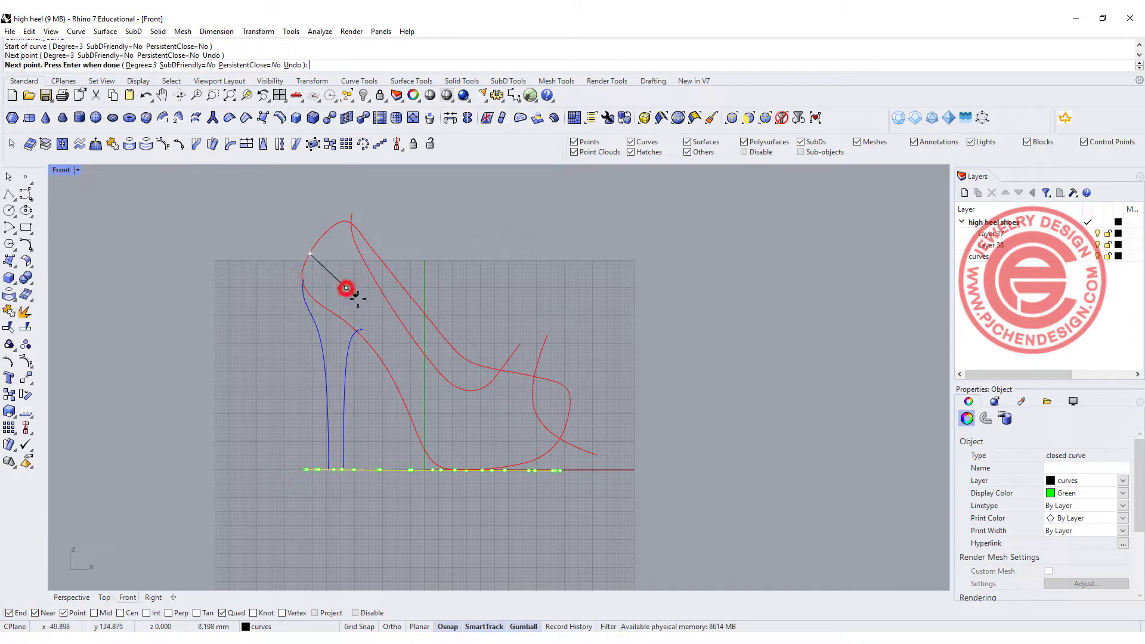
click(385, 334)
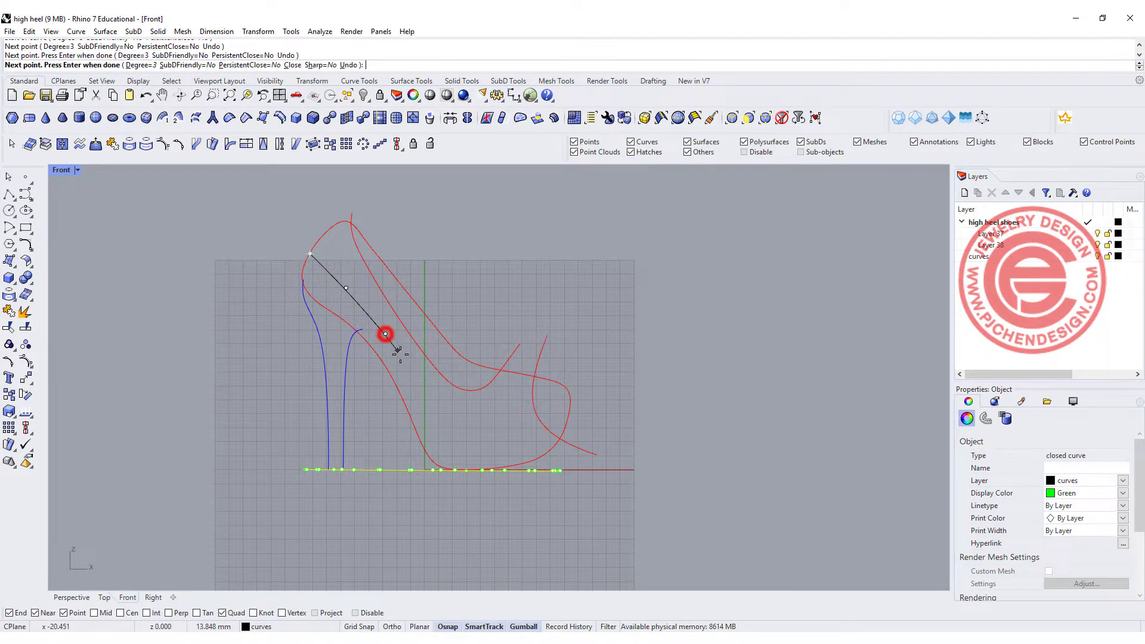
click(413, 372)
click(438, 427)
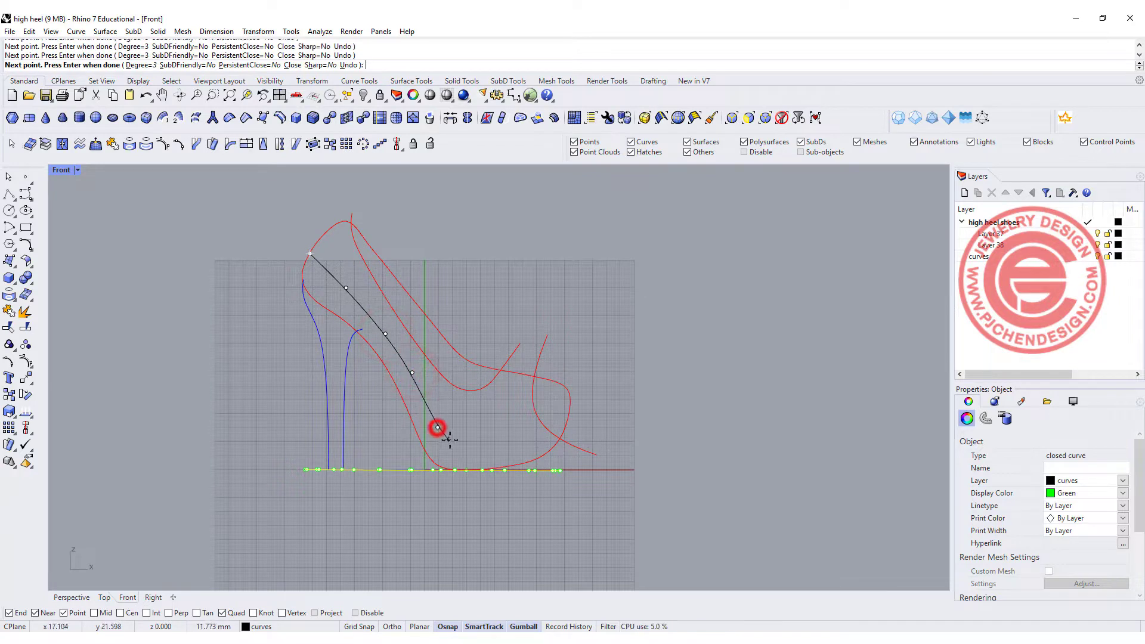
click(476, 442)
click(520, 441)
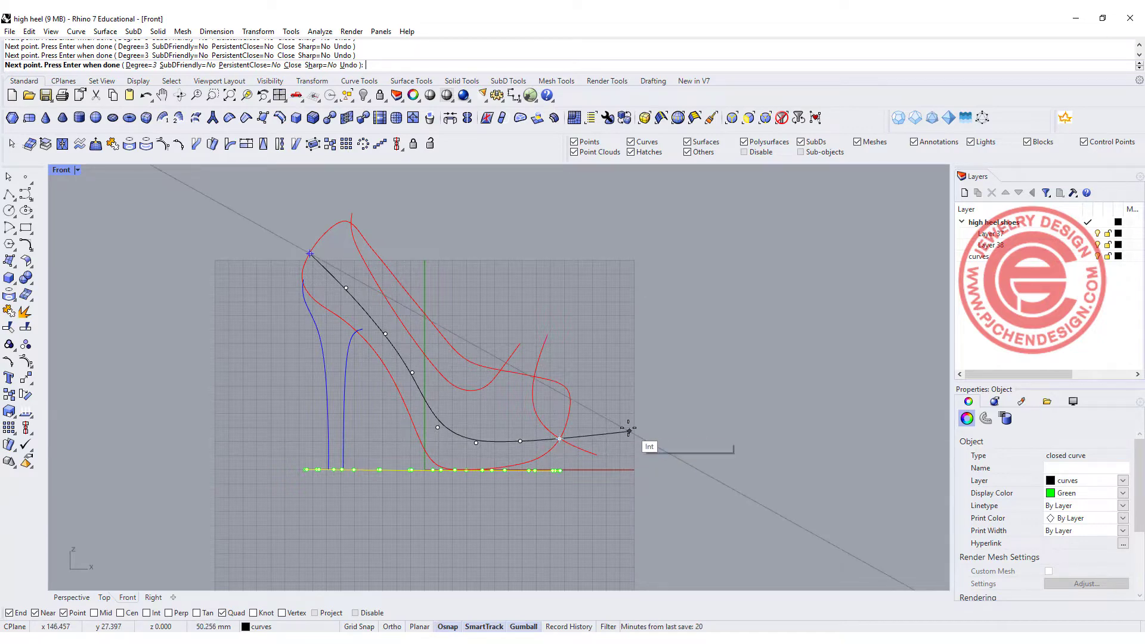
click(614, 423)
right_click(613, 425)
- Show the new curve's control points and move its start point outward so the curve extends past the back profile curve
scroll(323, 310, up, 6)
right_drag(305, 225, 351, 331)
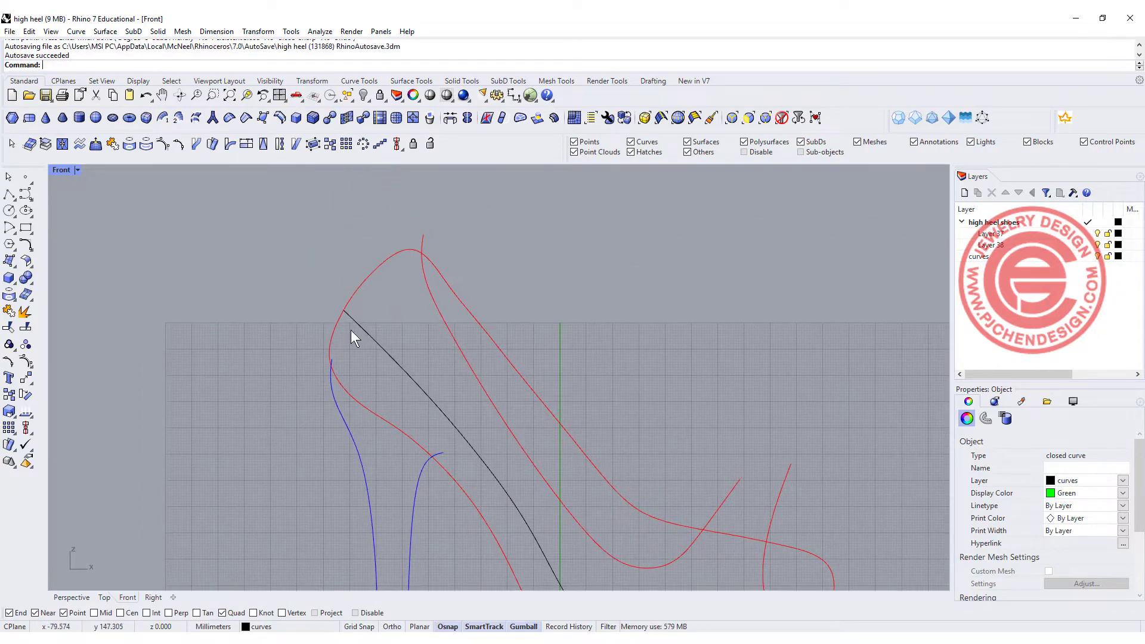
click(356, 324)
key(F10)
drag(317, 286, 356, 324)
drag(378, 284, 352, 254)
click(326, 241)
key(Escape)
- Examine the extended curve's toe end, then its relation to the green sole outline in the maximised Perspective view
scroll(632, 409, down, 8)
right_drag(724, 468, 565, 418)
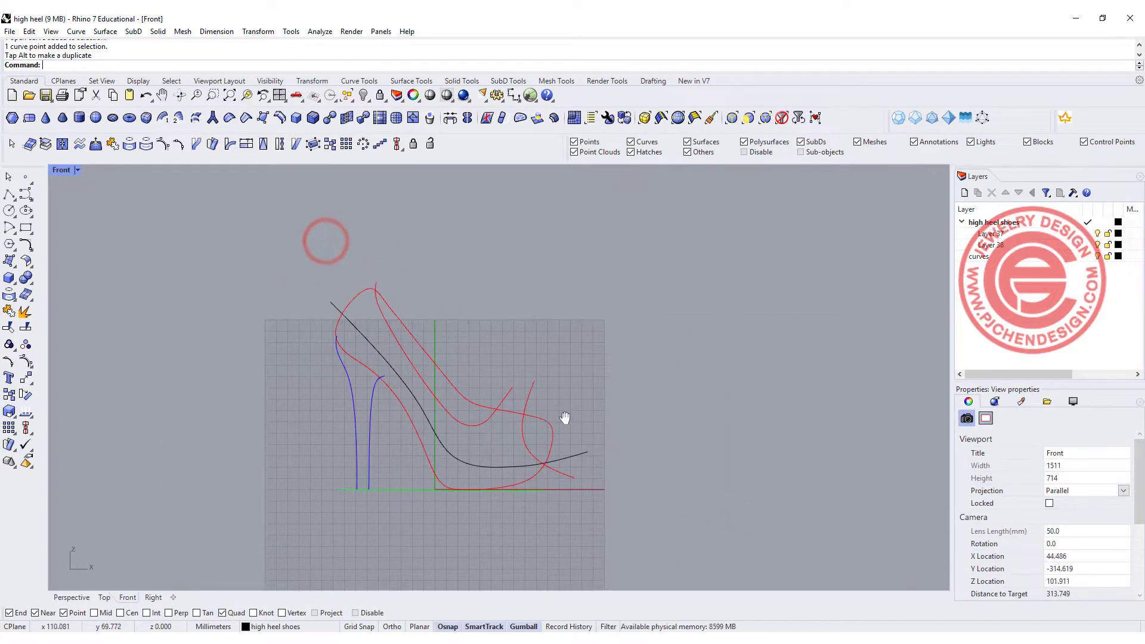
scroll(561, 464, up, 4)
click(560, 463)
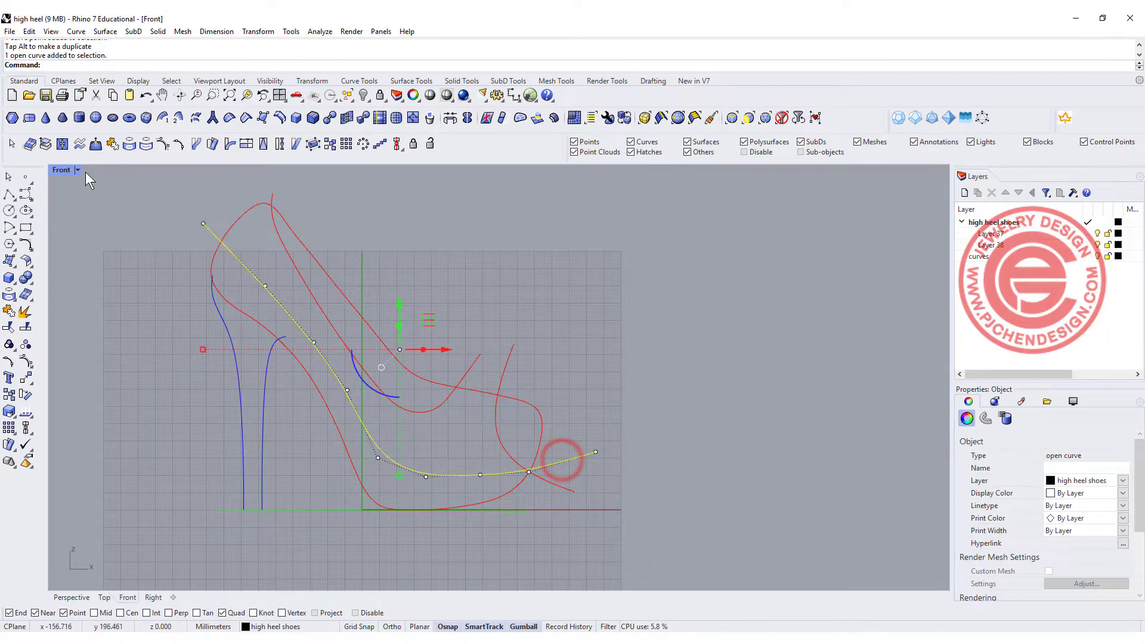
double_click(66, 172)
double_click(517, 169)
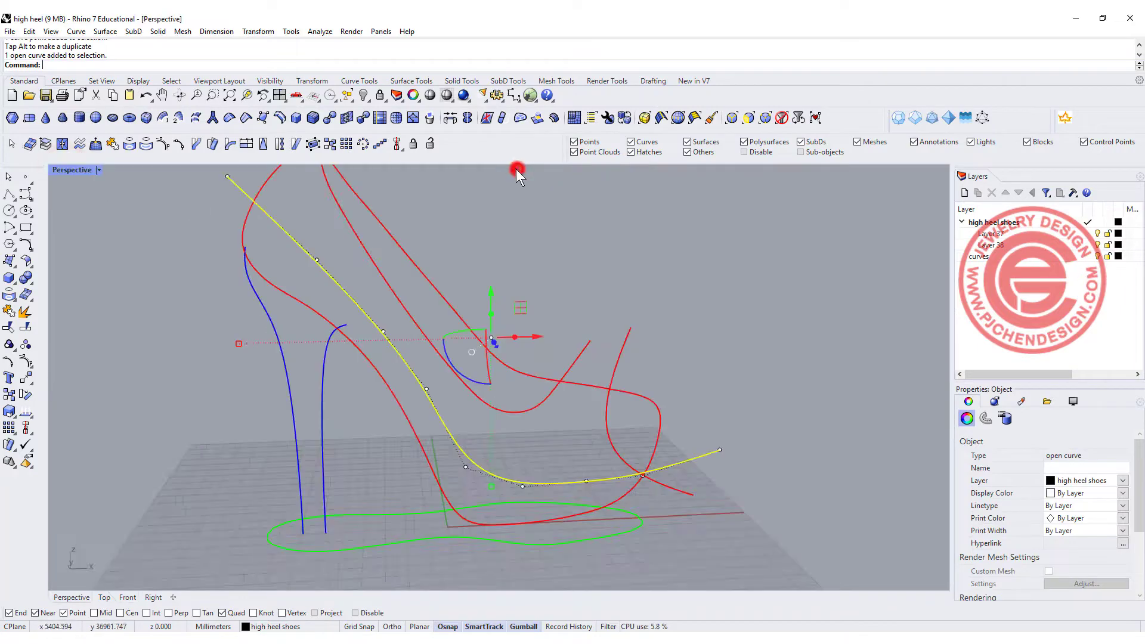
right_drag(614, 292, 531, 289)
click(606, 299)
right_drag(638, 391, 687, 432)
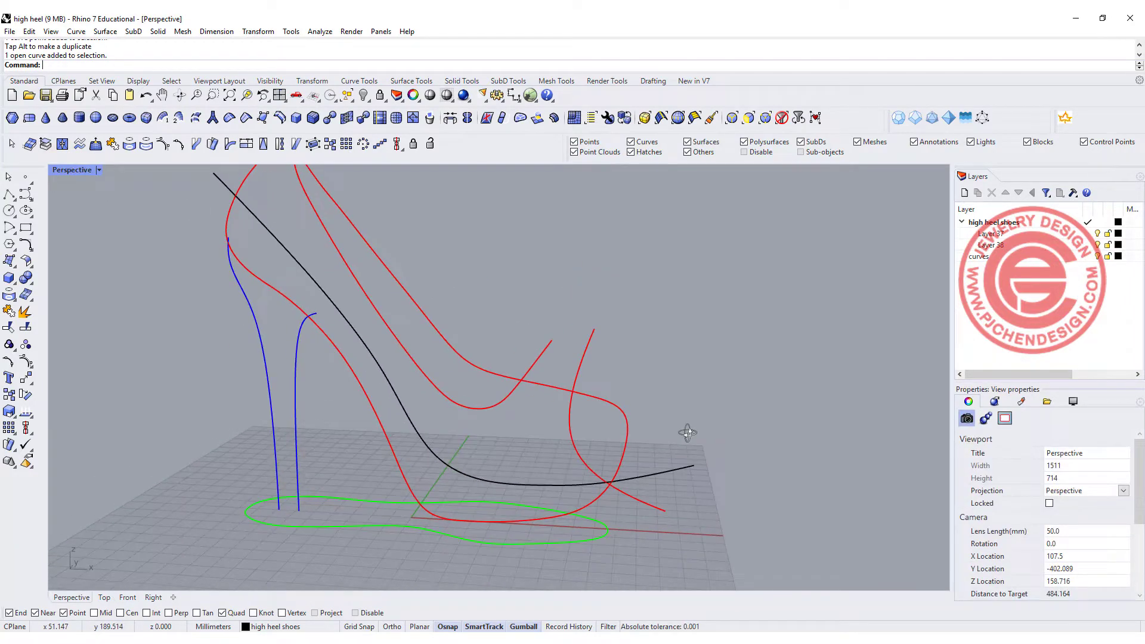
click(584, 539)
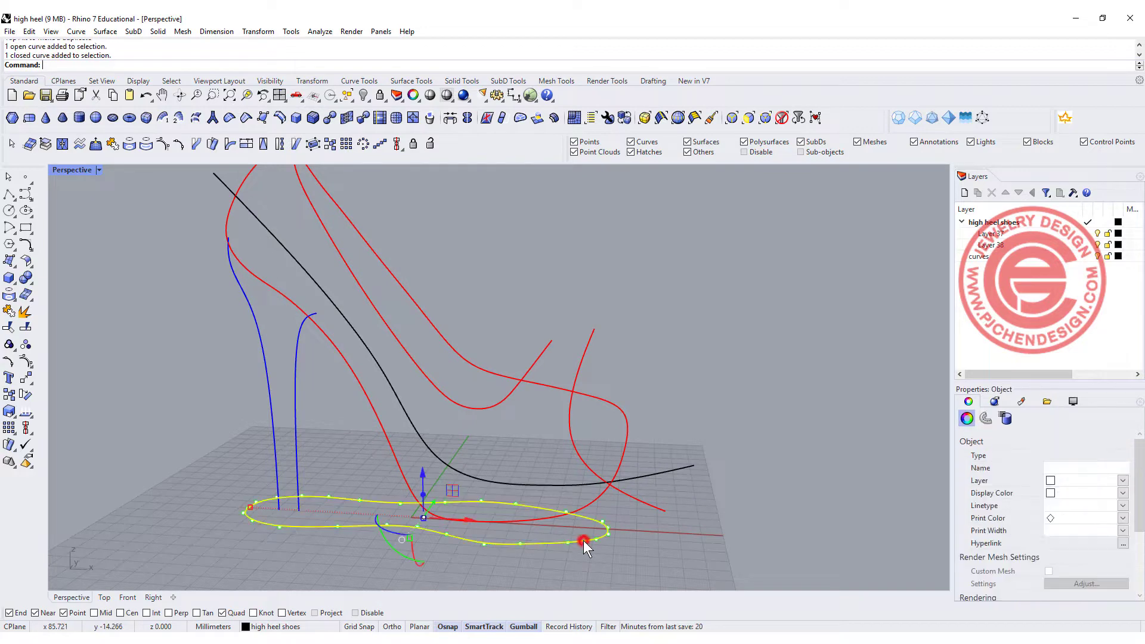
click(424, 442)
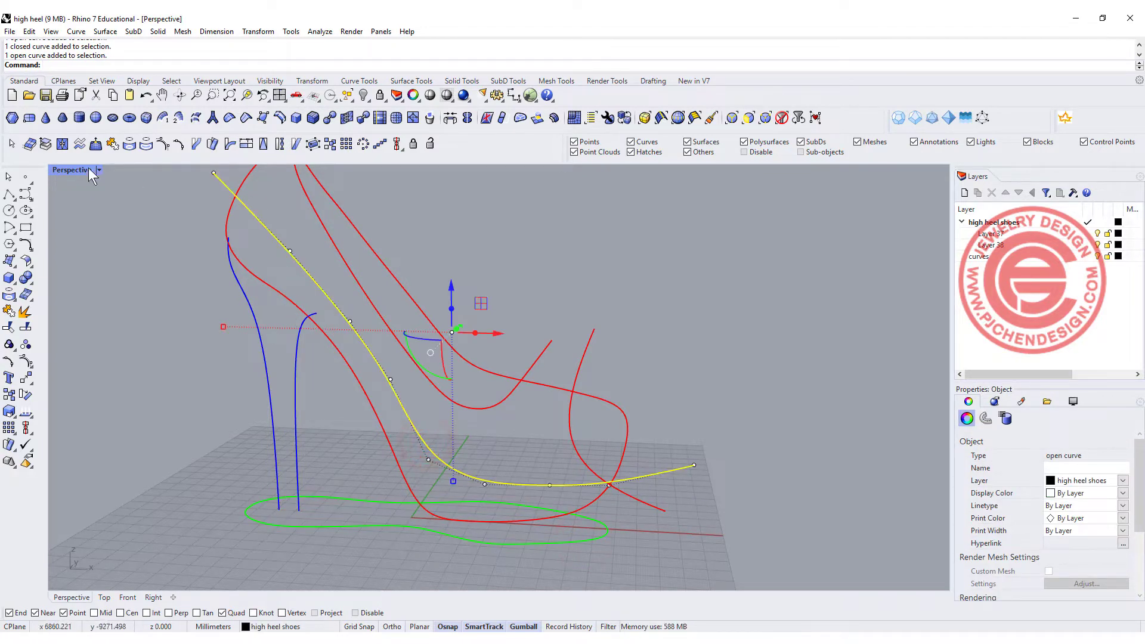
- Create a 3D sole curve with Curve from 2 Views, using the black side curve first and the green sole outline second
click(25, 244)
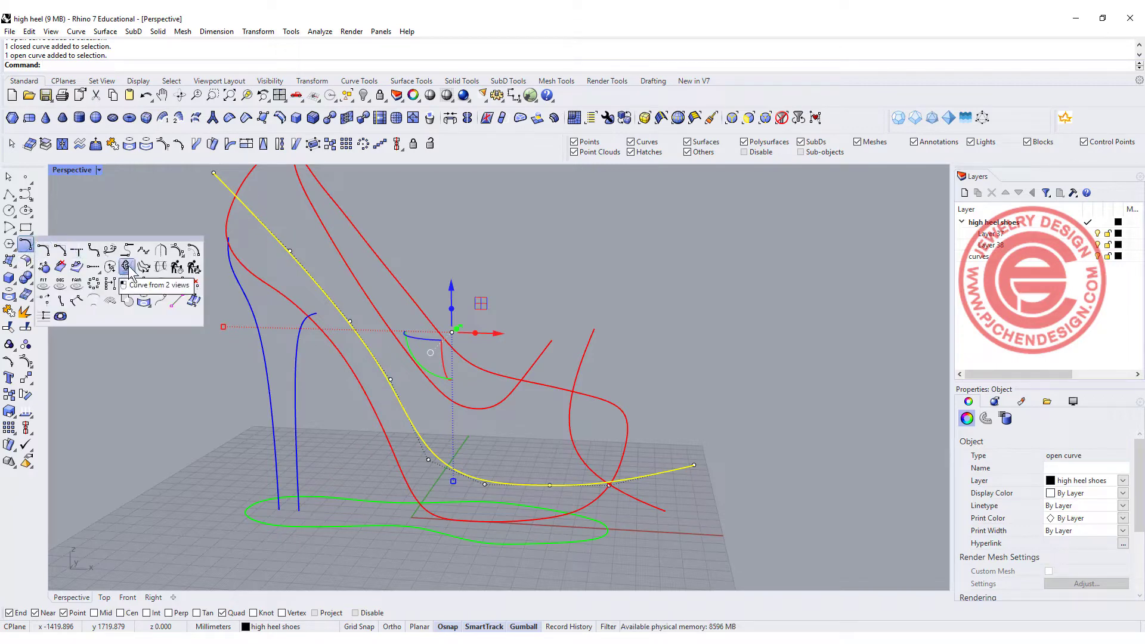
click(212, 391)
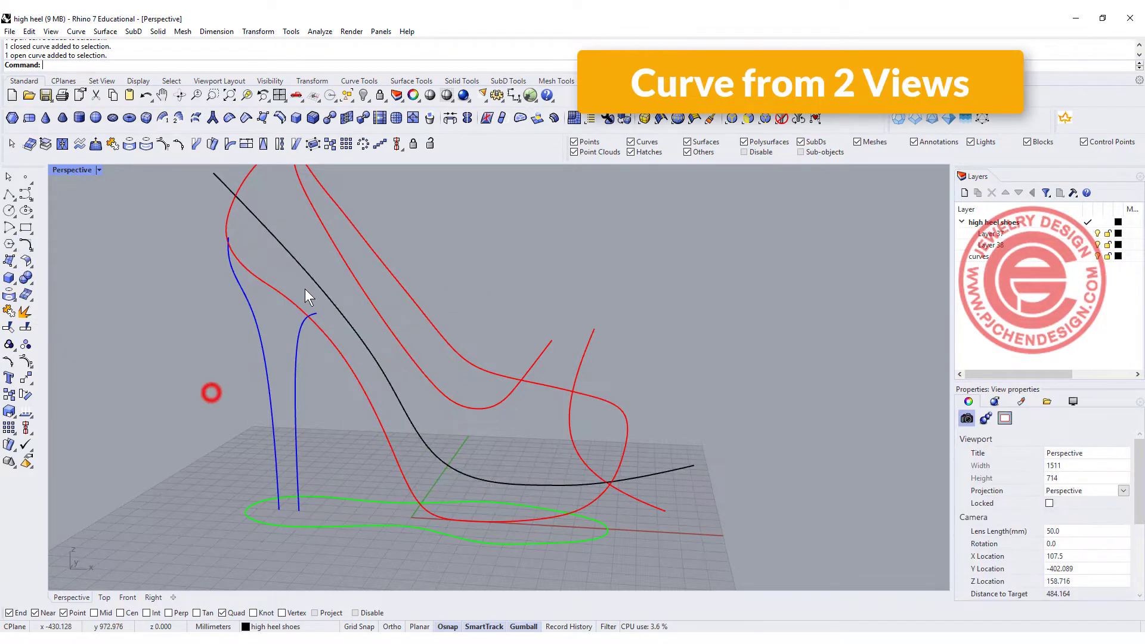
click(313, 286)
click(332, 528)
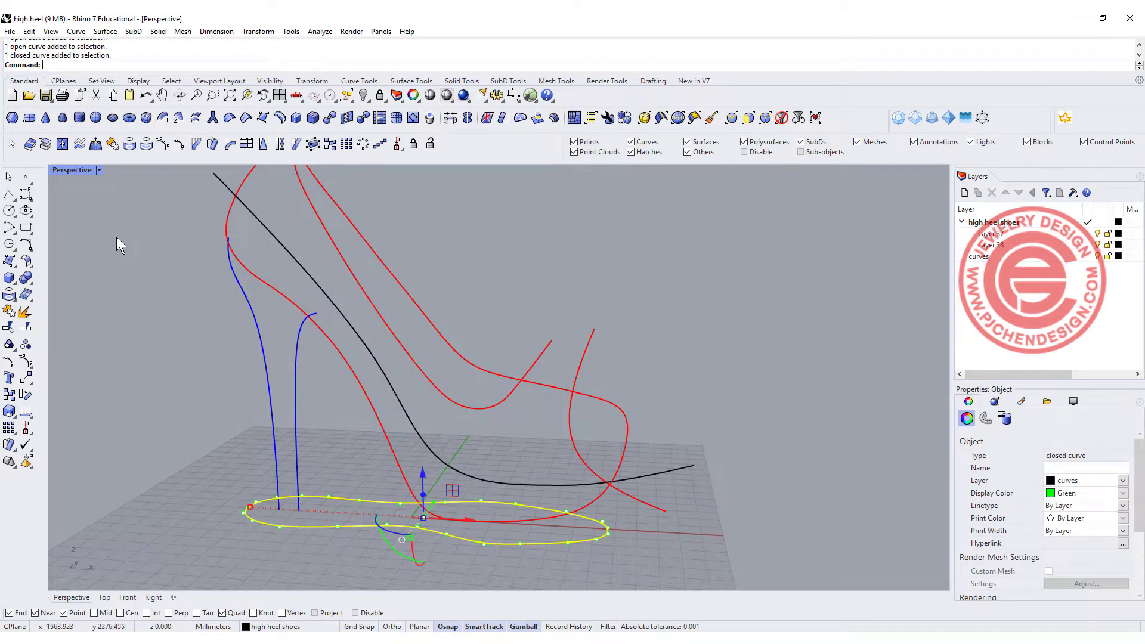
click(113, 284)
click(28, 247)
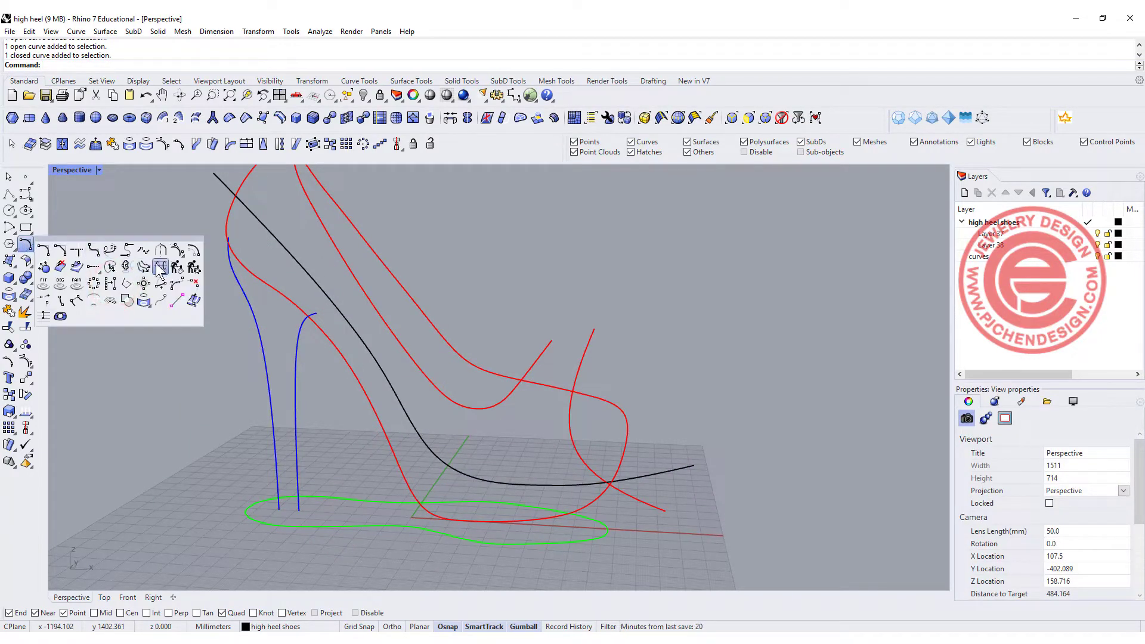
click(127, 269)
click(362, 342)
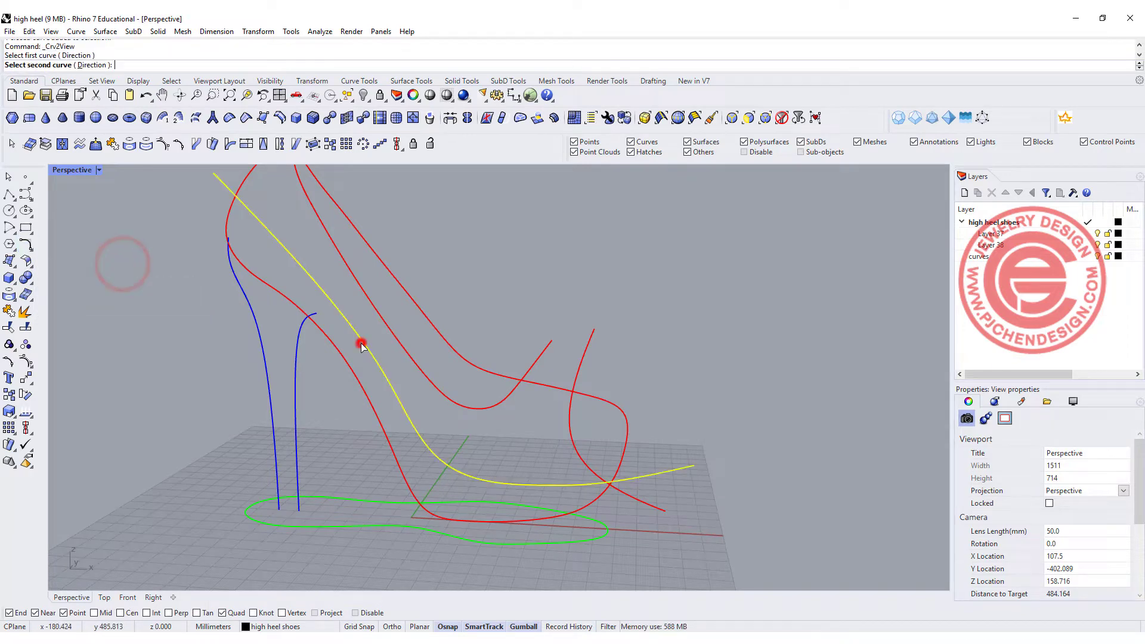
click(367, 528)
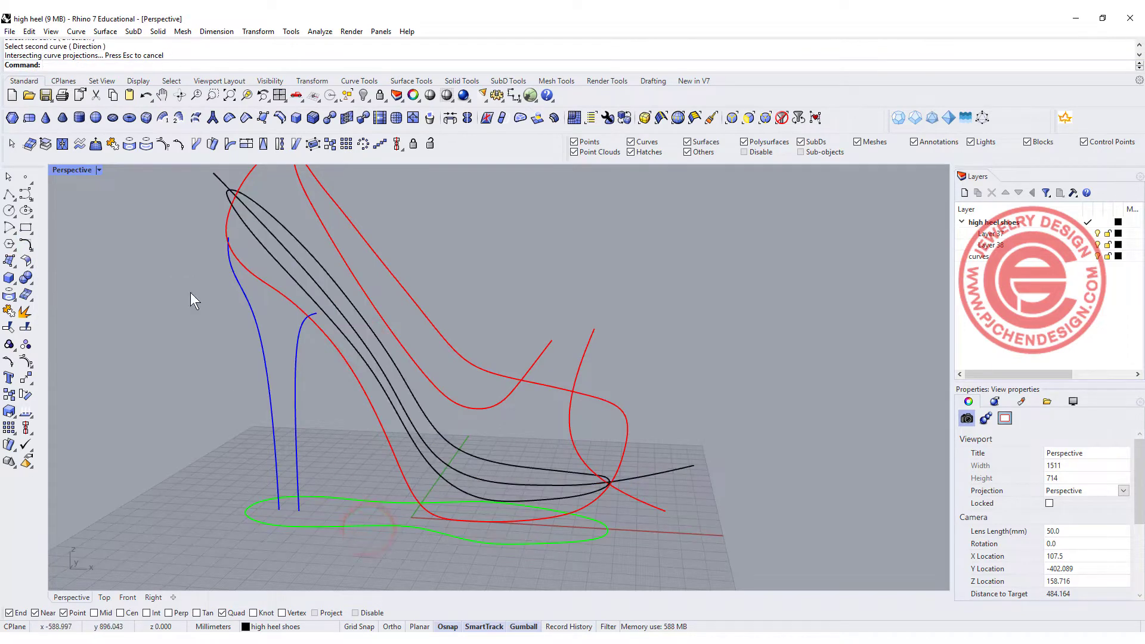
- Select the combined 3D sole curve and examine its shape and control points, including a close look at the toe end
right_drag(191, 292, 357, 381)
click(468, 527)
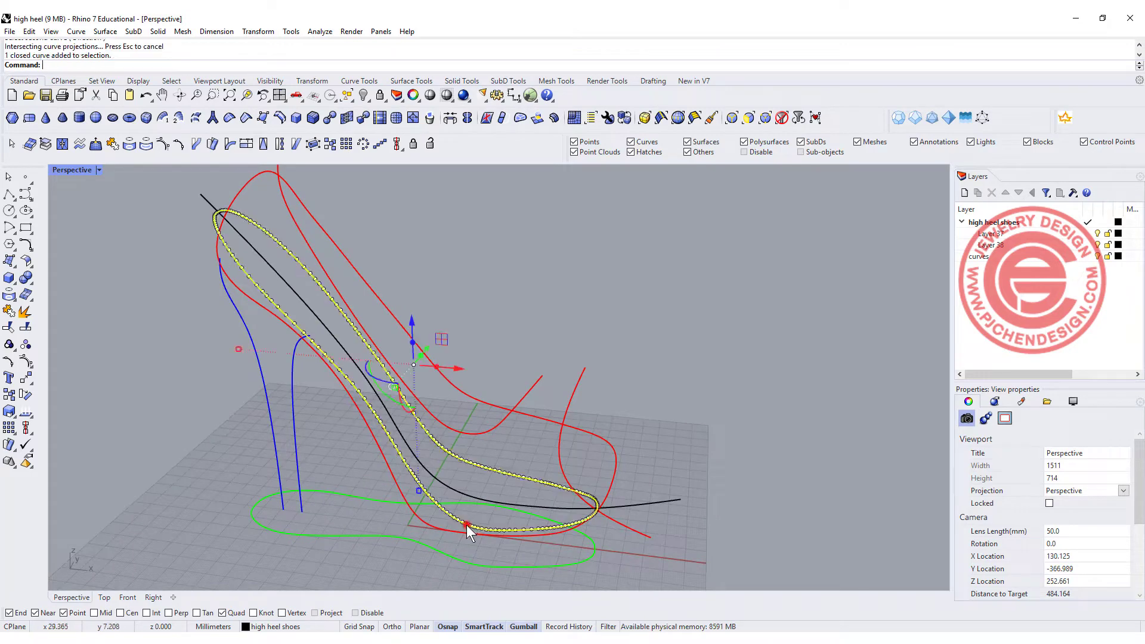
scroll(606, 428, down, 2)
scroll(574, 401, up, 8)
scroll(564, 379, up, 3)
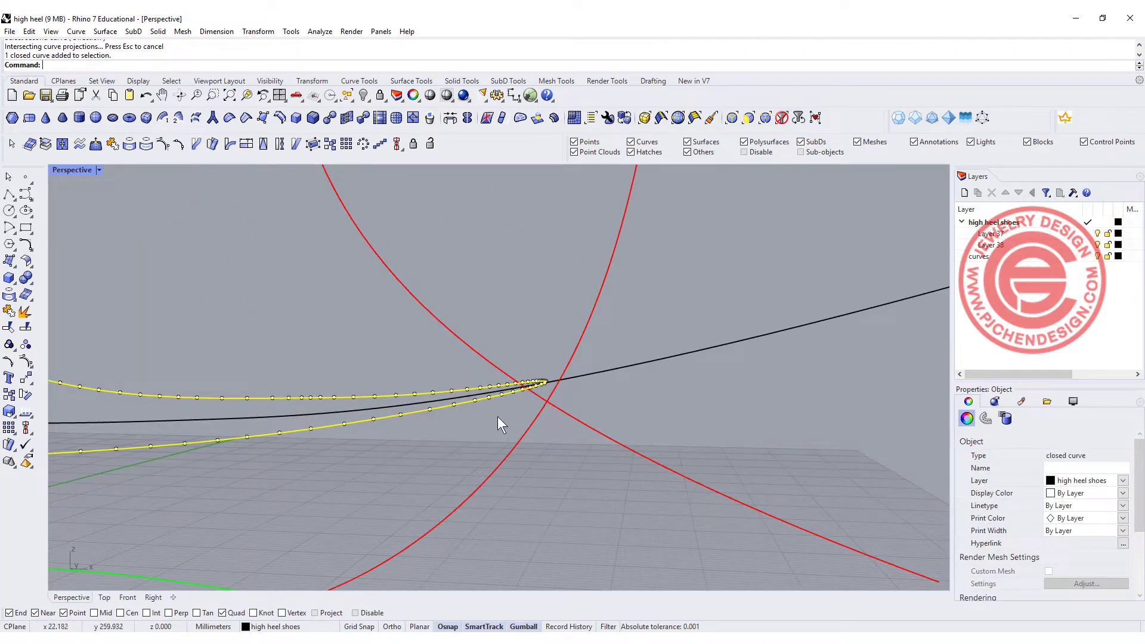
right_drag(549, 397, 551, 504)
scroll(464, 448, down, 8)
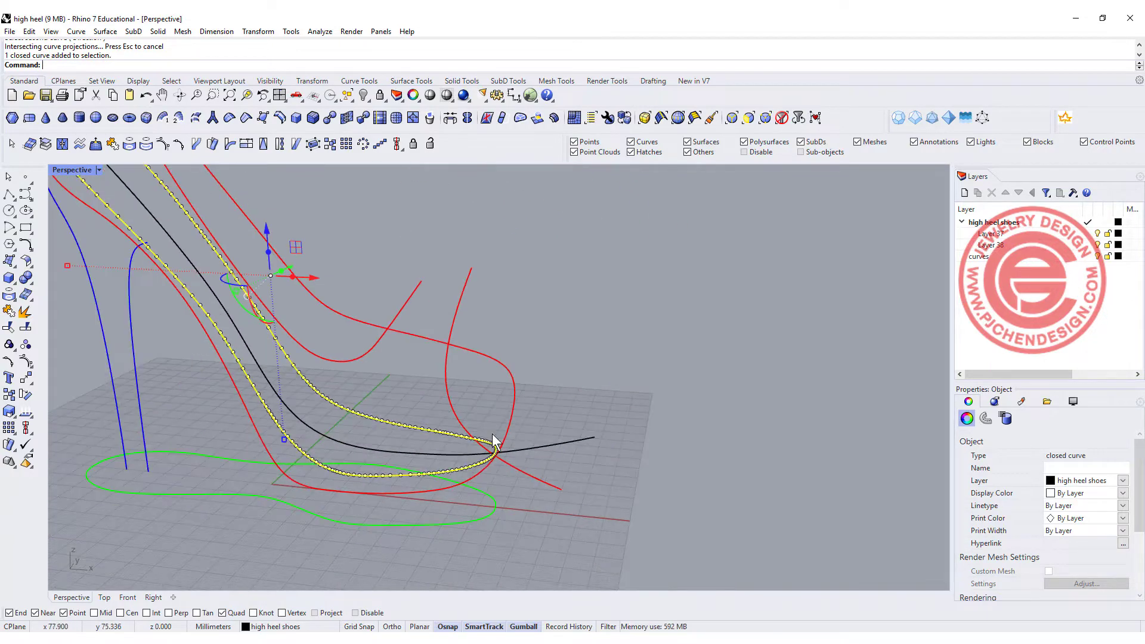
scroll(495, 441, down, 5)
right_drag(513, 446, 577, 471)
right_drag(334, 316, 441, 348)
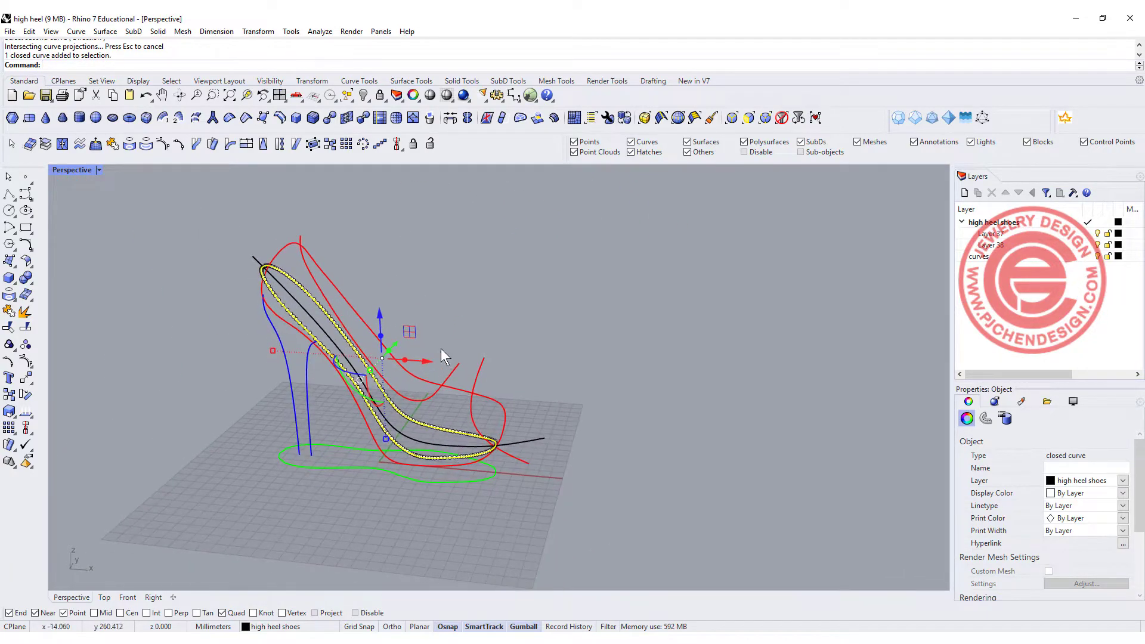
- Move the closed 3D sole curve in the X-Z plane, clear of the shoe profile on its toe side
drag(409, 334, 745, 305)
click(686, 464)
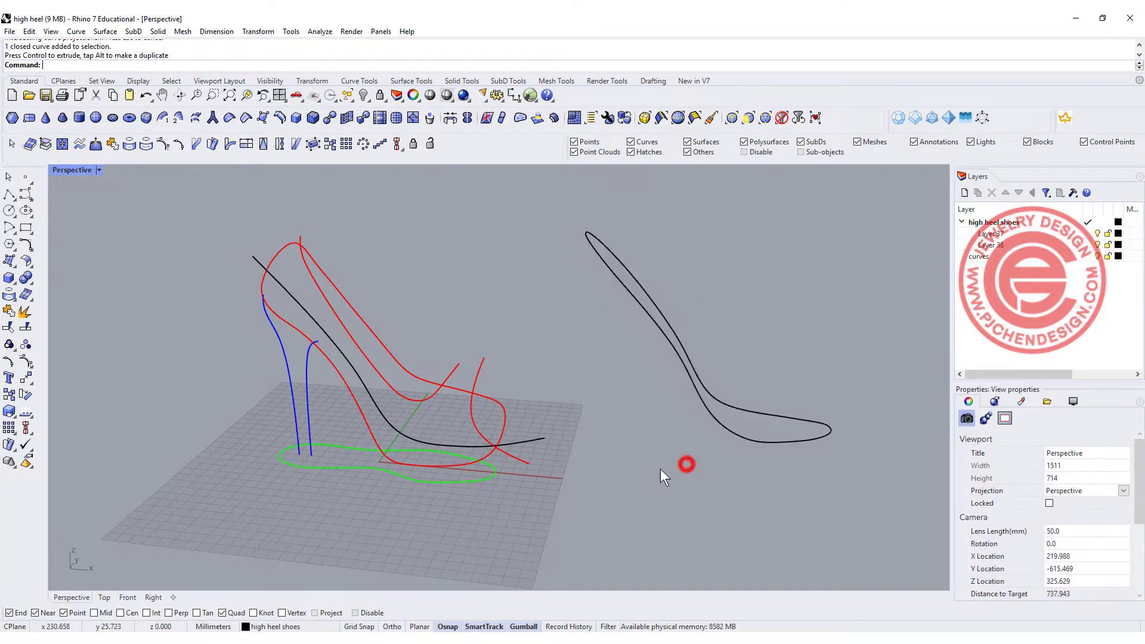
right_drag(661, 472, 599, 470)
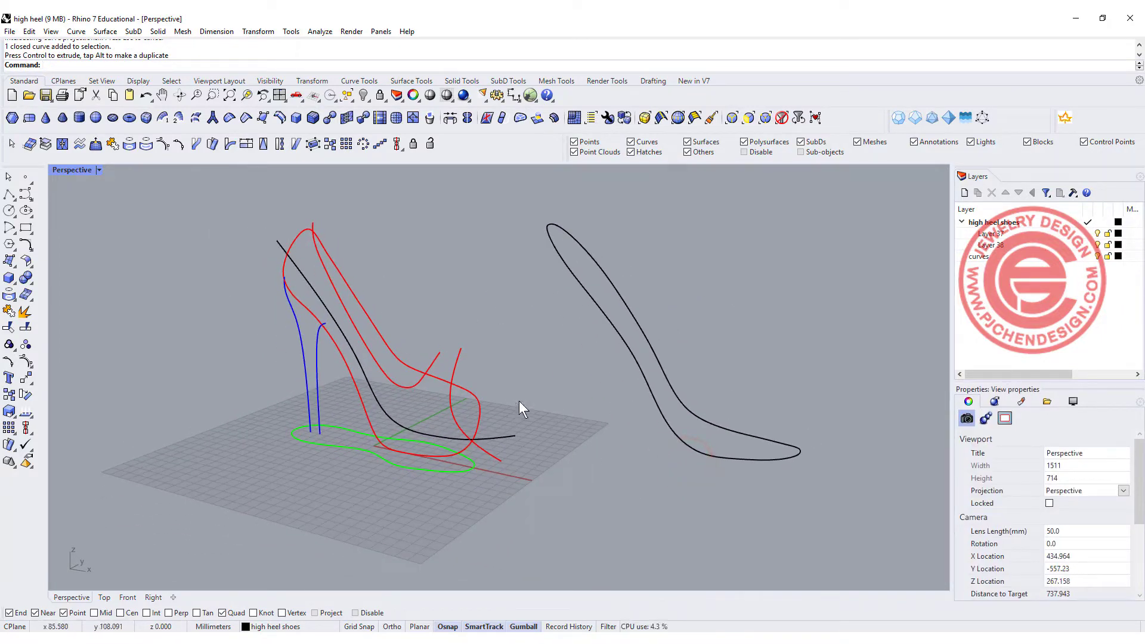
right_drag(519, 402, 553, 423)
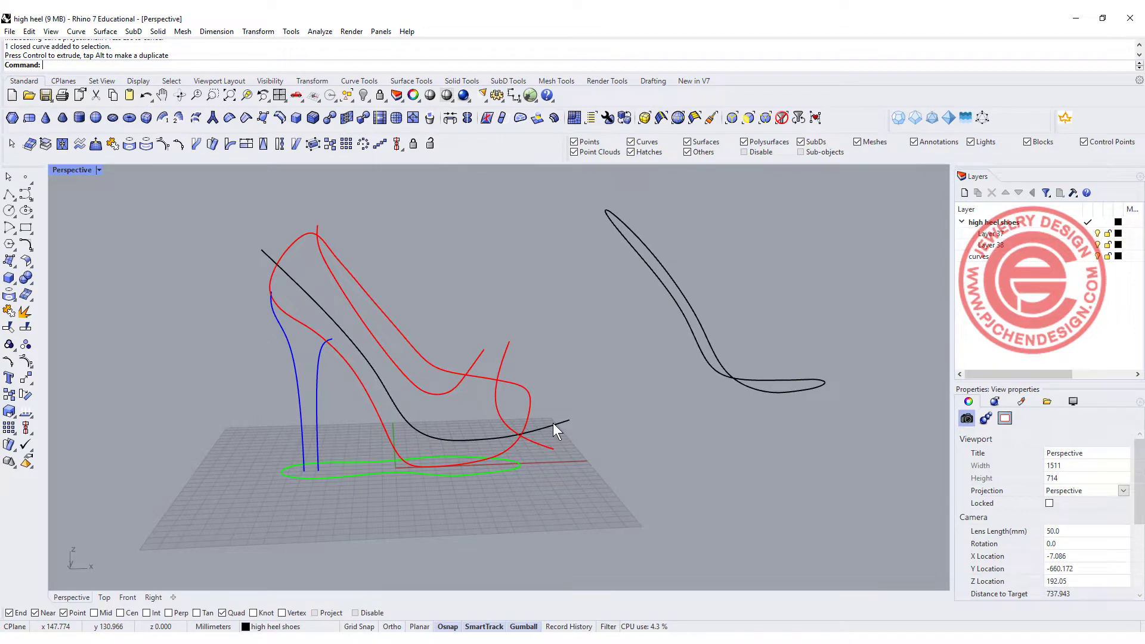
- Hide the open black side curve that runs through the shoe profile
click(553, 424)
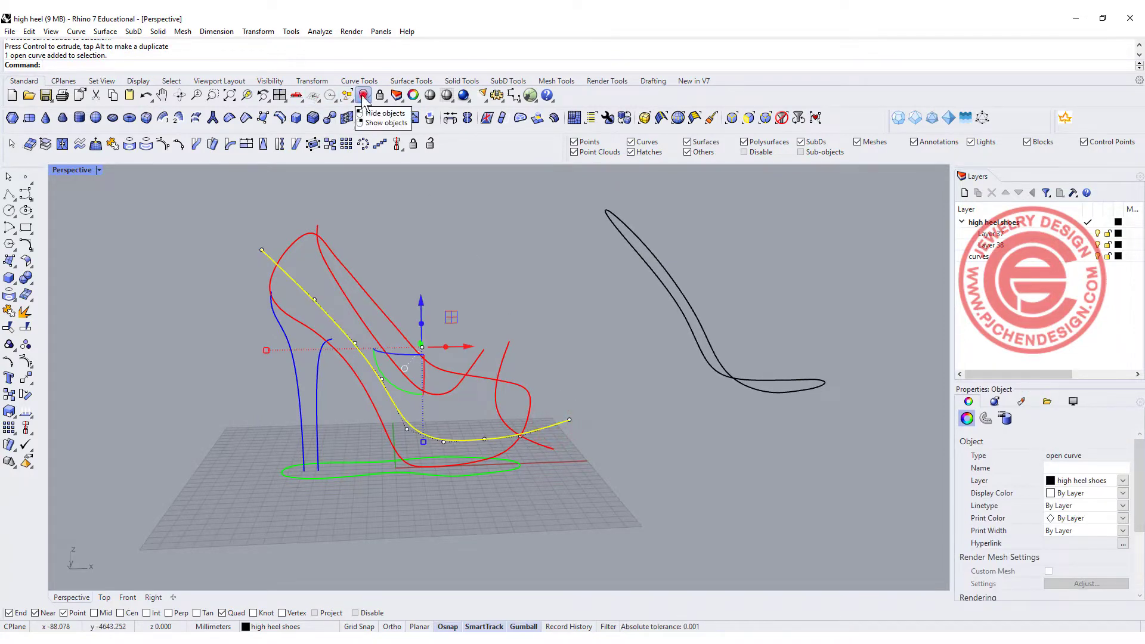
click(363, 96)
right_drag(625, 335, 601, 344)
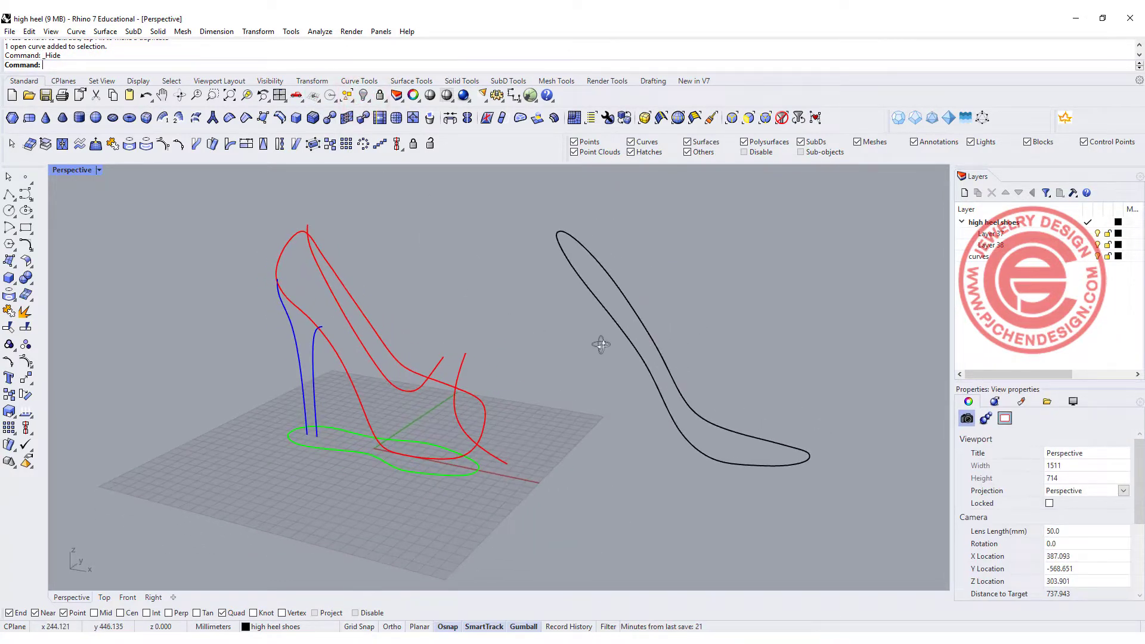
click(617, 327)
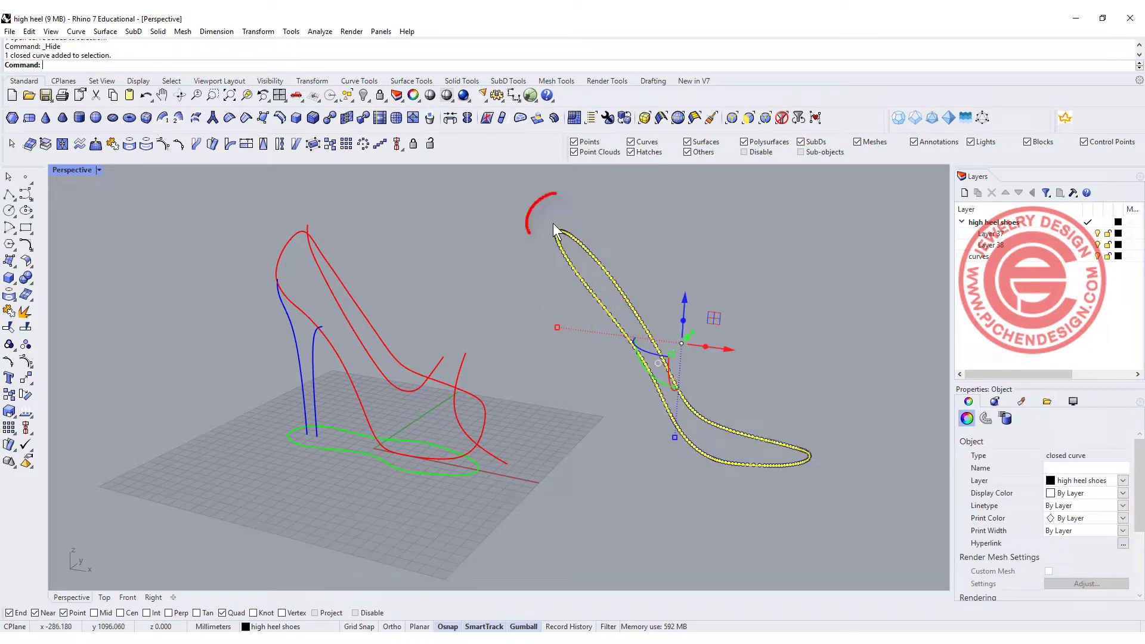
key(Escape)
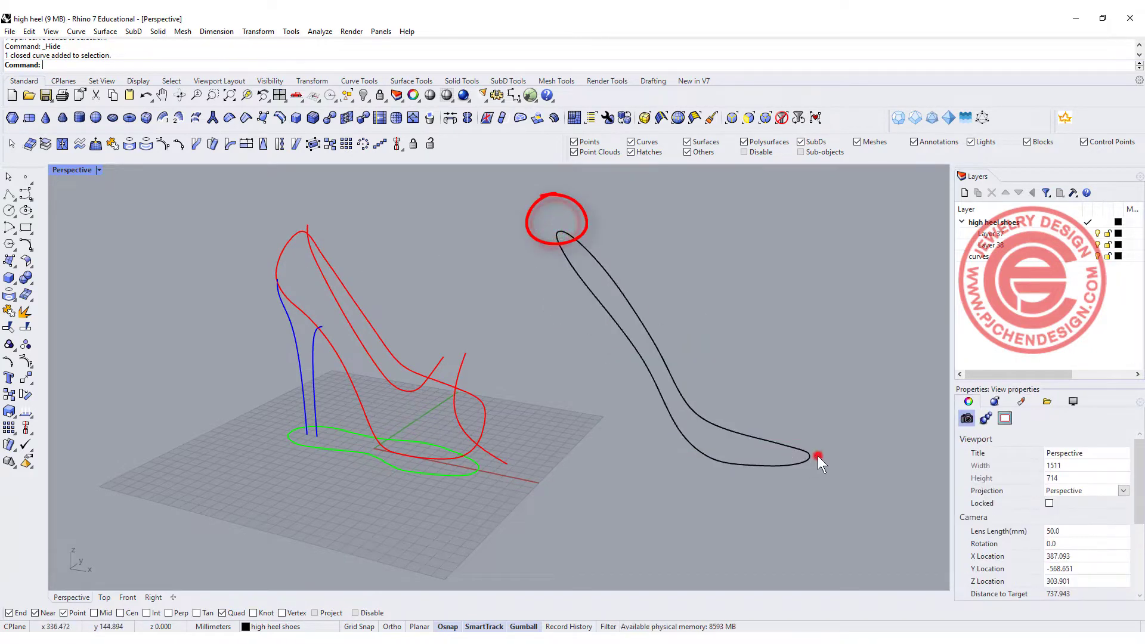
click(276, 265)
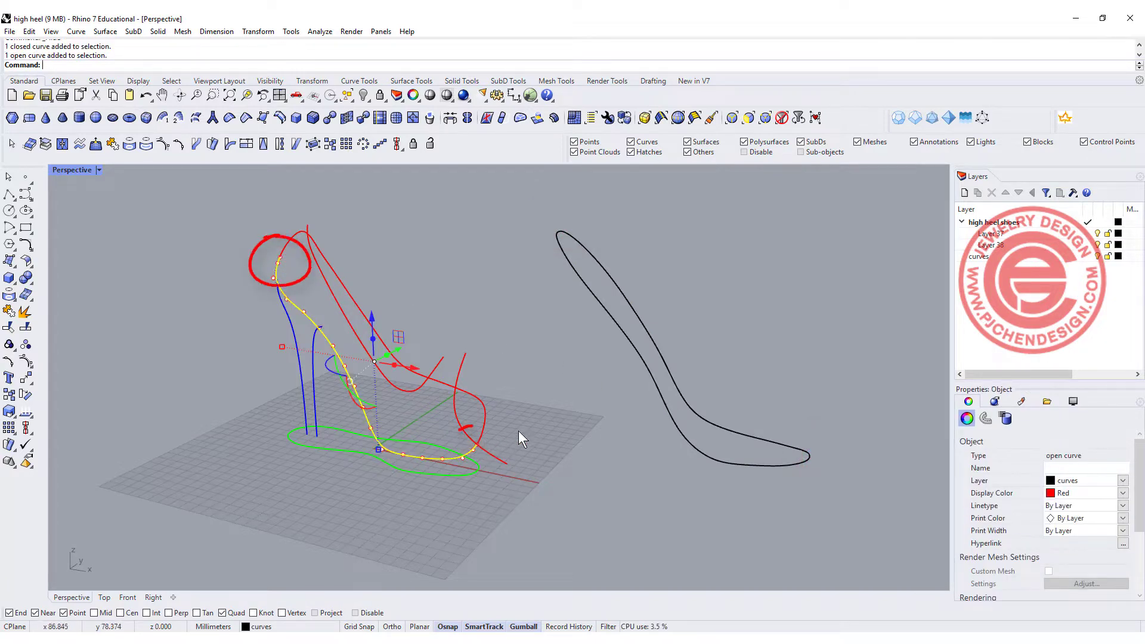
click(563, 352)
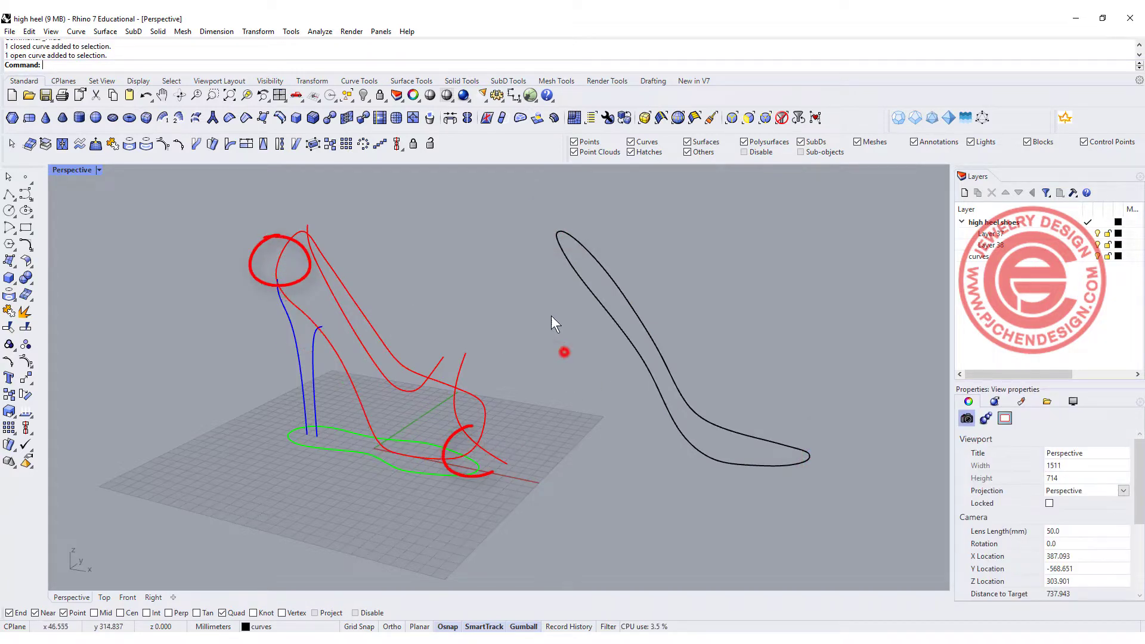
- Start Orient 2 Points on the closed black sole curve, using its heel end and toe end as the two reference points
click(295, 31)
mouse_move(262, 31)
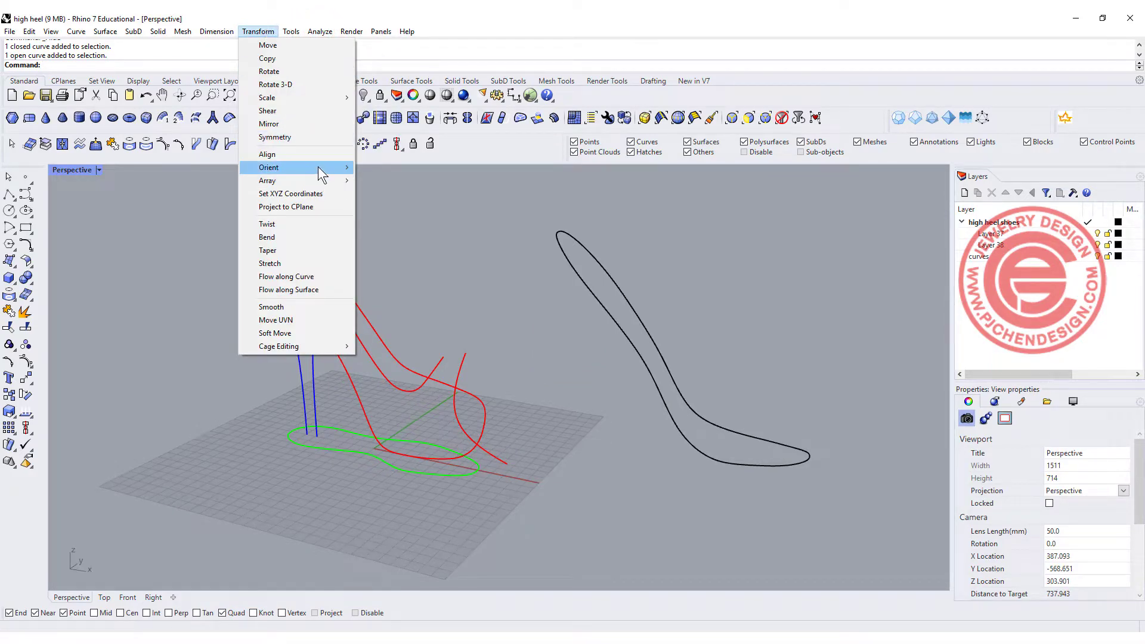
mouse_move(317, 167)
click(382, 167)
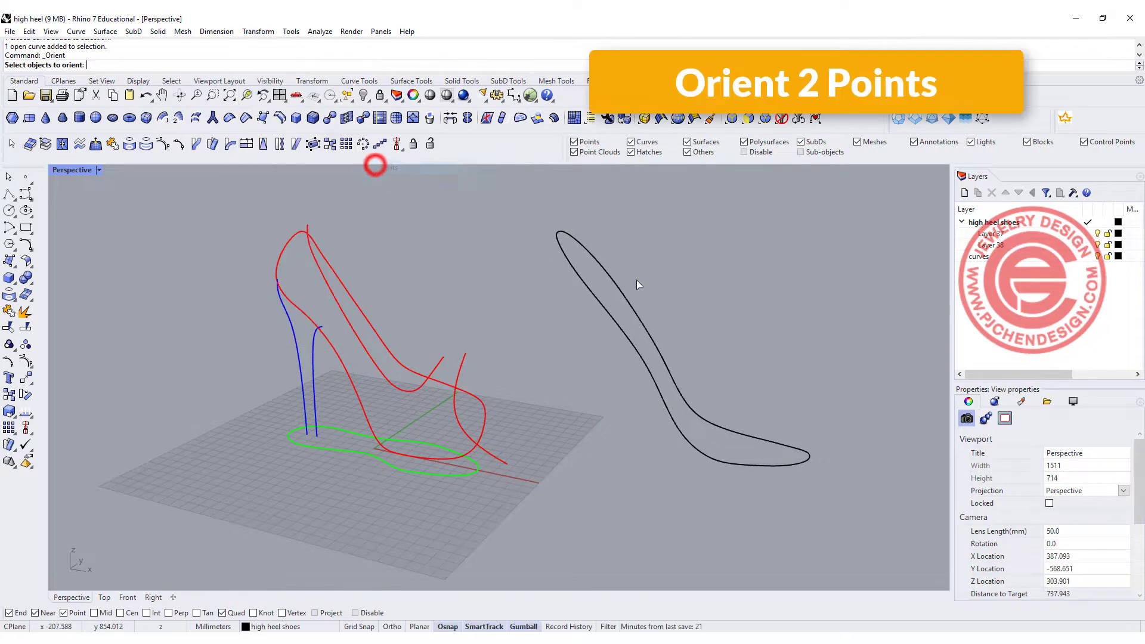
click(560, 252)
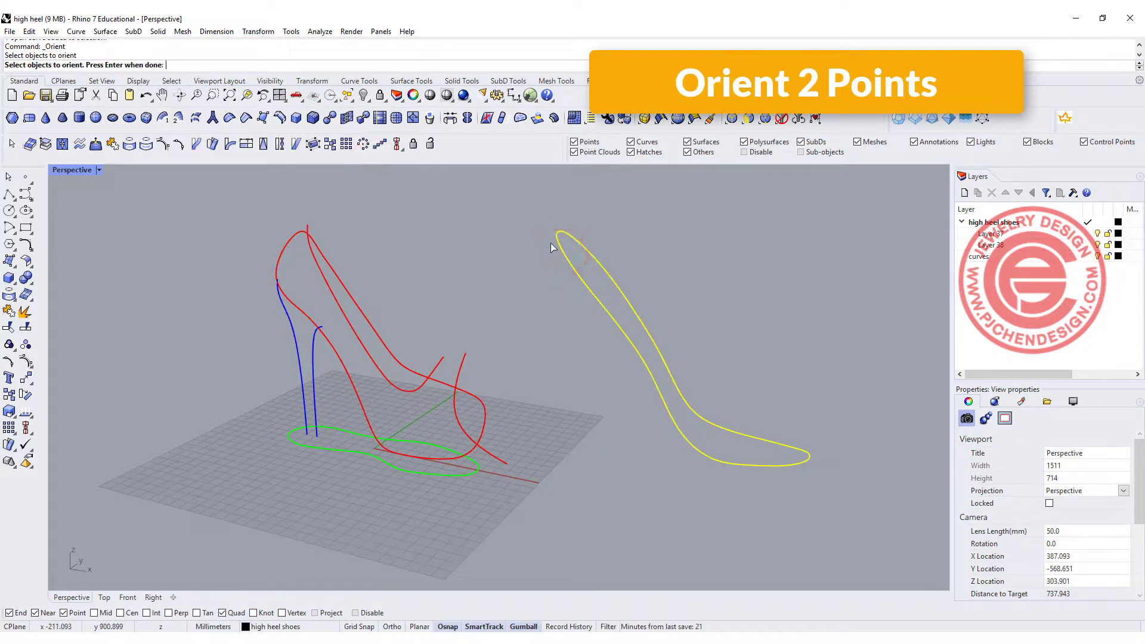
key(Return)
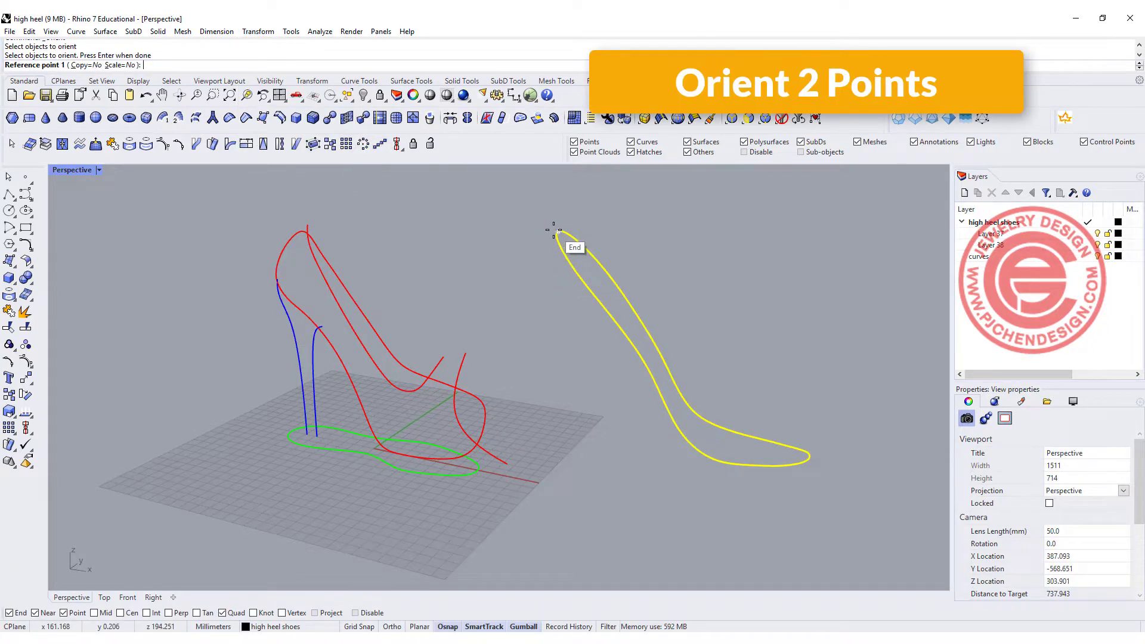
click(556, 231)
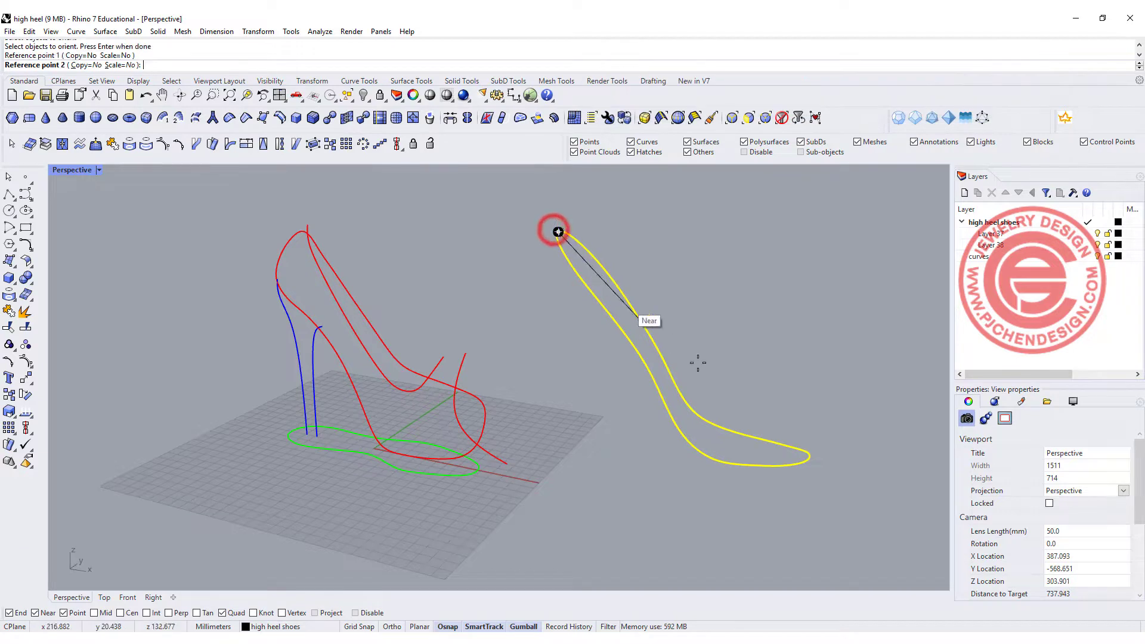
click(812, 457)
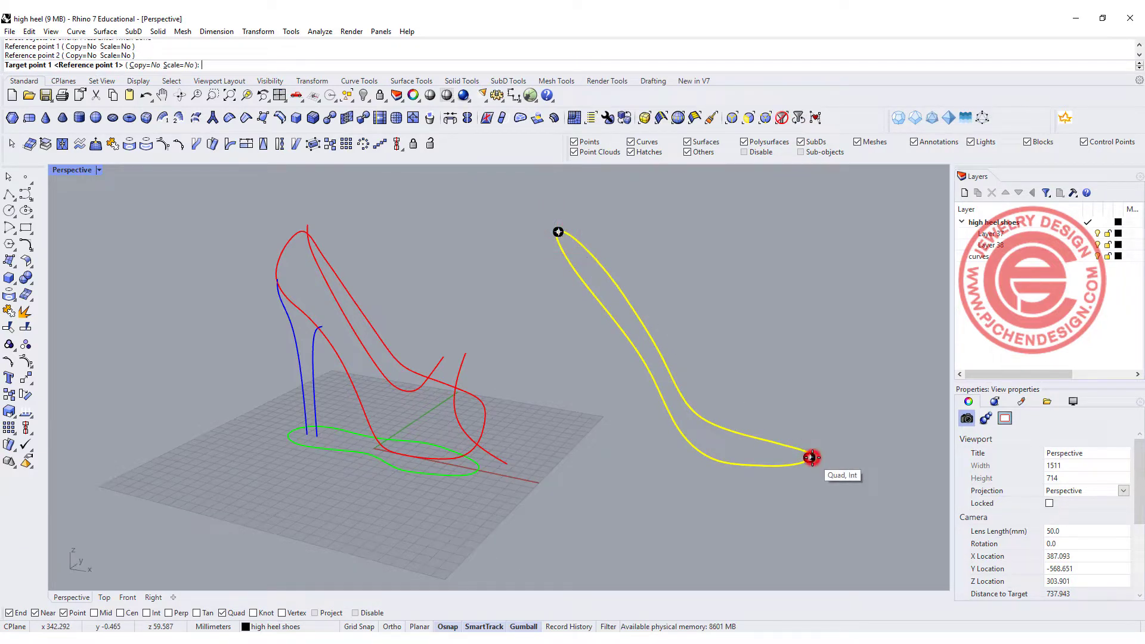
- Orient the sole curve onto the red shoe profile with Scale set to 3D, targeting the junctions of the profile curves at heel and toe
click(279, 255)
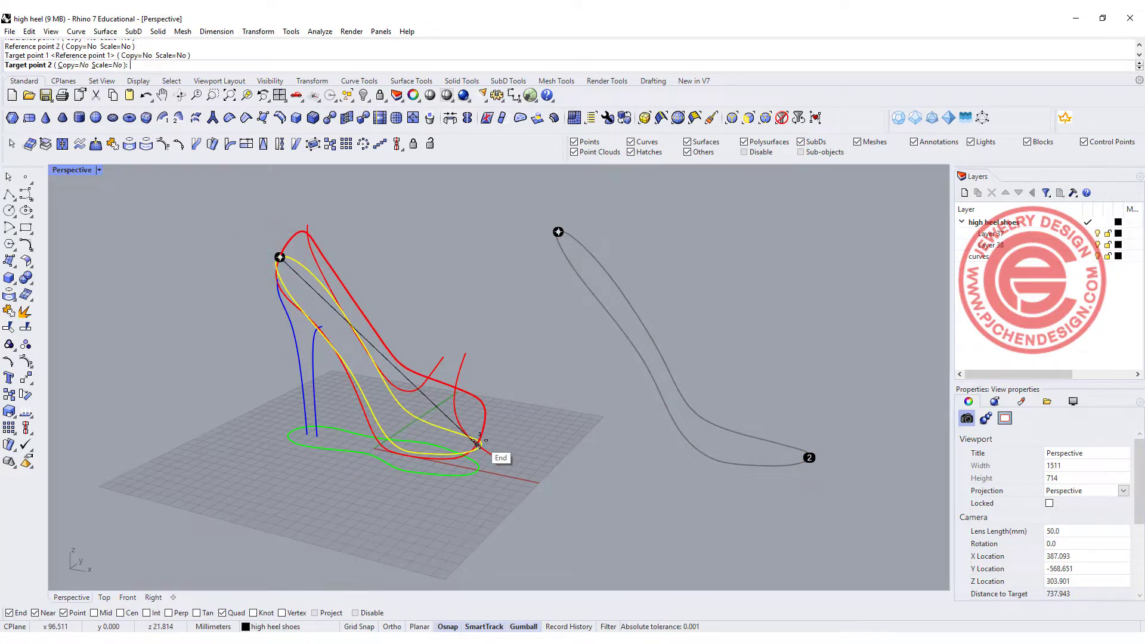
scroll(477, 445, up, 3)
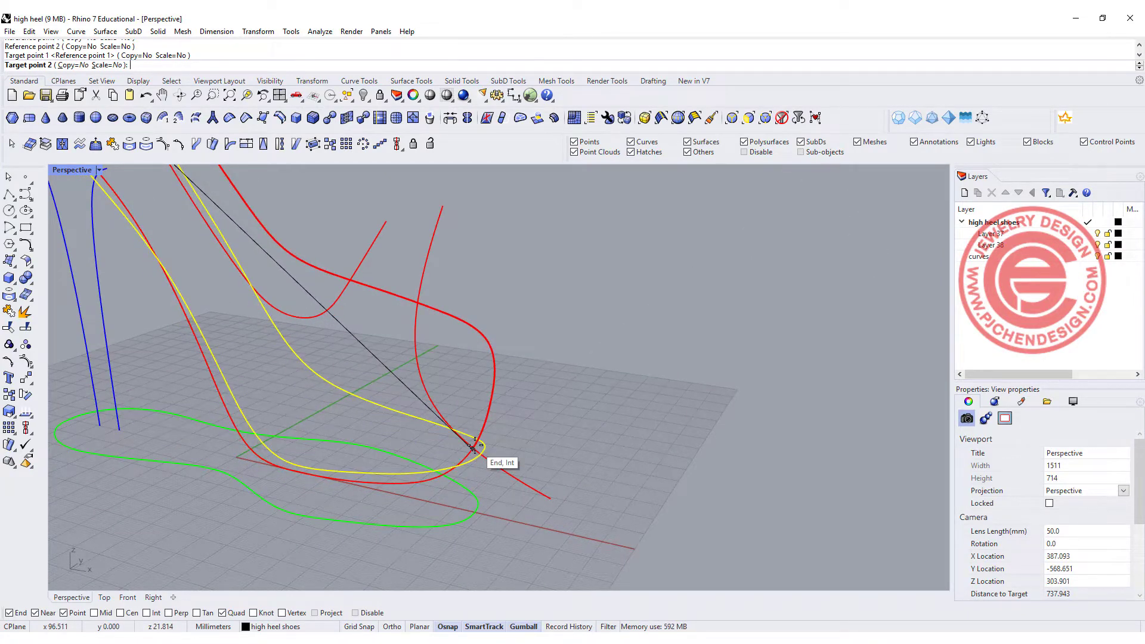
scroll(473, 447, down, 3)
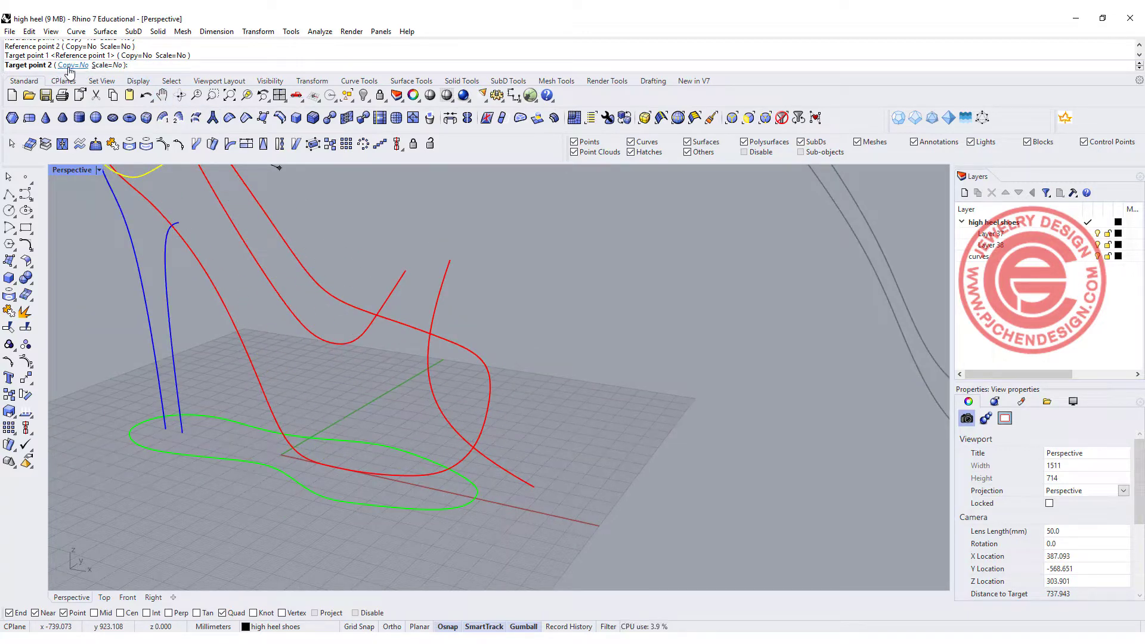
click(104, 66)
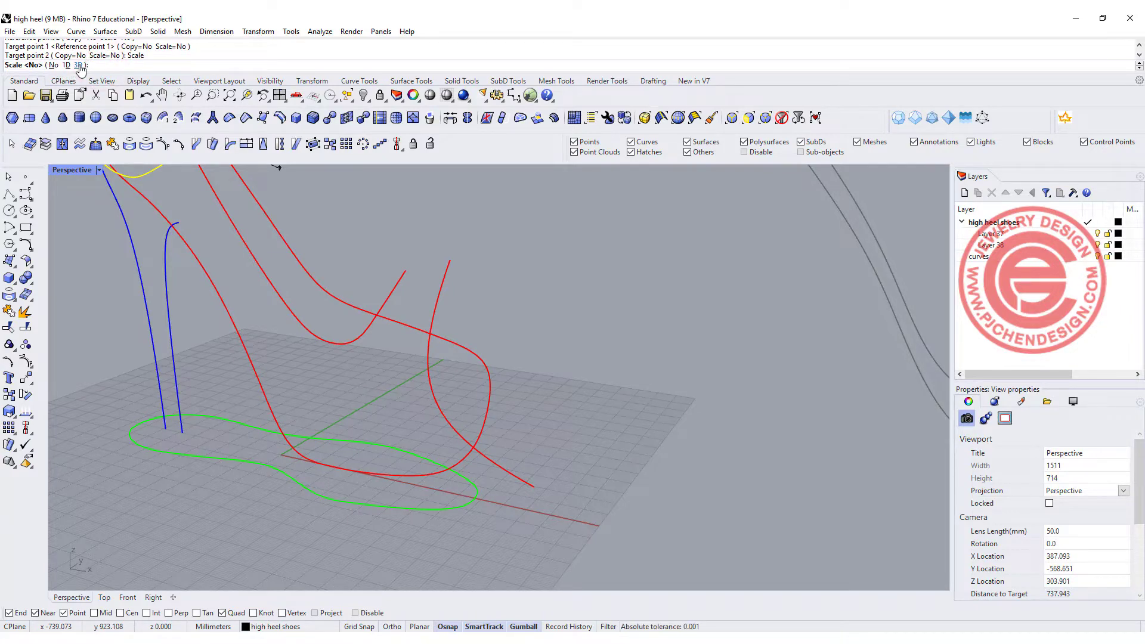
click(79, 65)
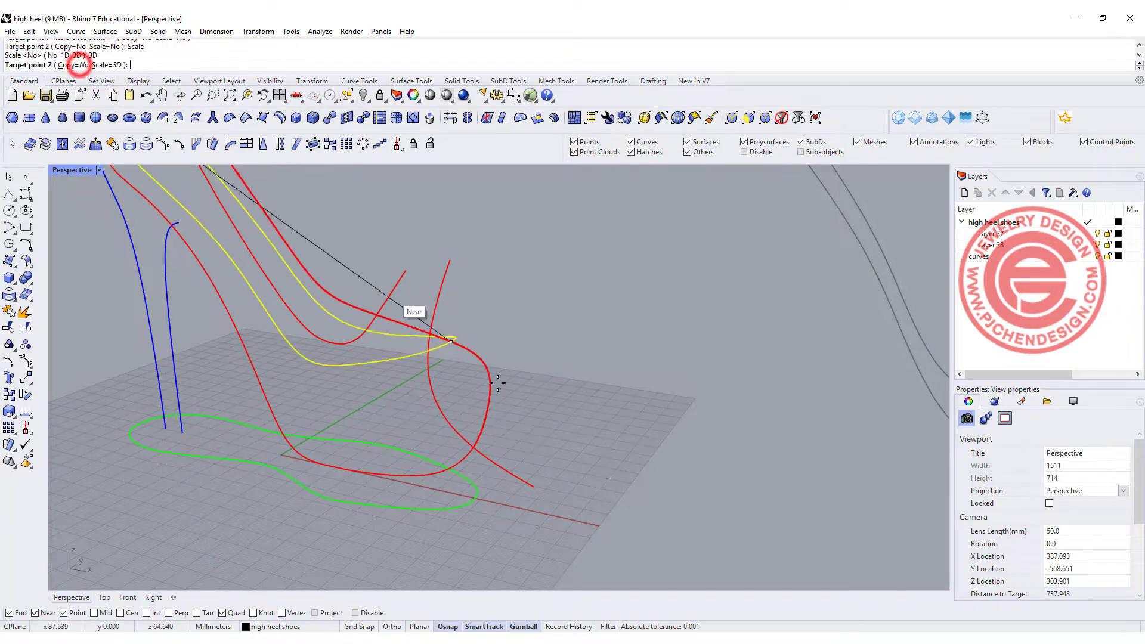
click(473, 446)
- Examine how the oriented sole curve meets the upper and lower red profile curves at the heel and toe
scroll(551, 403, down, 5)
right_drag(551, 403, 696, 404)
scroll(391, 282, up, 2)
scroll(391, 282, up, 4)
scroll(332, 299, down, 2)
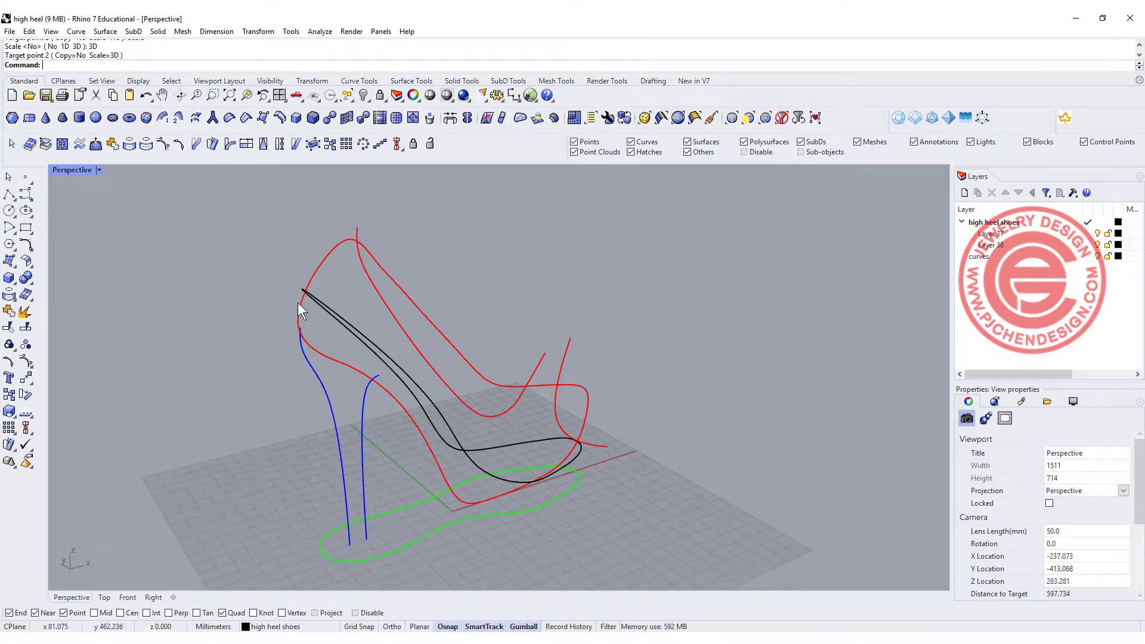
click(301, 301)
click(308, 273)
right_drag(561, 392, 491, 426)
scroll(490, 428, up, 6)
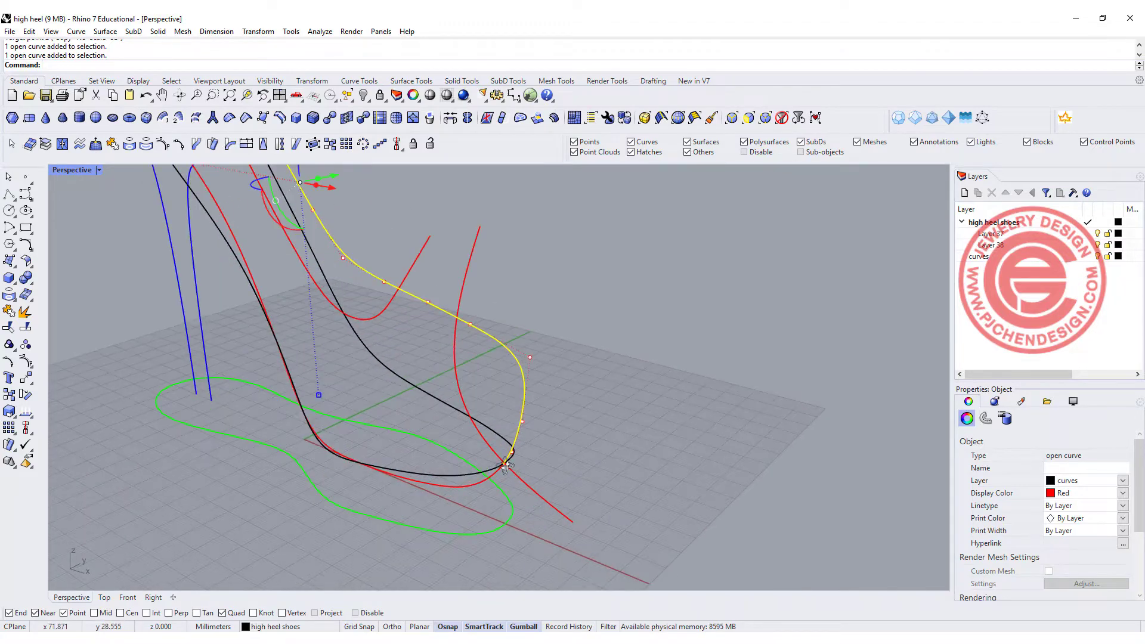
key(Escape)
- Split the closed sole curve into two side halves with the red profile curve as cutting object, and check each half by selecting it
click(504, 453)
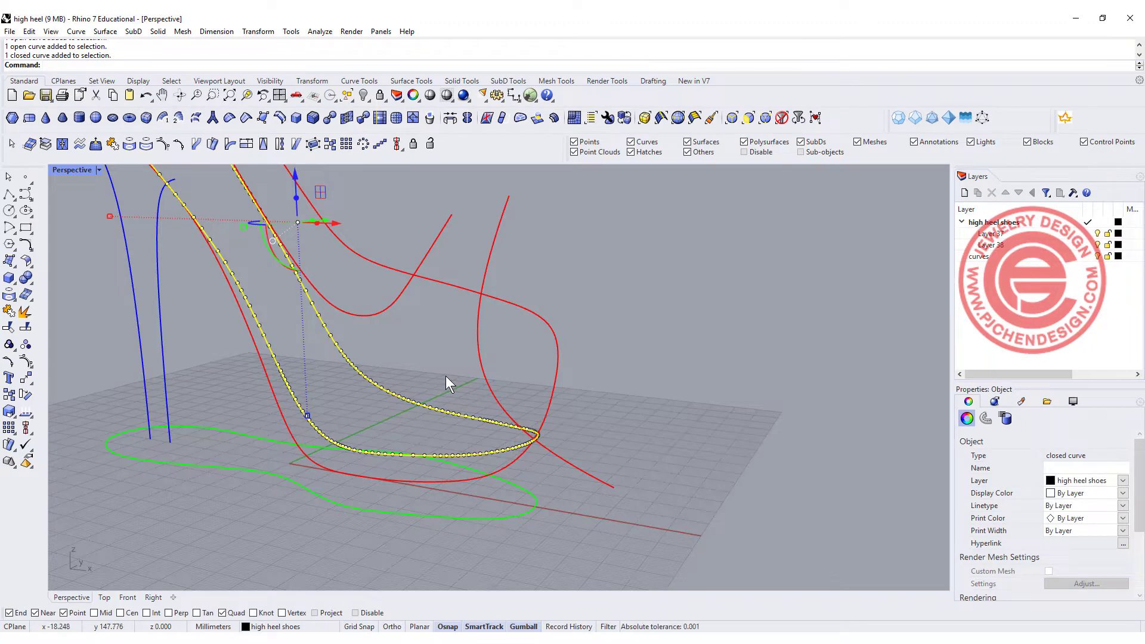
click(25, 329)
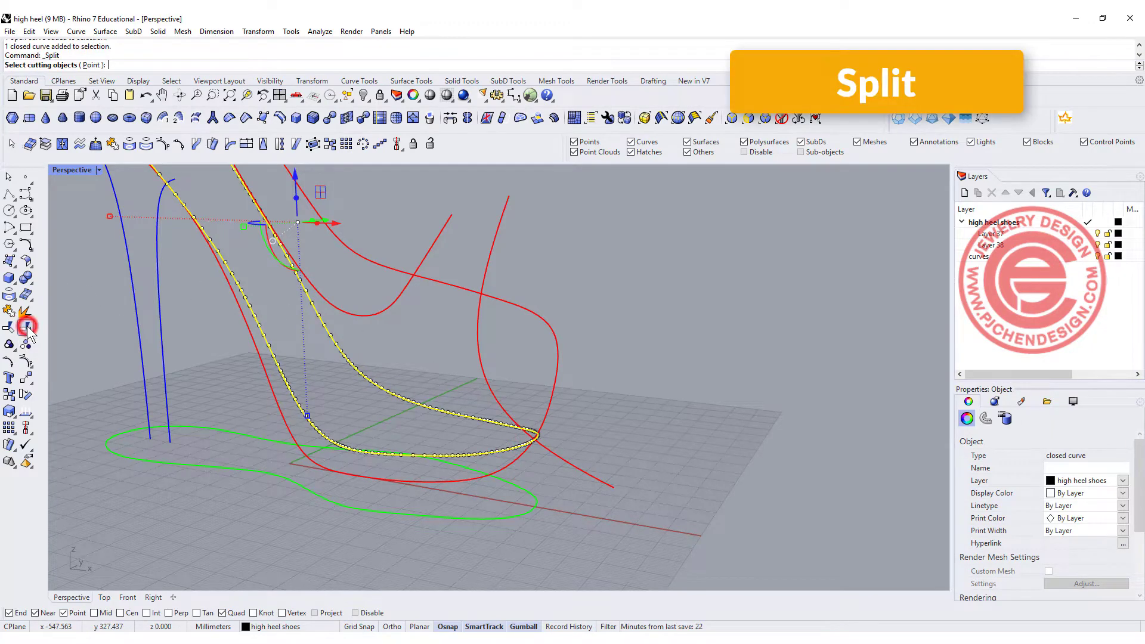
right_drag(544, 436, 570, 481)
click(602, 394)
scroll(606, 394, down, 3)
key(Return)
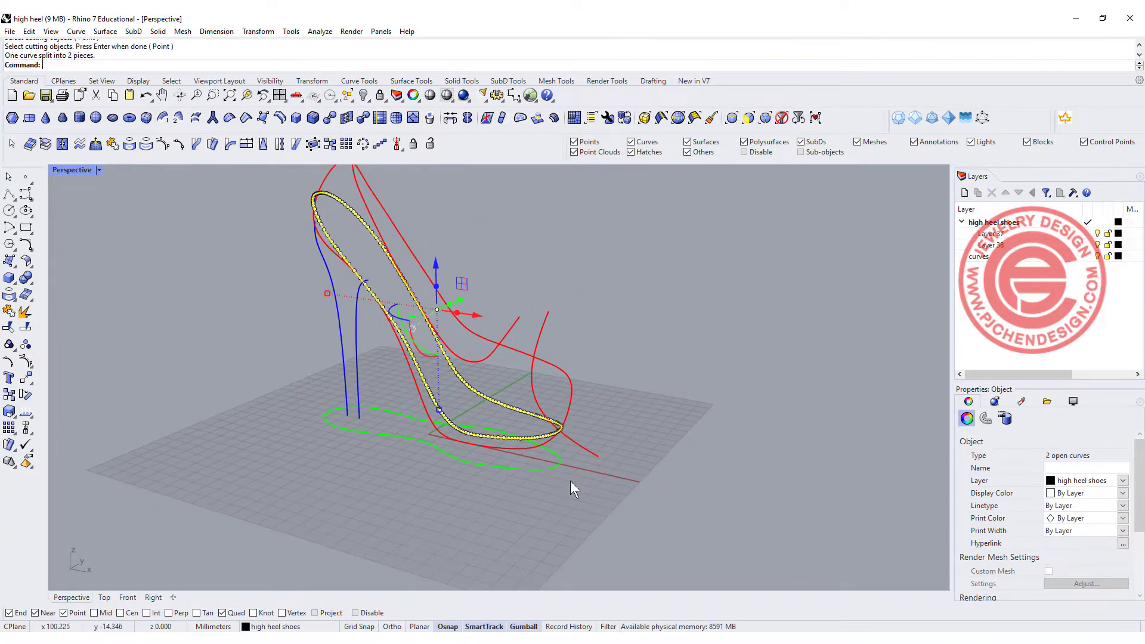
click(590, 487)
click(531, 436)
click(535, 419)
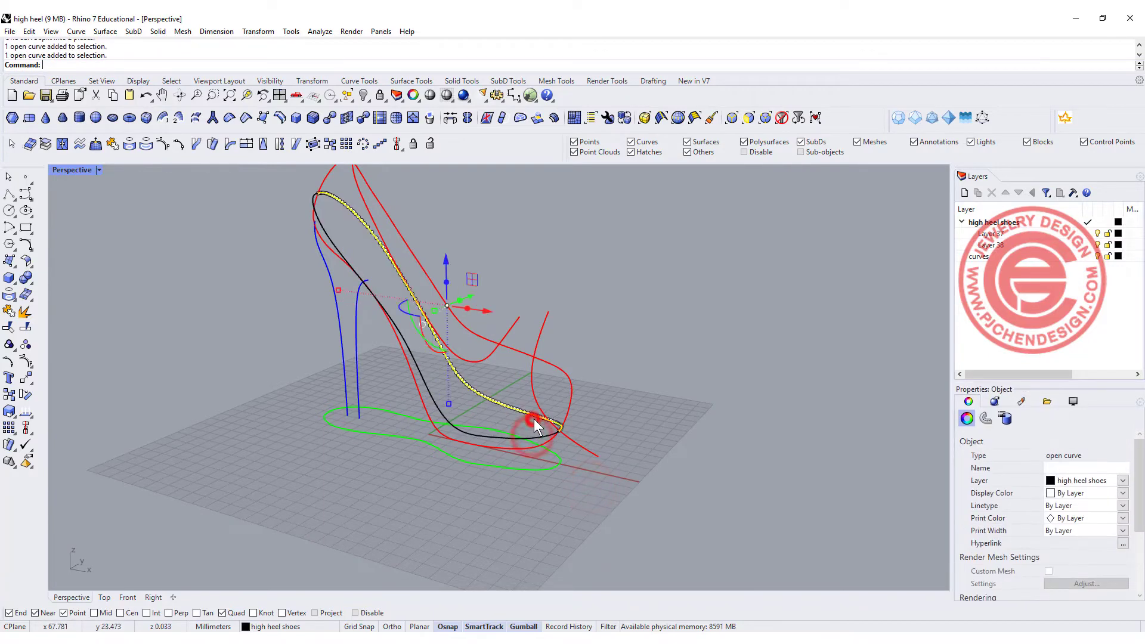
click(633, 430)
- Hide the two open red trimming curves crossing the shoe profile at the toe and the foot opening
right_drag(633, 431, 628, 454)
scroll(573, 369, up, 5)
click(571, 365)
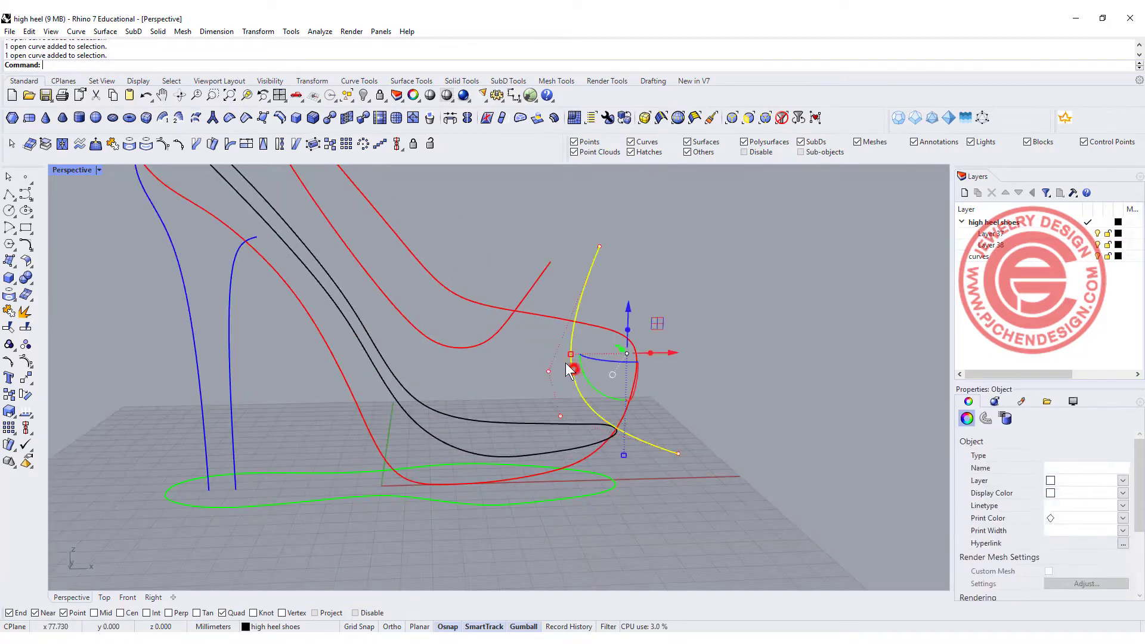
shift+click(502, 330)
click(363, 95)
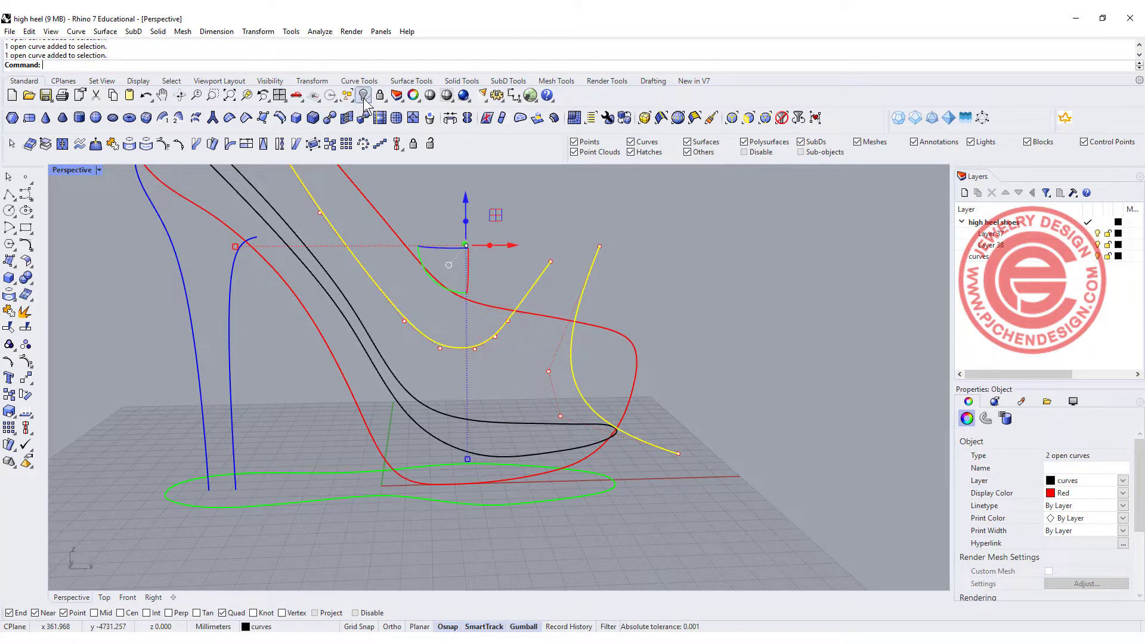
right_drag(471, 213, 592, 419)
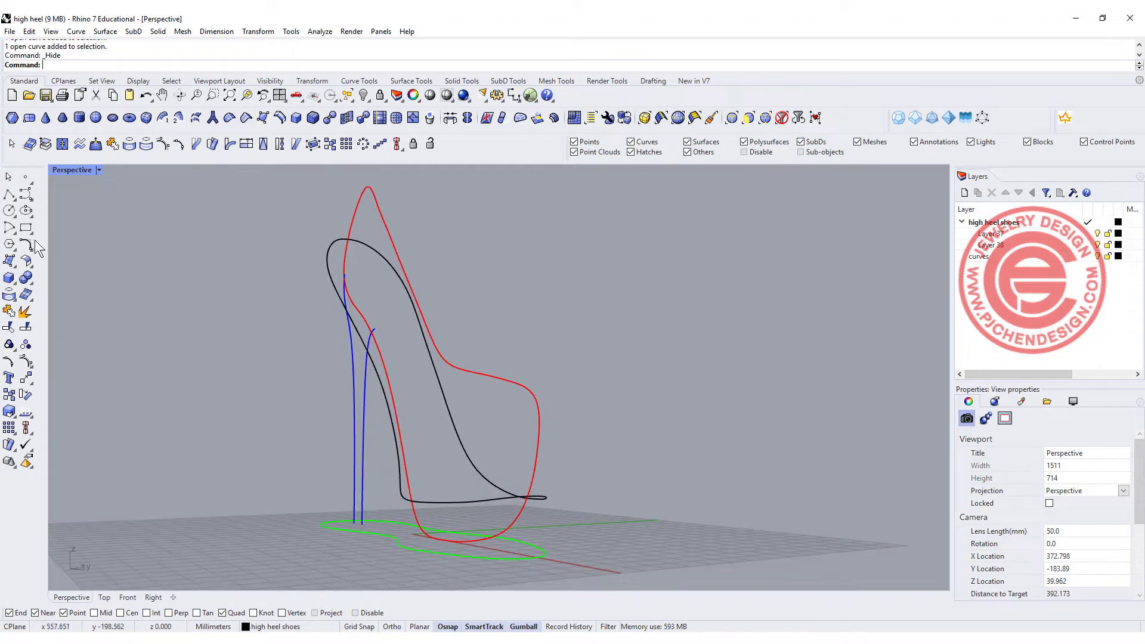
- Start a Loft and pick the two sole curve halves together with the upper and lower red profile curves
right_drag(600, 437, 656, 448)
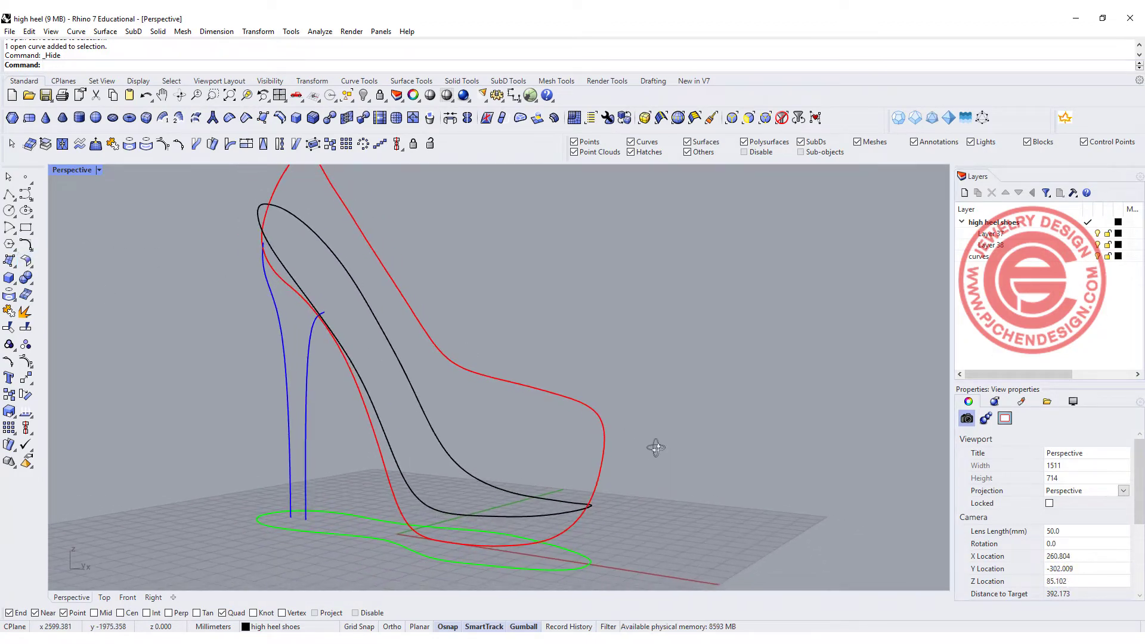
click(13, 263)
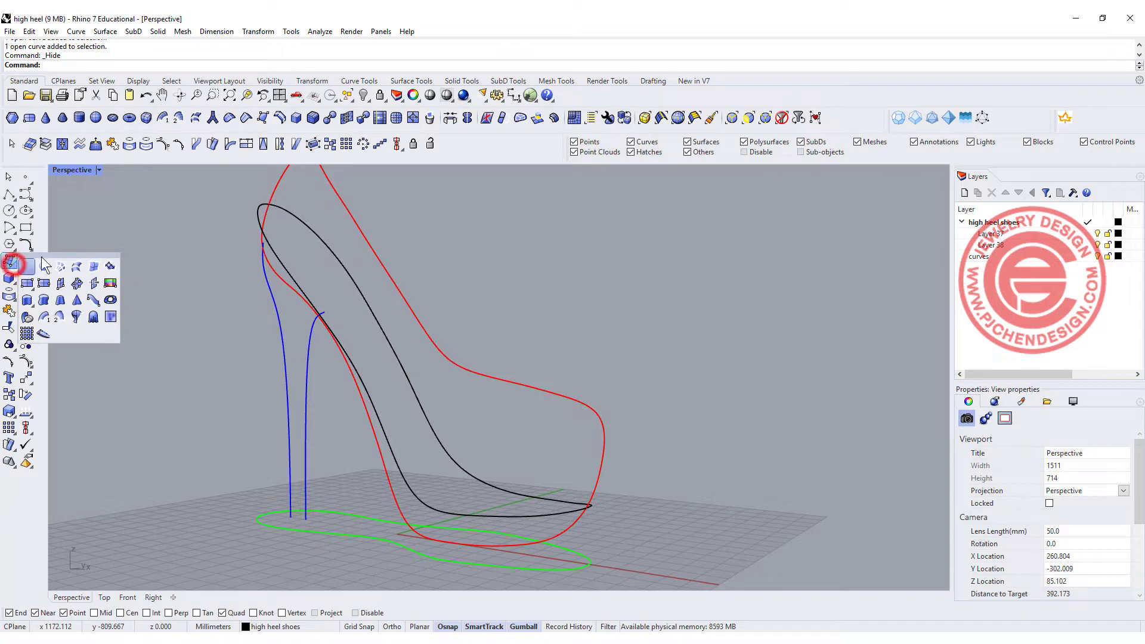
click(77, 267)
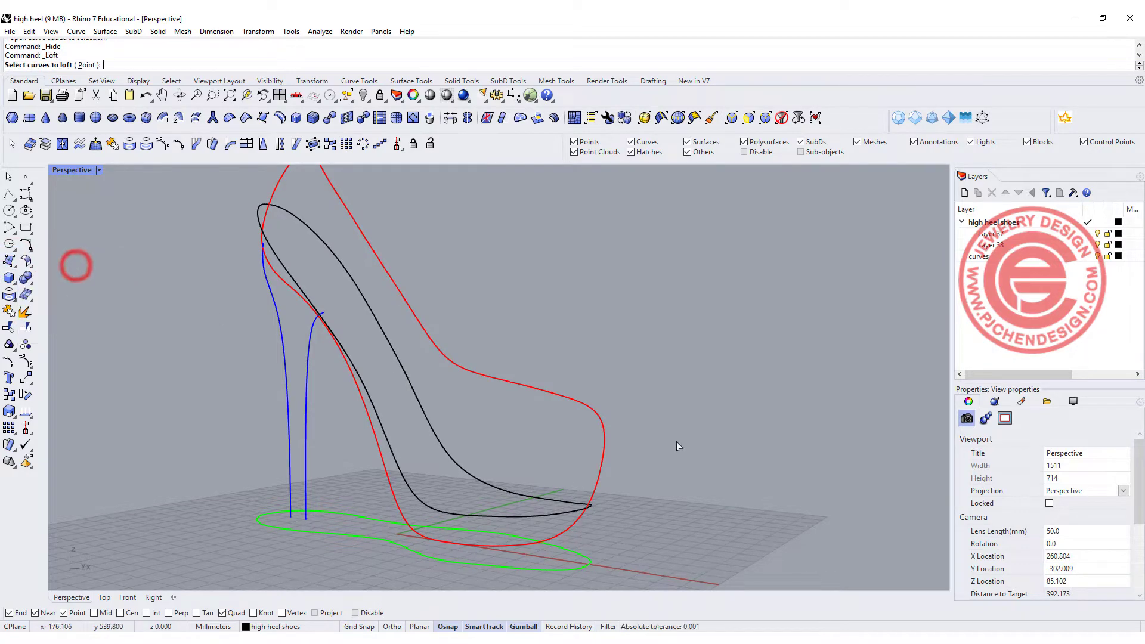
shift+right_drag(613, 505, 546, 424)
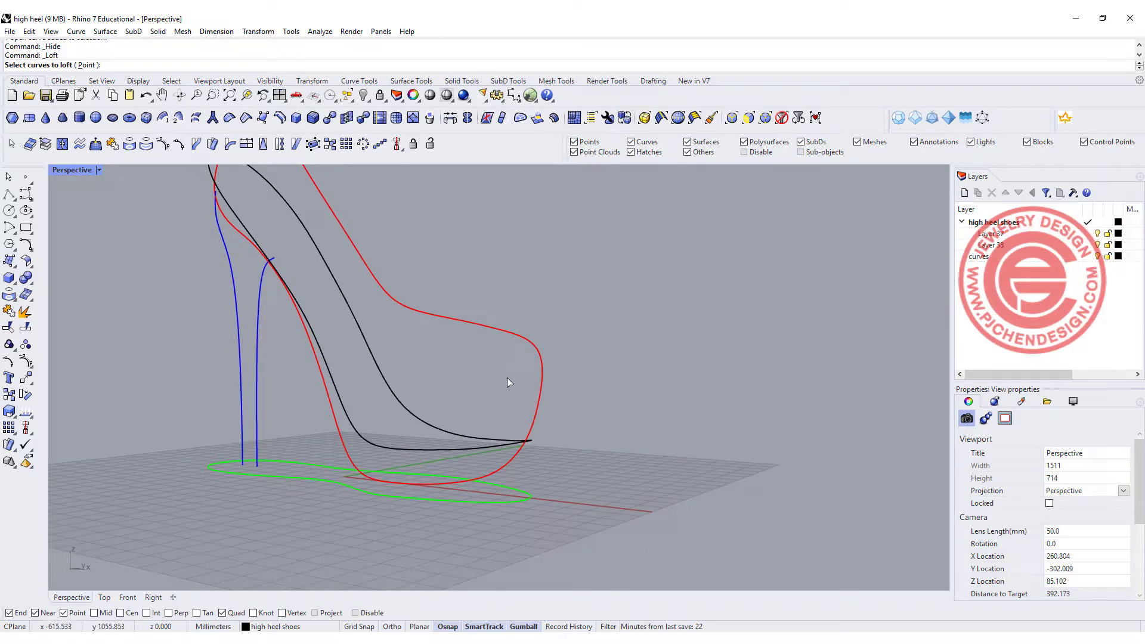
right_drag(555, 441, 567, 414)
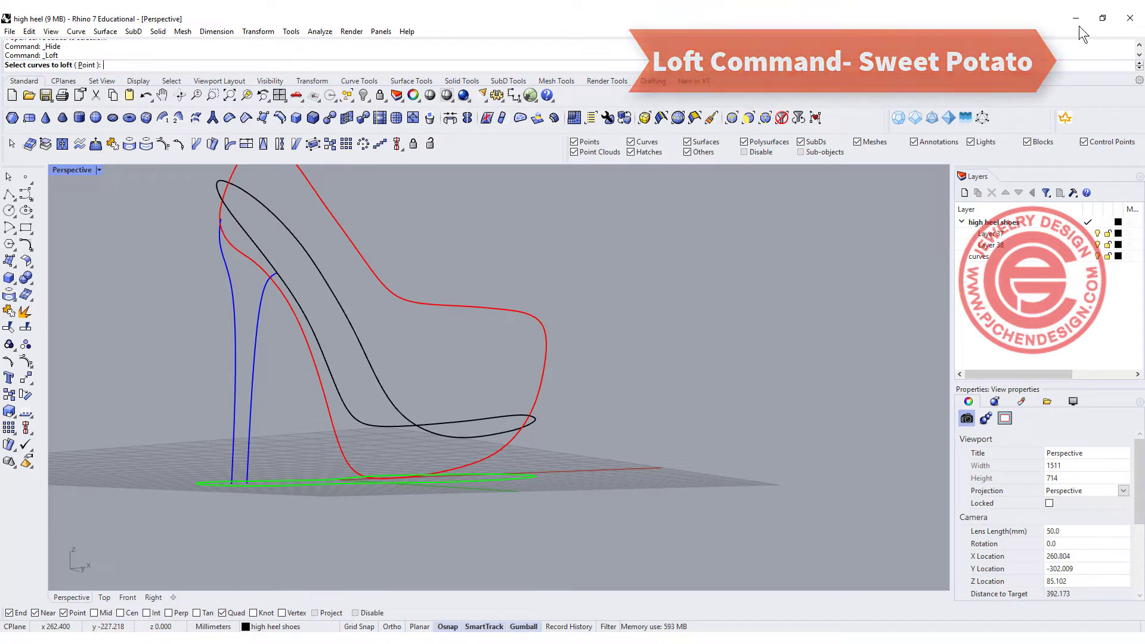
click(1064, 31)
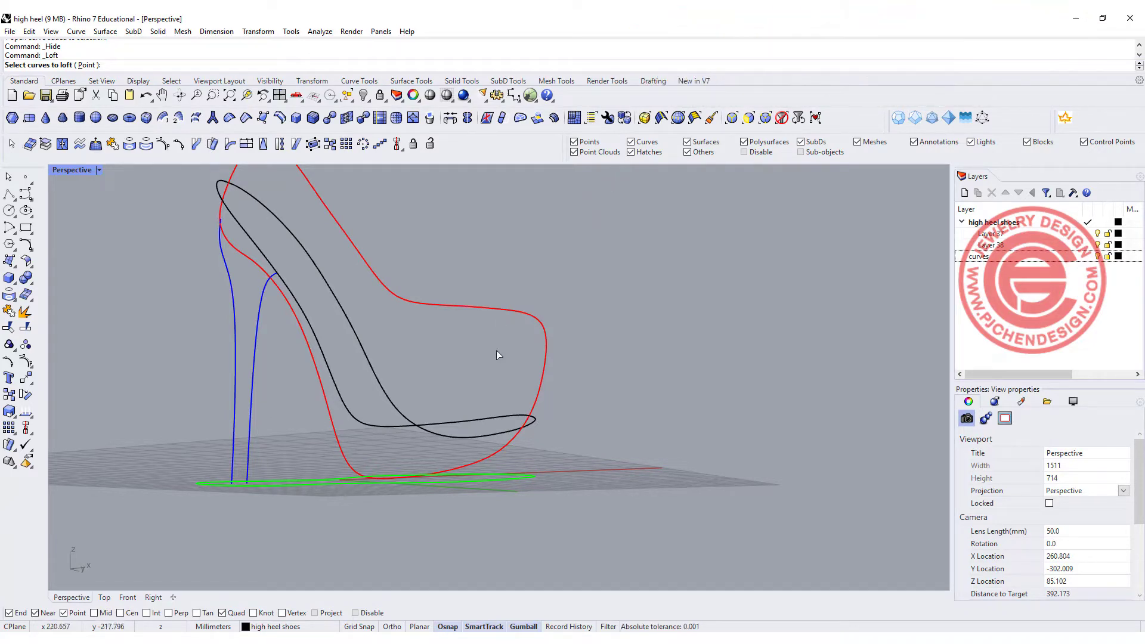
right_drag(499, 352, 490, 466)
click(496, 445)
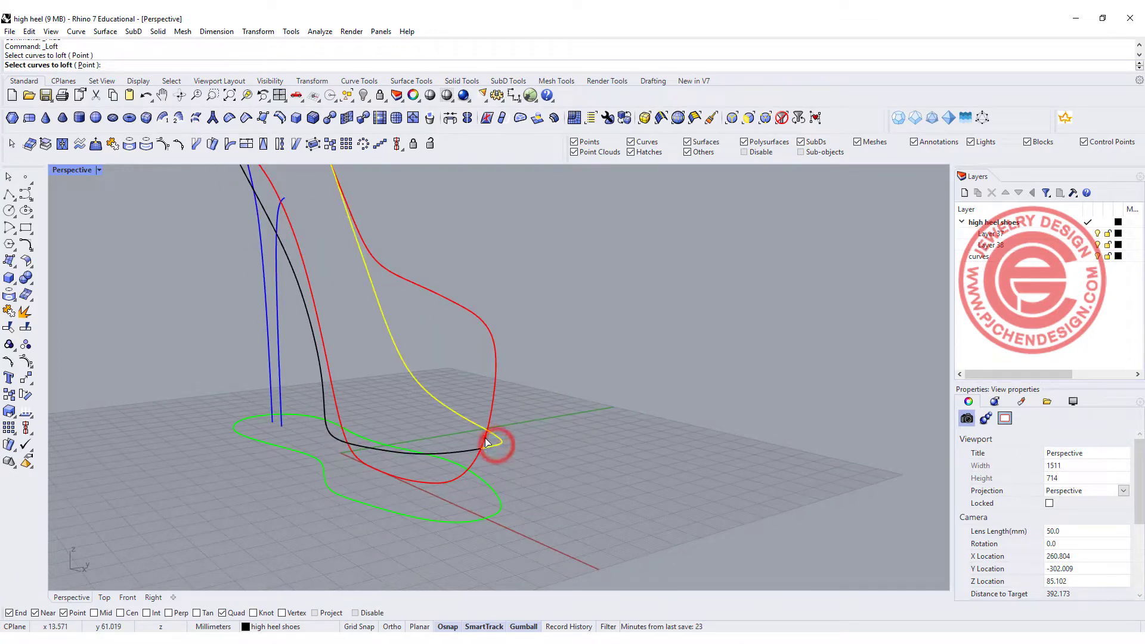
click(487, 440)
click(481, 454)
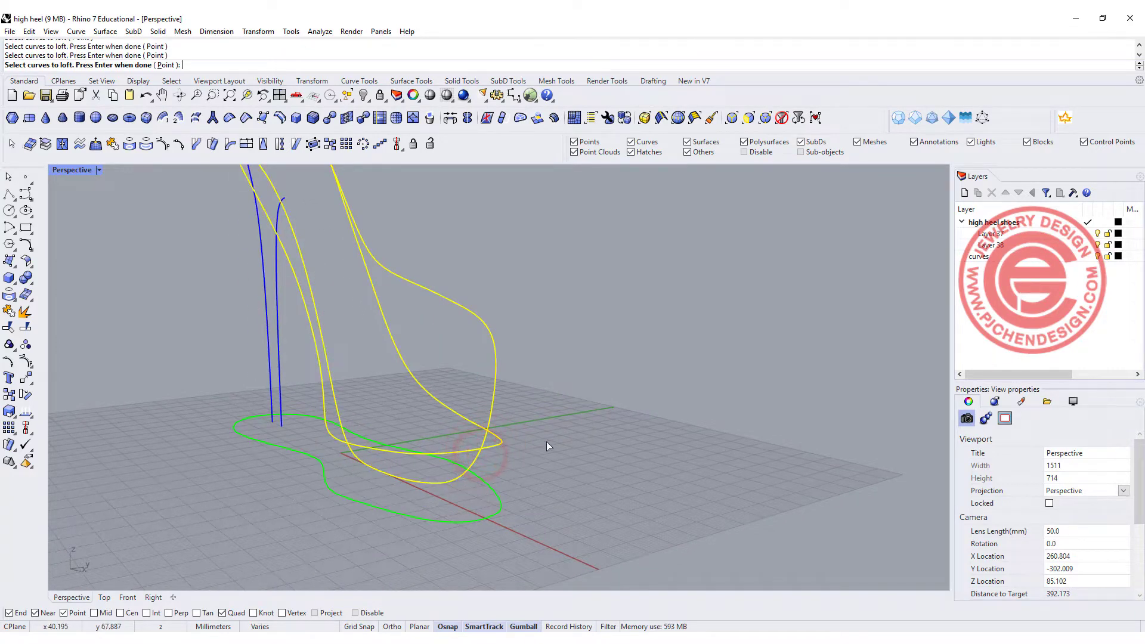
- Inspect the loft preview from several sides and create the shoe surface with Normal style and Do not simplify
key(Return)
right_drag(558, 437, 571, 382)
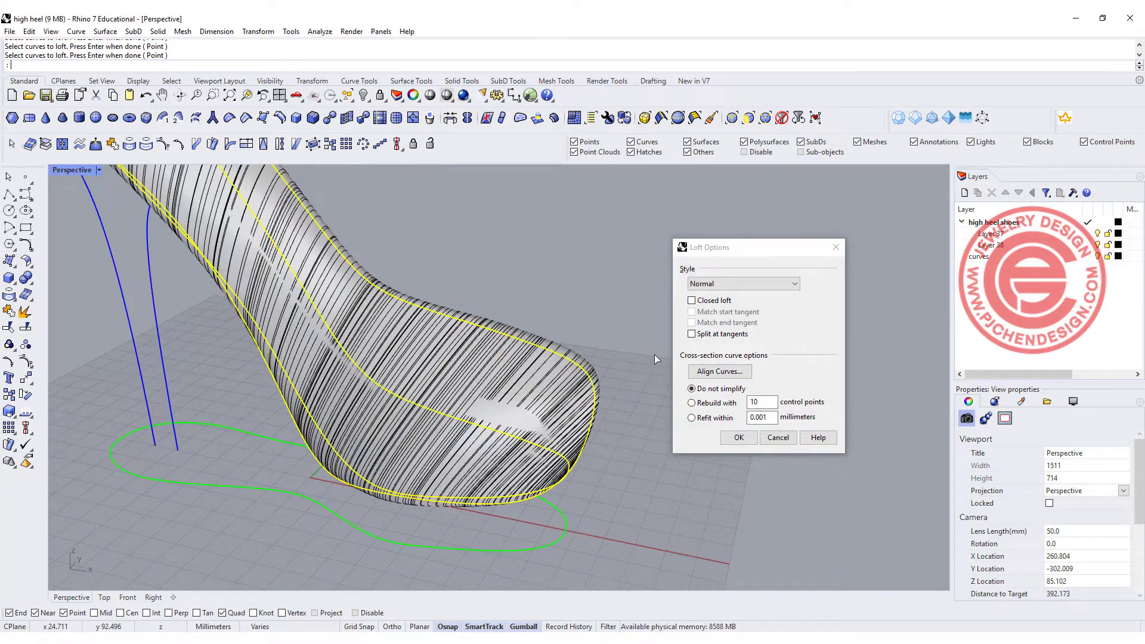
right_drag(367, 344, 440, 364)
scroll(439, 365, down, 4)
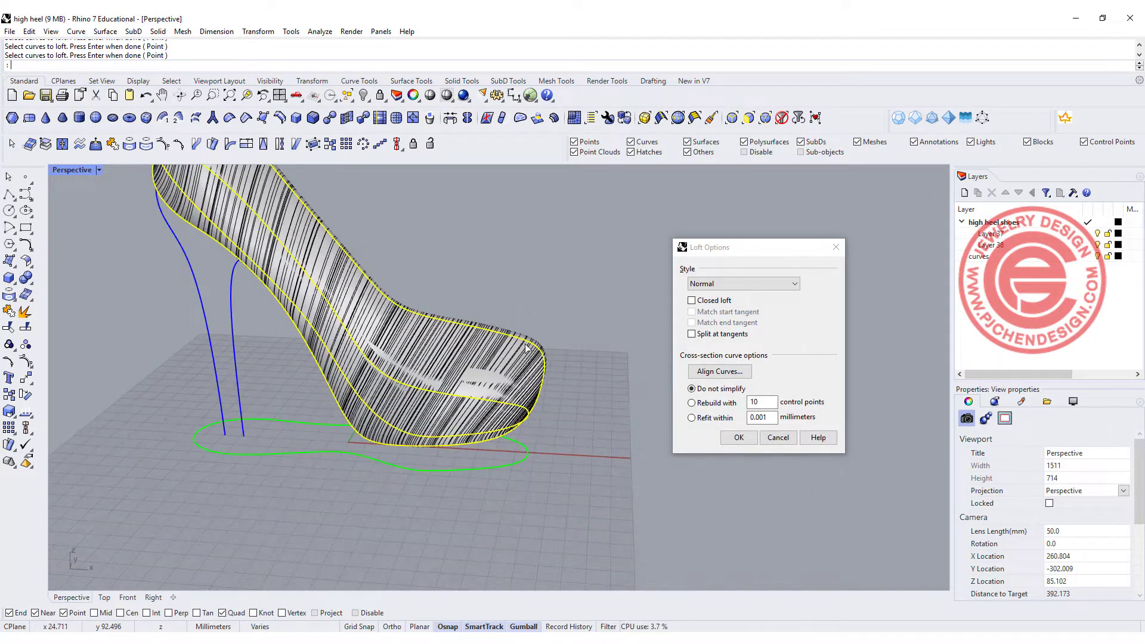
scroll(412, 327, down, 4)
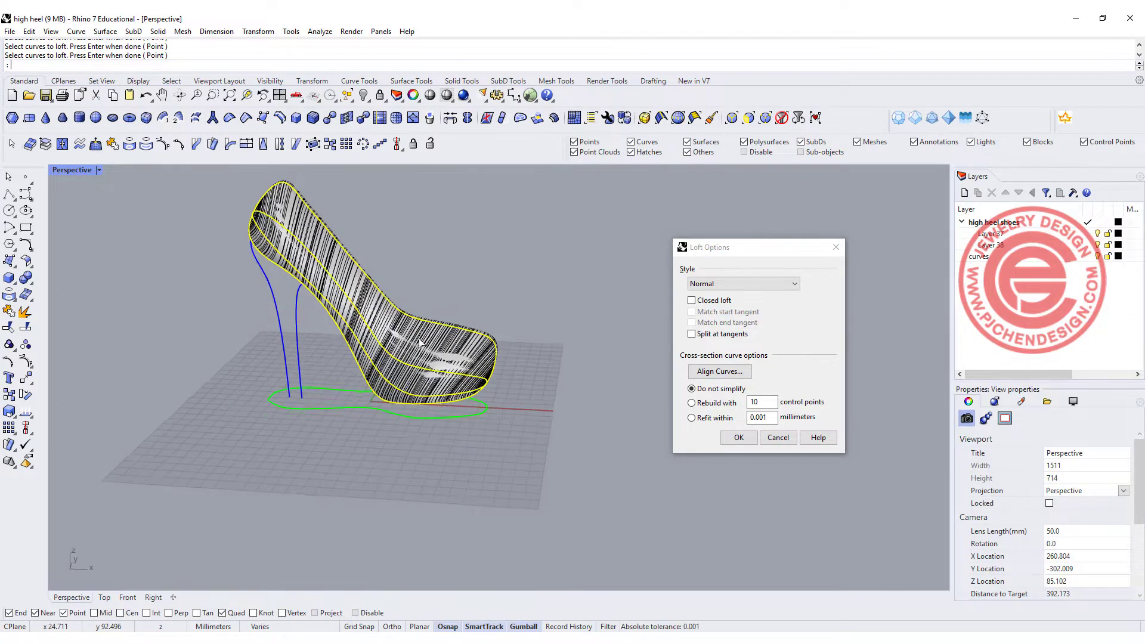
right_drag(412, 327, 396, 362)
scroll(396, 362, up, 5)
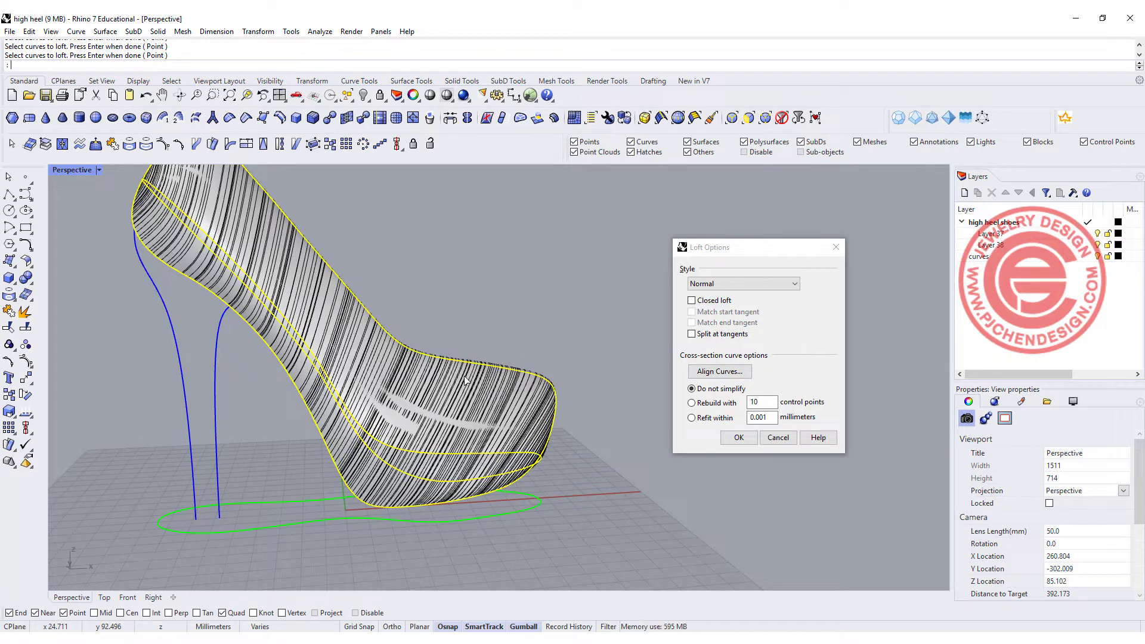
click(737, 437)
- Move the lofted shoe surface along the X axis, clear of the profile curves on the toe side
click(494, 396)
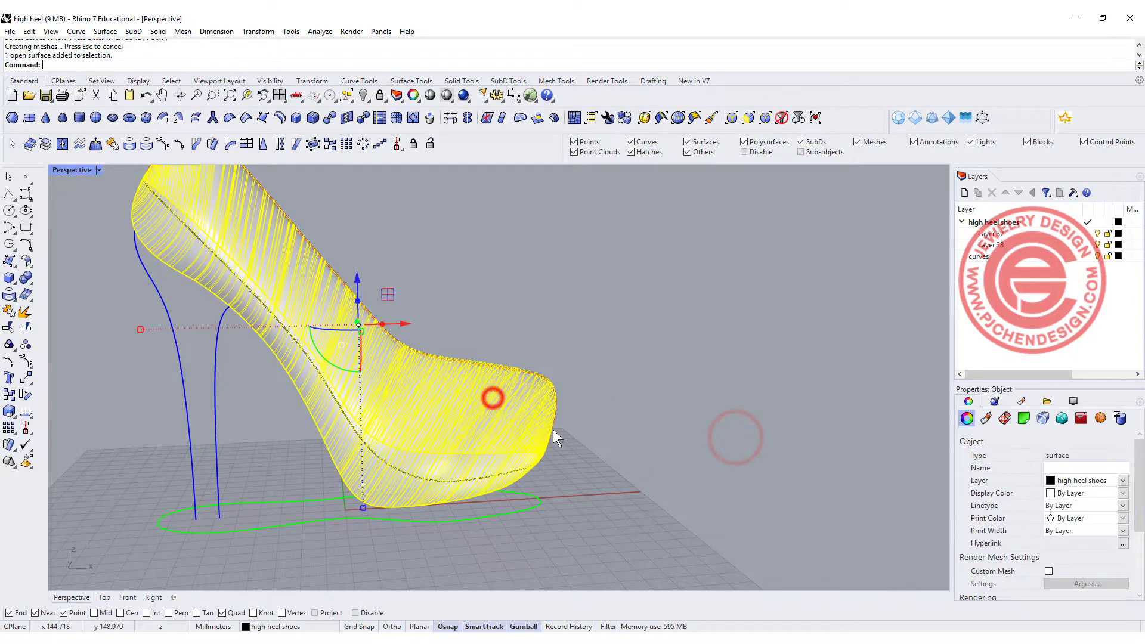
scroll(487, 414, down, 3)
drag(485, 370, 720, 370)
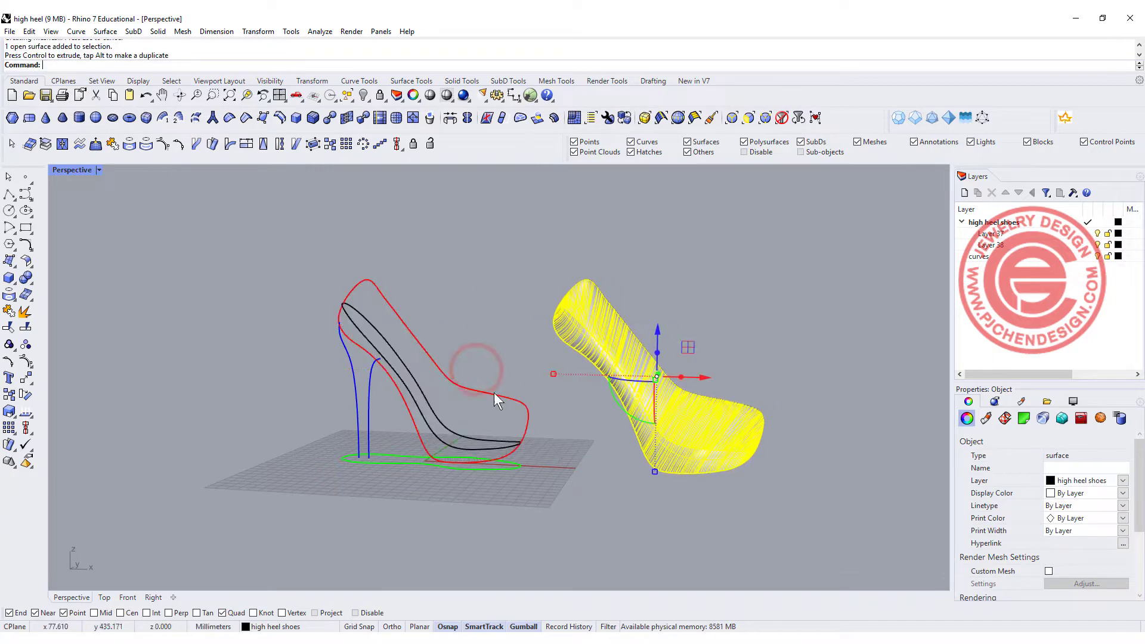
- Examine the control points of the upper and lower red profile curves and compare them with those of a sole curve half
scroll(519, 395, up, 3)
click(527, 386)
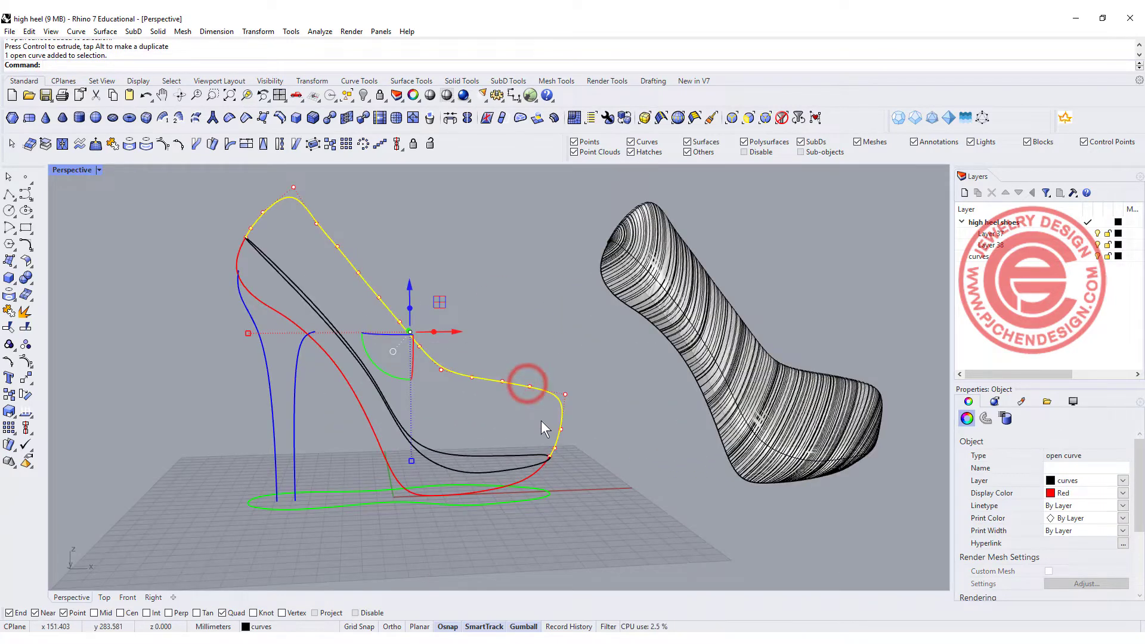
click(484, 493)
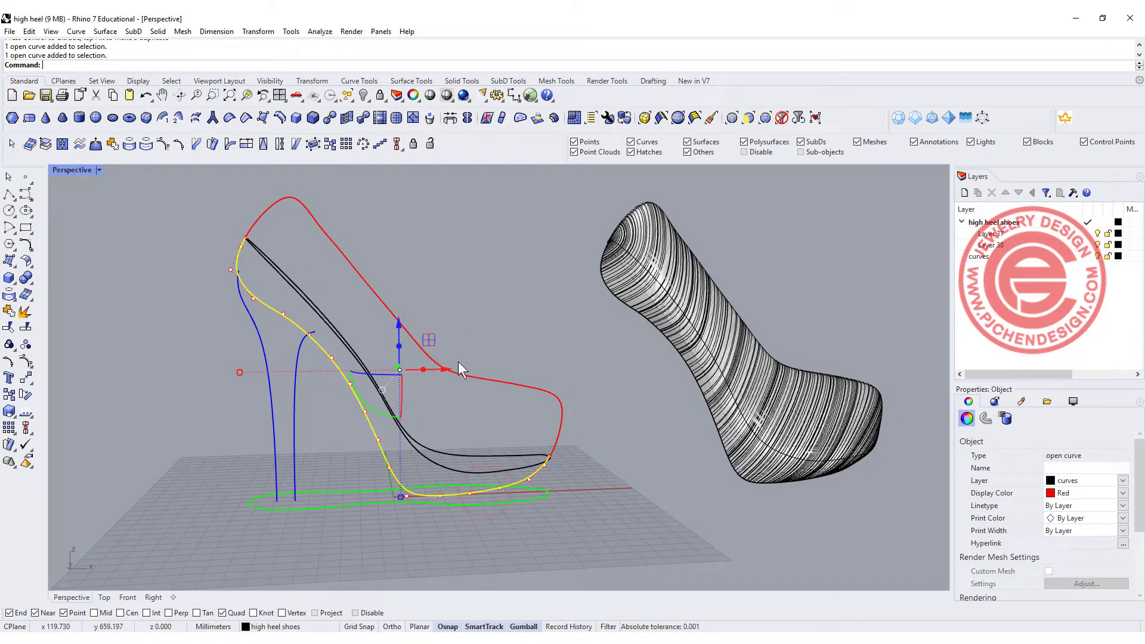
scroll(477, 453, up, 5)
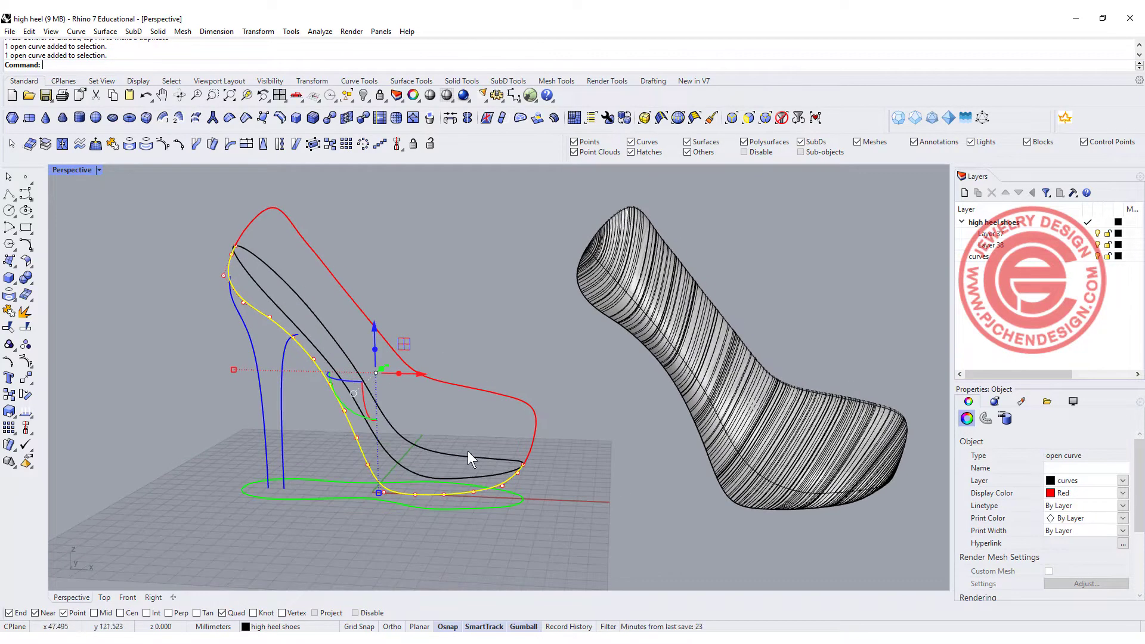
click(494, 477)
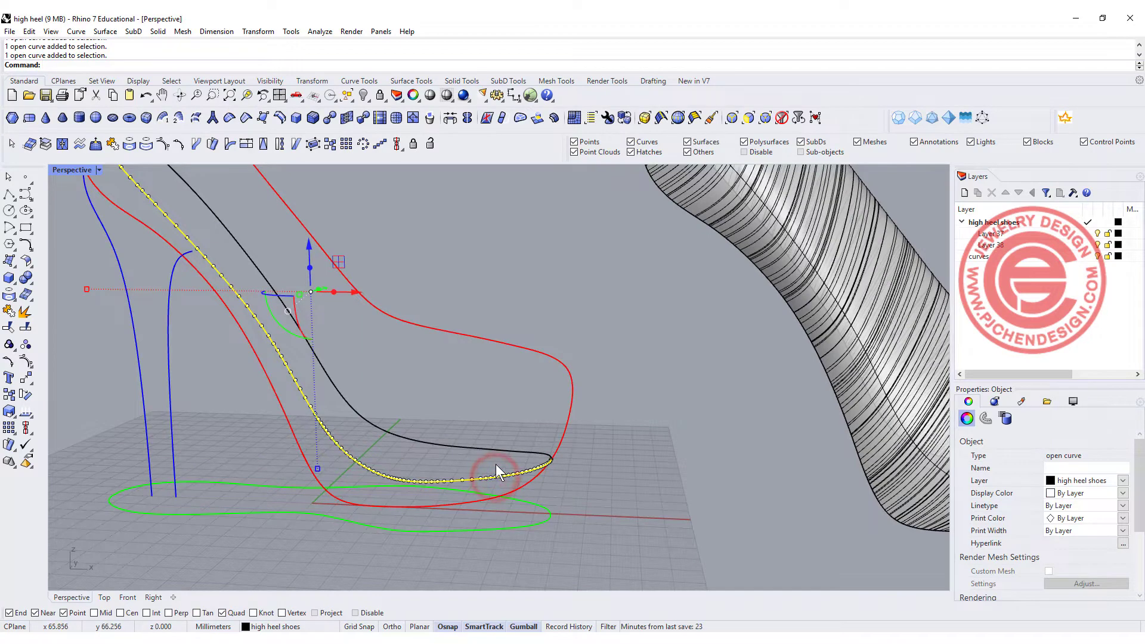
scroll(496, 464, down, 2)
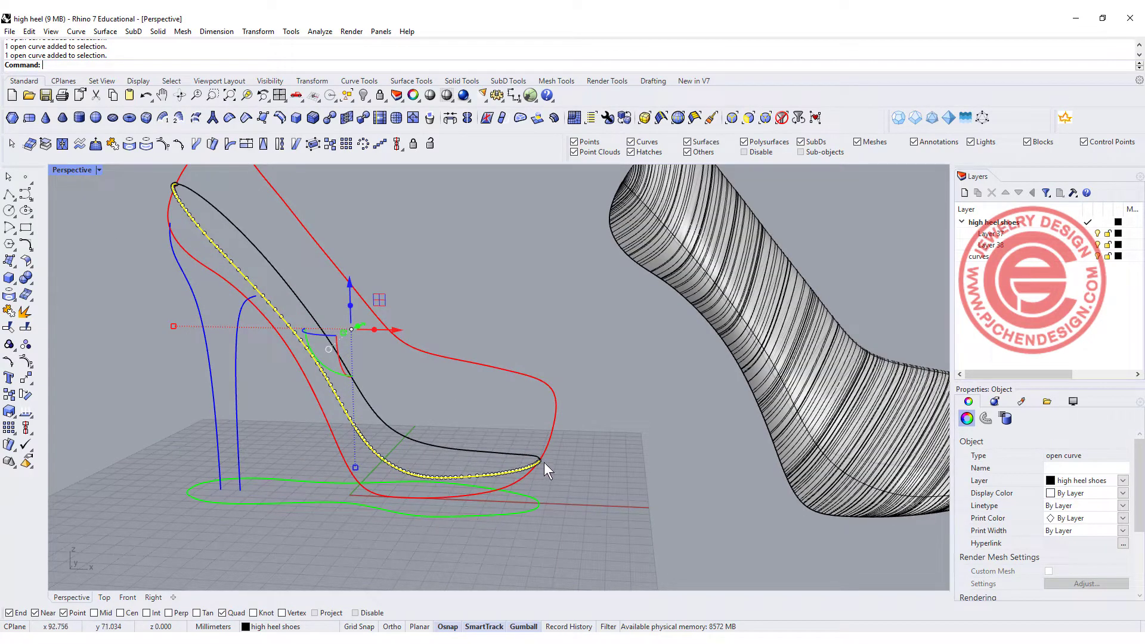
scroll(721, 497, down, 3)
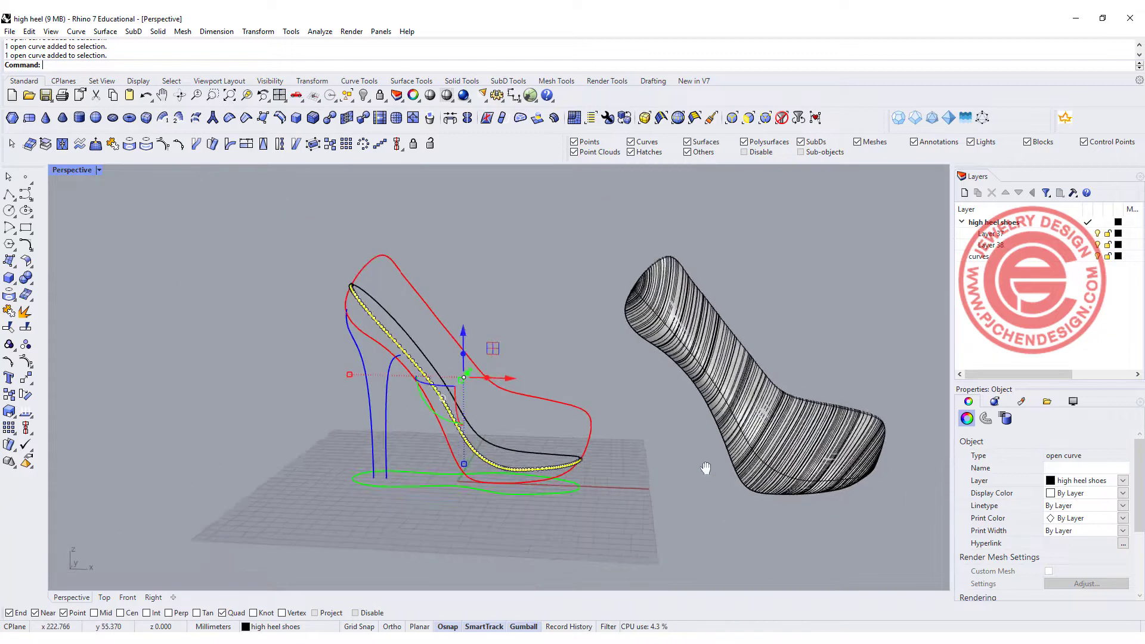
scroll(420, 441, up, 5)
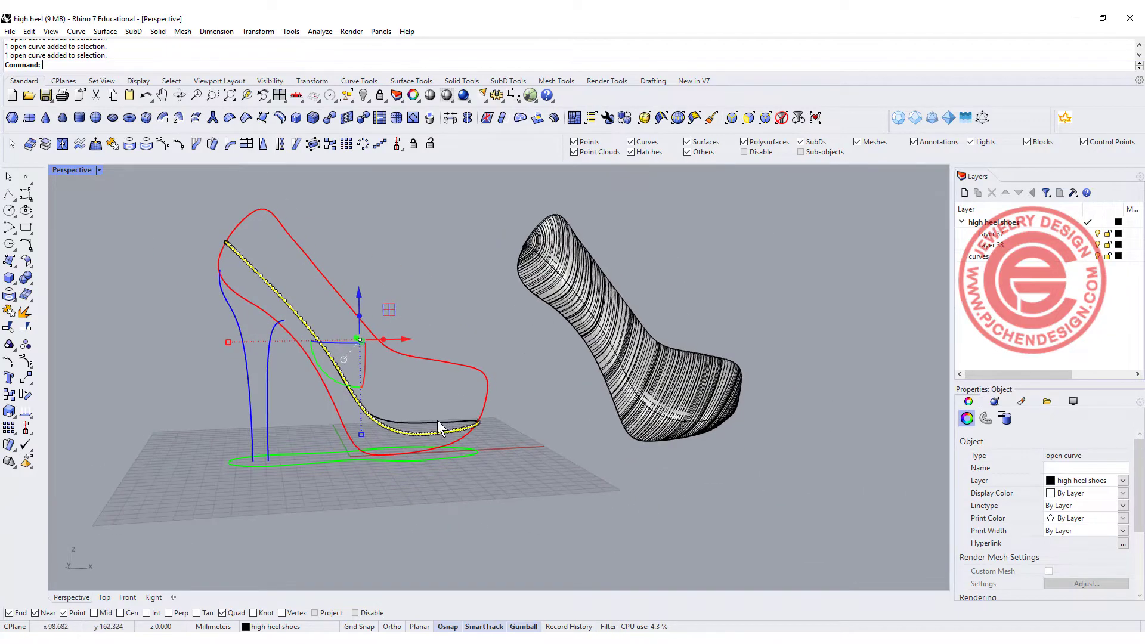
- Select both black sole curve halves and start a Rebuild with 18 points and degree 3
click(384, 435)
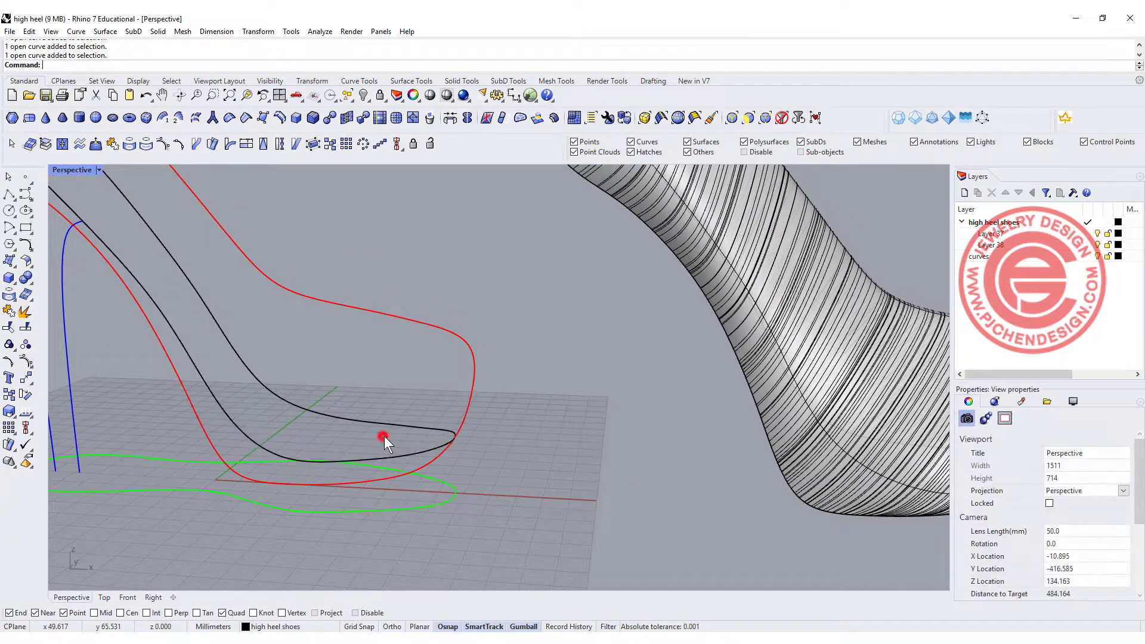
click(421, 453)
shift+click(435, 446)
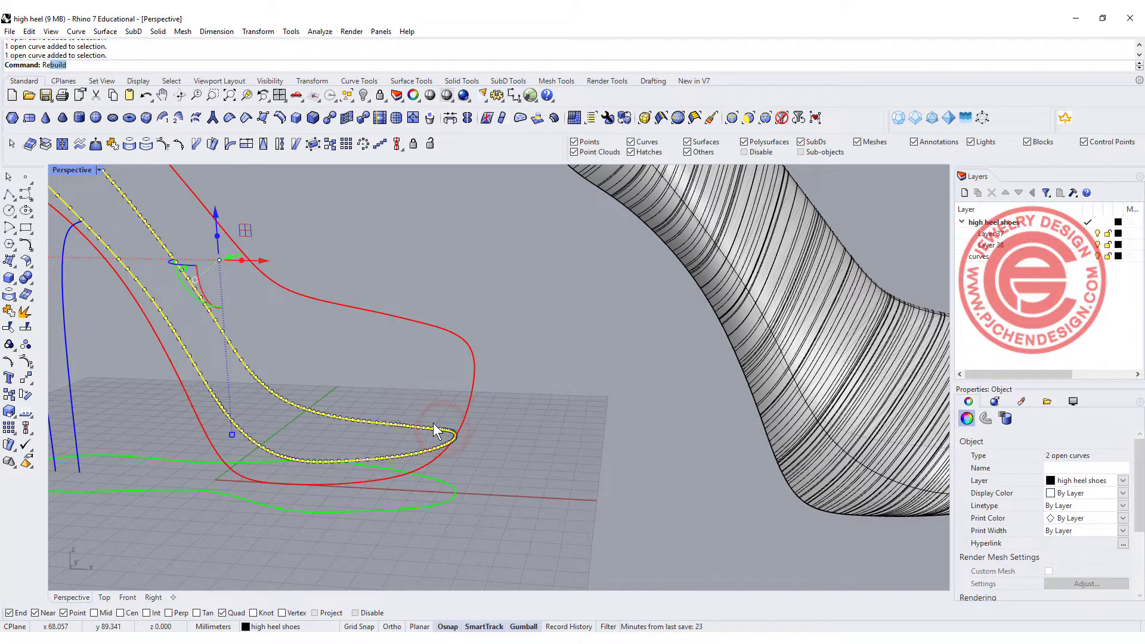
key(Return)
scroll(400, 333, down, 4)
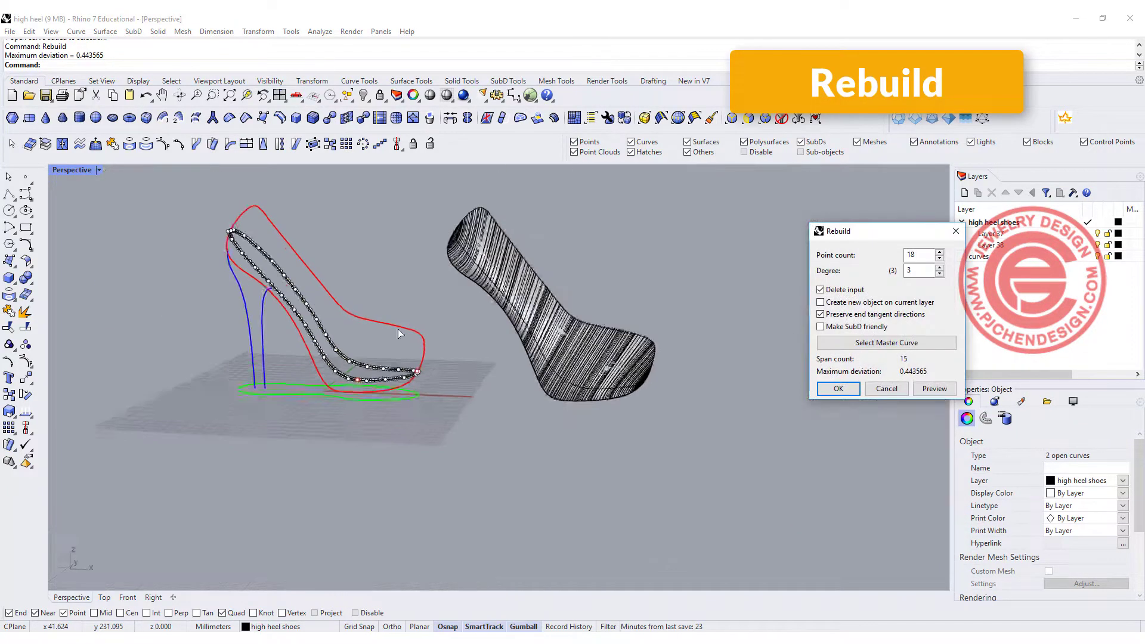
- Check the rebuild preview against the green outline in the Top view and apply it to the sole halves with Delete input enabled
double_click(69, 169)
scroll(402, 334, up, 6)
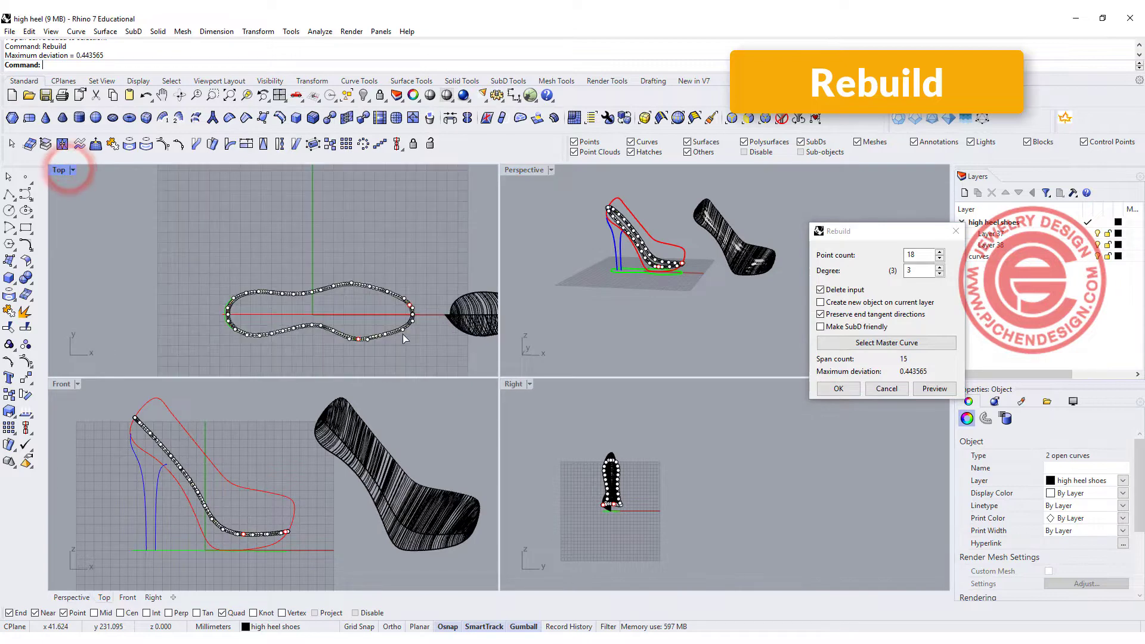
scroll(382, 316, up, 10)
right_drag(356, 296, 346, 241)
scroll(346, 241, down, 4)
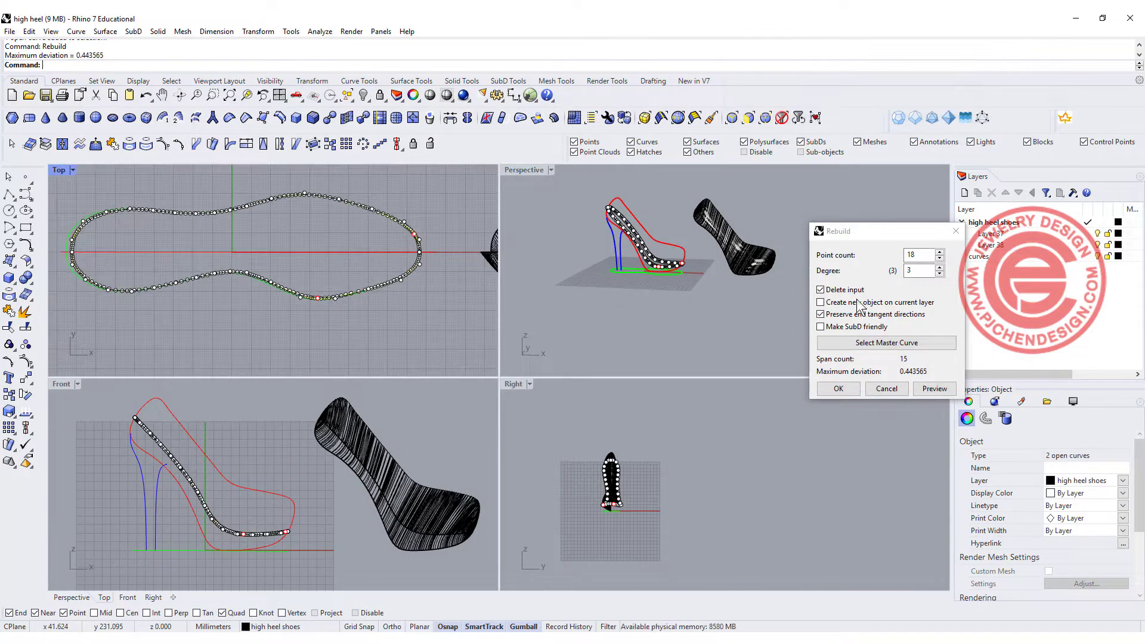
click(922, 254)
click(838, 388)
click(677, 332)
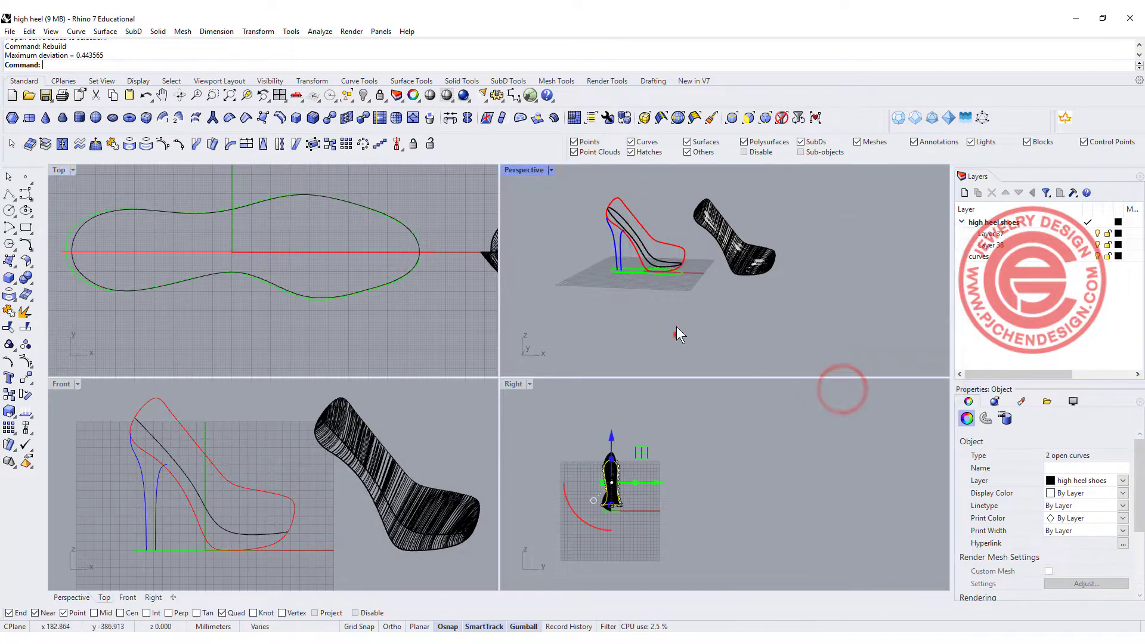
- Rebuild the upper and lower red profile curves together
scroll(686, 286, up, 4)
scroll(691, 257, up, 2)
click(683, 240)
click(681, 248)
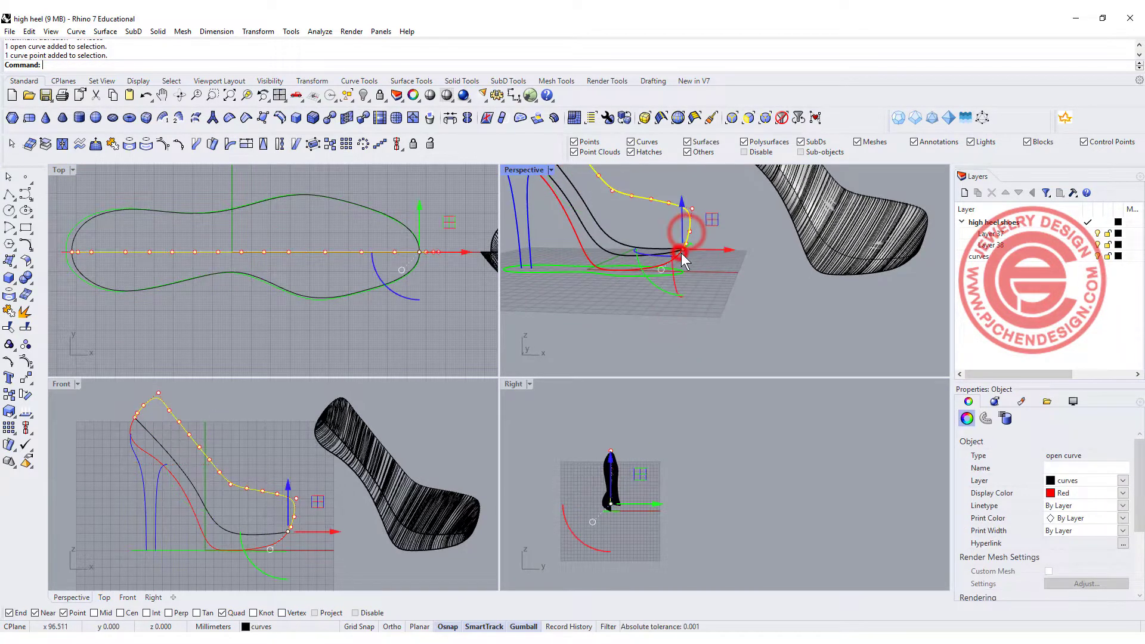
scroll(609, 259, up, 4)
shift+click(558, 260)
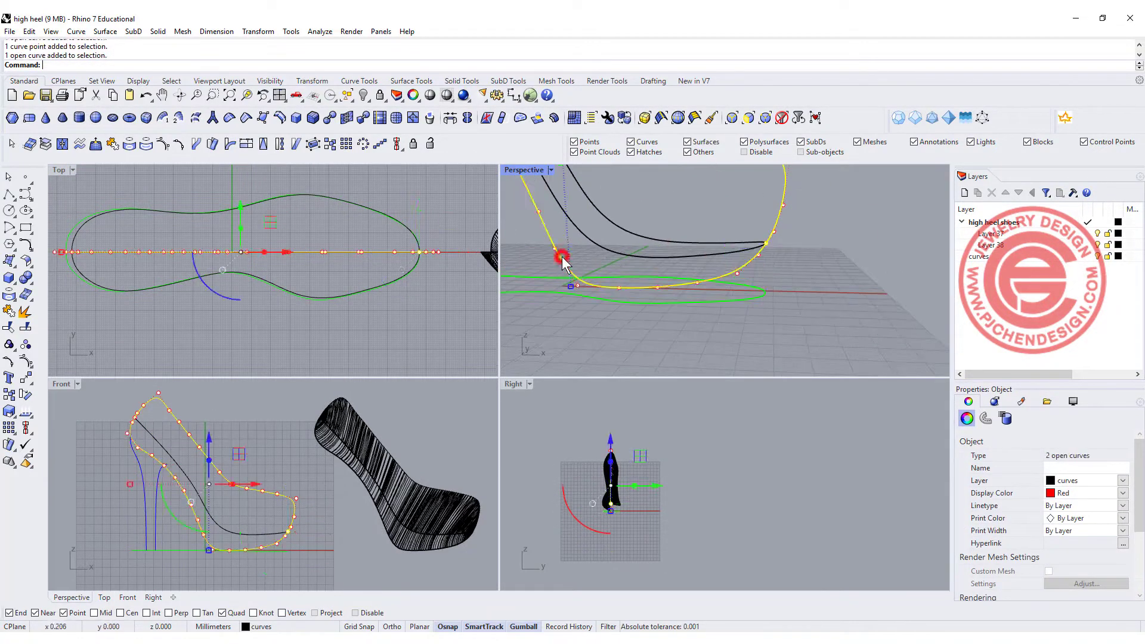
key(Return)
key(Return)
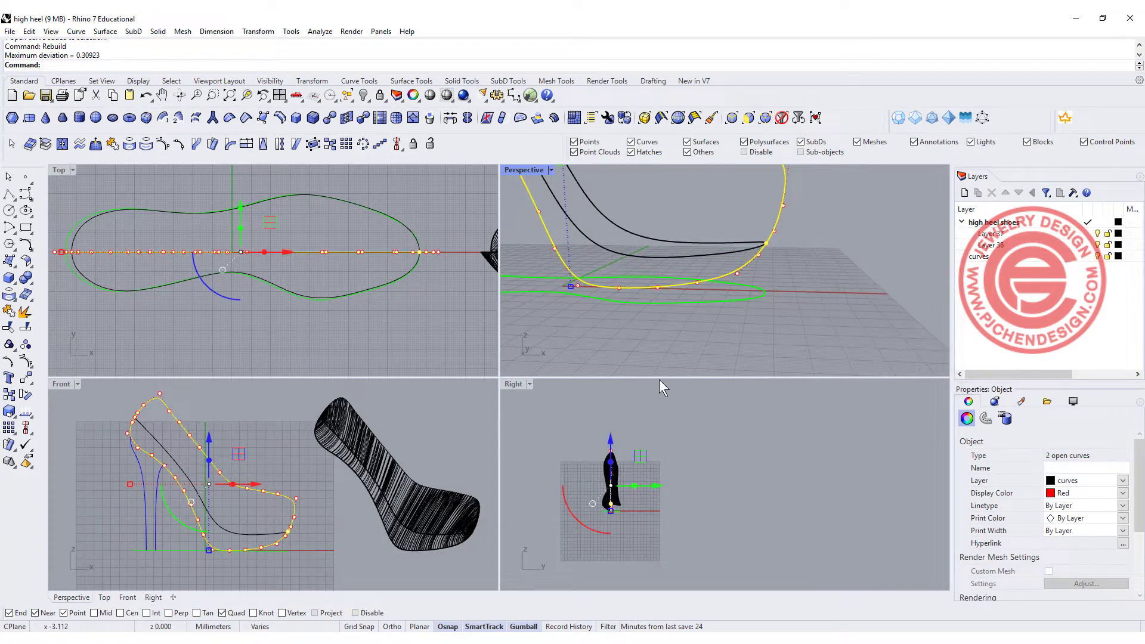
click(767, 311)
- Start a Loft in the Perspective view through the upper profile, one sole half, the lower profile and the other sole half
double_click(526, 169)
scroll(645, 246, down, 6)
right_drag(645, 246, 623, 352)
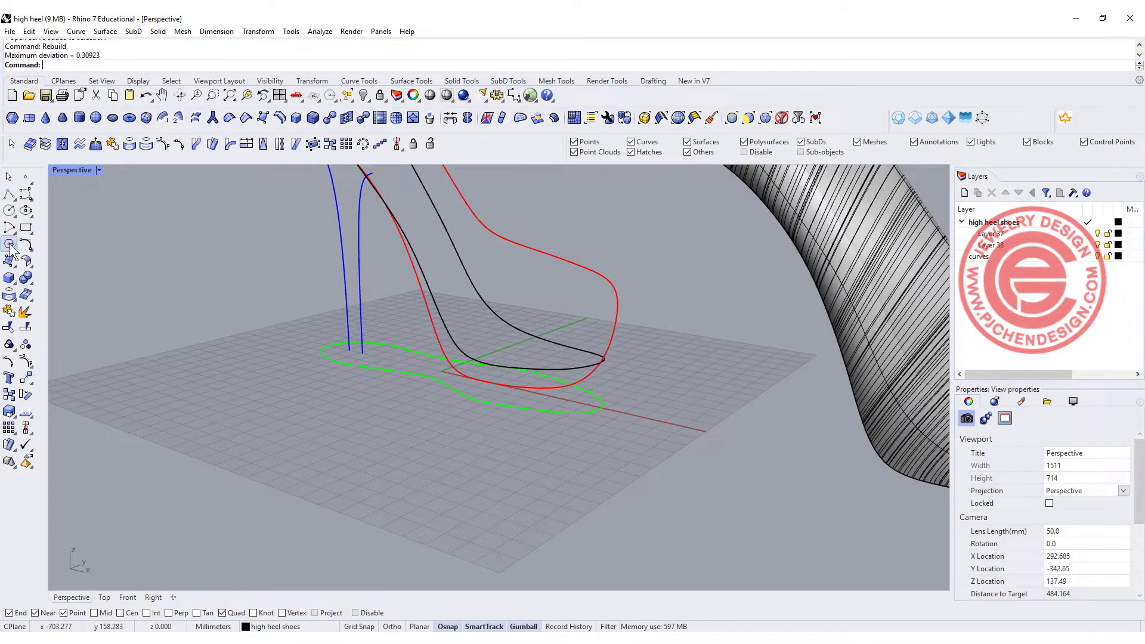
click(13, 265)
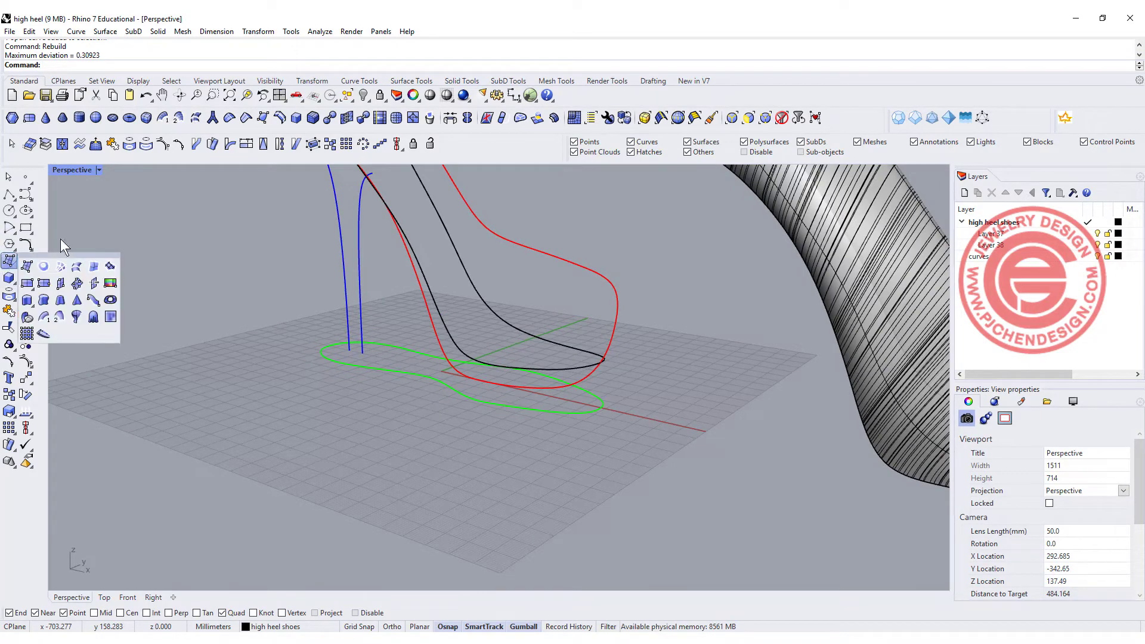
click(76, 265)
click(605, 345)
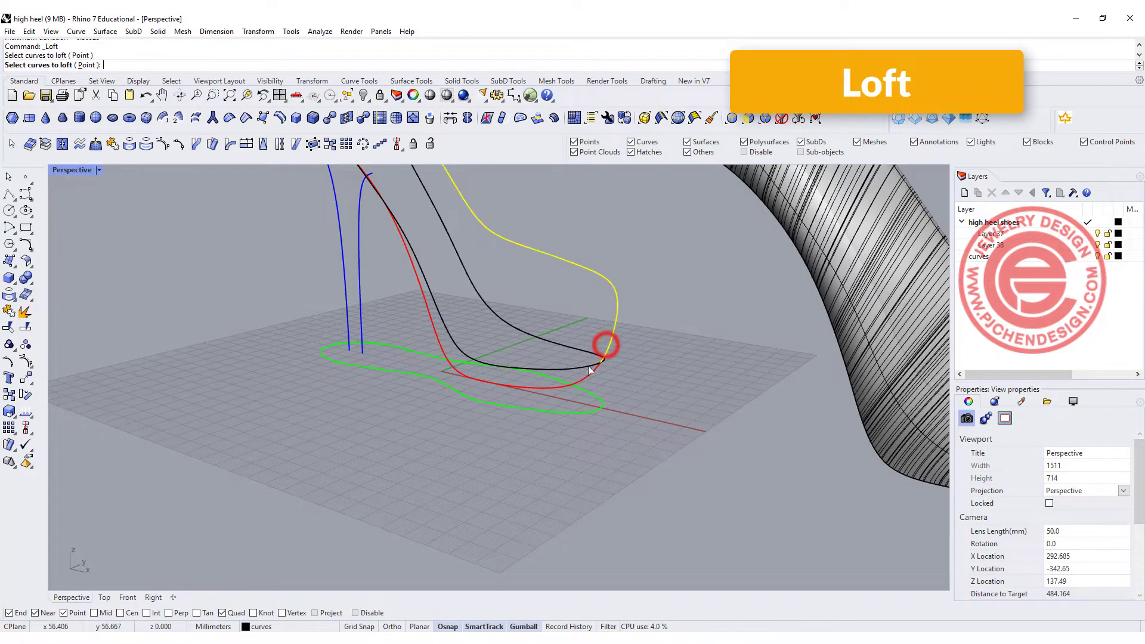
click(589, 368)
click(593, 364)
click(604, 362)
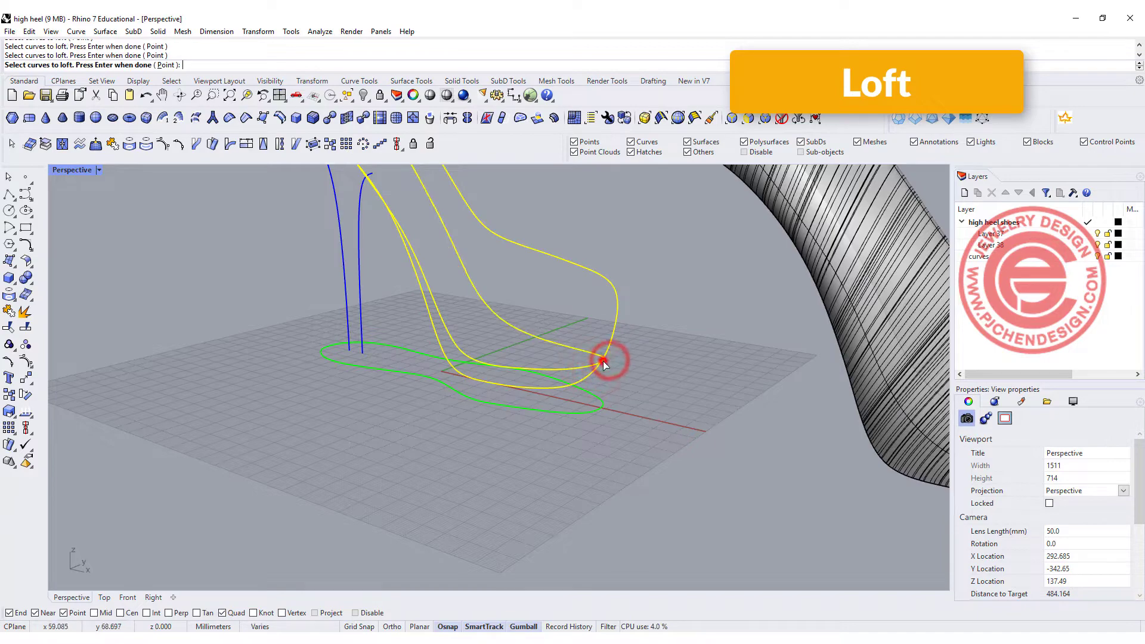
key(Return)
- Inspect the loft preview around the toe, enable Closed loft, and create the surface with Normal style and Do not simplify
right_drag(617, 353, 322, 302)
scroll(366, 297, up, 3)
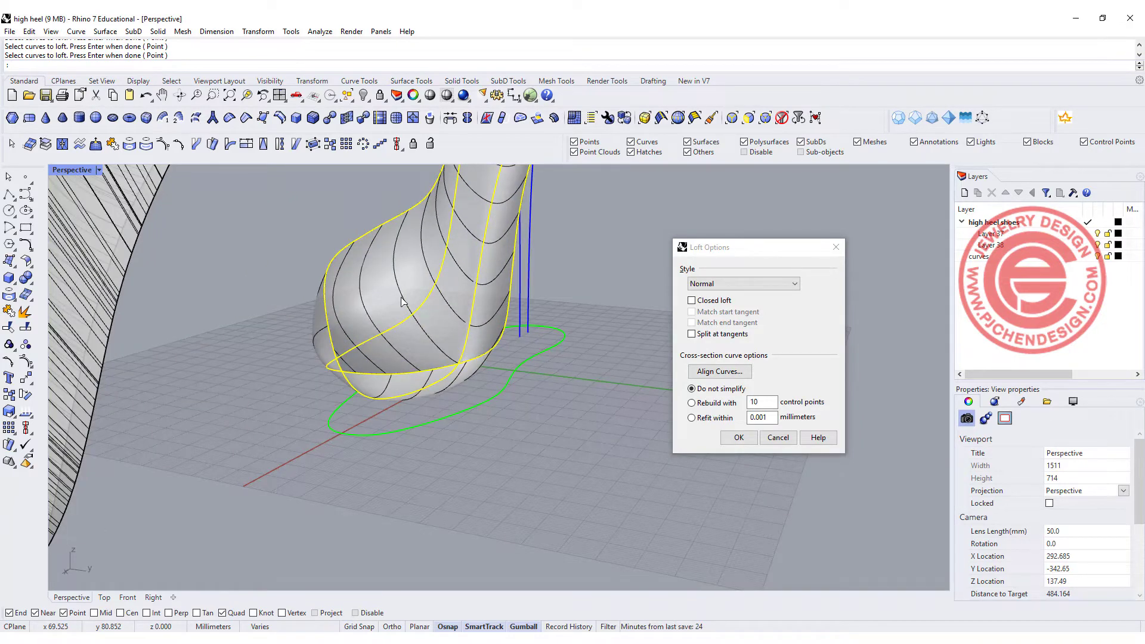
right_drag(403, 301, 378, 307)
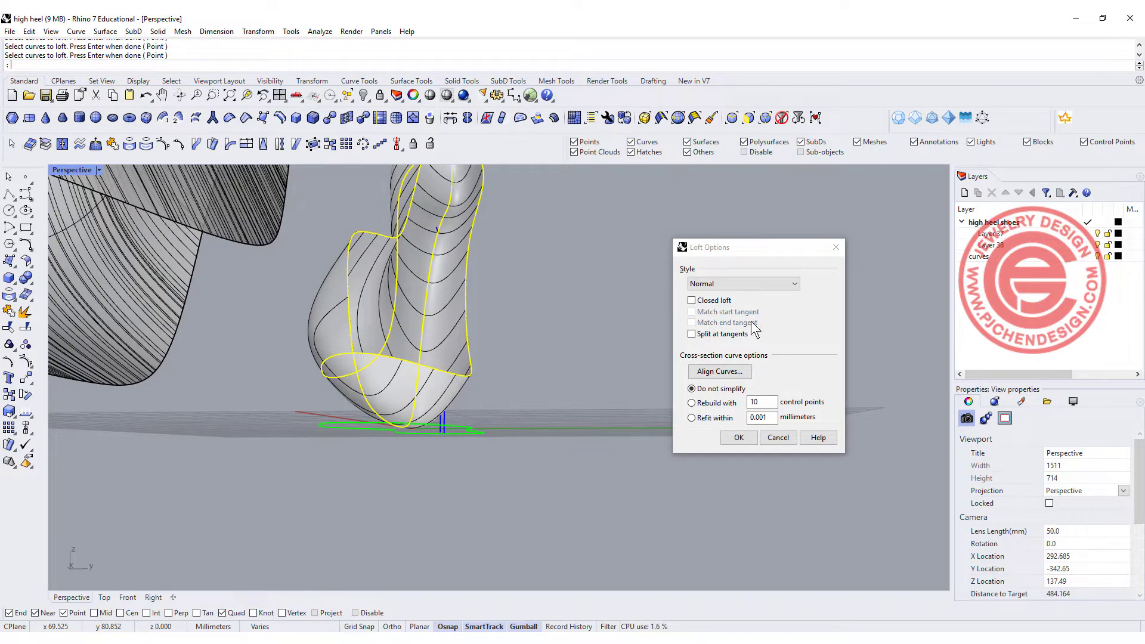
click(691, 300)
right_drag(571, 302, 316, 317)
right_drag(603, 365, 582, 367)
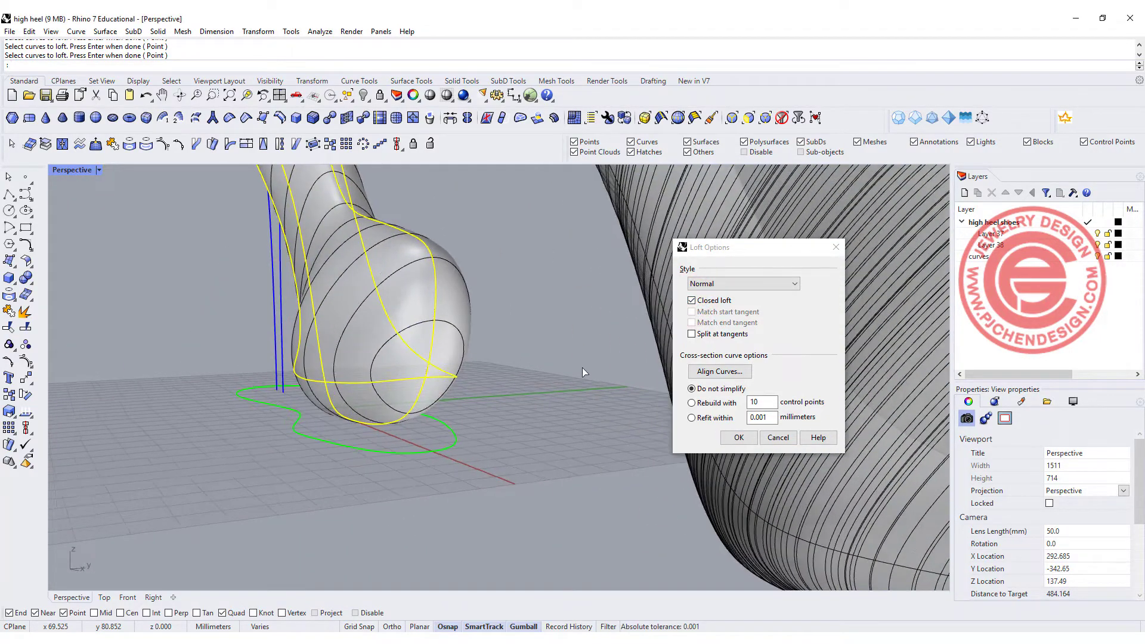
click(739, 435)
- Turn on the control points of the closed shoe surface and view them around the toe
scroll(377, 248, down, 2)
right_drag(381, 251, 560, 327)
scroll(484, 302, down, 3)
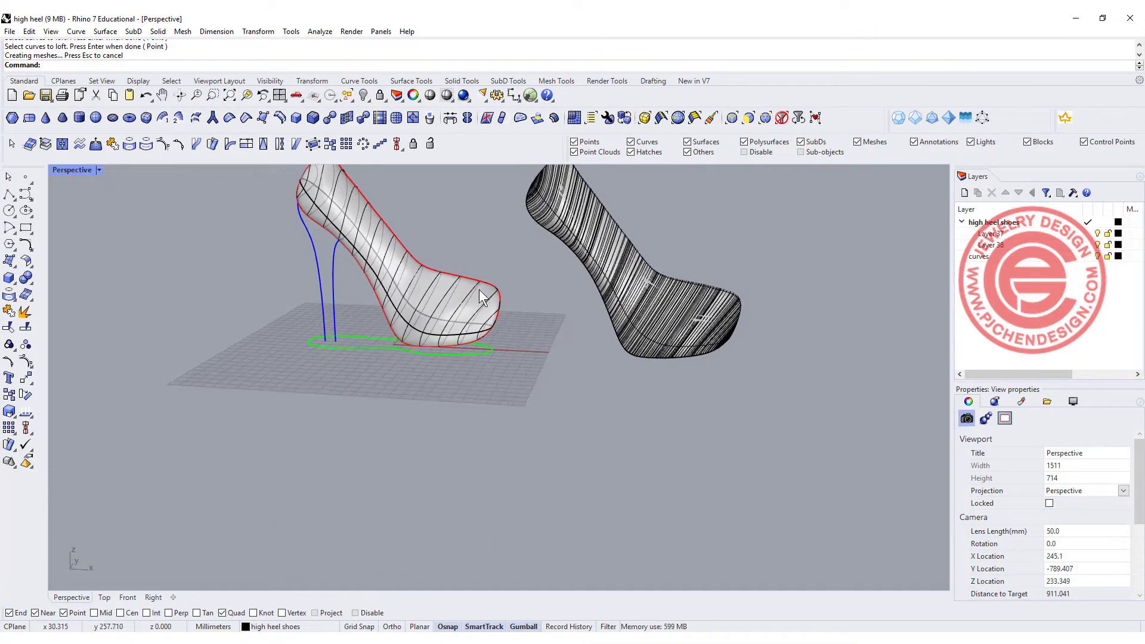
scroll(436, 280, up, 3)
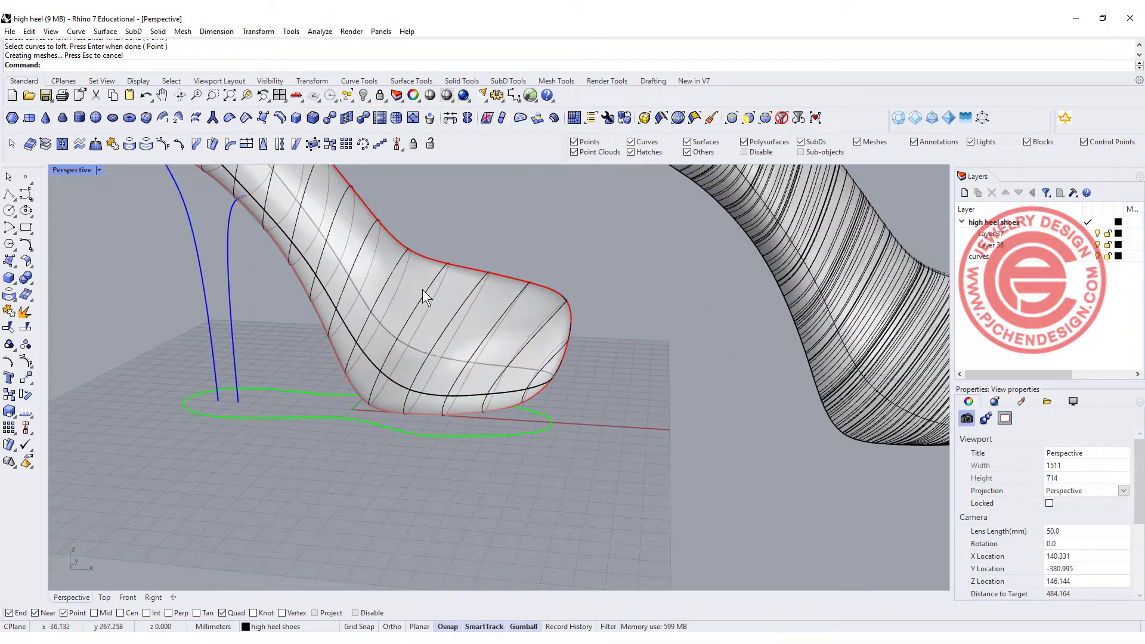
click(422, 289)
key(F10)
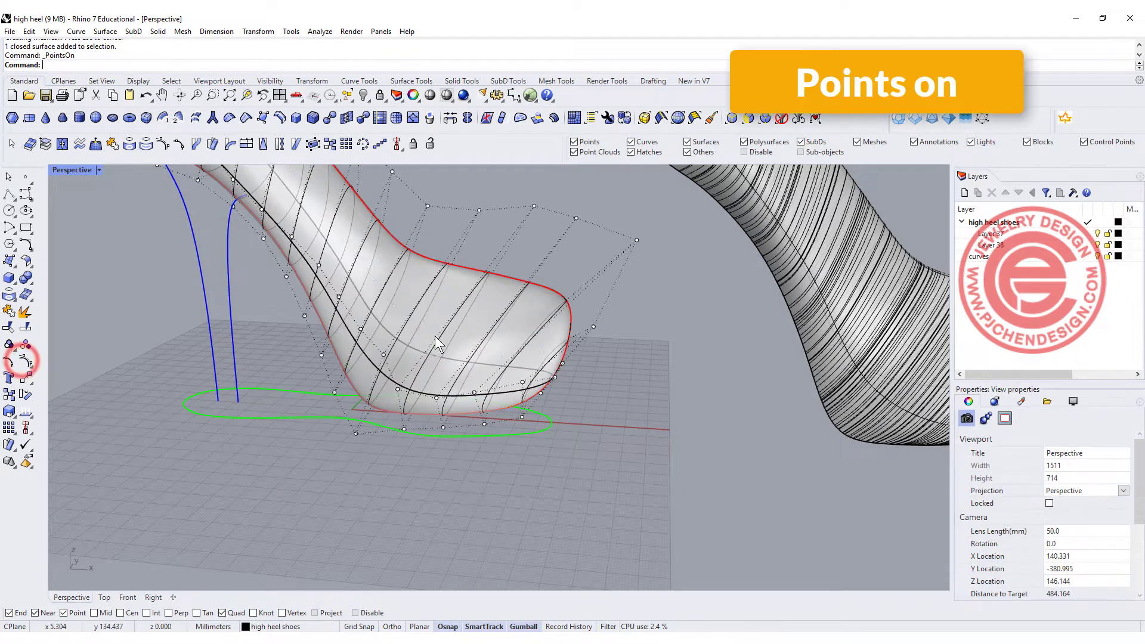
- Pull two control points above the instep upward to test the surface, and delete the deformed shoe surface
shift+right_drag(492, 261, 535, 352)
drag(450, 256, 534, 208)
click(519, 303)
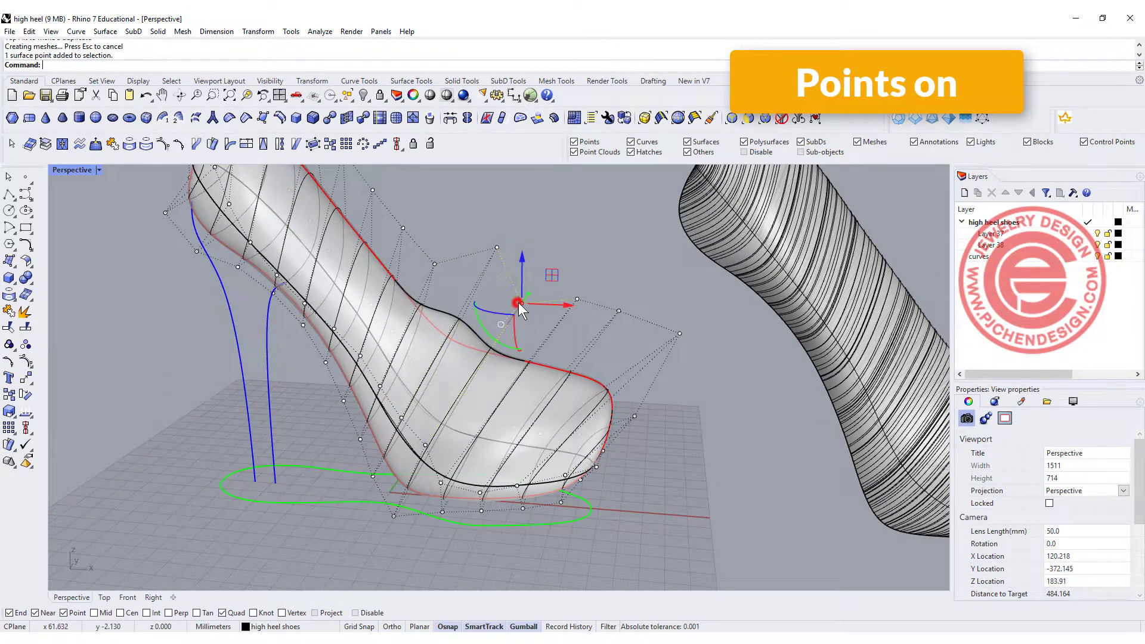
drag(521, 303, 551, 276)
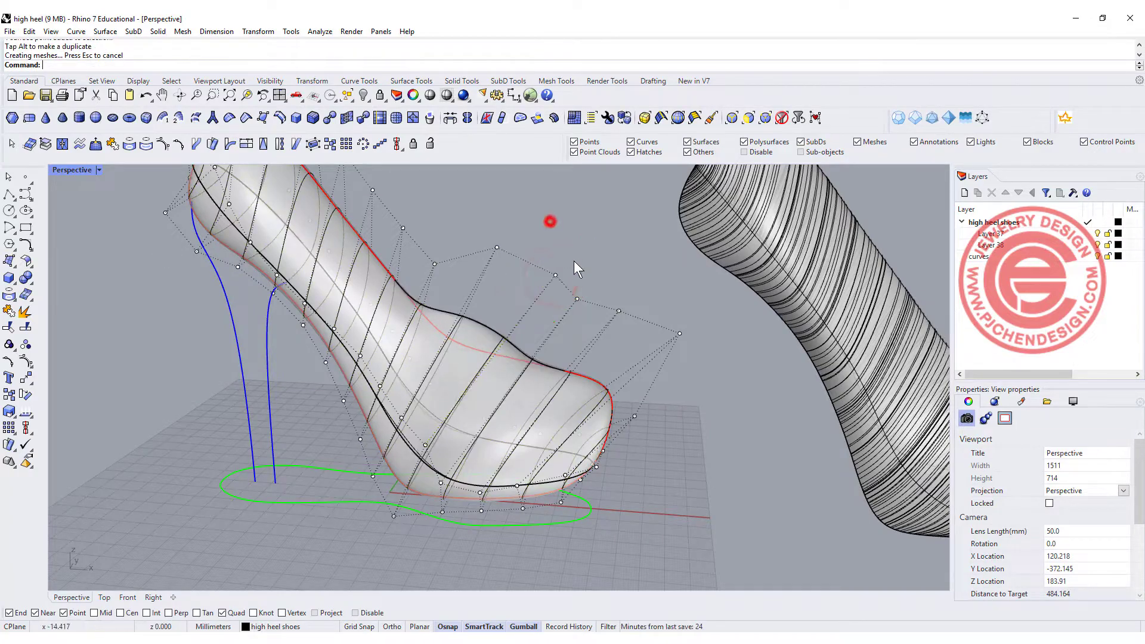
right_drag(623, 306, 649, 306)
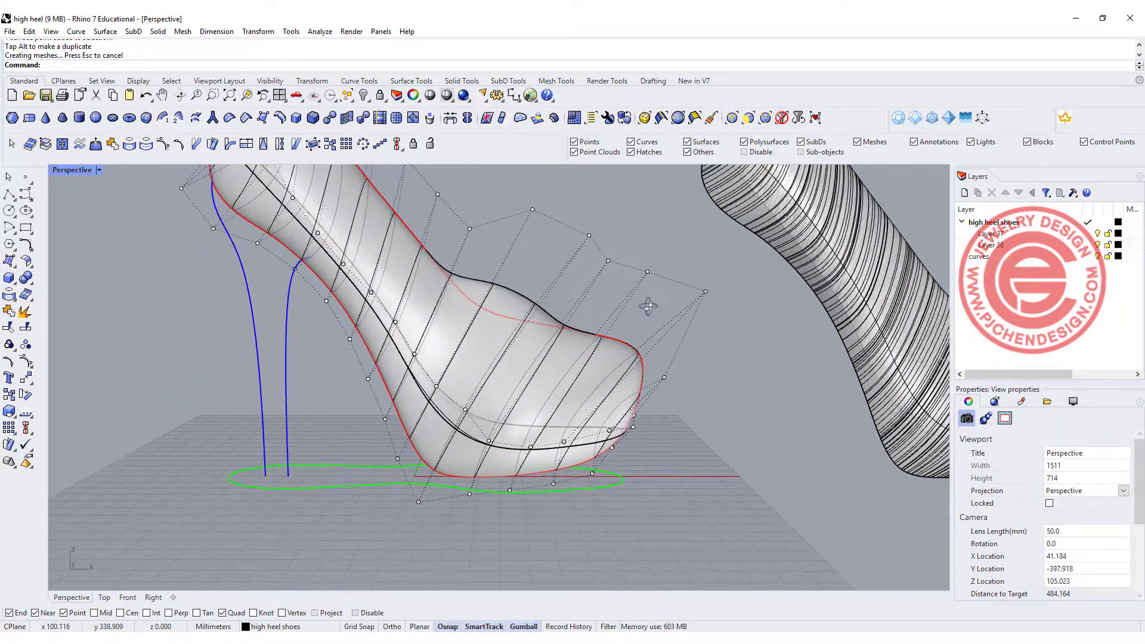
click(495, 306)
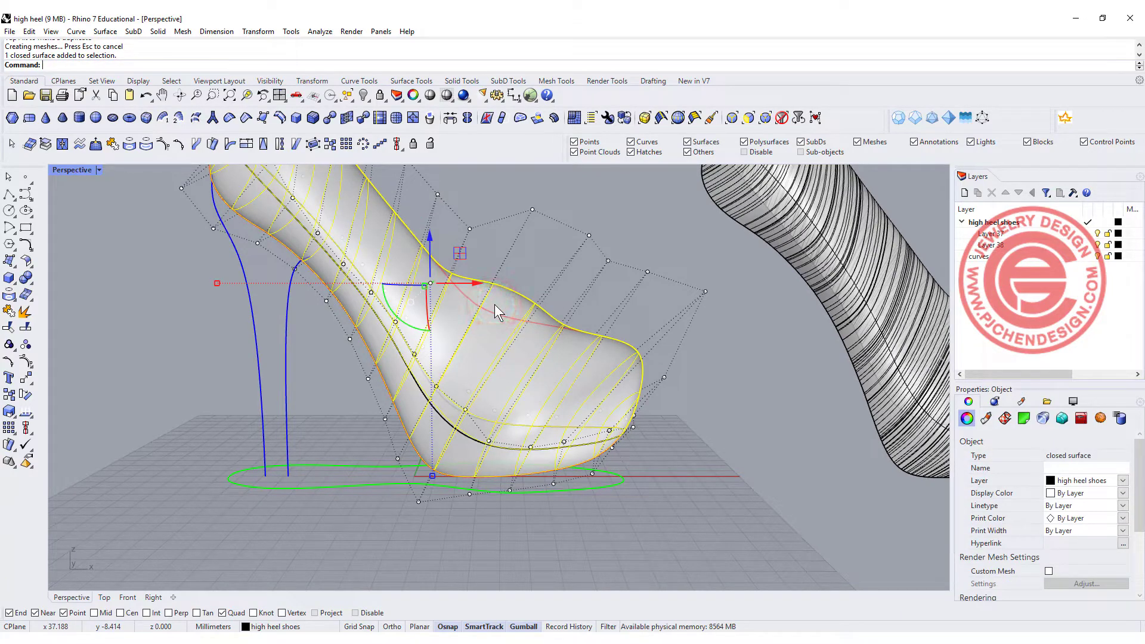
key(Delete)
- Start a Loft in the Perspective view through the upper profile, a sole half, the lower profile and the remaining sole half
right_drag(495, 306, 499, 402)
scroll(510, 401, up, 4)
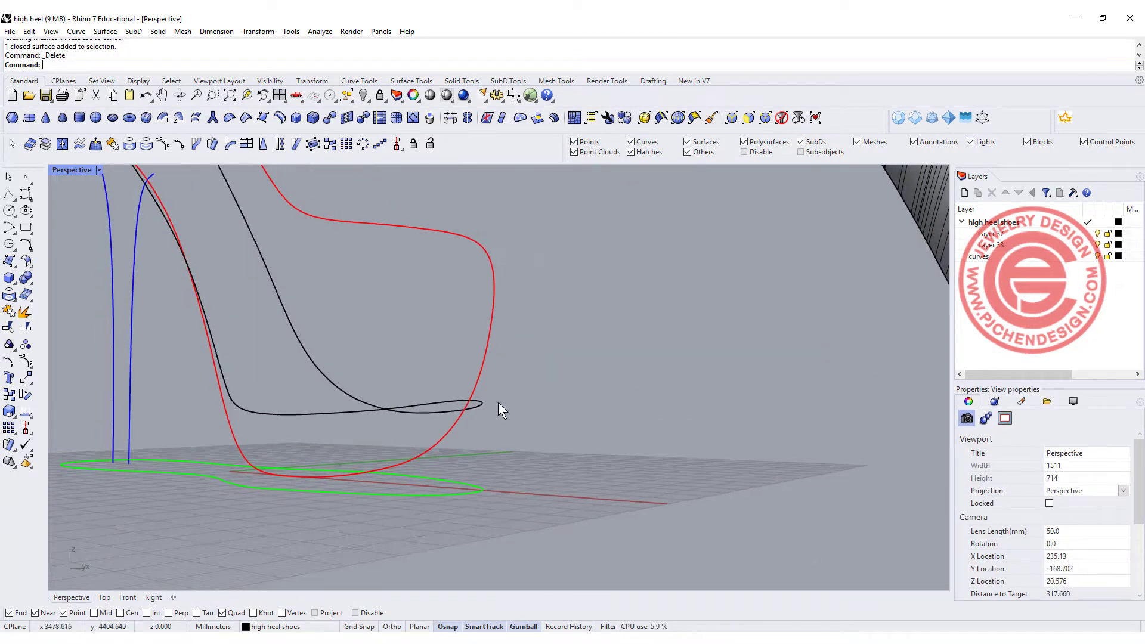
click(10, 263)
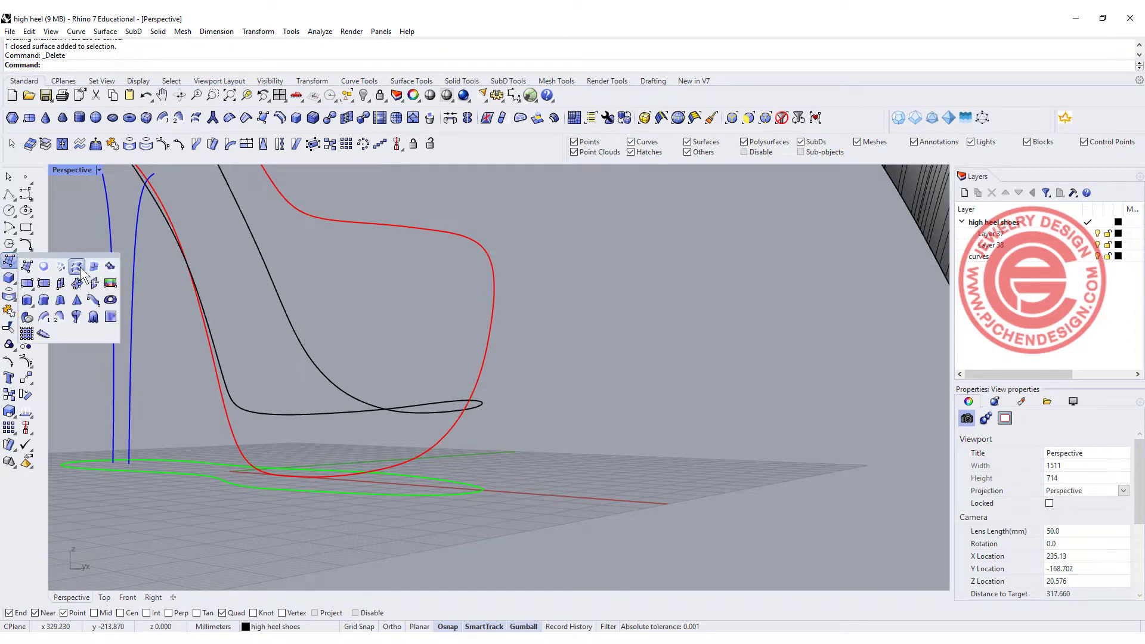
click(76, 266)
right_drag(496, 385, 468, 391)
click(465, 388)
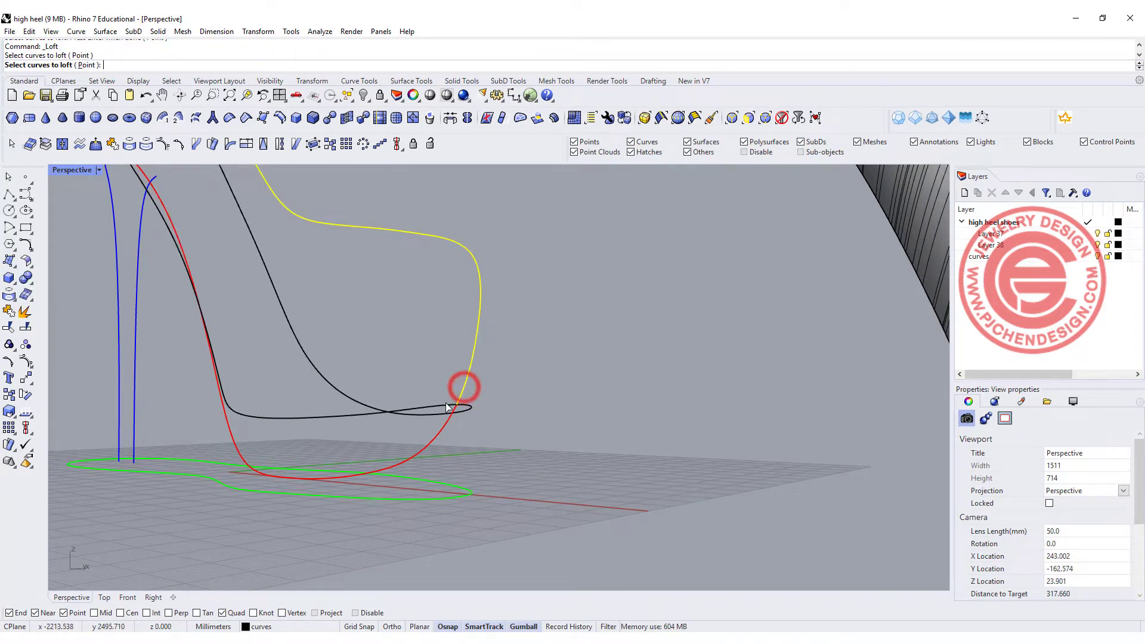
click(448, 406)
click(443, 418)
click(469, 404)
key(Return)
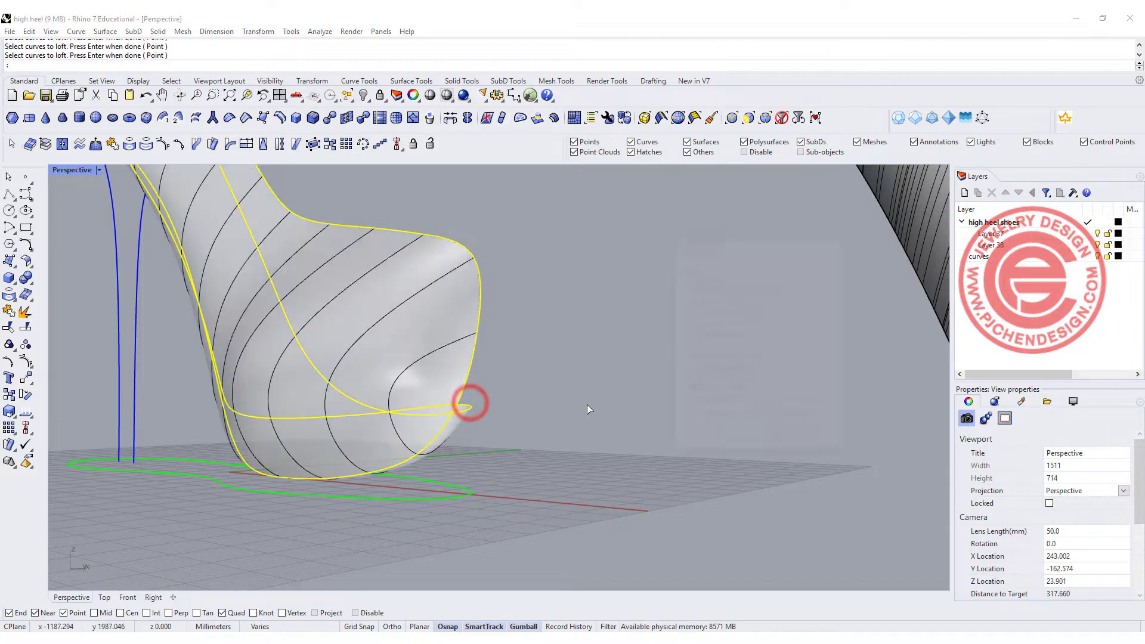
- Enable Closed loft and Record History, and create the shoe surface with Normal style and Do not simplify
click(692, 300)
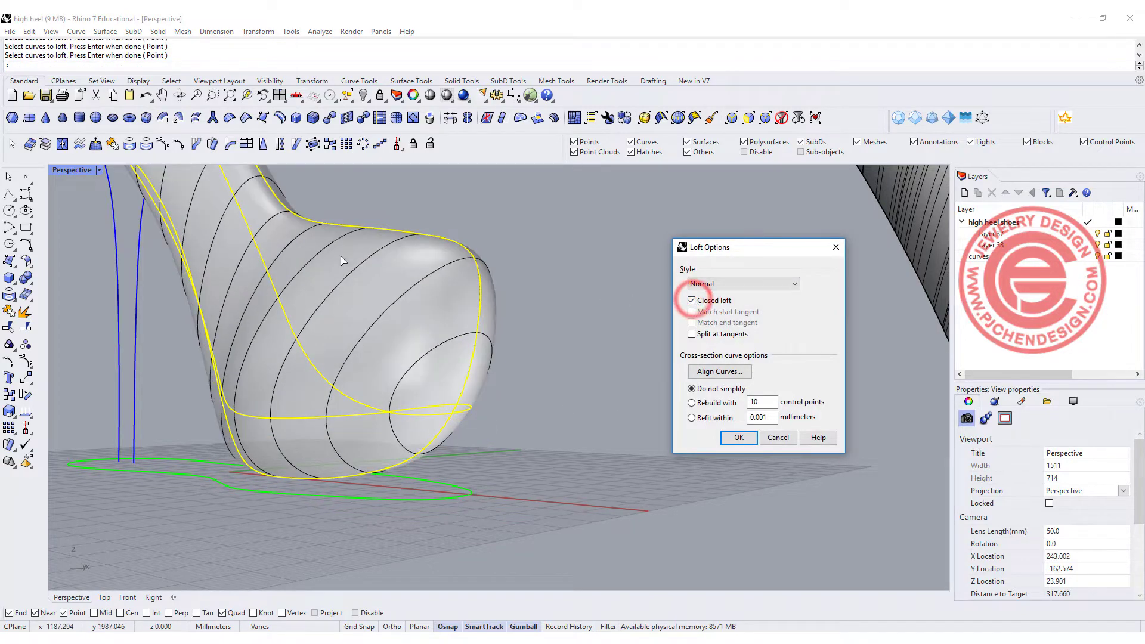
right_drag(343, 261, 479, 385)
scroll(479, 385, down, 5)
right_drag(368, 358, 410, 332)
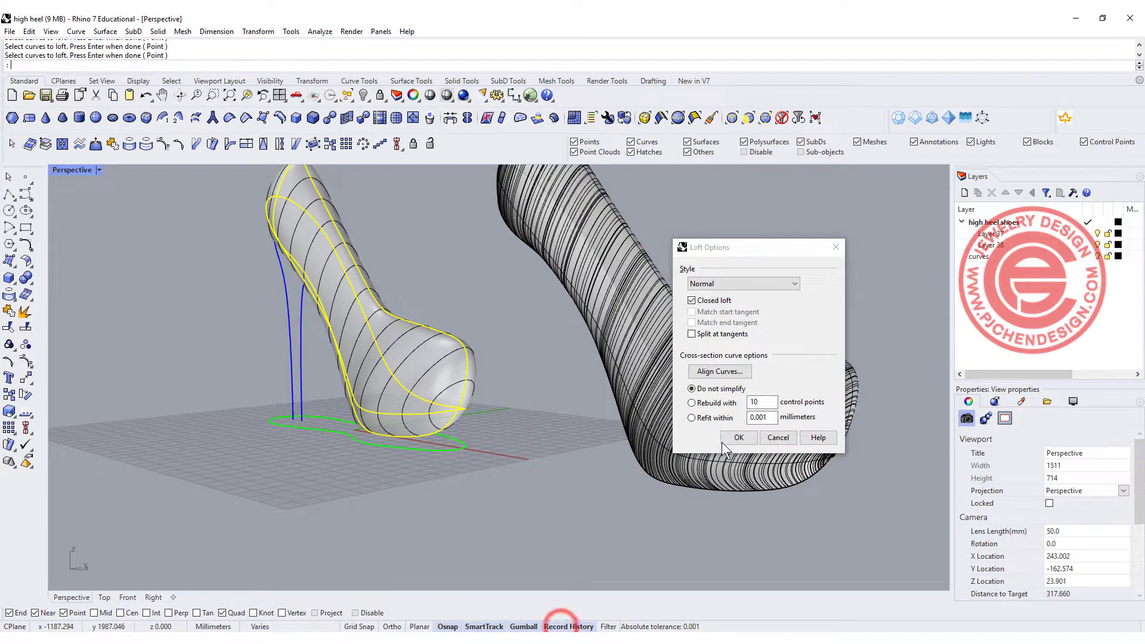
click(739, 437)
- Pull an instep section of the upper profile curve upward to test the history-linked surface, and undo the move
right_drag(456, 337, 523, 388)
scroll(455, 325, up, 5)
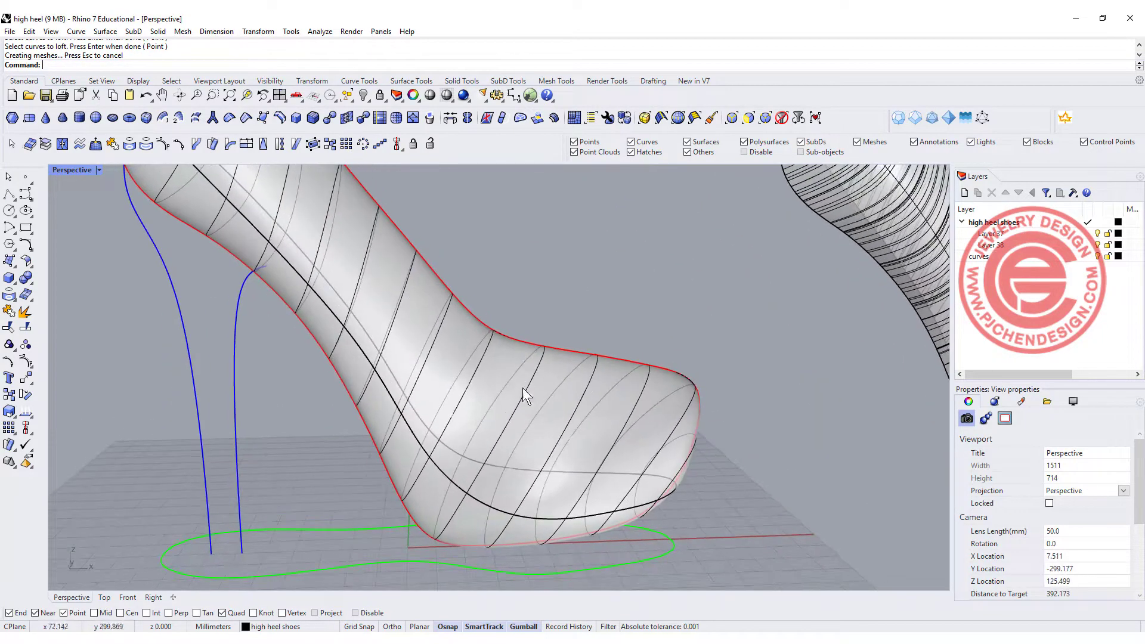
click(523, 402)
click(538, 348)
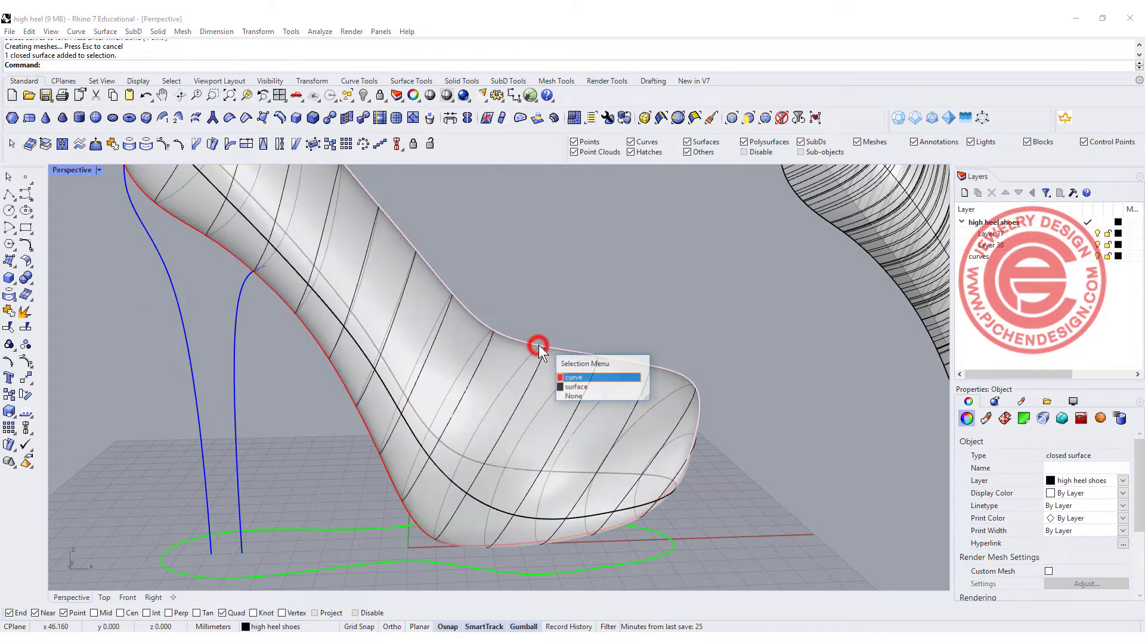
click(568, 379)
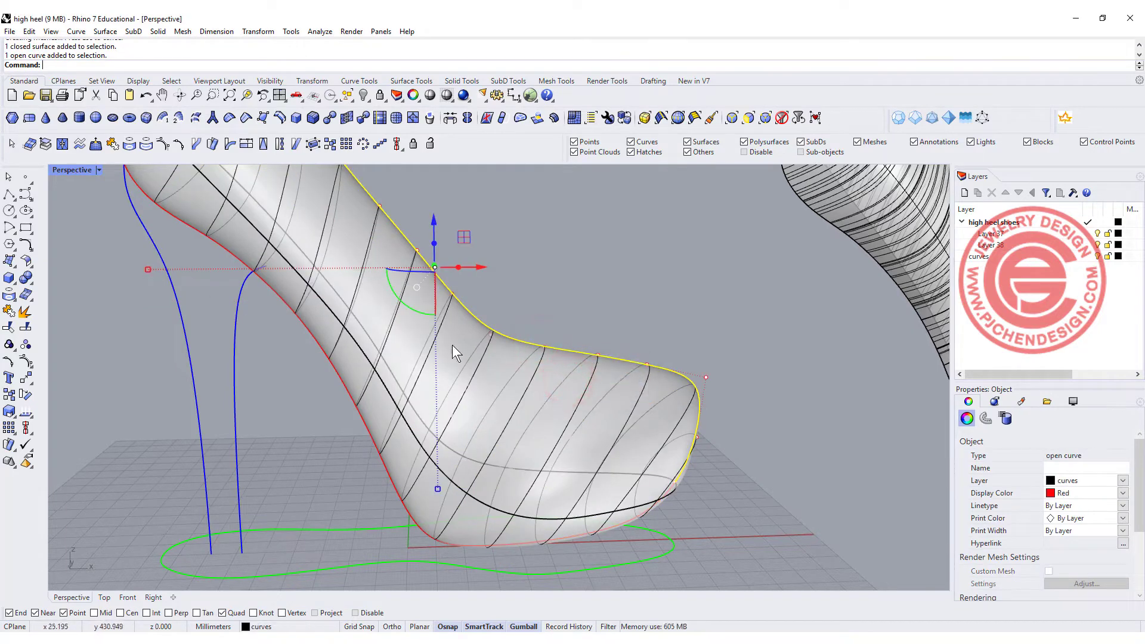
click(489, 333)
drag(520, 304, 567, 253)
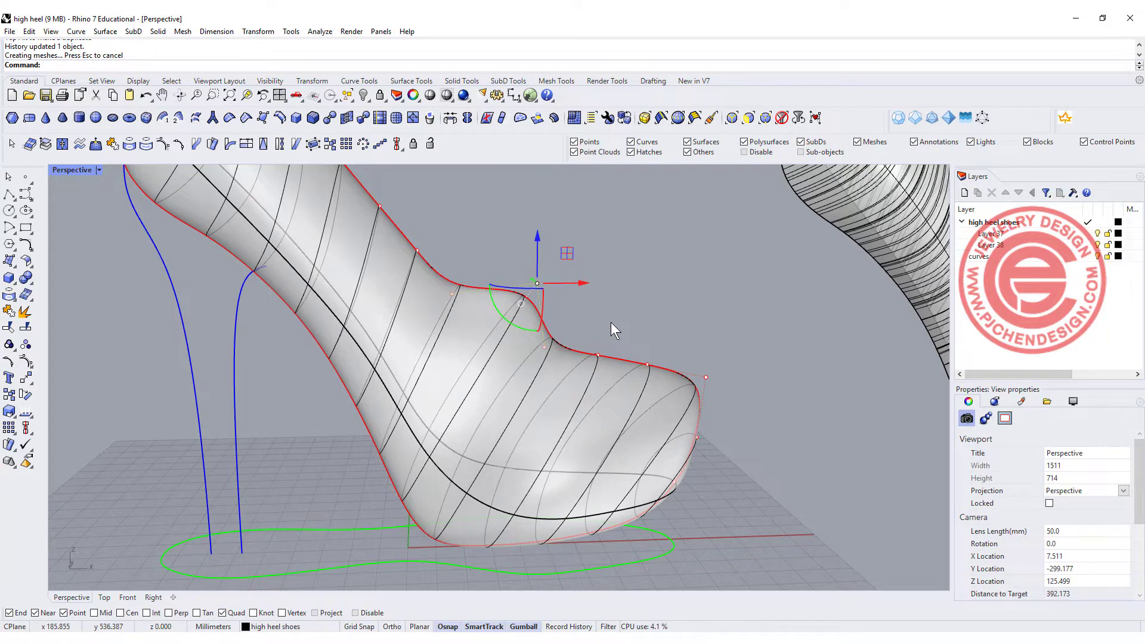
key(ctrl+z)
- Examine the lofted shoe surface from above and from the side, comparing its shape with the green sole outline on the ground
mouse_move(610, 322)
right_down()
mouse_move(452, 305)
mouse_move(416, 371)
mouse_move(384, 372)
mouse_move(590, 364)
mouse_move(642, 324)
mouse_move(593, 319)
right_up()
scroll(385, 370, down, 4)
right_drag(506, 434, 361, 429)
scroll(631, 414, up, 4)
shift+right_drag(389, 292, 470, 345)
scroll(445, 328, up, 4)
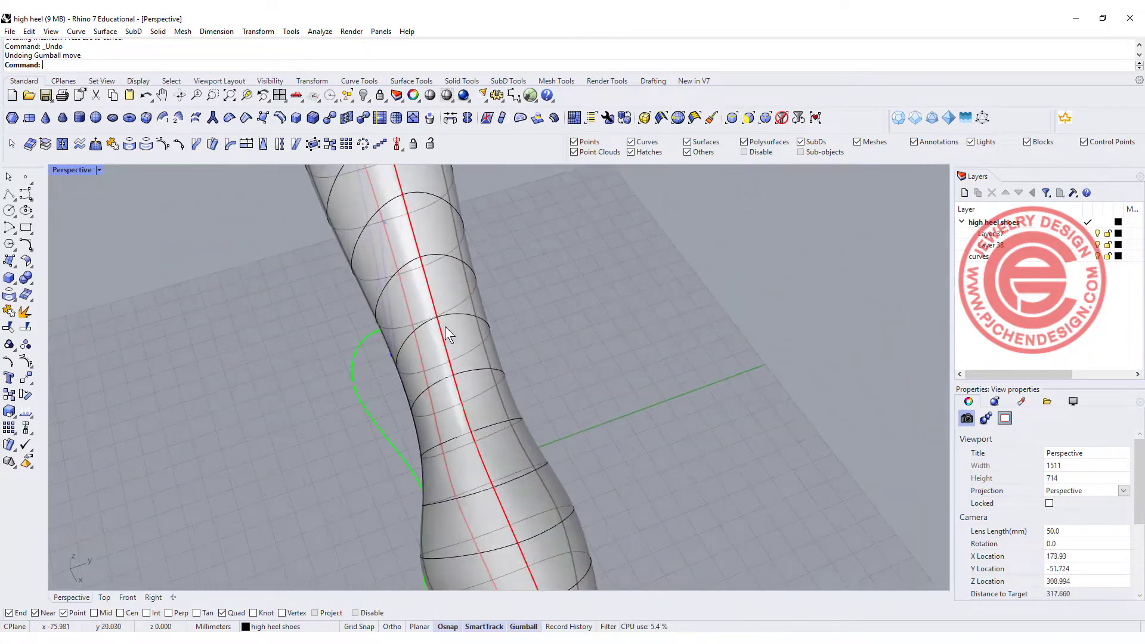
scroll(424, 339, down, 5)
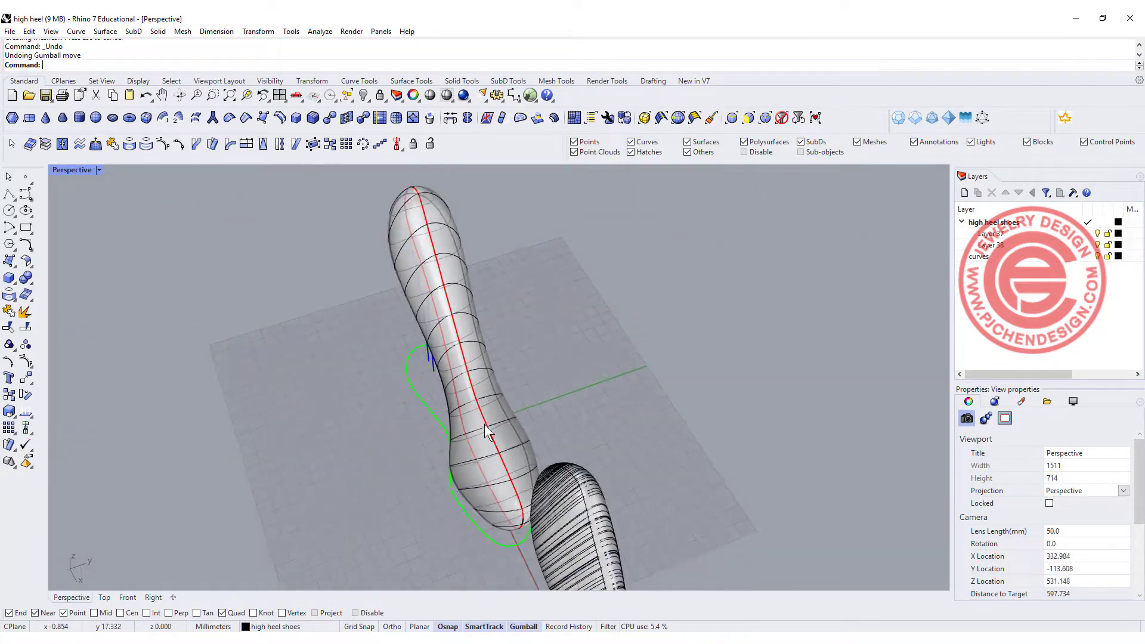
right_drag(484, 424, 587, 391)
scroll(488, 454, up, 5)
click(449, 496)
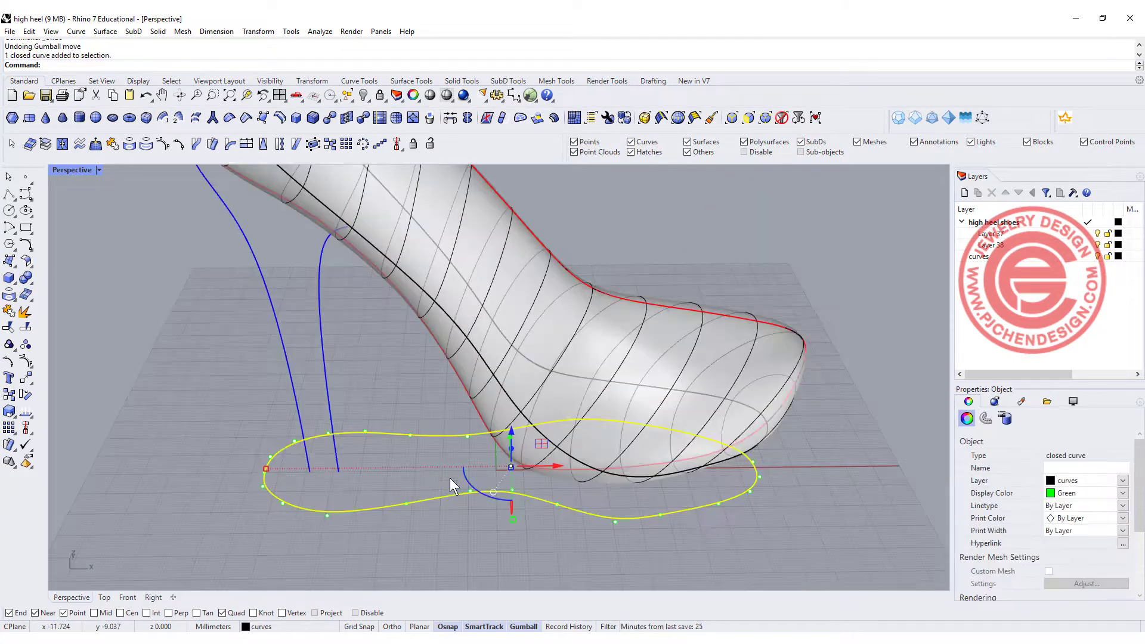
right_drag(467, 468, 470, 344)
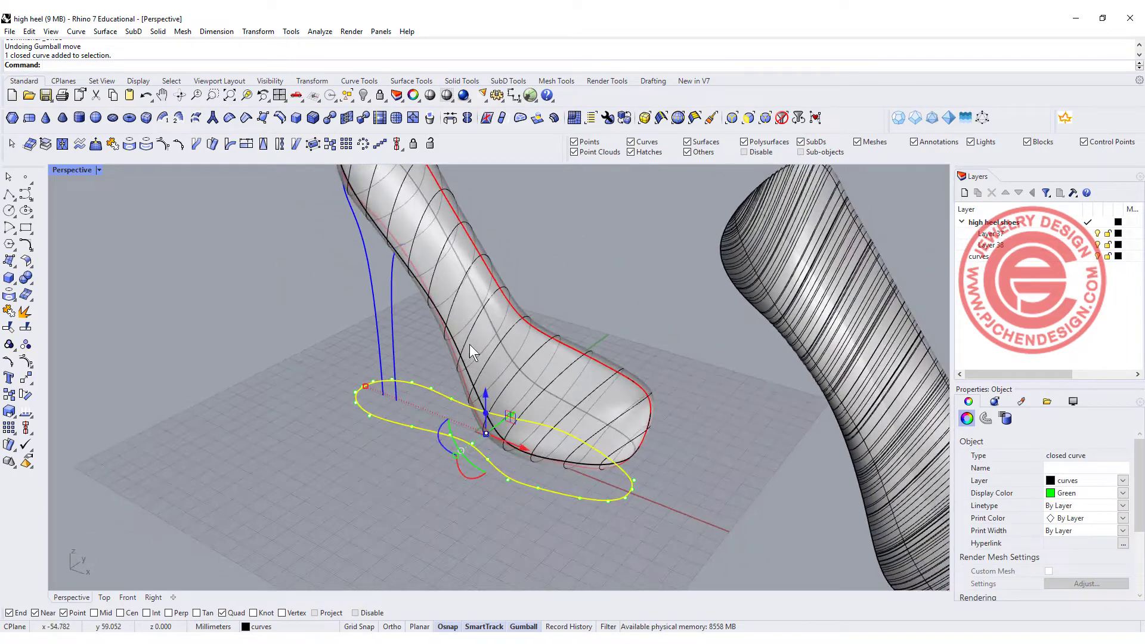
right_drag(430, 287, 503, 320)
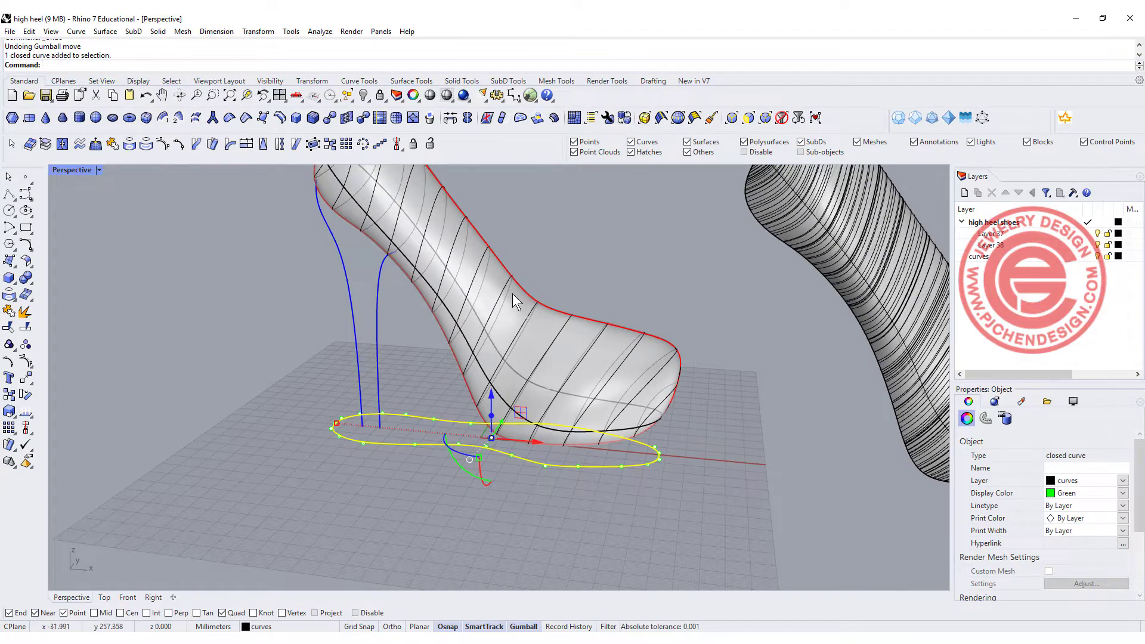
right_drag(451, 287, 590, 313)
- Delete the closed shoe surface and the dense open surface beside it, leaving only the curves
click(597, 312)
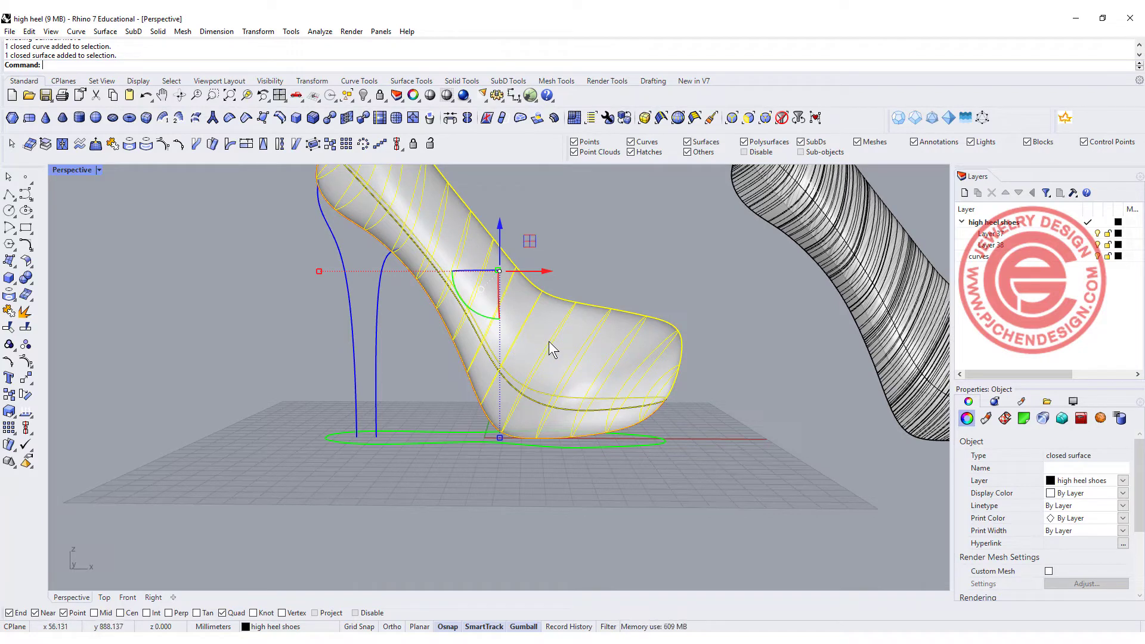
key(Delete)
click(876, 260)
key(Delete)
- Start Curve from Cross-Section Profiles and pick one sole half, the upper profile, the other sole half and the lower profile in order
right_drag(675, 356, 593, 340)
scroll(616, 413, up, 3)
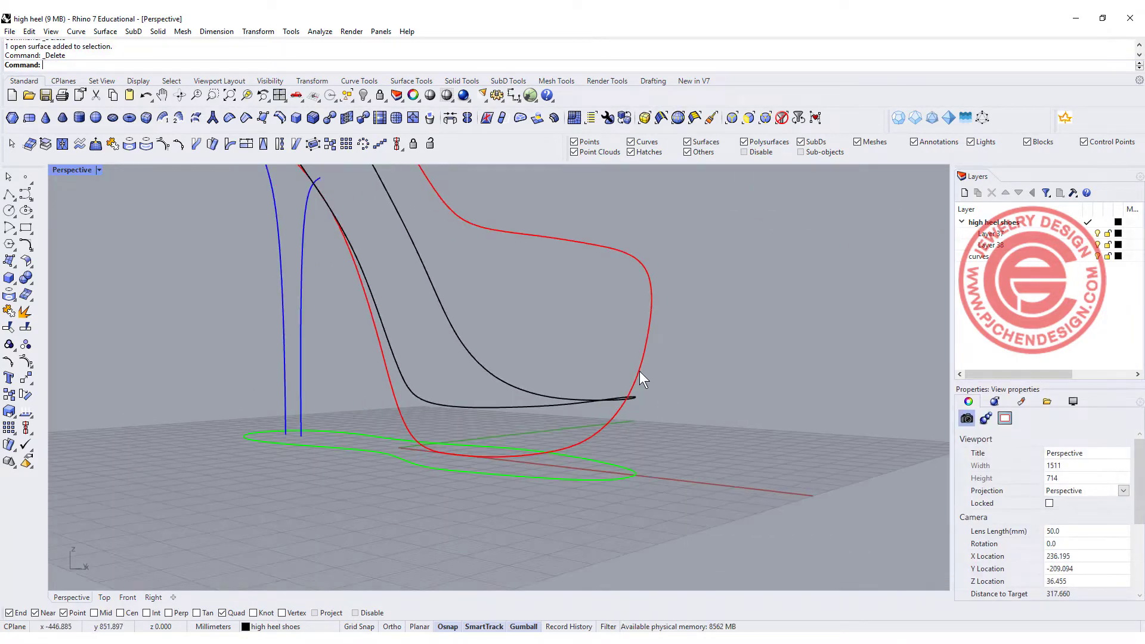
right_drag(640, 371, 604, 376)
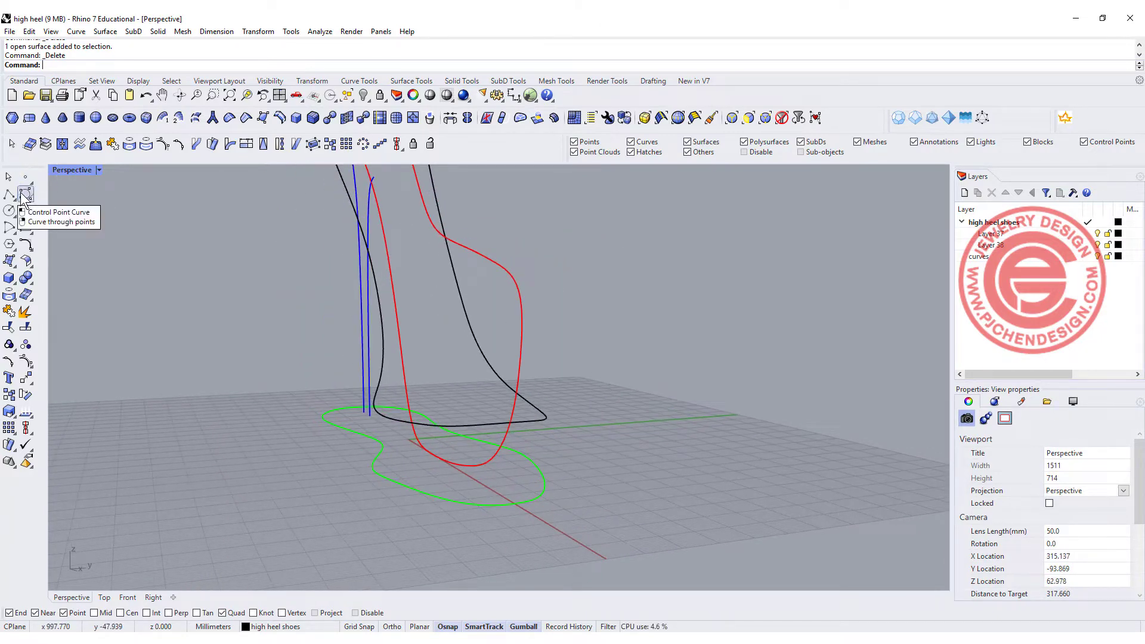
click(27, 244)
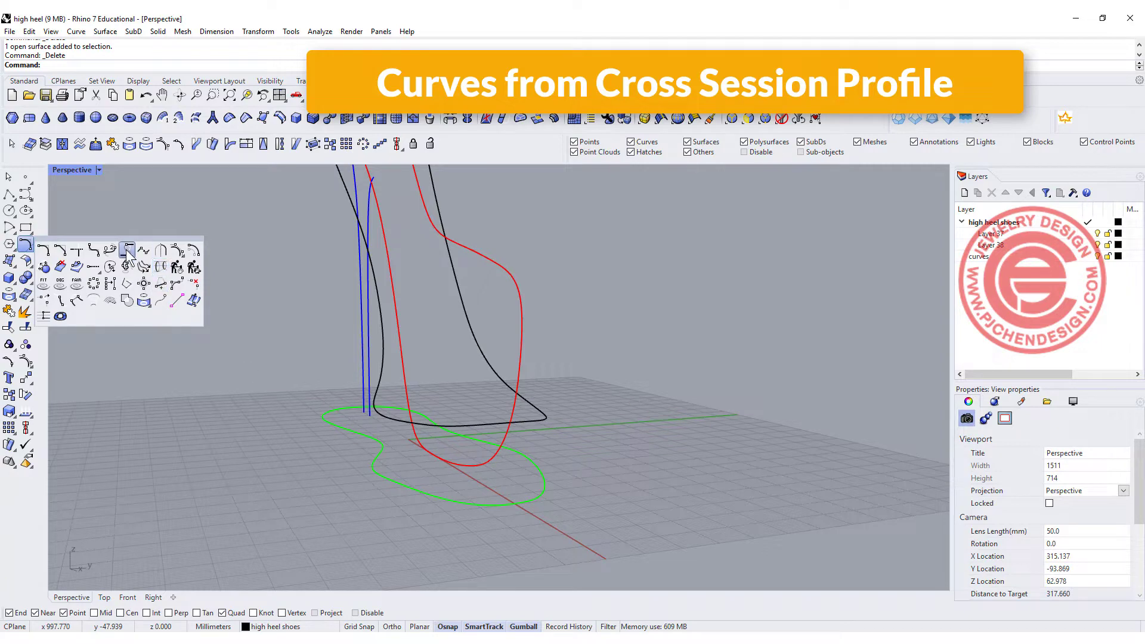
click(161, 269)
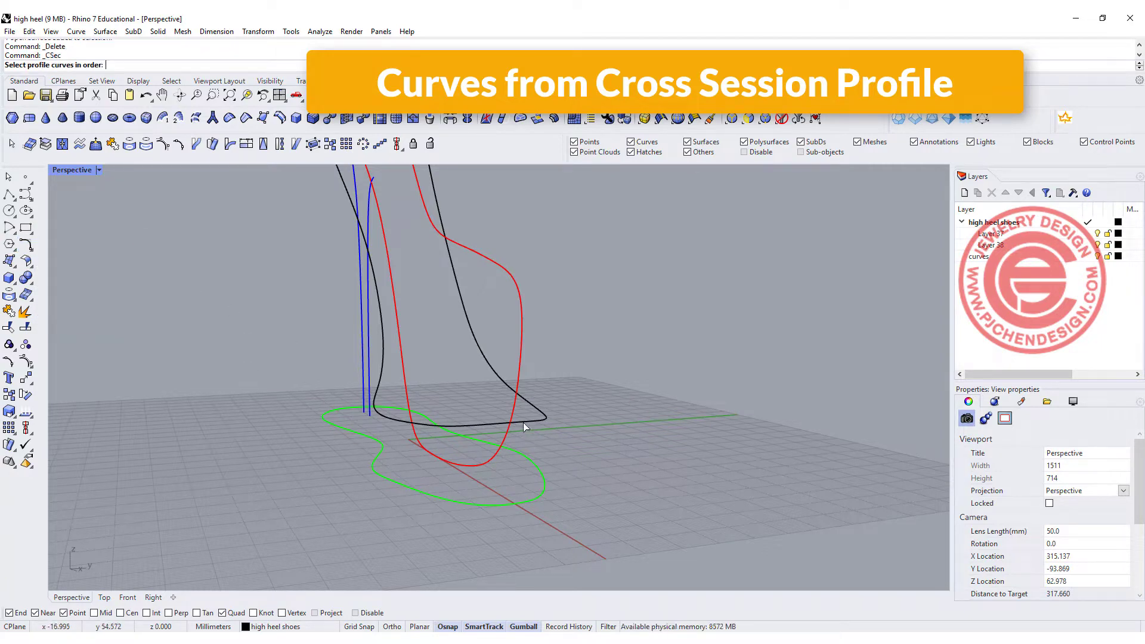
click(523, 421)
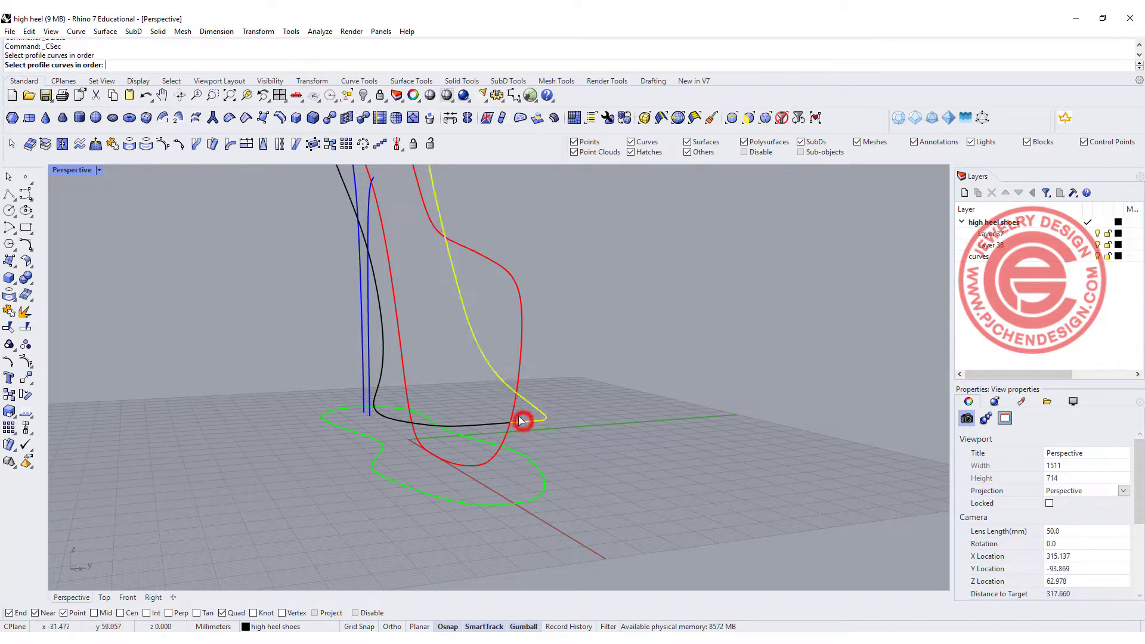
click(515, 410)
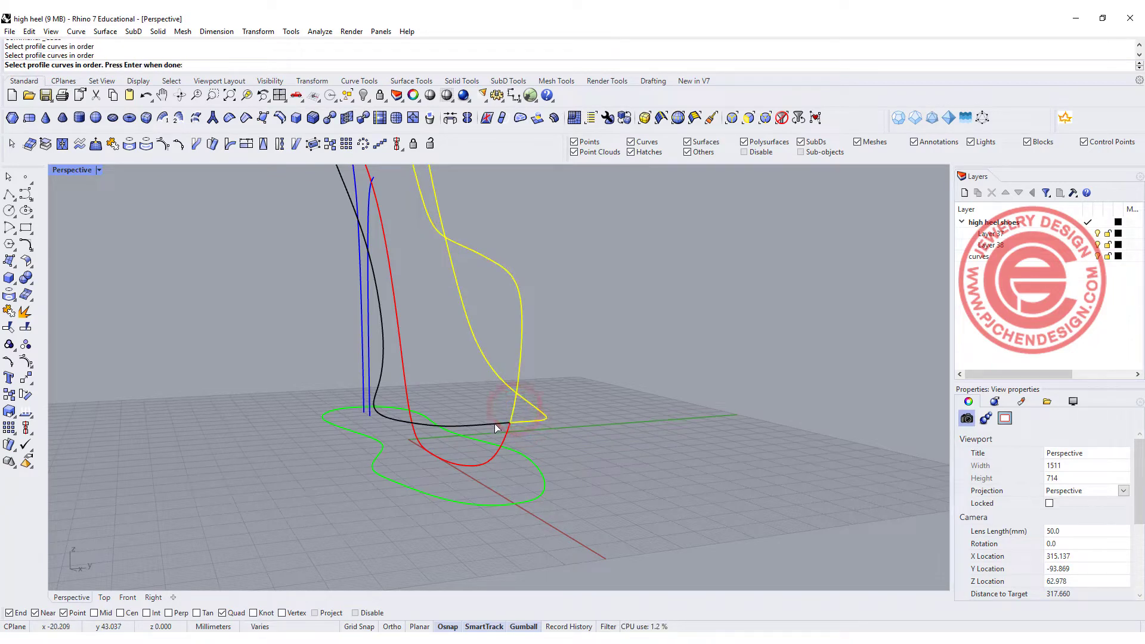
click(495, 427)
click(505, 430)
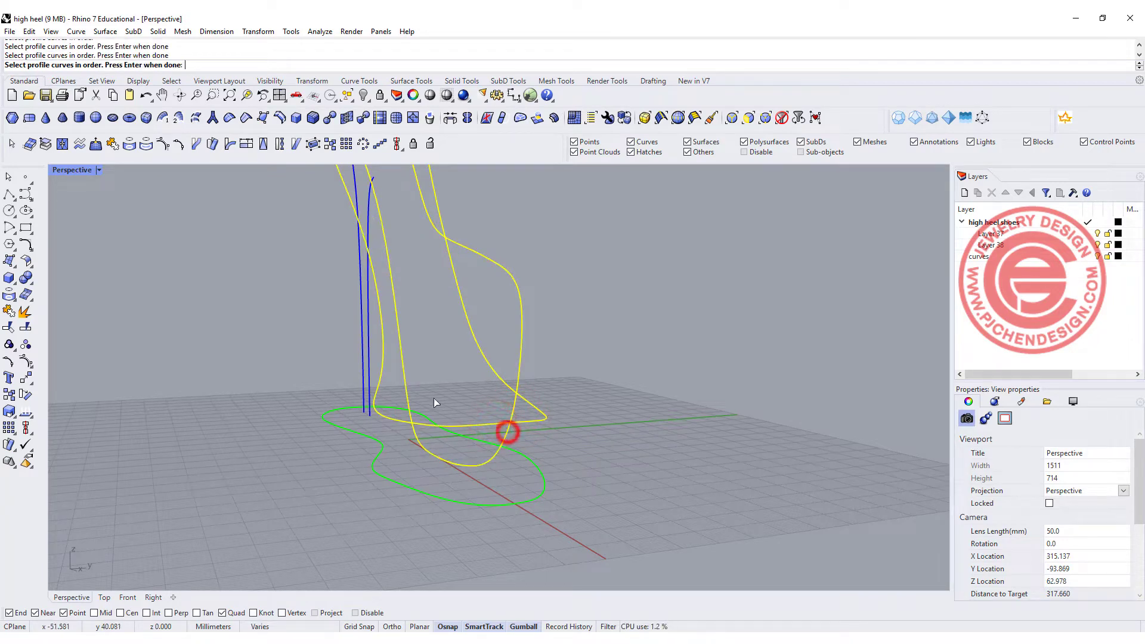
- Accept the profiles, maximize the Front view and place a closed cross-section line slanting across the forefoot
double_click(61, 170)
scroll(241, 470, down, 2)
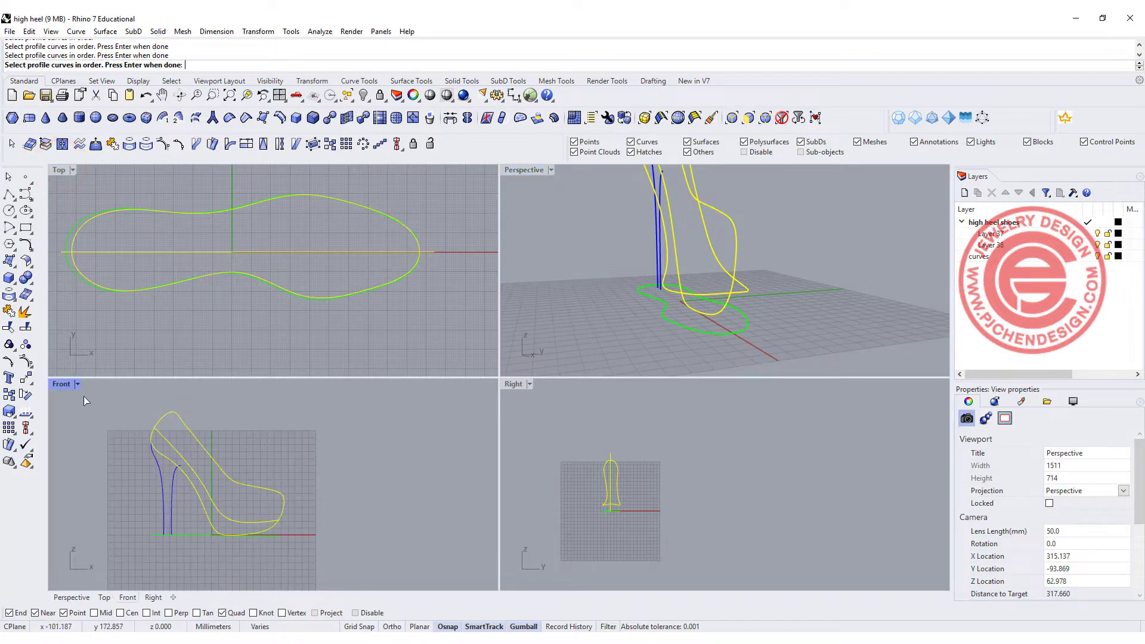
double_click(58, 385)
key(Return)
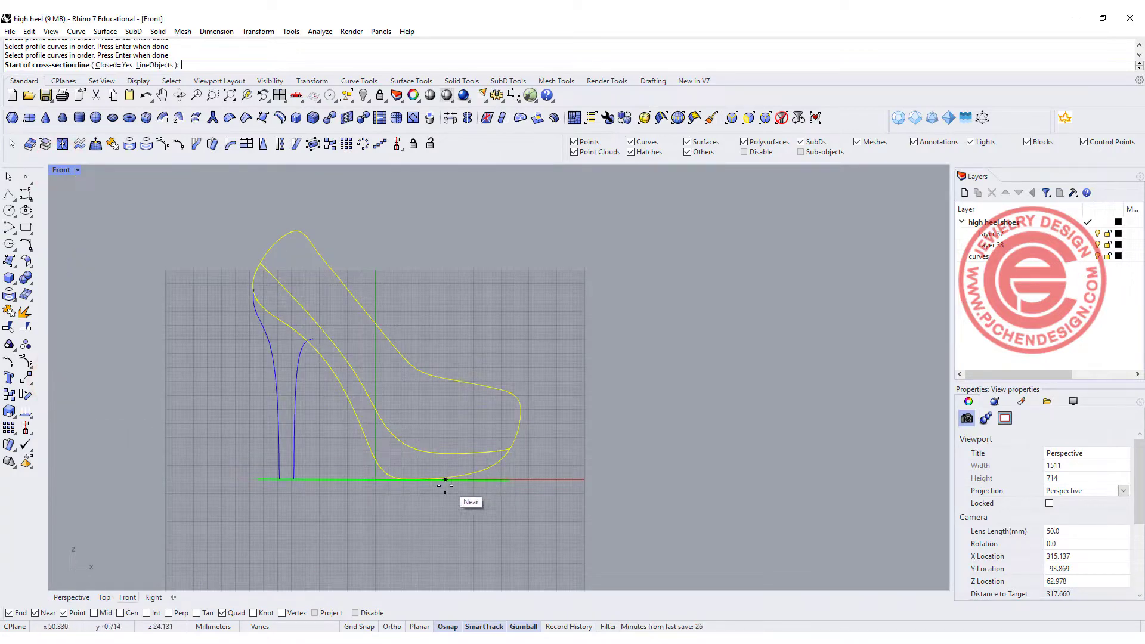
right_drag(464, 522, 496, 499)
click(504, 334)
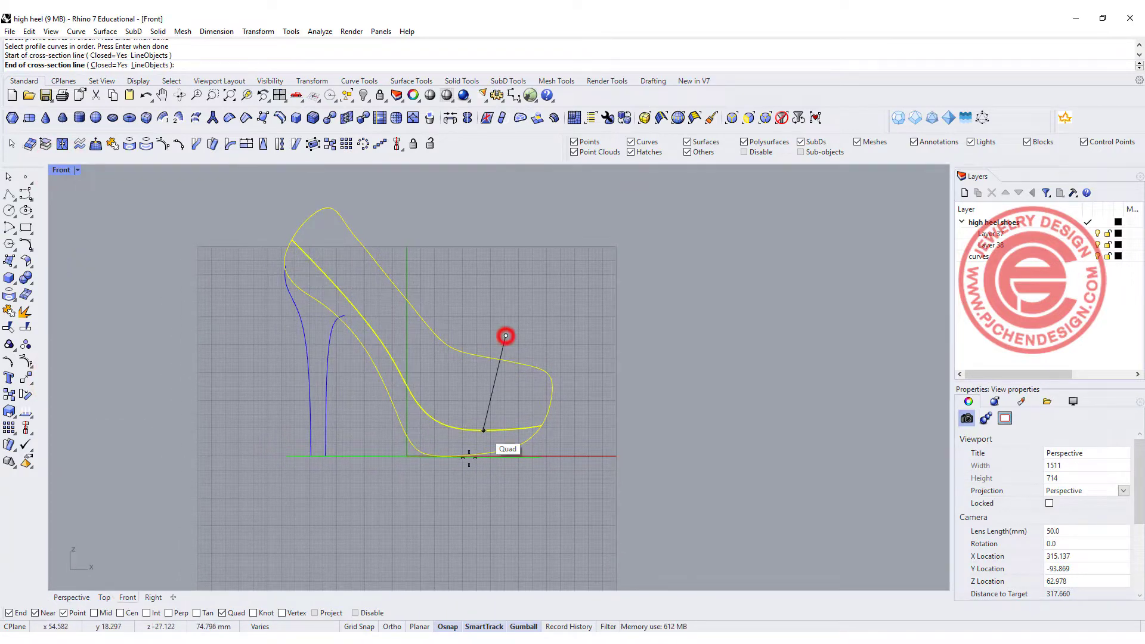
click(458, 498)
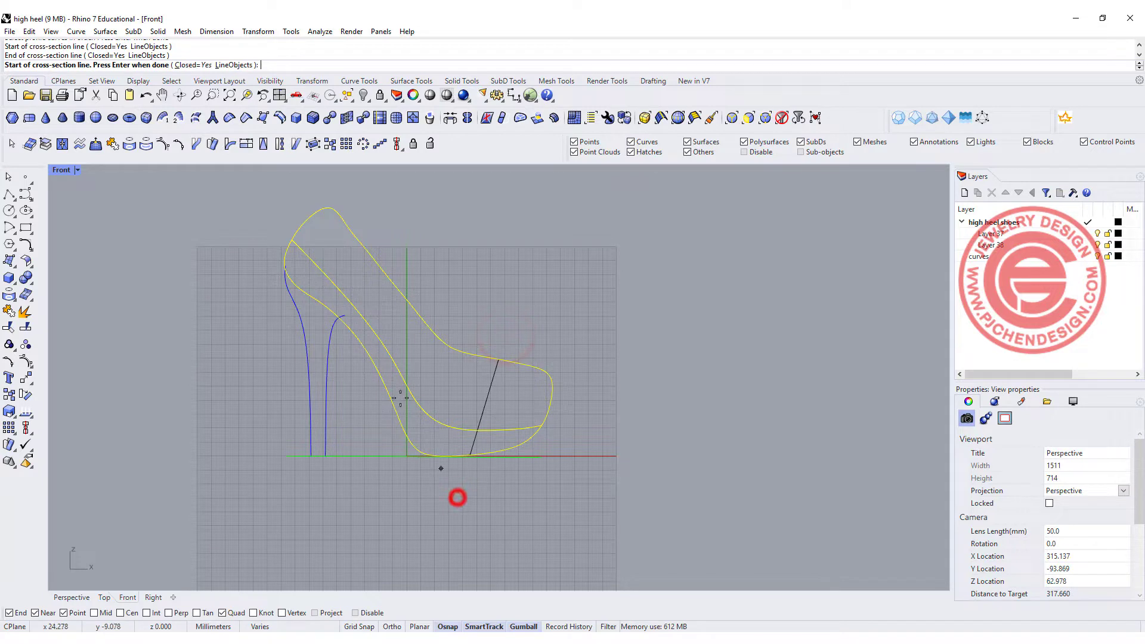
- Place three more closed cross-section lines across the instep, the shank and just behind the forefoot section, and finish the command
click(455, 325)
click(368, 405)
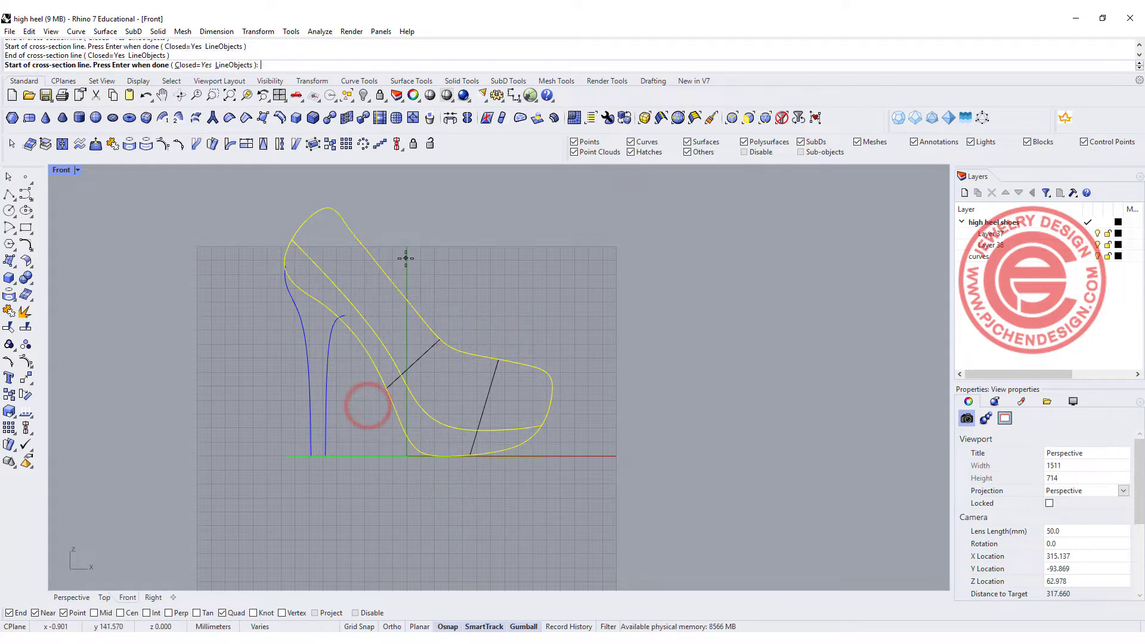
click(405, 259)
click(336, 340)
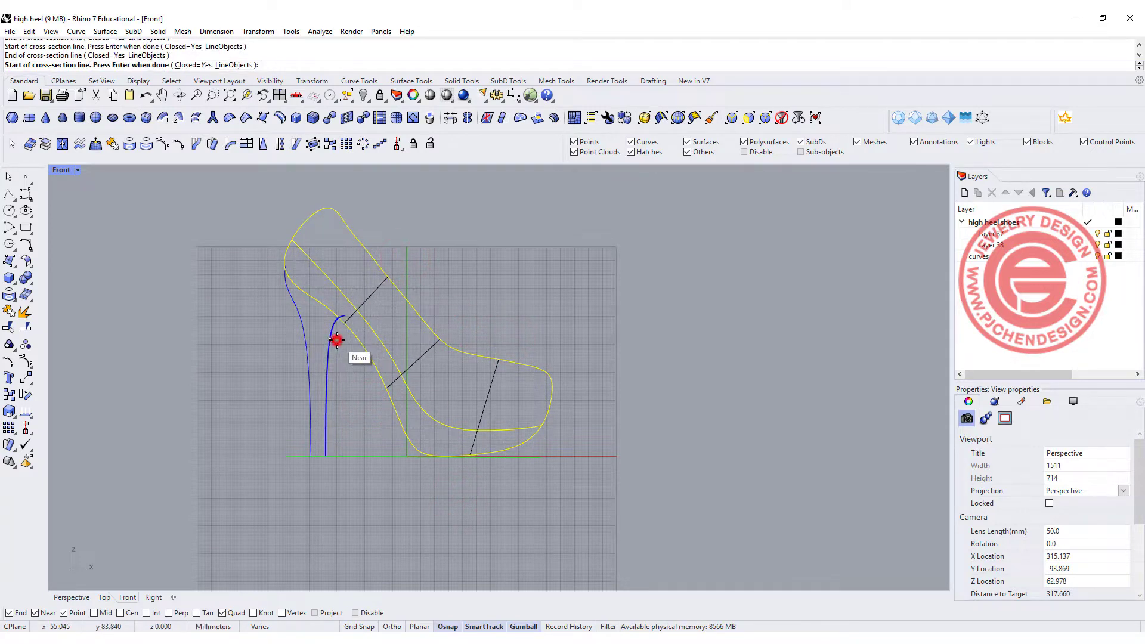
click(480, 332)
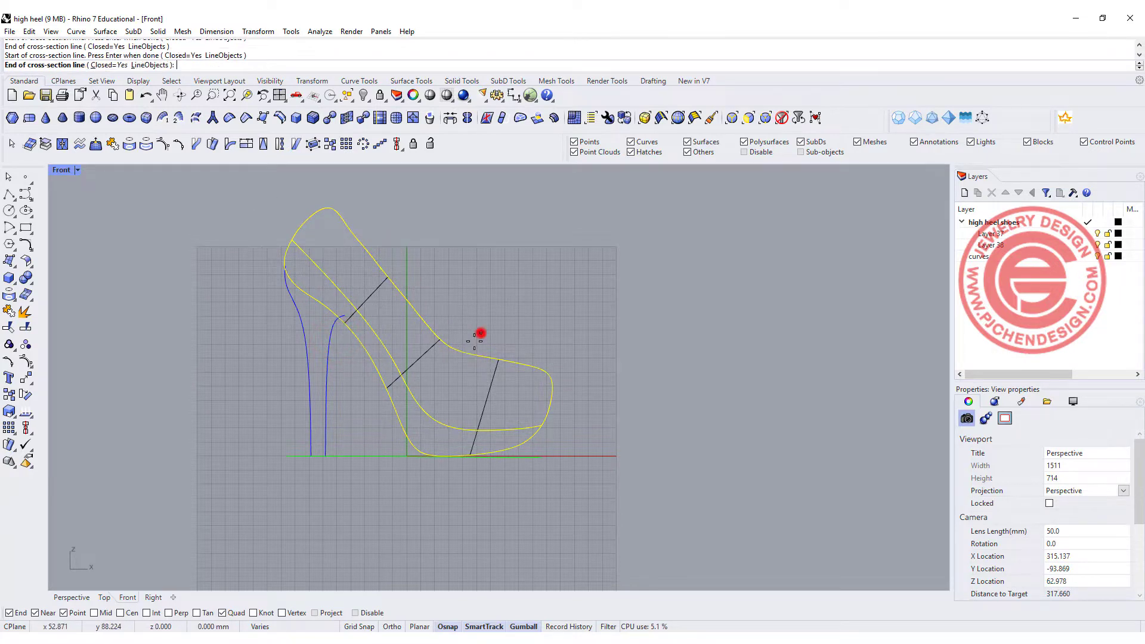
click(400, 494)
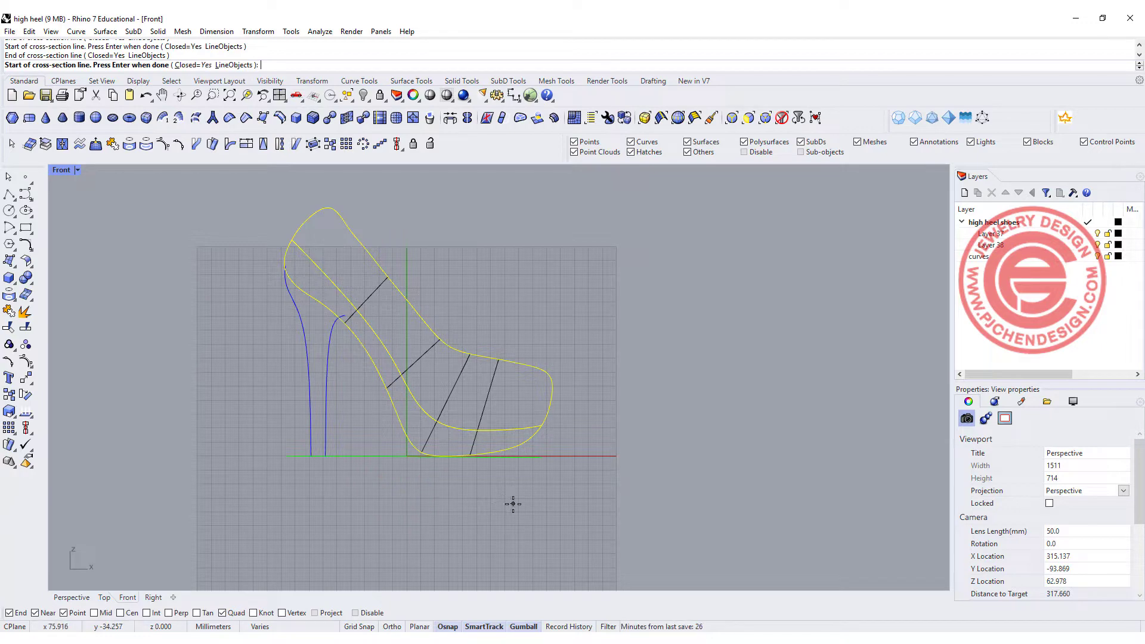
key(Return)
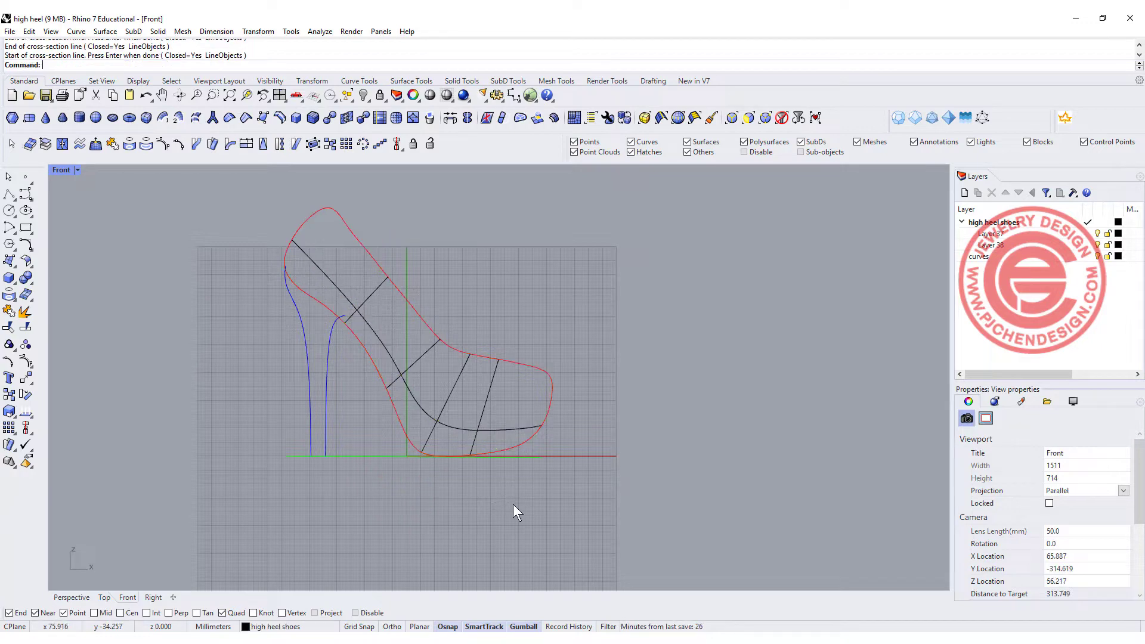
- Inspect the cross-section curves against the profile and sole curves in the maximized Perspective view, and select the two sections nearest the toe
double_click(67, 169)
double_click(517, 173)
right_drag(480, 251, 598, 406)
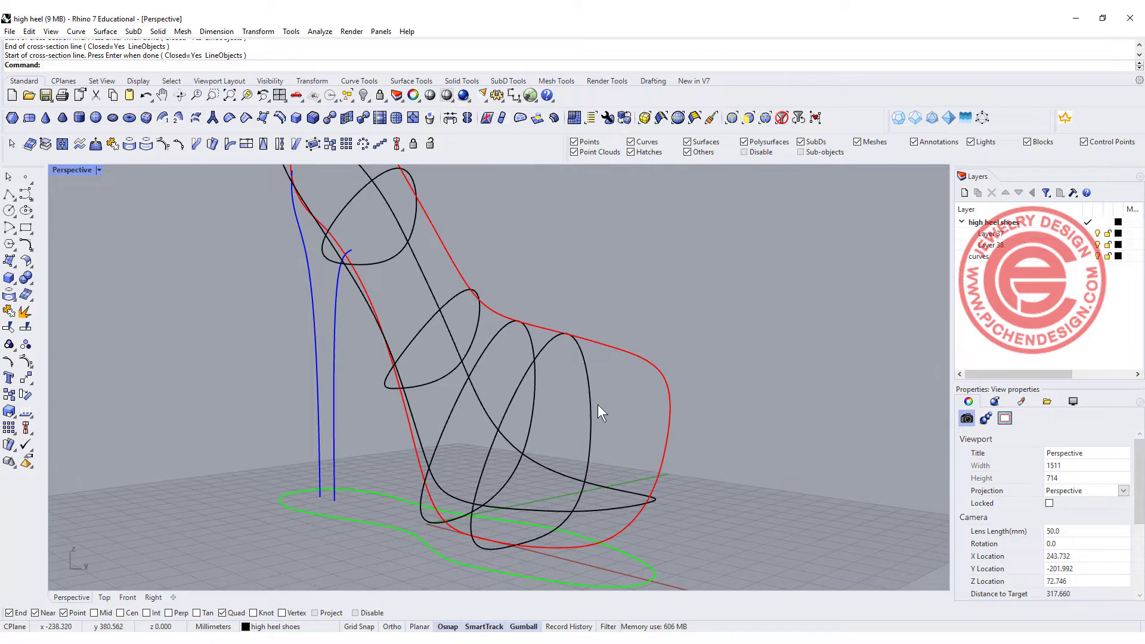
click(663, 451)
click(637, 514)
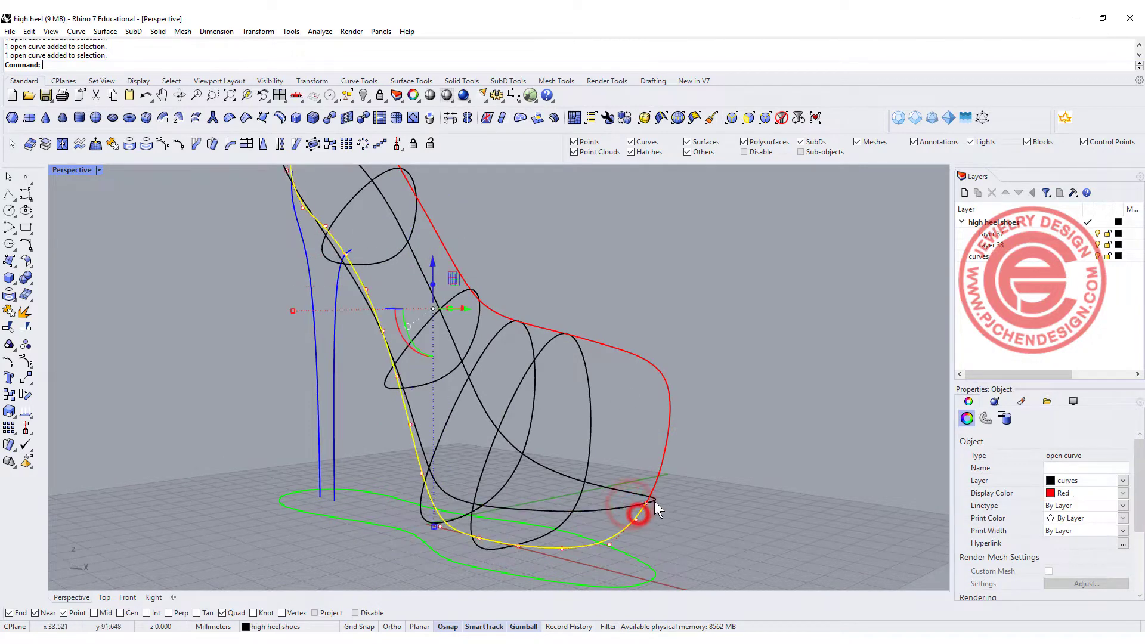
click(653, 498)
click(607, 389)
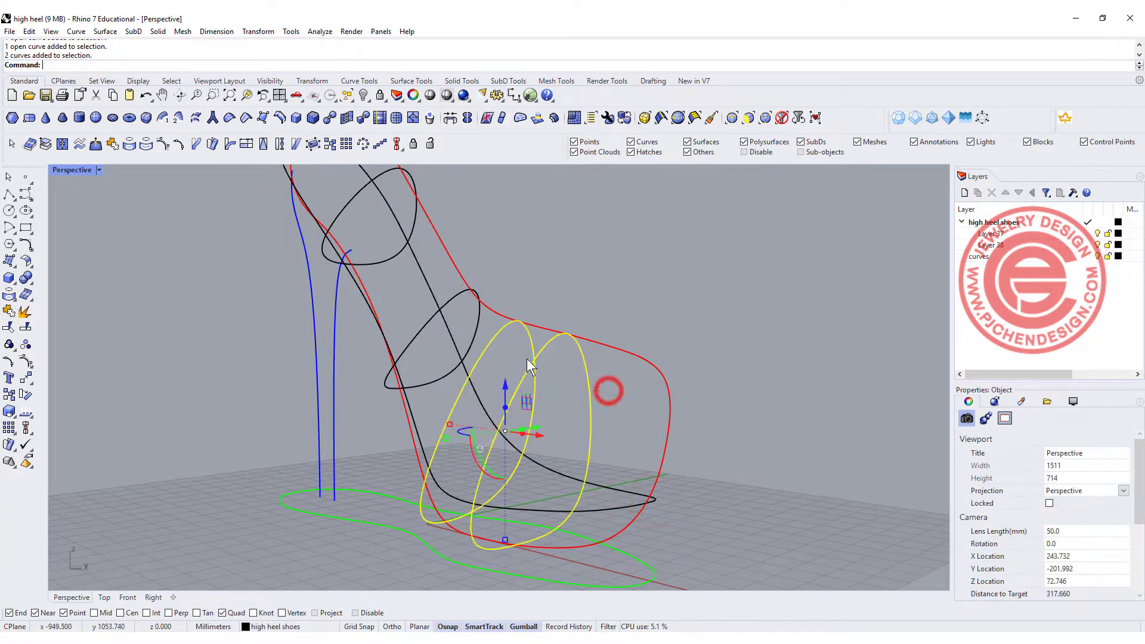
- Add the two remaining closed sections to the selection and set the display color of all four to Cyan
shift+click(477, 326)
shift+click(416, 224)
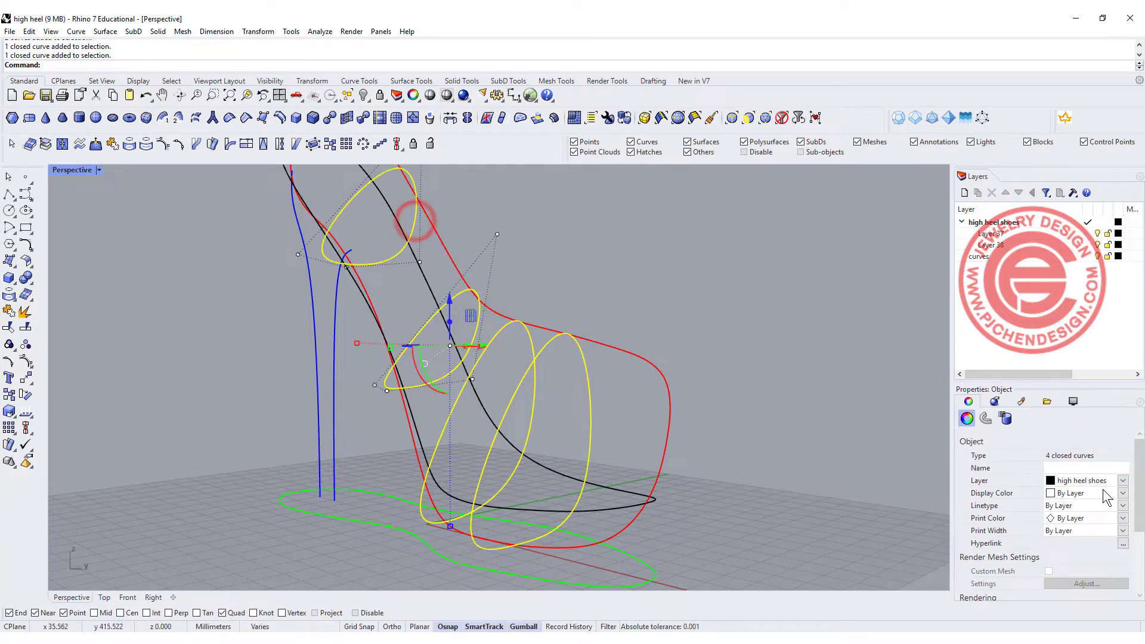
click(1122, 495)
click(1102, 581)
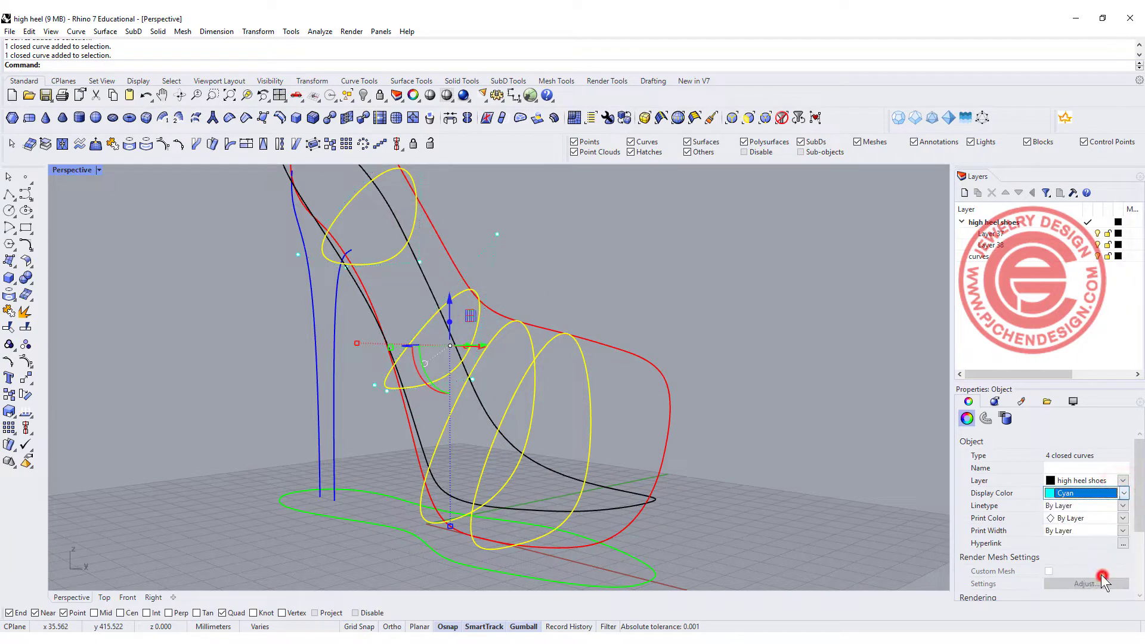
click(734, 318)
right_drag(634, 332, 738, 420)
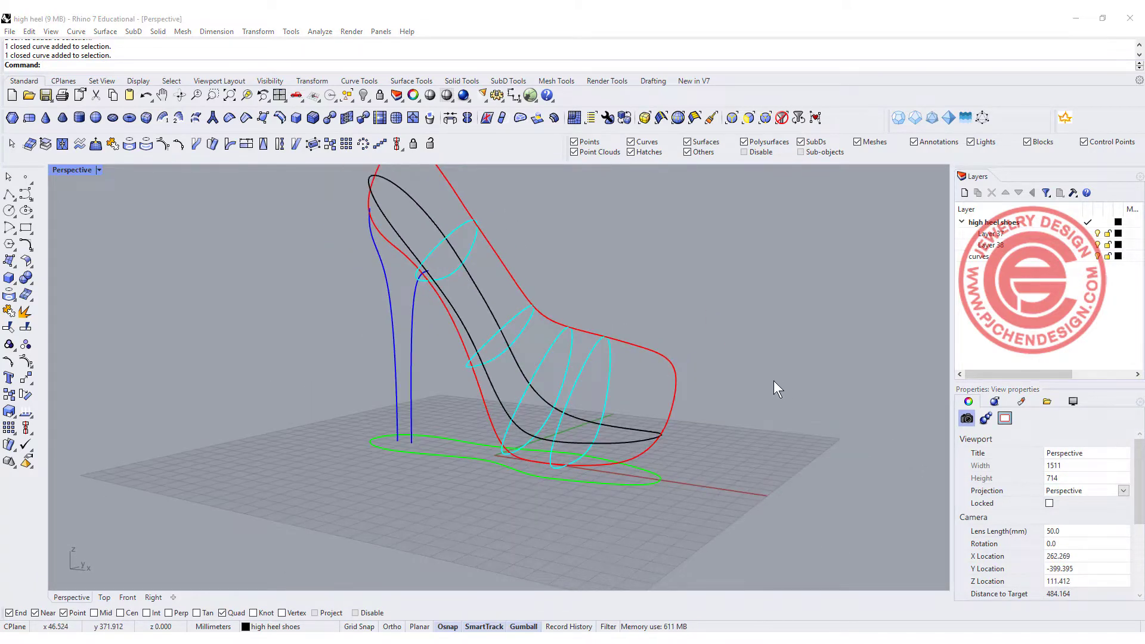
right_drag(670, 389, 709, 385)
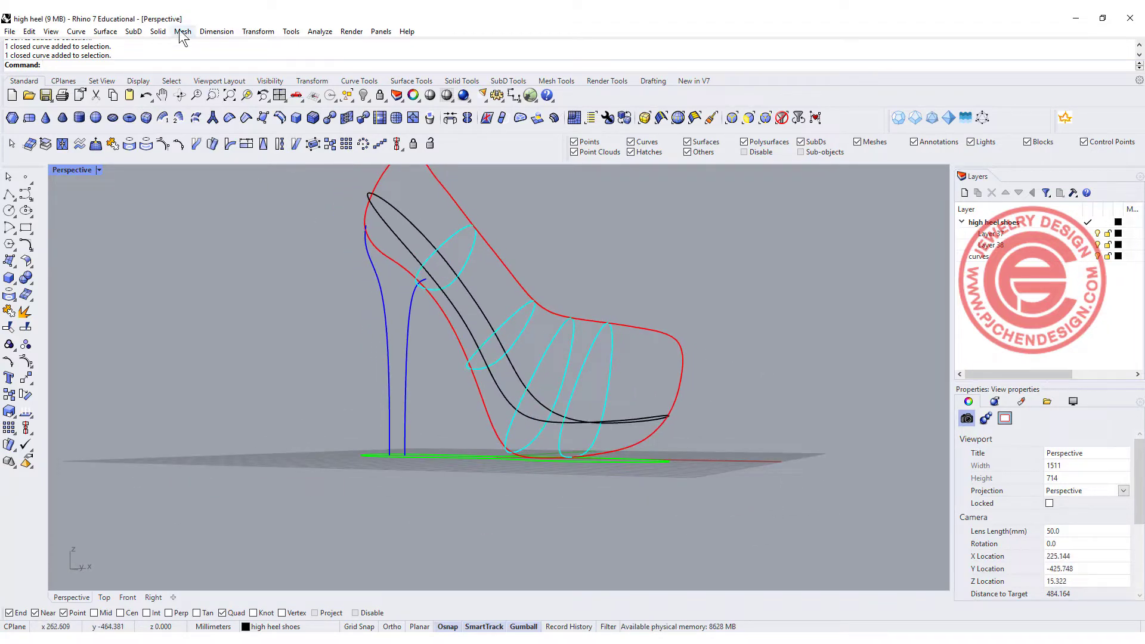
- Start a Curve Network surface and select the upper and lower profiles, both sole halves and the four closed cross-sections
click(105, 31)
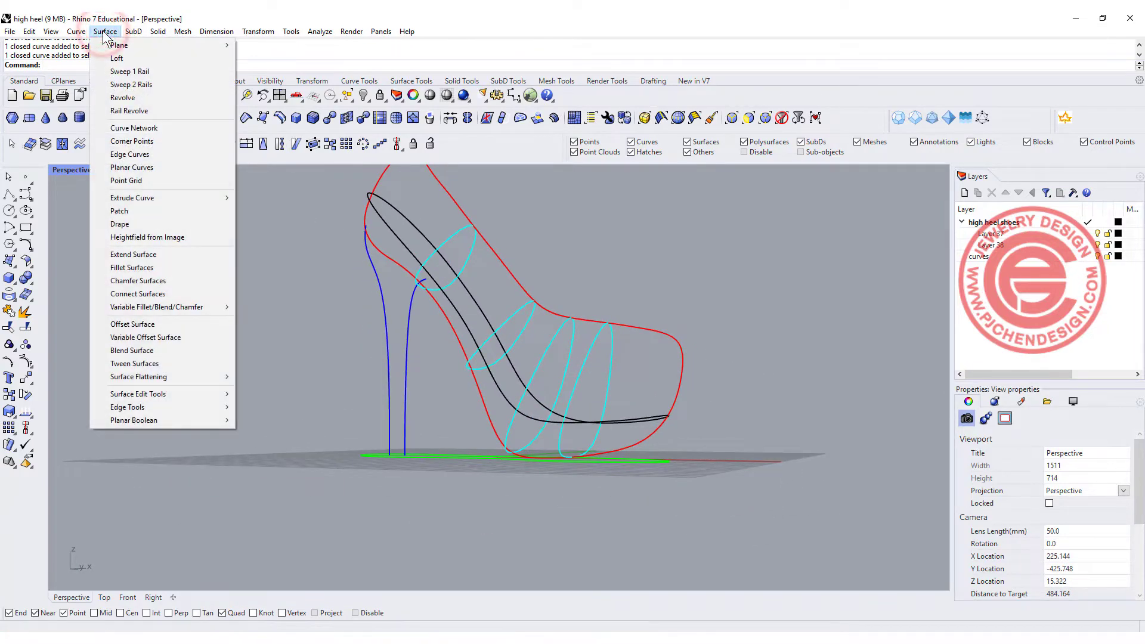
click(146, 129)
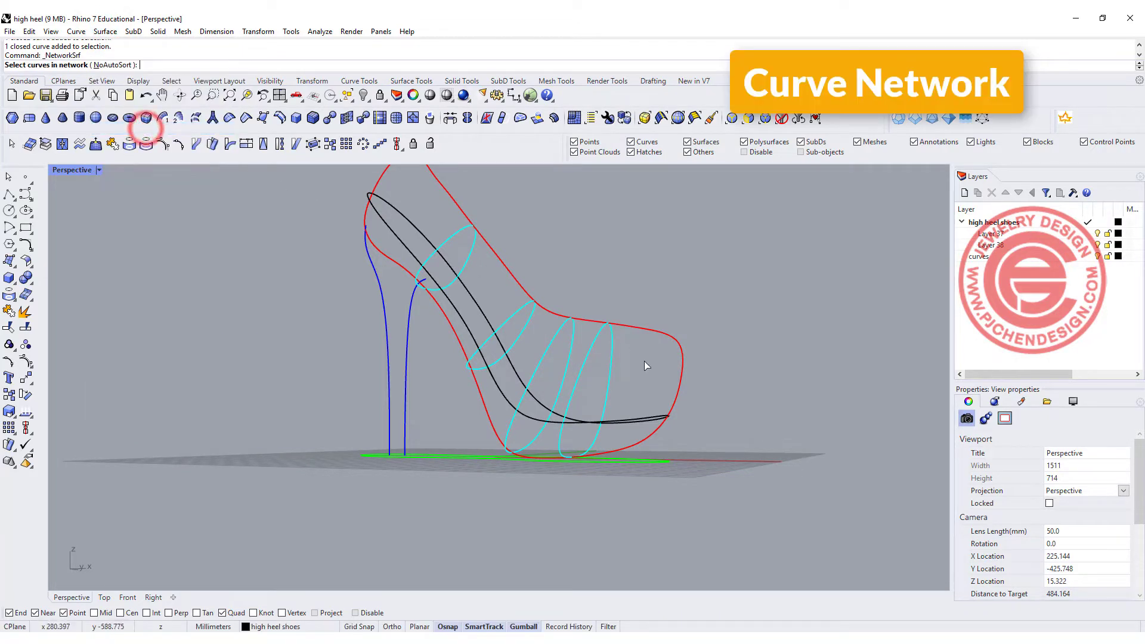
drag(661, 392, 659, 392)
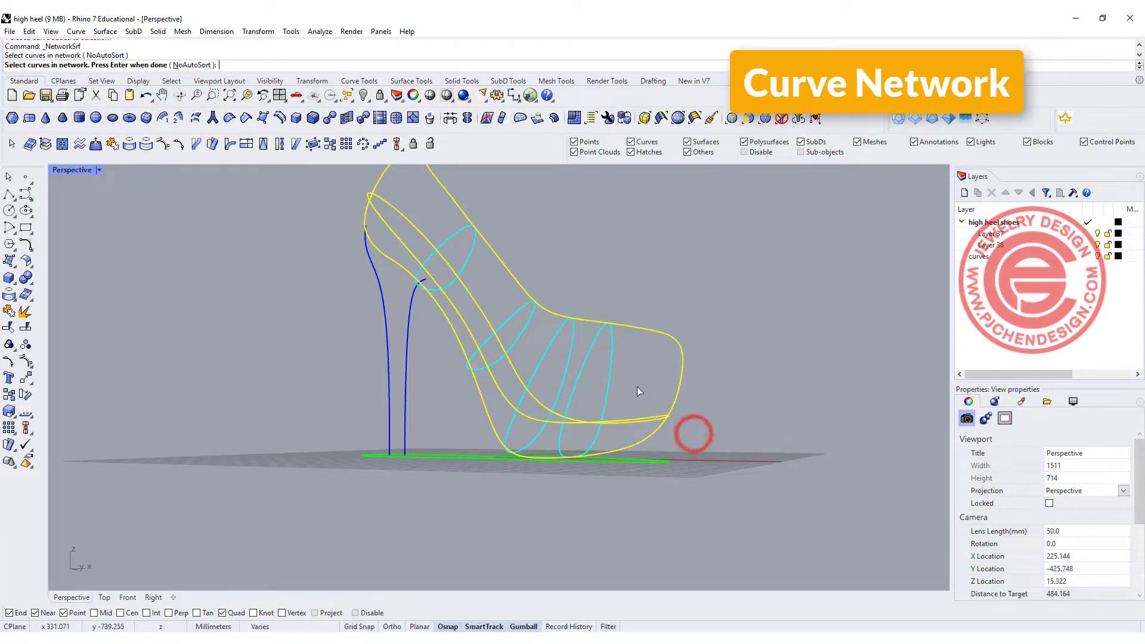
click(585, 355)
click(554, 340)
click(514, 315)
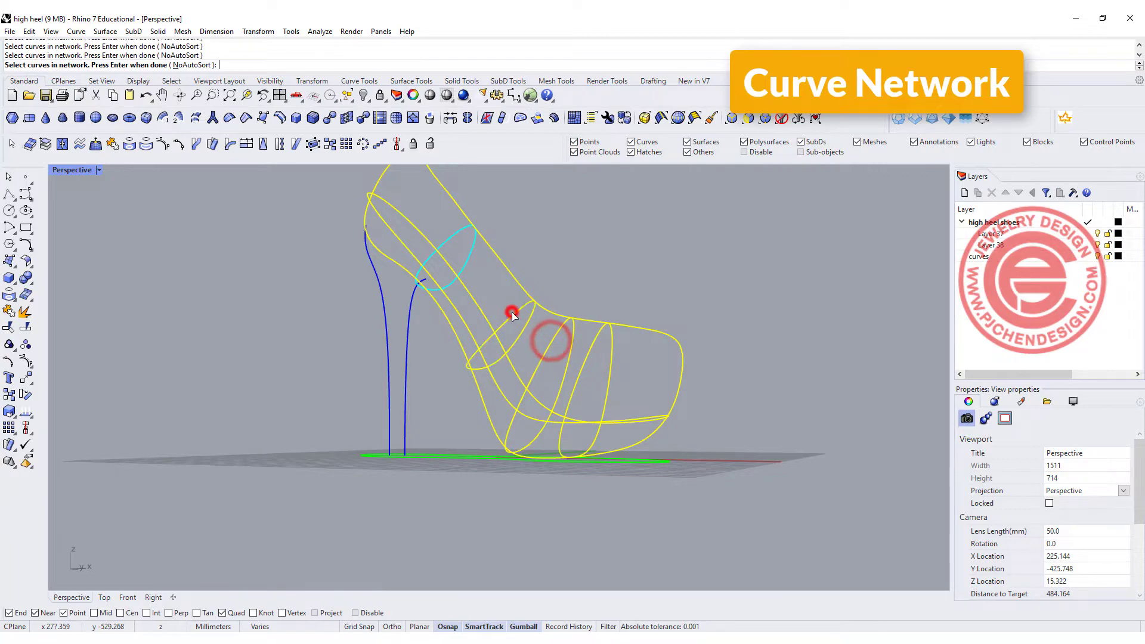
click(461, 232)
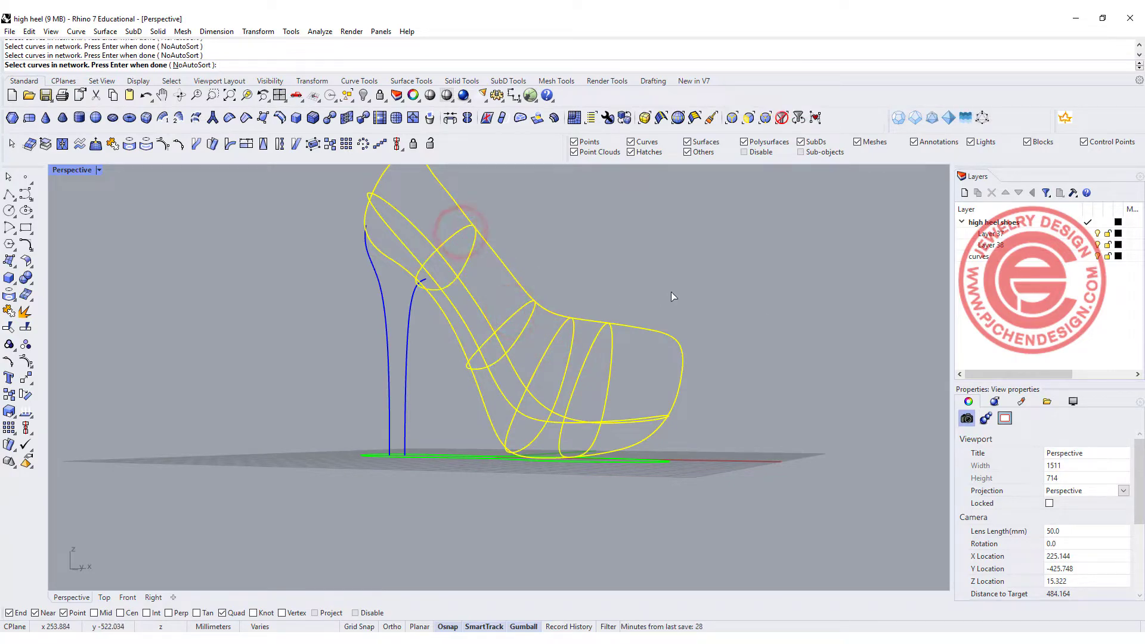
- Create the network surface of the shoe body from the selected curves with Record History enabled
key(Return)
right_drag(737, 310, 647, 360)
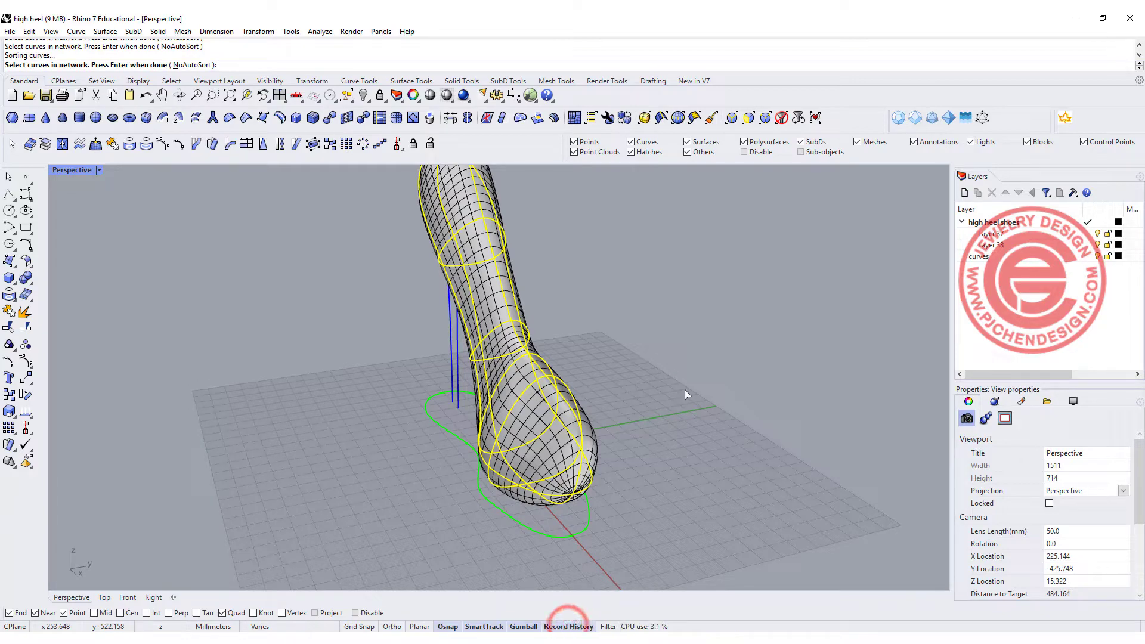
key(Return)
right_drag(640, 345, 565, 363)
scroll(563, 361, up, 4)
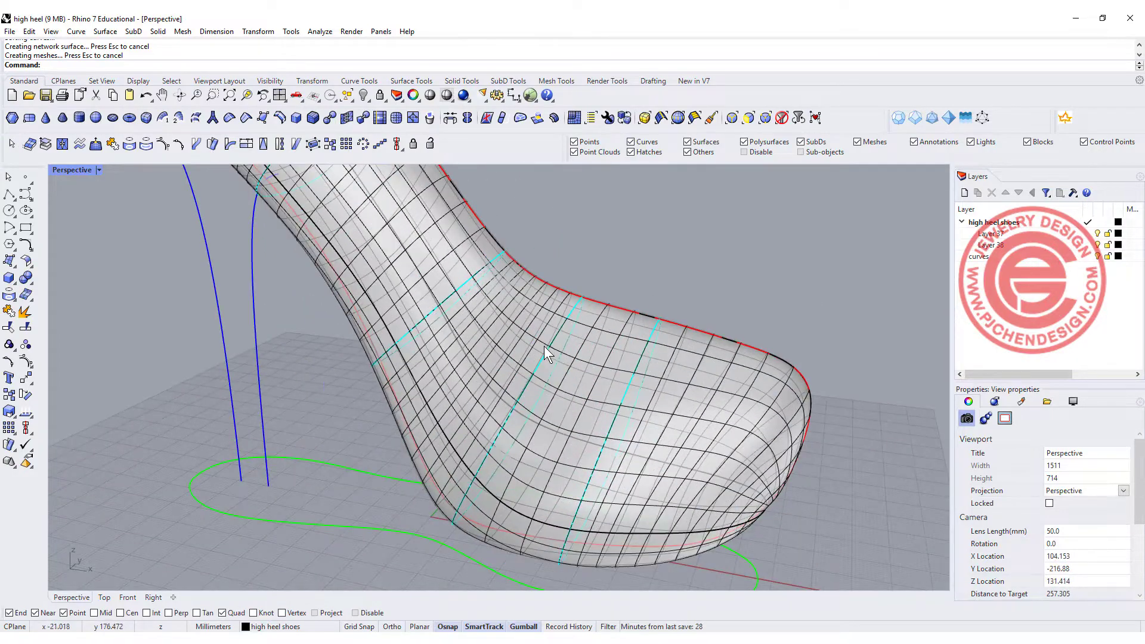
- Select the second cross-section curve from the toe and scale it wider sideways to reshape the history-linked surface
click(543, 355)
click(544, 363)
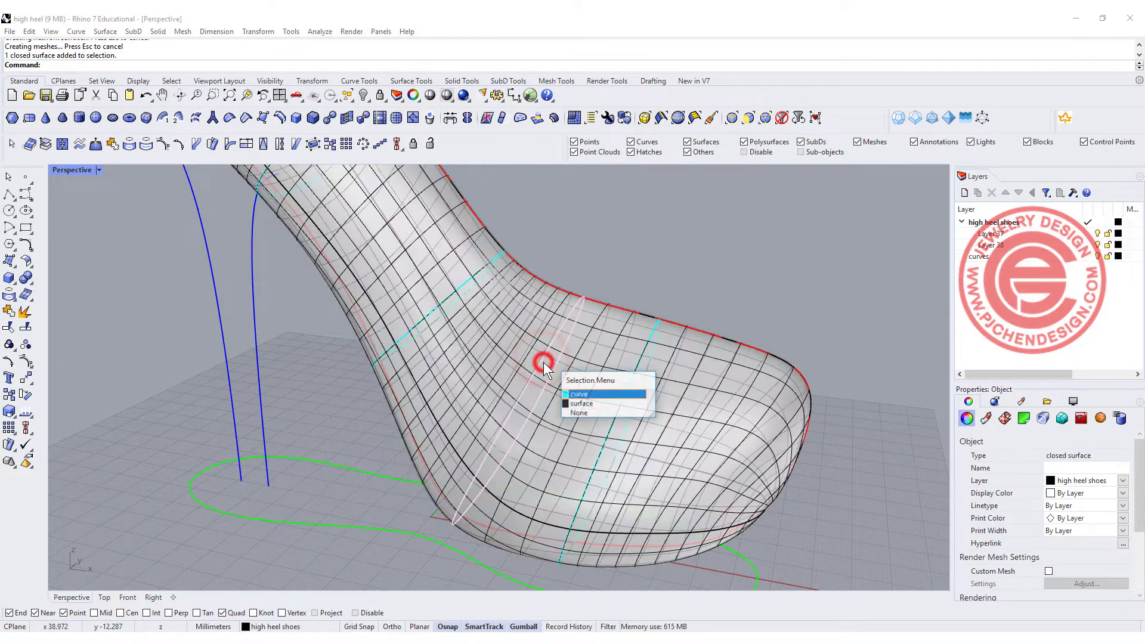
click(578, 394)
right_drag(675, 349, 574, 363)
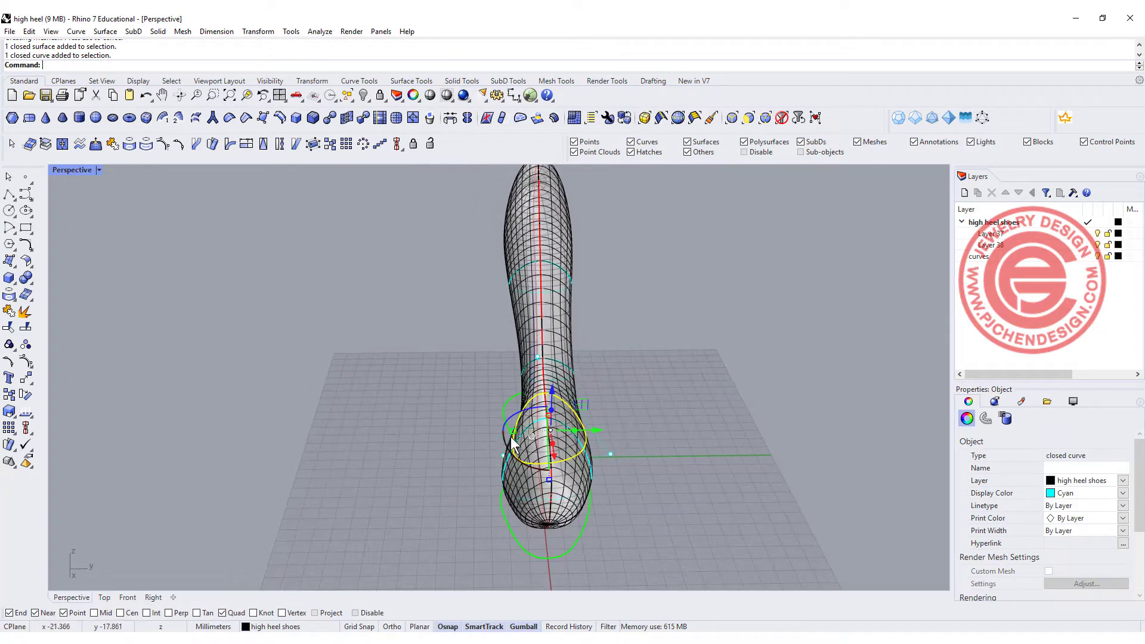
drag(512, 444, 487, 452)
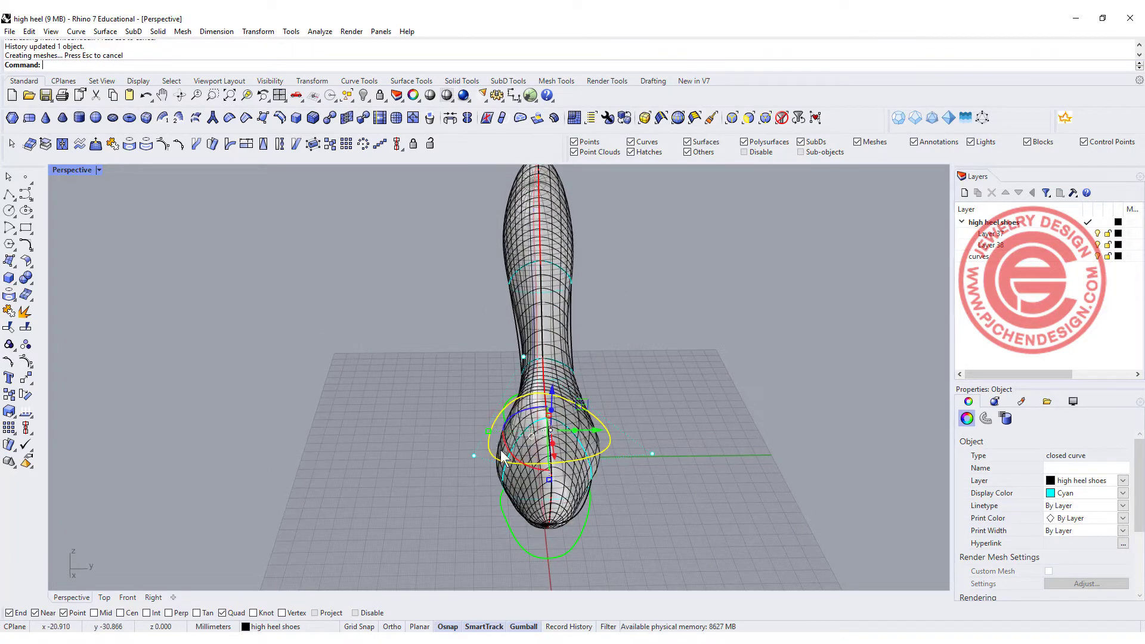
- Scale the forefoot section nearest the toe wider sideways, similar in width to the section behind it, and clear the selection
right_drag(616, 484, 708, 468)
scroll(651, 403, up, 6)
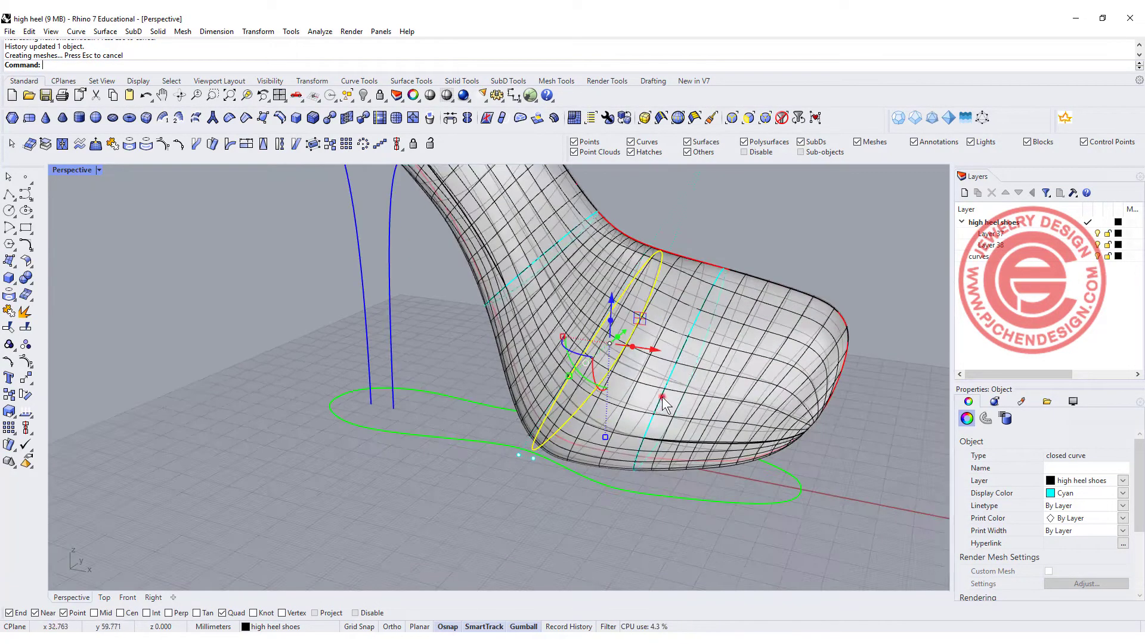
click(662, 396)
click(683, 427)
right_drag(683, 428, 563, 433)
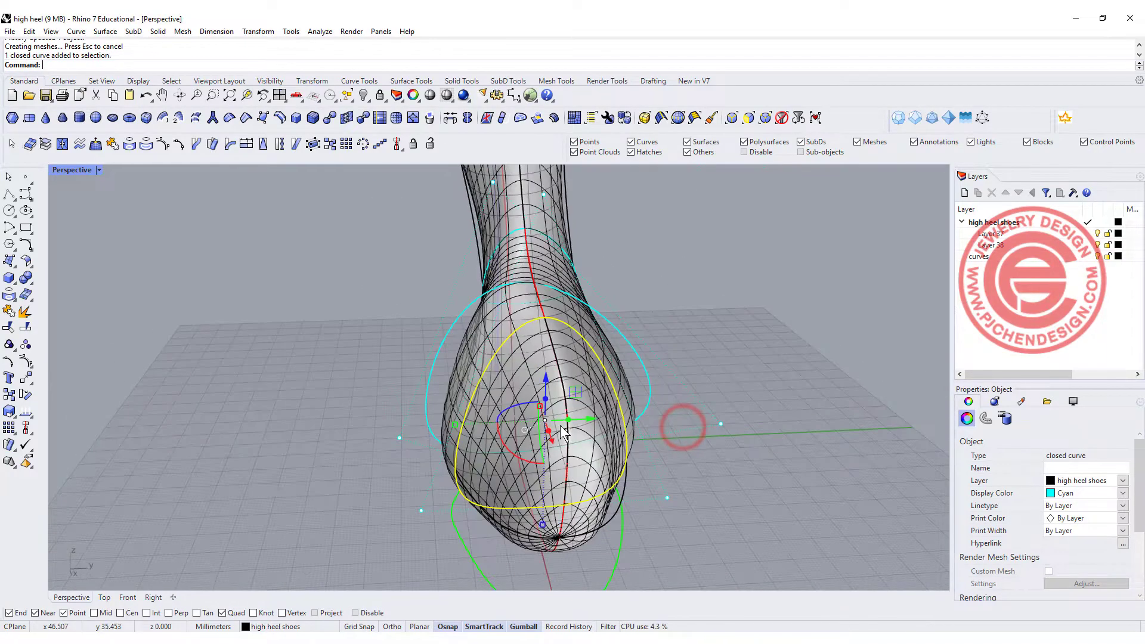
drag(454, 425, 424, 428)
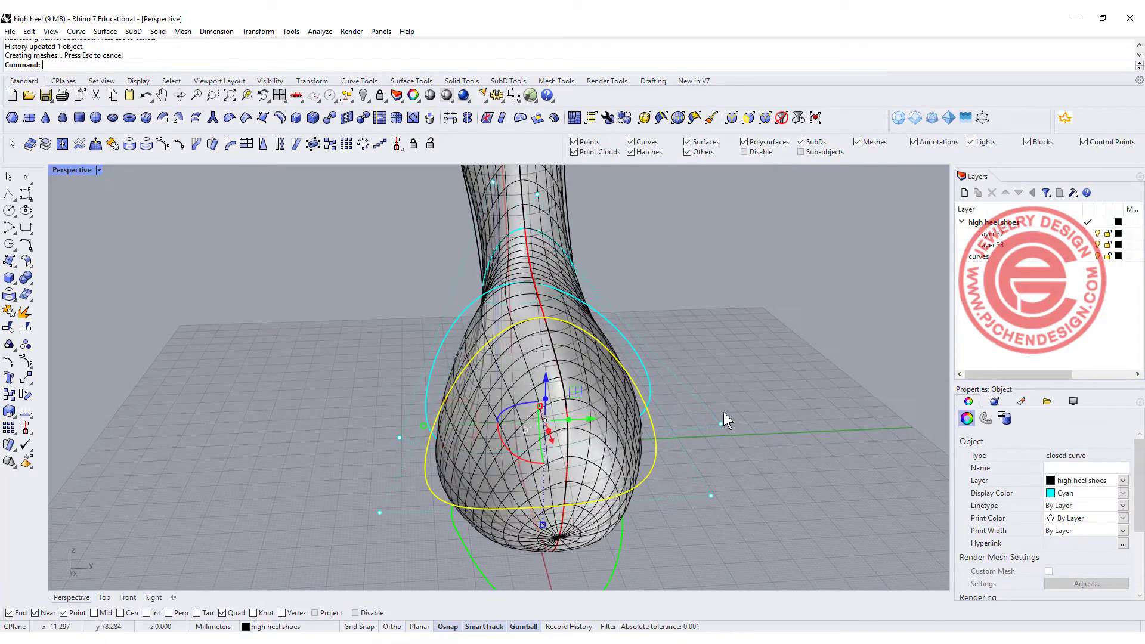
right_drag(724, 412, 721, 353)
click(721, 353)
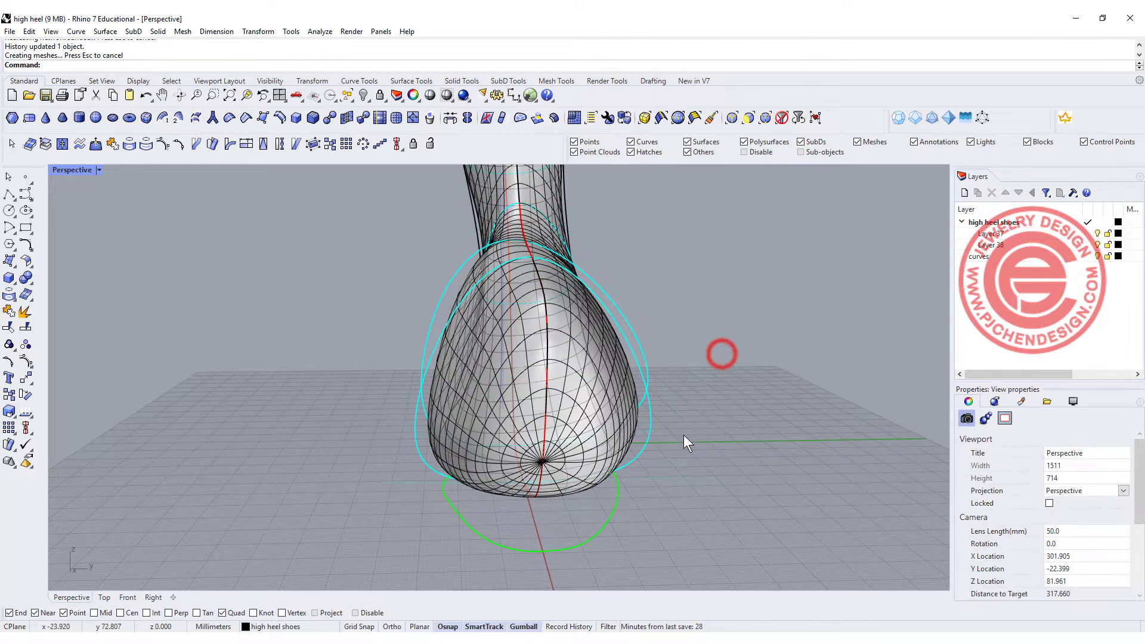
click(641, 446)
click(712, 475)
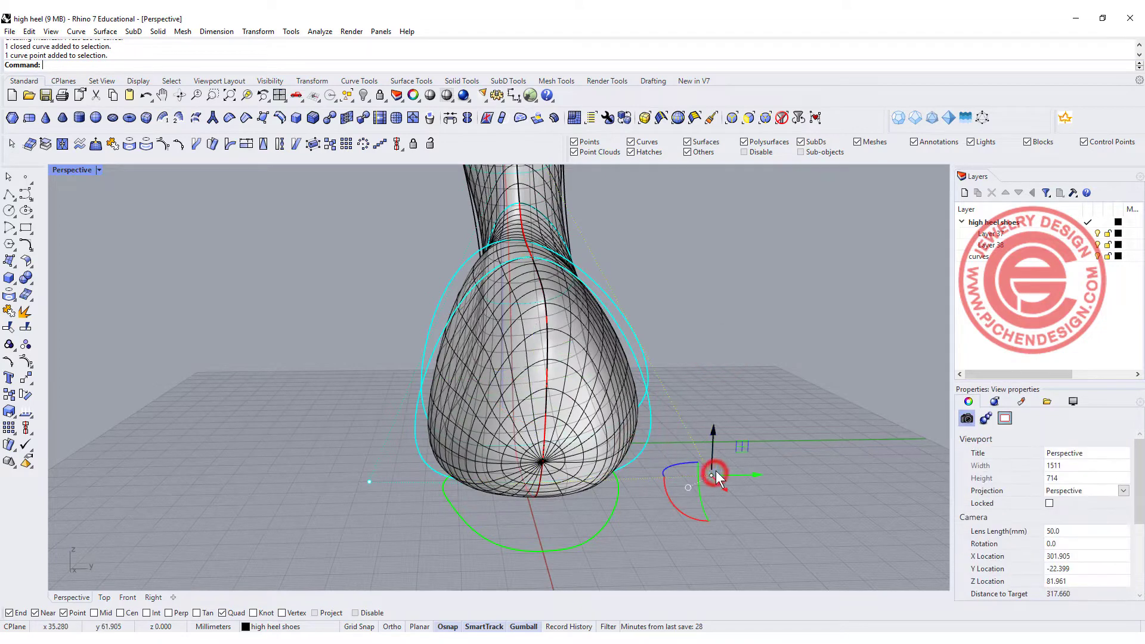
click(772, 333)
- Select the third section from the toe and pull its side control point slightly outward
right_drag(489, 273, 477, 322)
click(573, 335)
click(600, 367)
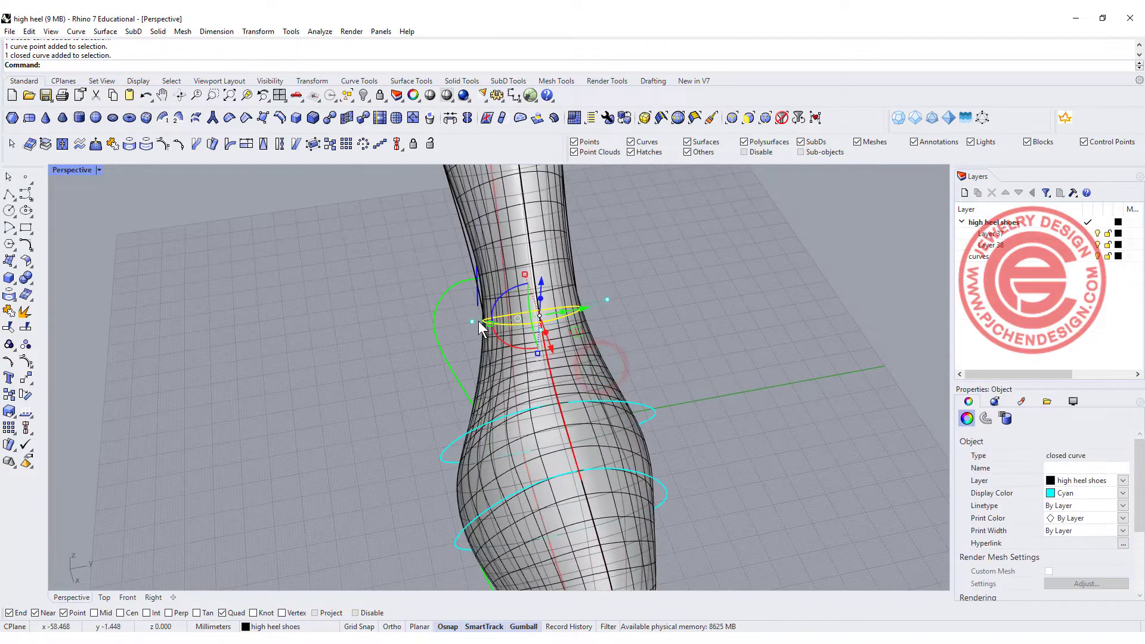
drag(471, 317, 453, 320)
click(503, 324)
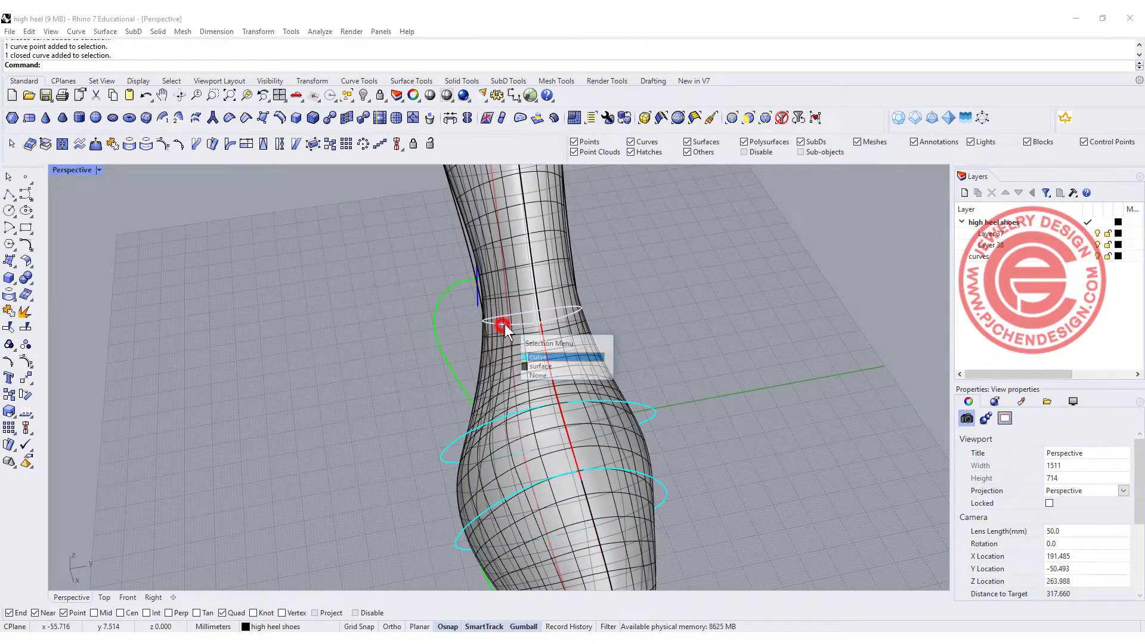
click(527, 356)
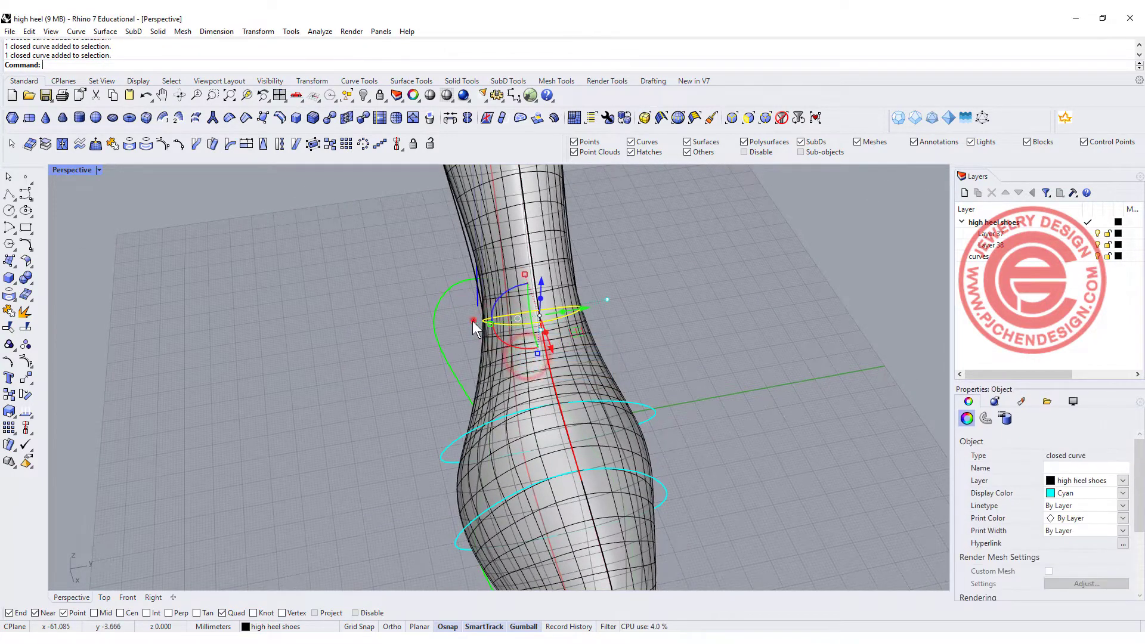
drag(472, 322, 464, 323)
right_drag(620, 315, 719, 277)
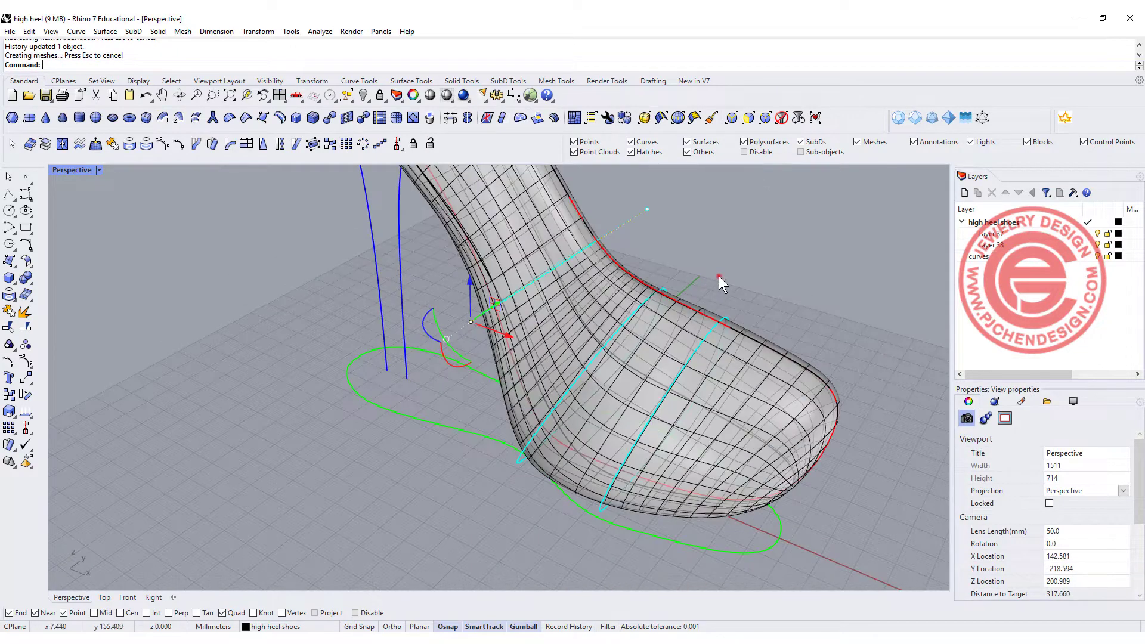
- Reselect the third section from the toe and scale the whole curve wider sideways
click(583, 250)
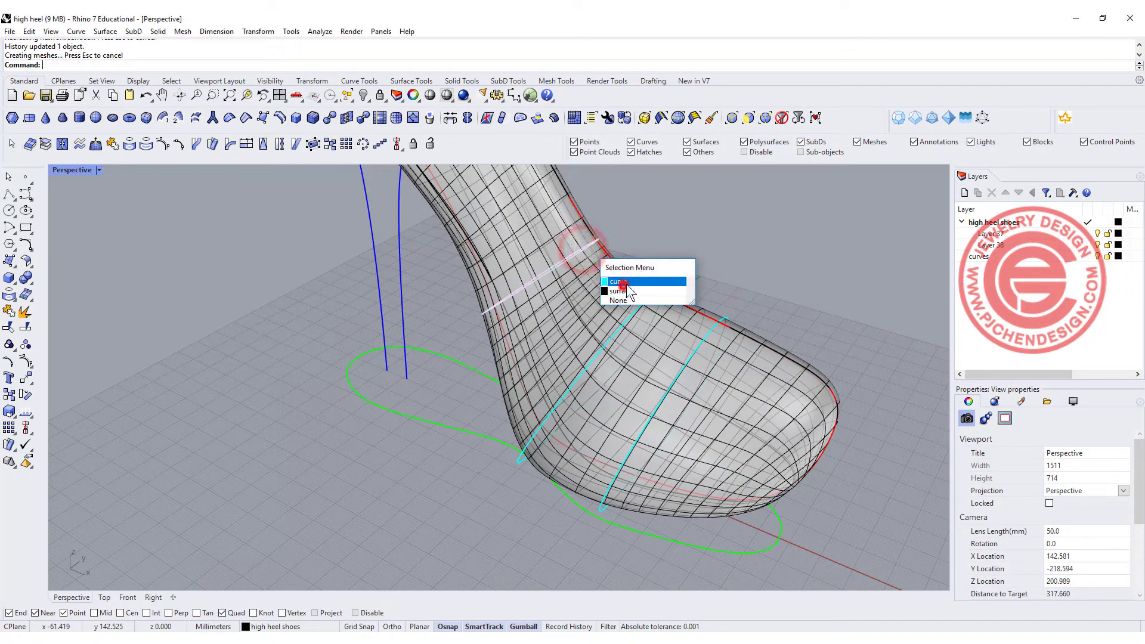
click(614, 283)
scroll(579, 268, down, 3)
scroll(524, 257, up, 5)
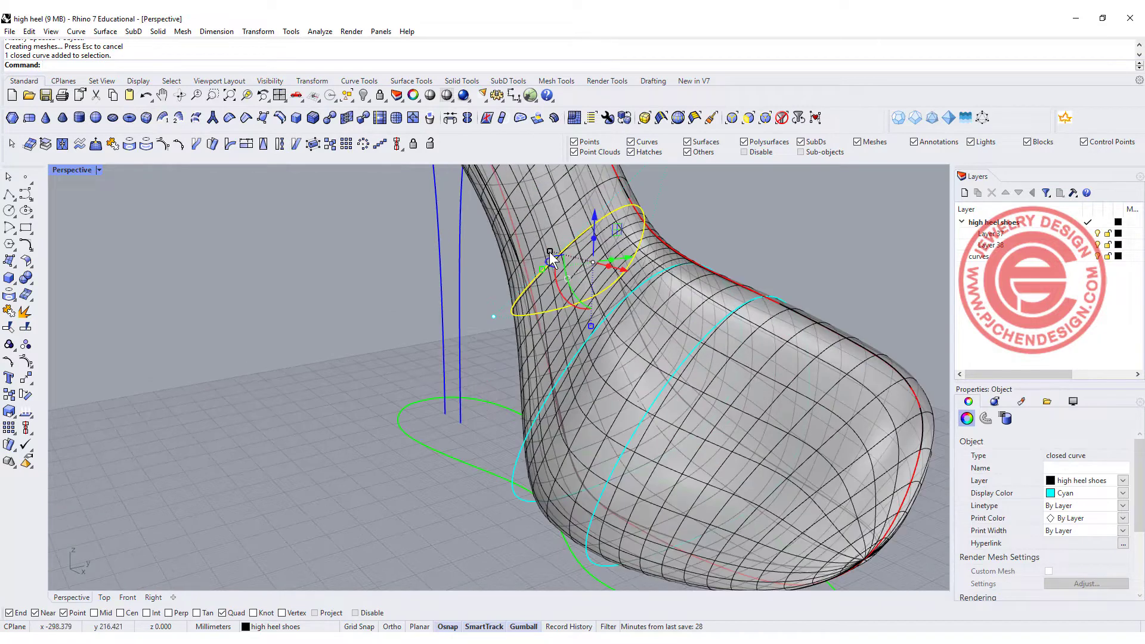
drag(540, 266, 514, 270)
scroll(514, 270, down, 5)
- Scale the cross-section nearest the heel wider sideways and check the reshaped body from the front
right_drag(598, 298, 420, 298)
scroll(483, 274, up, 5)
click(485, 266)
click(520, 296)
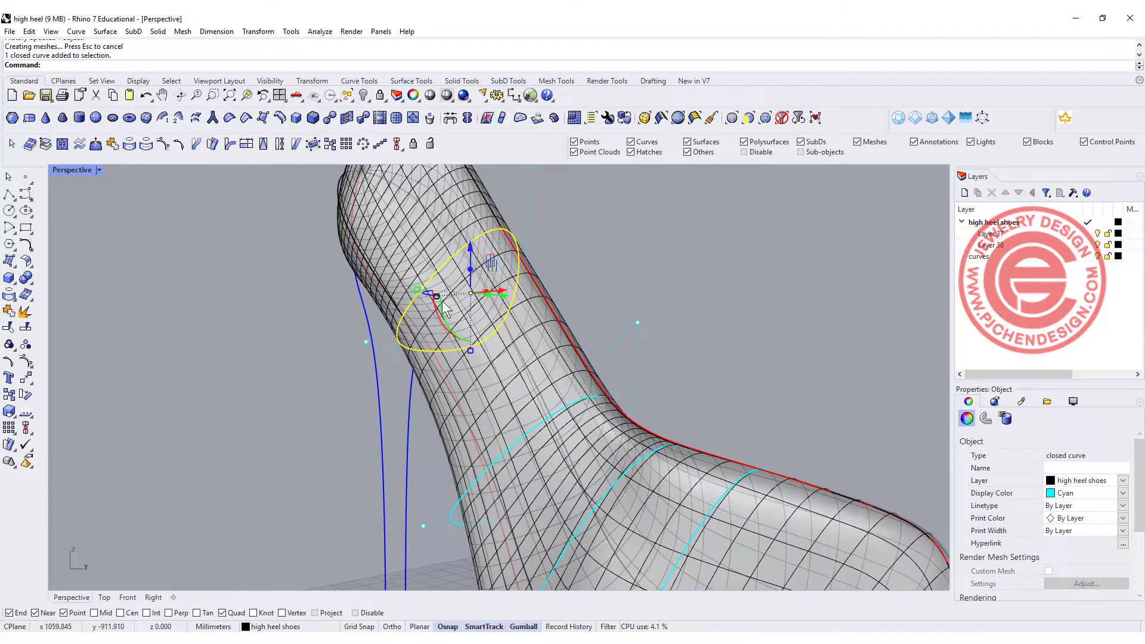
right_drag(435, 302, 407, 296)
drag(407, 293, 382, 294)
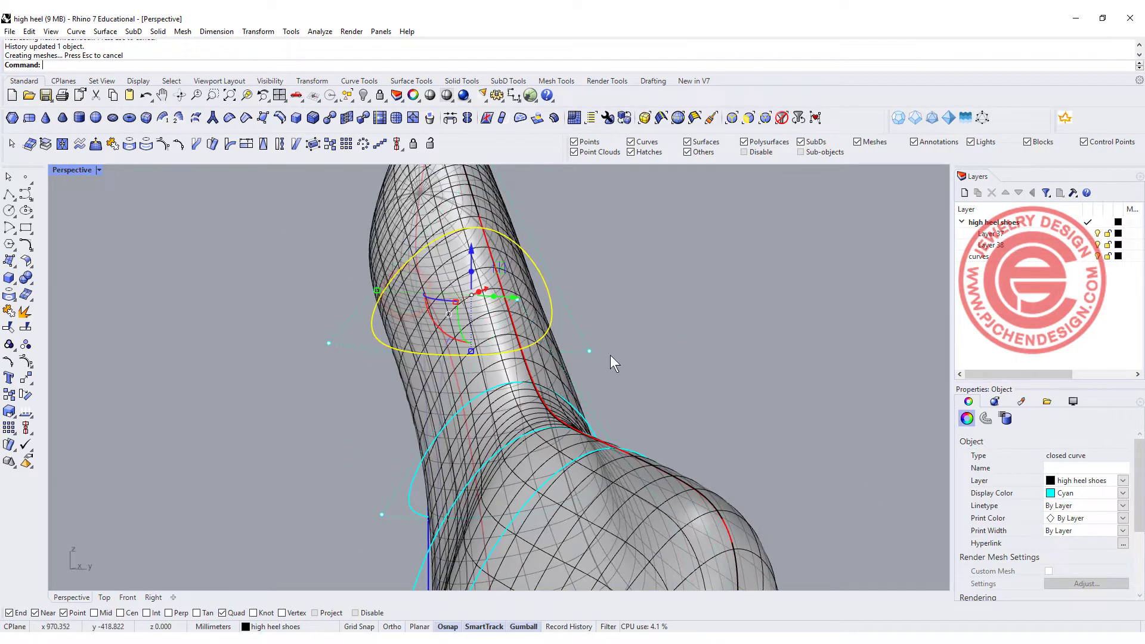
right_drag(644, 333, 607, 360)
scroll(604, 307, up, 4)
scroll(587, 312, down, 4)
right_drag(585, 322, 567, 350)
scroll(529, 333, up, 4)
- Try to pull the upper control point of the section nearest the heel up and away from the shoe body
click(522, 330)
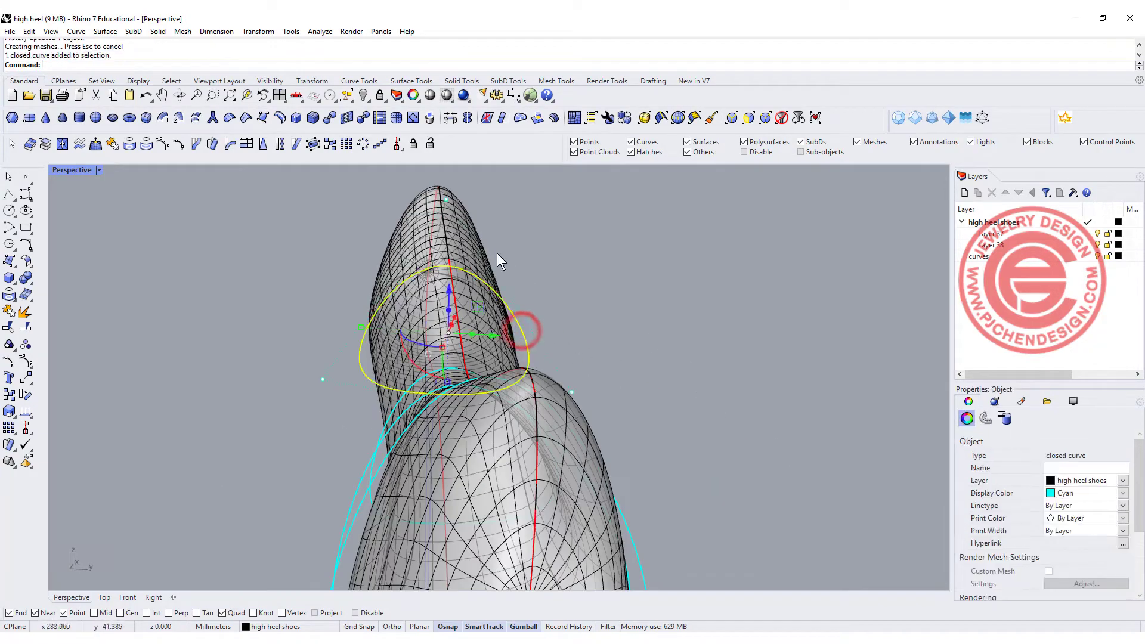
click(446, 198)
click(744, 324)
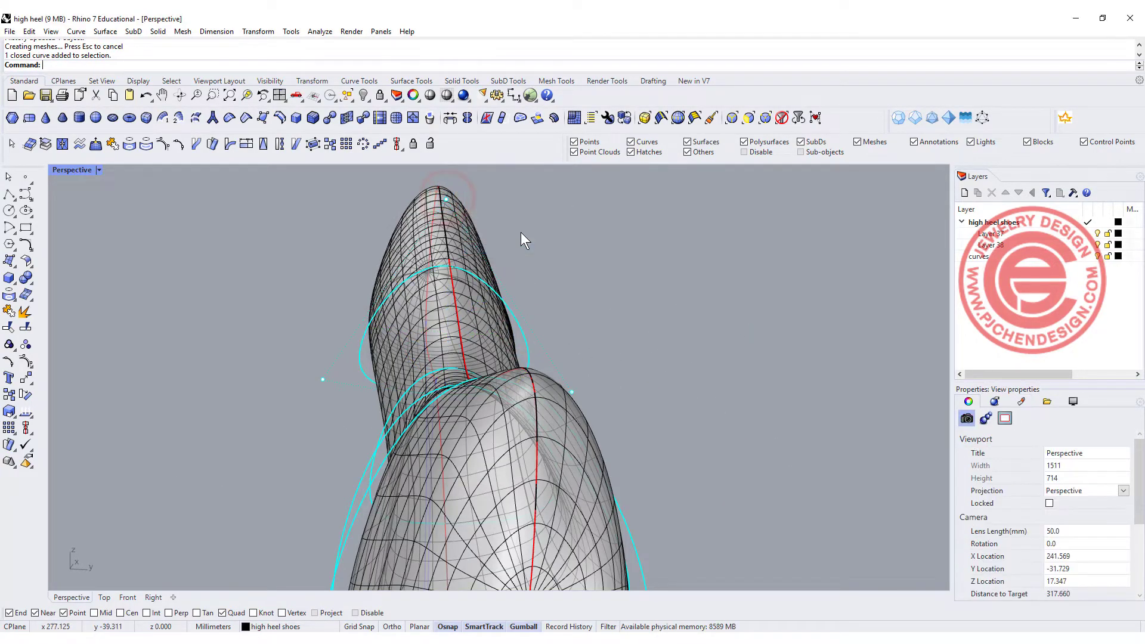
right_drag(520, 232, 575, 290)
scroll(627, 280, down, 4)
click(588, 282)
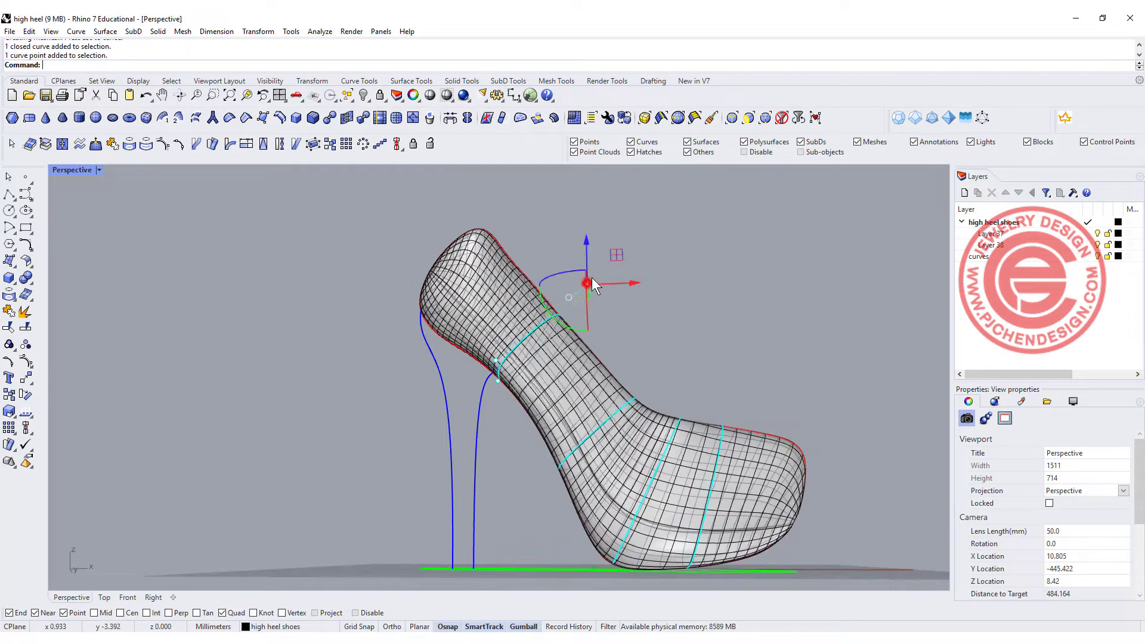
drag(588, 284, 599, 259)
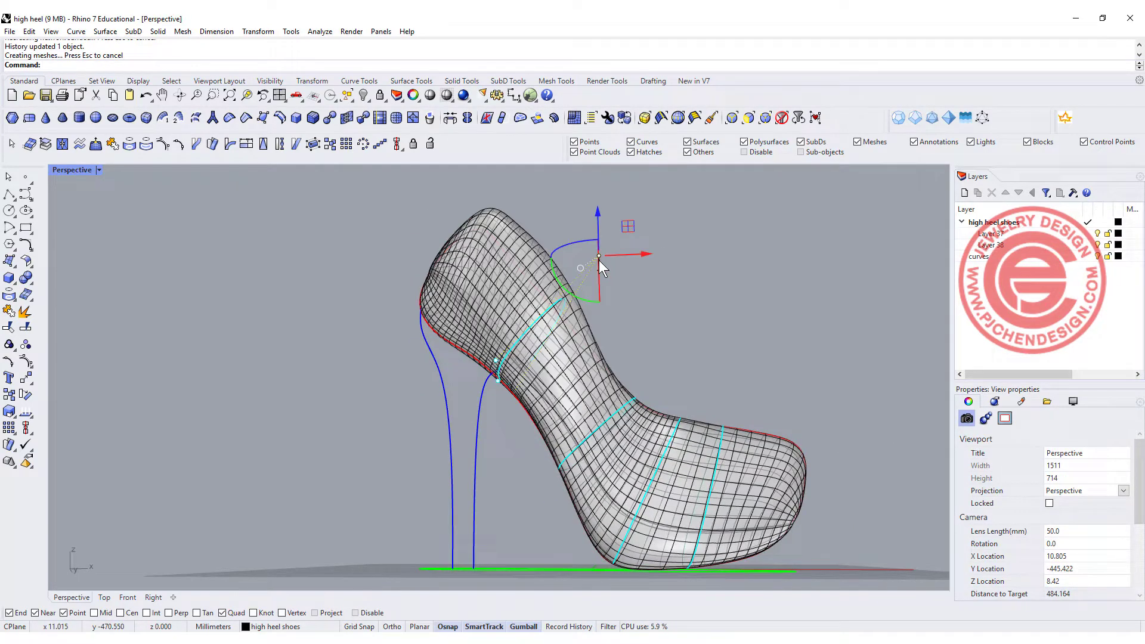
key(ctrl+z)
click(685, 285)
- Try to move a control point of the red upper profile outward above the instep to reshape the surface
scroll(600, 345, up, 4)
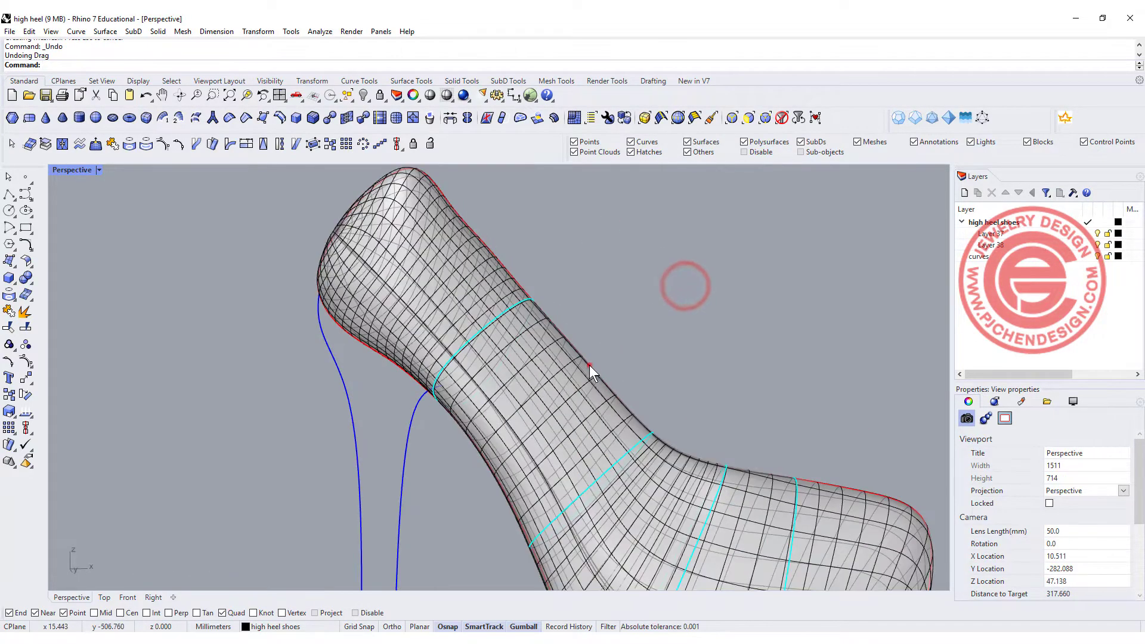
click(589, 366)
click(620, 390)
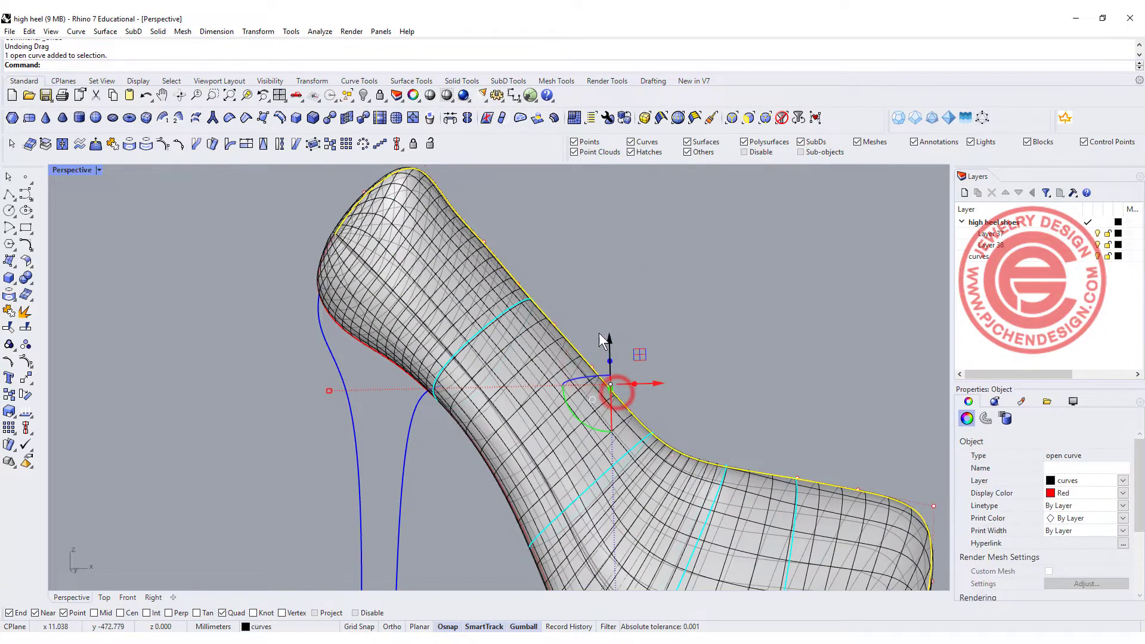
click(556, 324)
drag(583, 297, 629, 268)
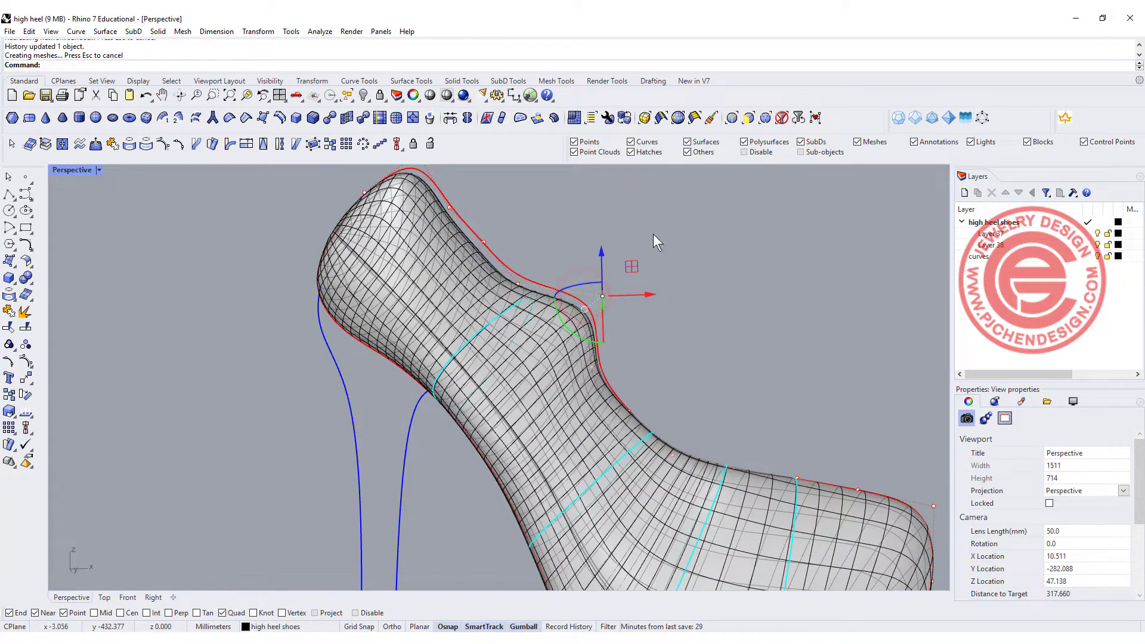
key(ctrl+z)
scroll(685, 327, down, 5)
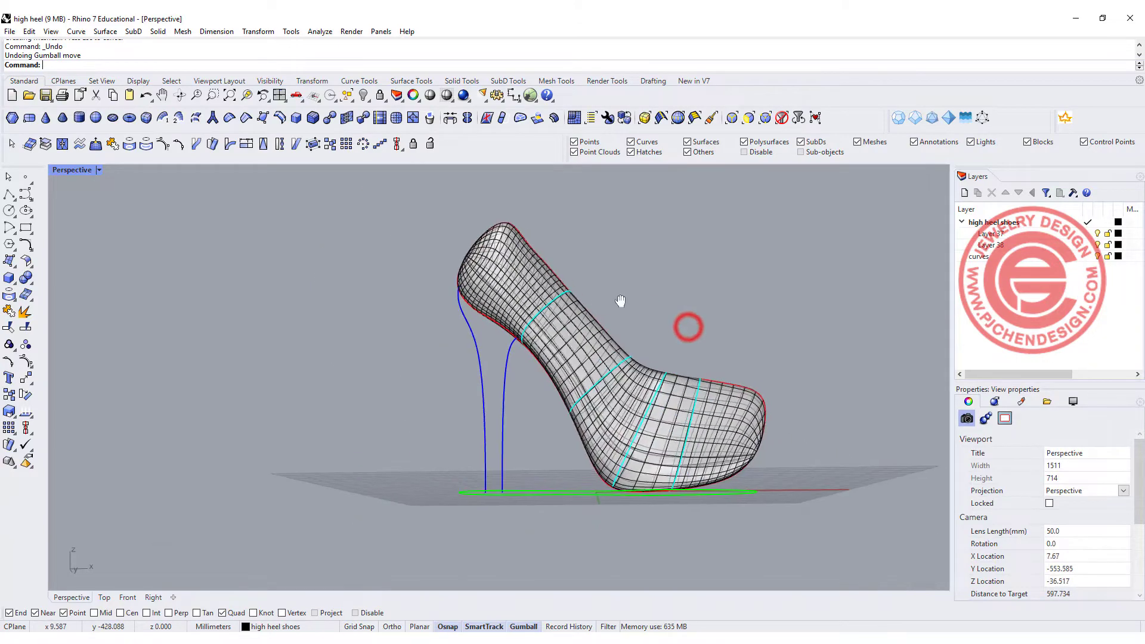
- Show the hidden objects again and view the shoe in the Front viewport
right_drag(685, 326, 523, 332)
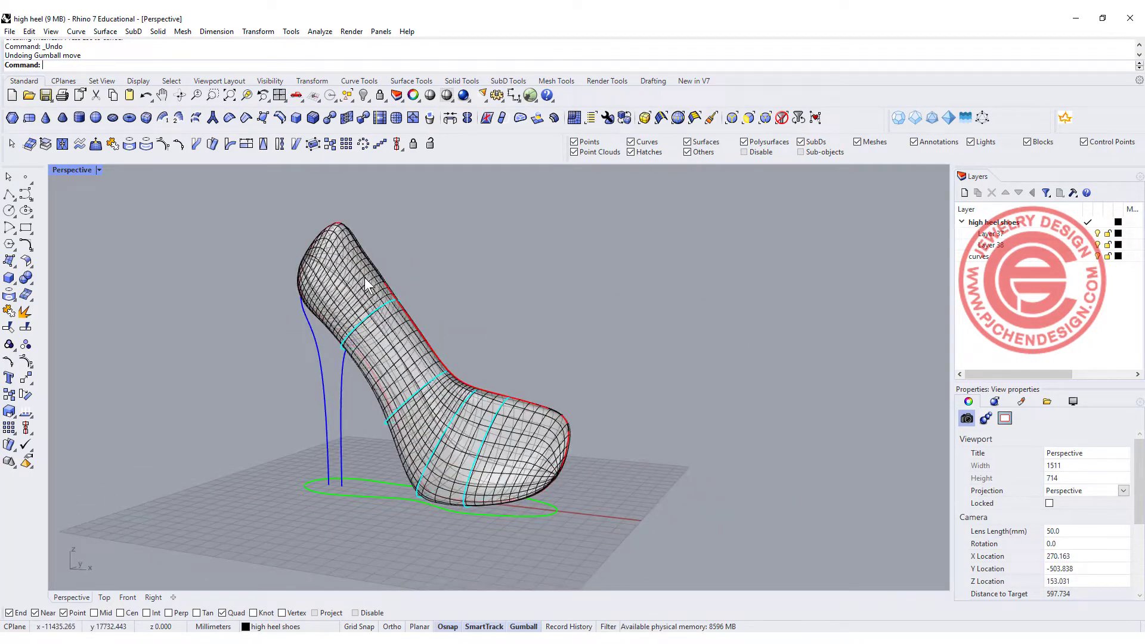
right_drag(481, 295, 480, 359)
scroll(487, 442, up, 3)
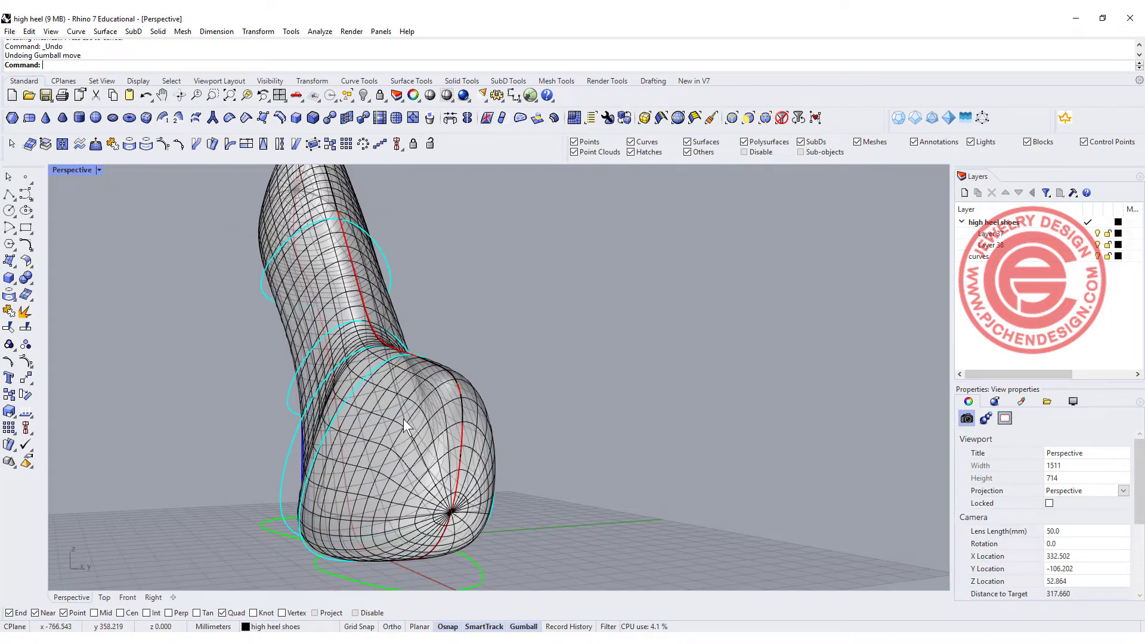
right_drag(403, 419, 605, 439)
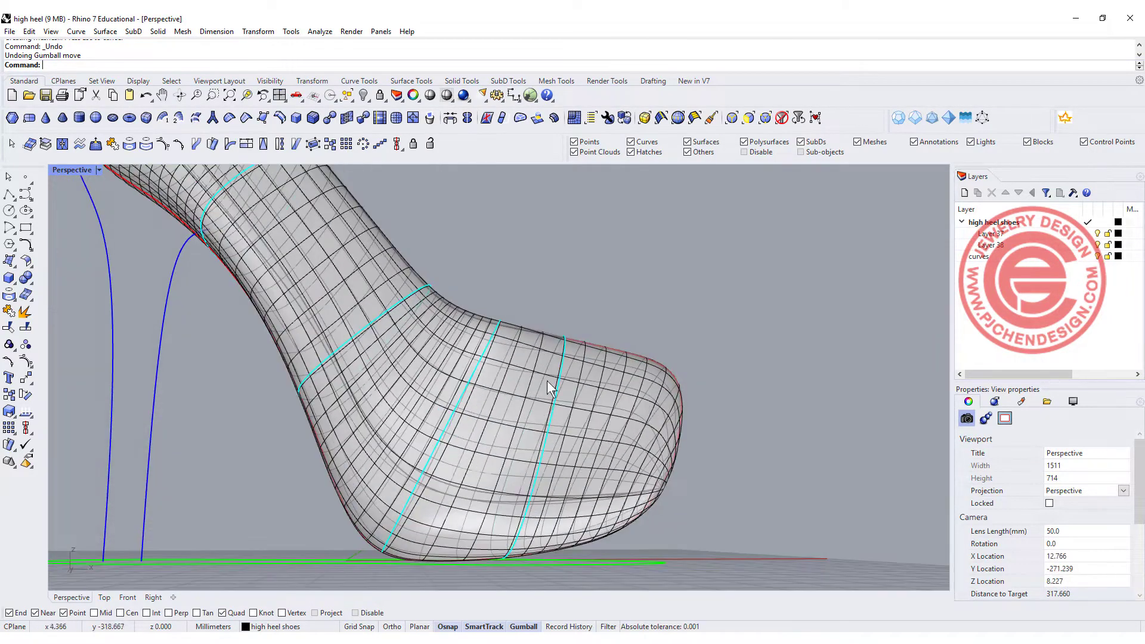
scroll(548, 376, down, 5)
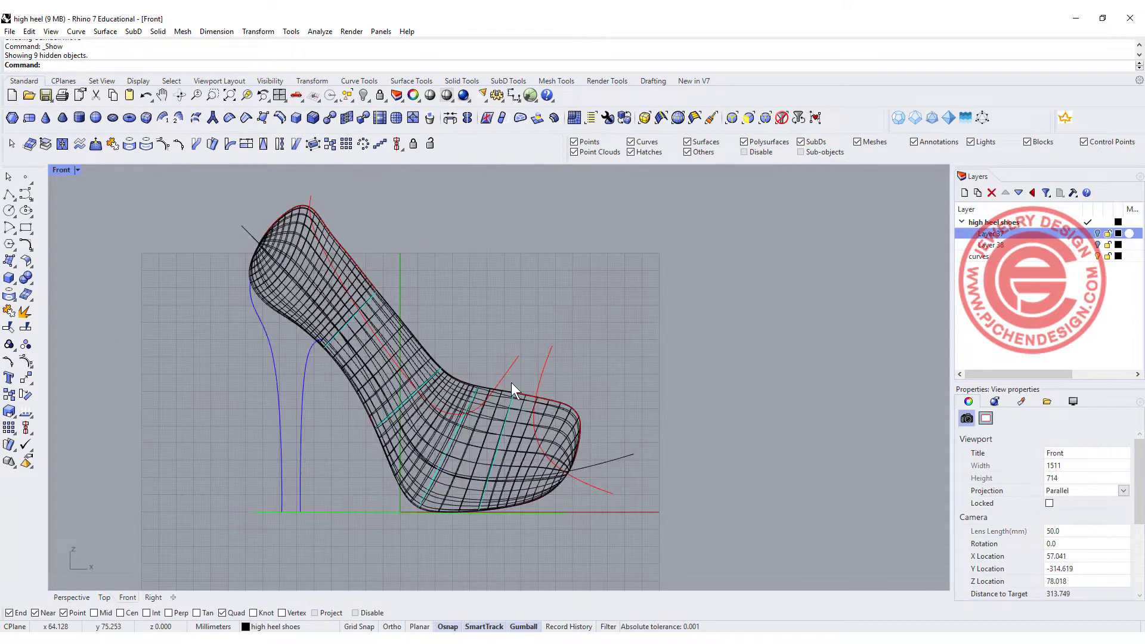
- Trim the shoe body surface above the instep opening, using the two red open curves as cutting objects
scroll(510, 380, up, 2)
right_drag(510, 378, 542, 356)
click(539, 349)
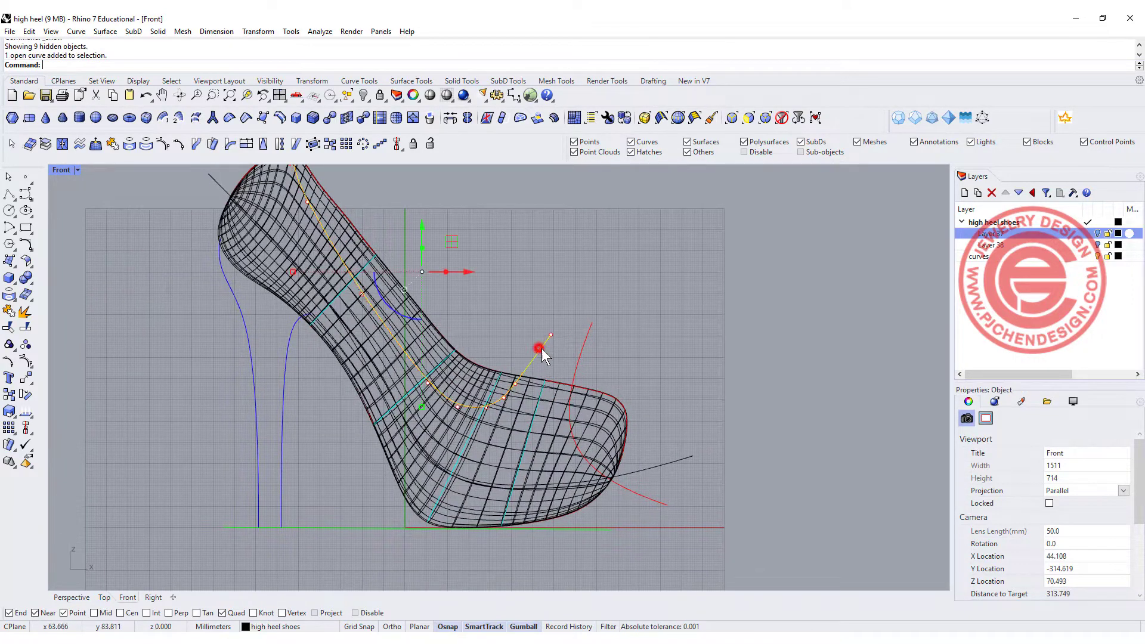
click(581, 345)
scroll(505, 305, down, 1)
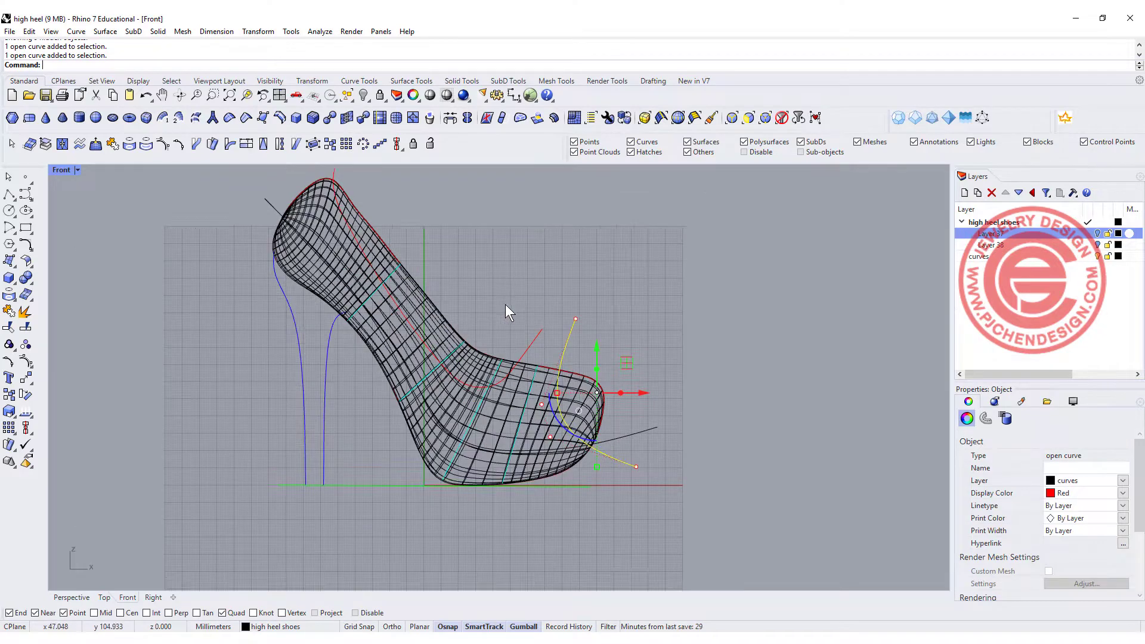
right_drag(505, 305, 502, 327)
click(504, 362)
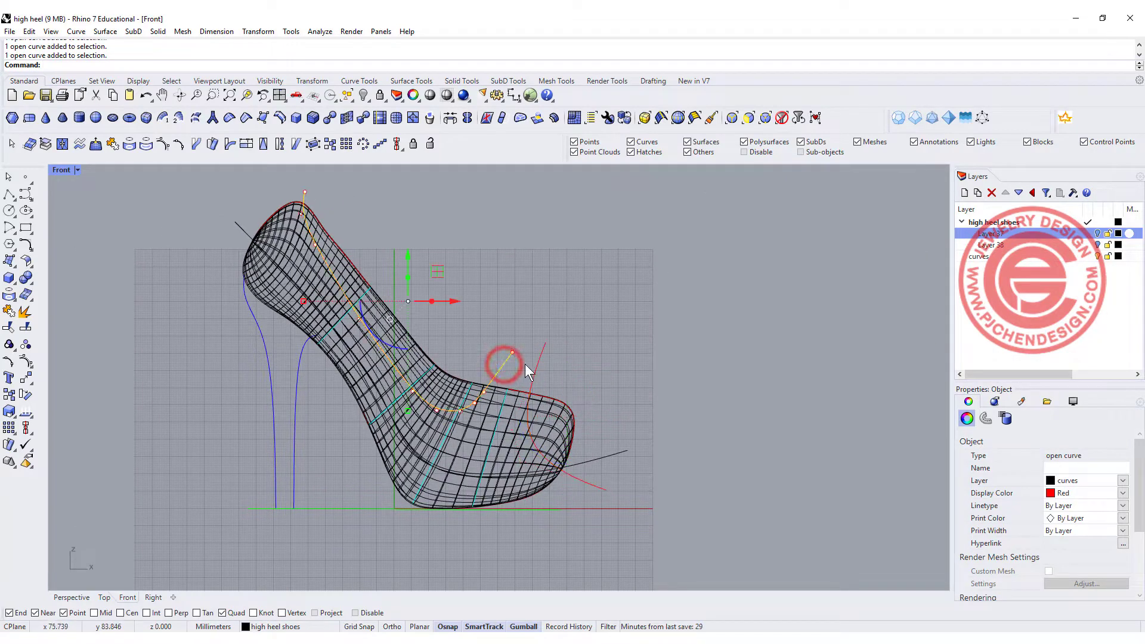
shift+click(539, 362)
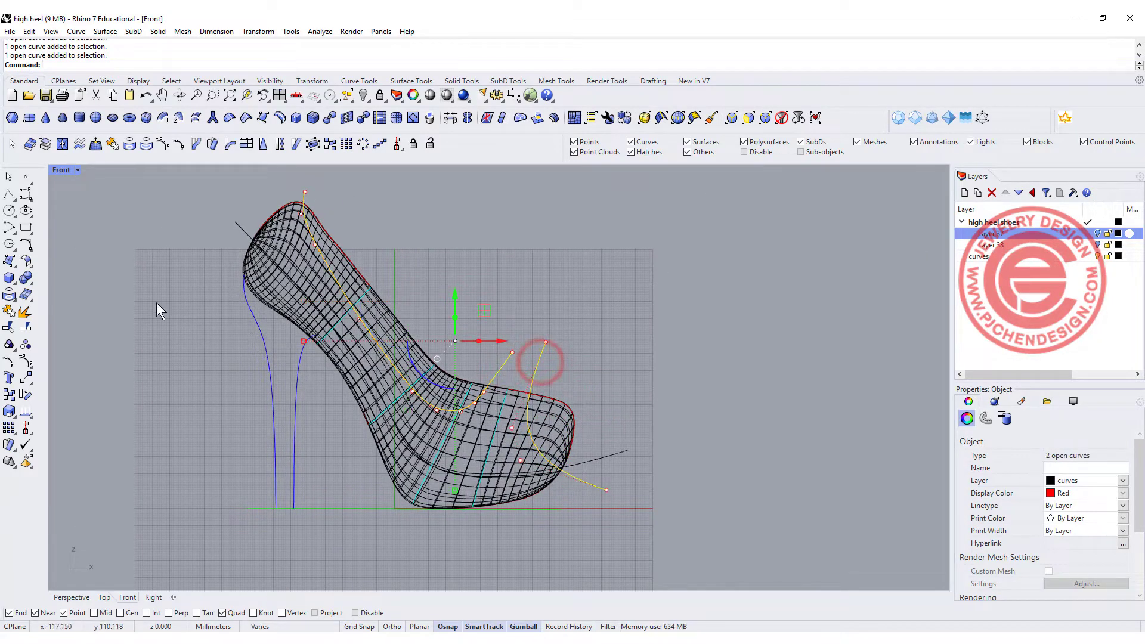
click(9, 328)
scroll(428, 374, up, 5)
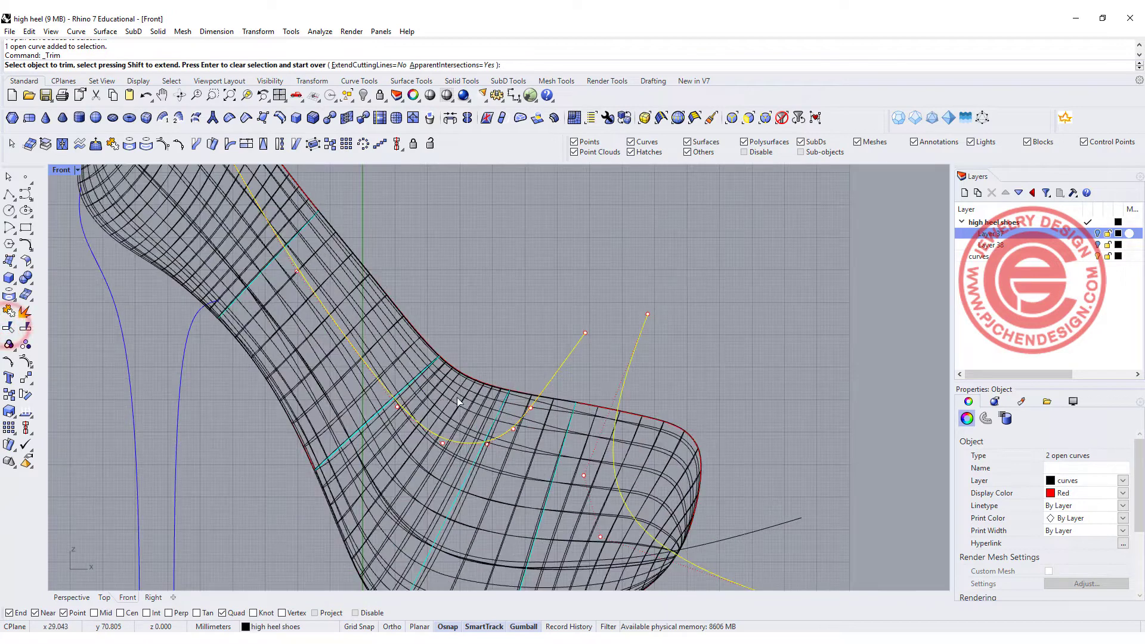
click(444, 387)
click(441, 398)
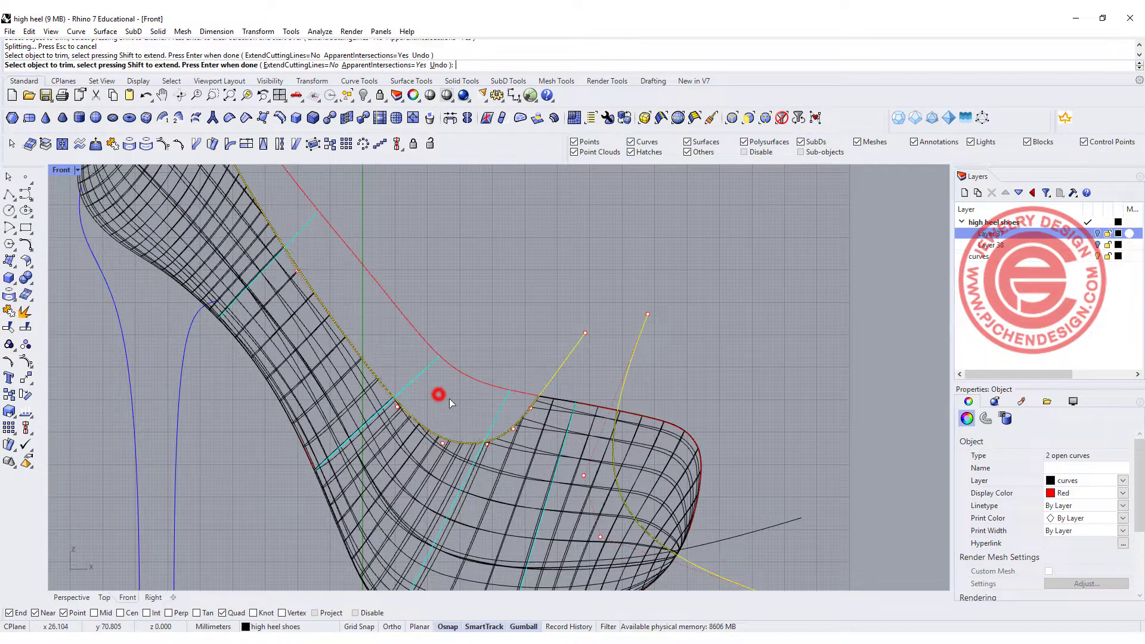
- Trim away the toe tip beyond the front red curve, finish trimming, accept the history break and clear the selection
click(651, 455)
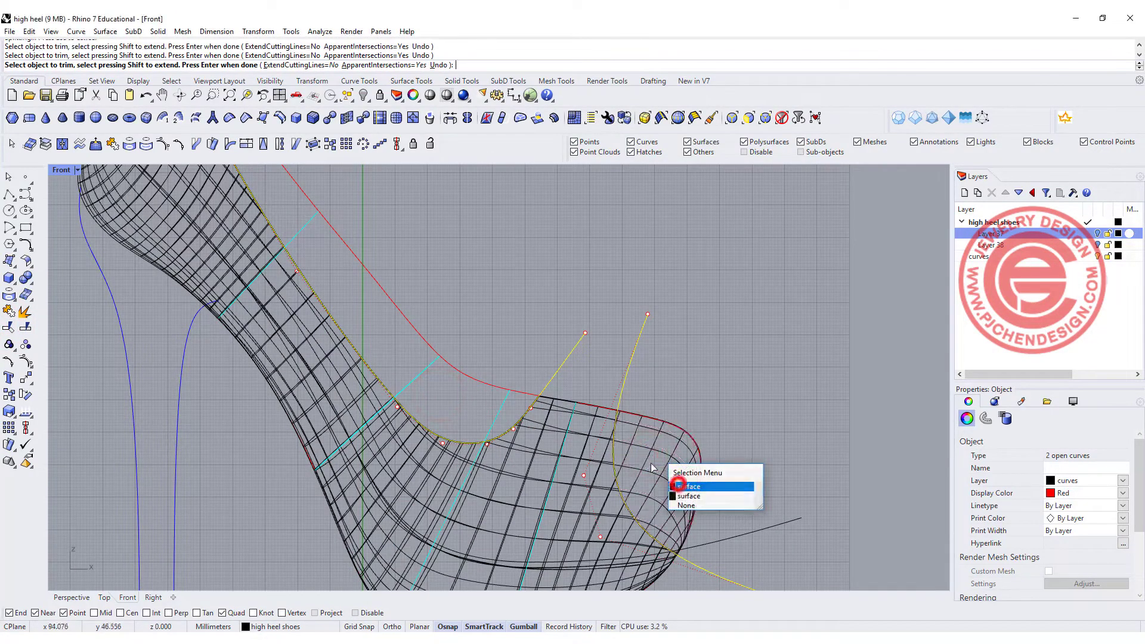
click(685, 487)
scroll(721, 397, down, 5)
key(Return)
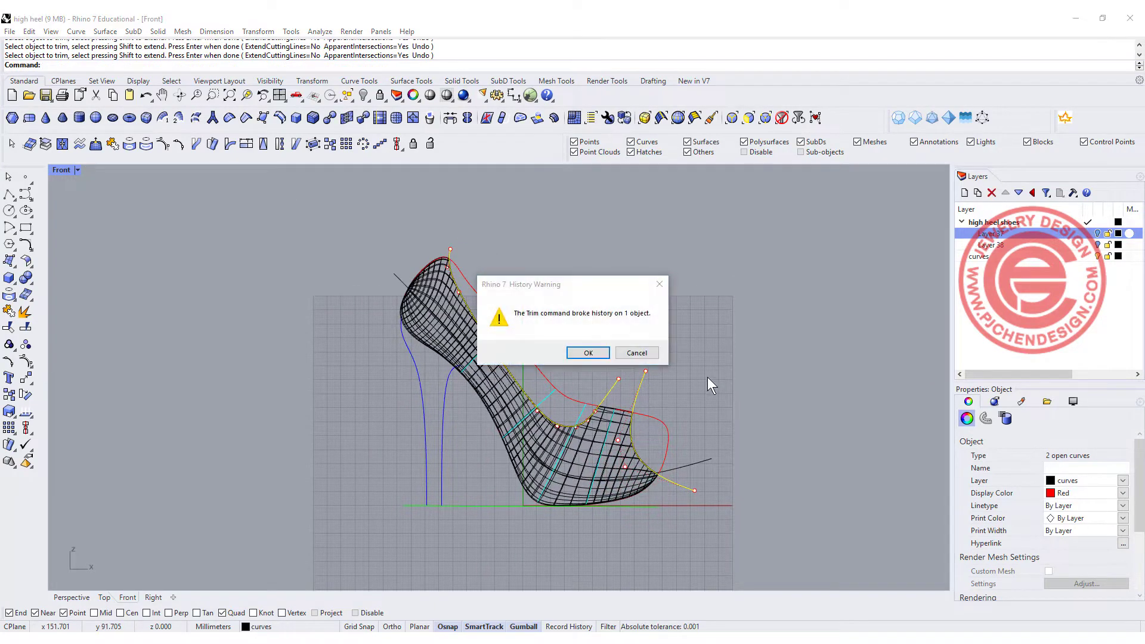
click(577, 349)
key(Escape)
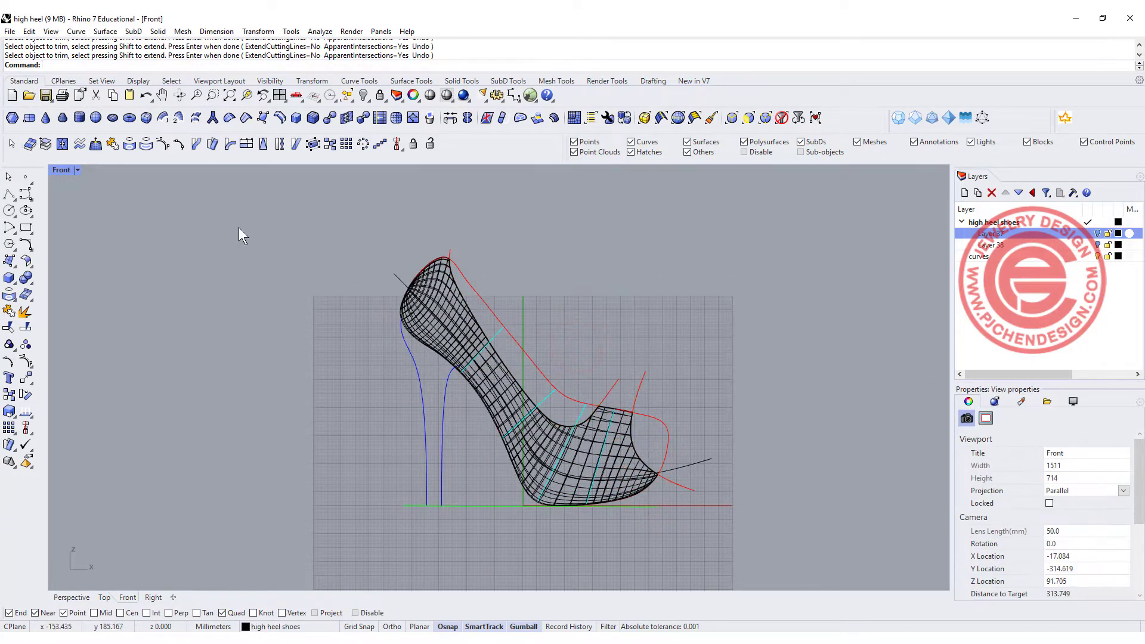
- Try to scale the middle cyan cross-section curve lengthwise to test whether the trimmed surface still follows it
double_click(62, 170)
scroll(716, 262, up, 5)
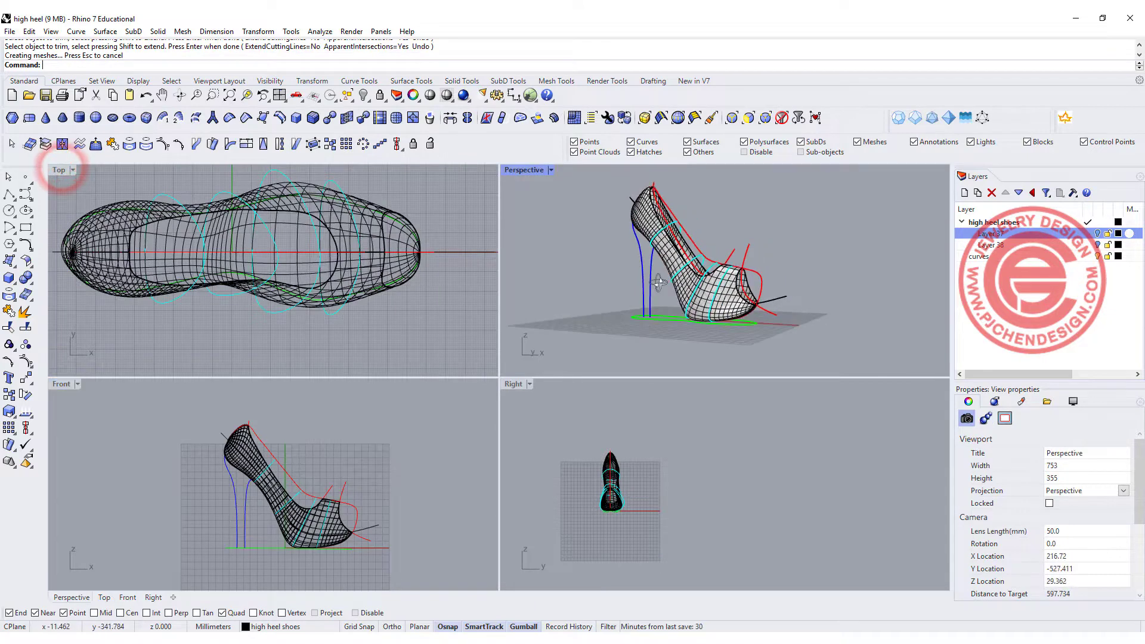
click(718, 259)
scroll(718, 259, up, 3)
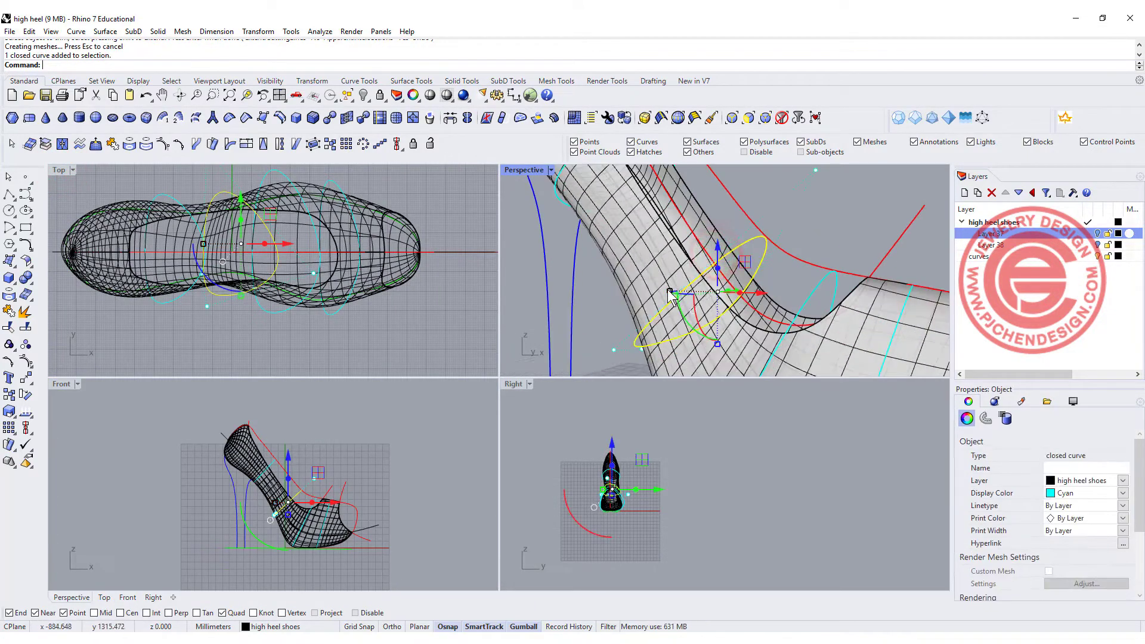
drag(685, 290, 643, 290)
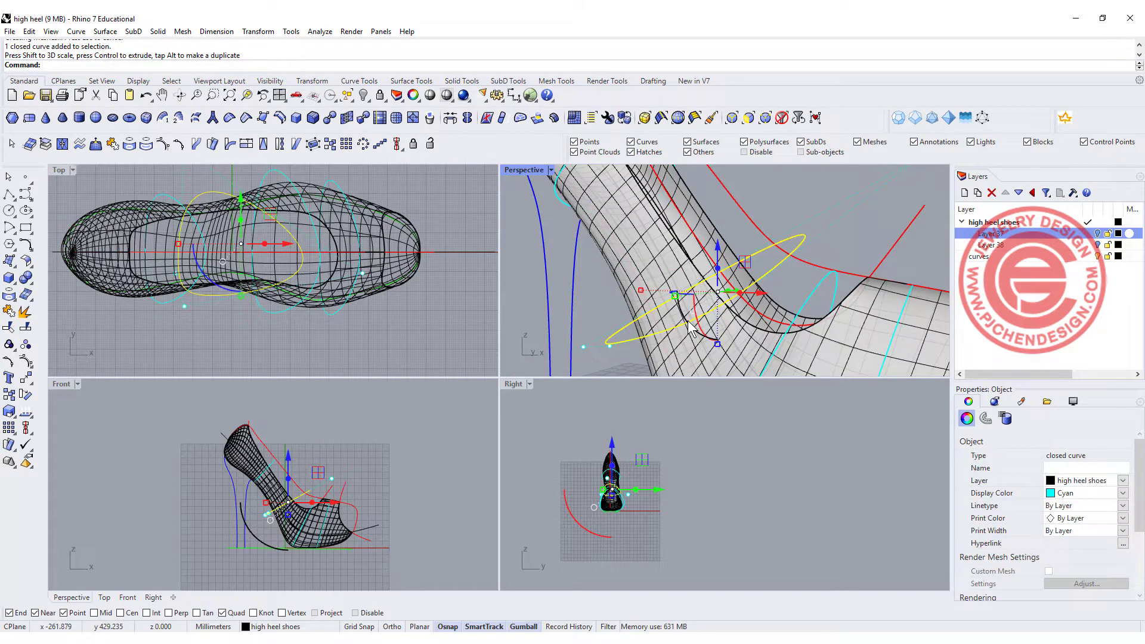
key(ctrl+z)
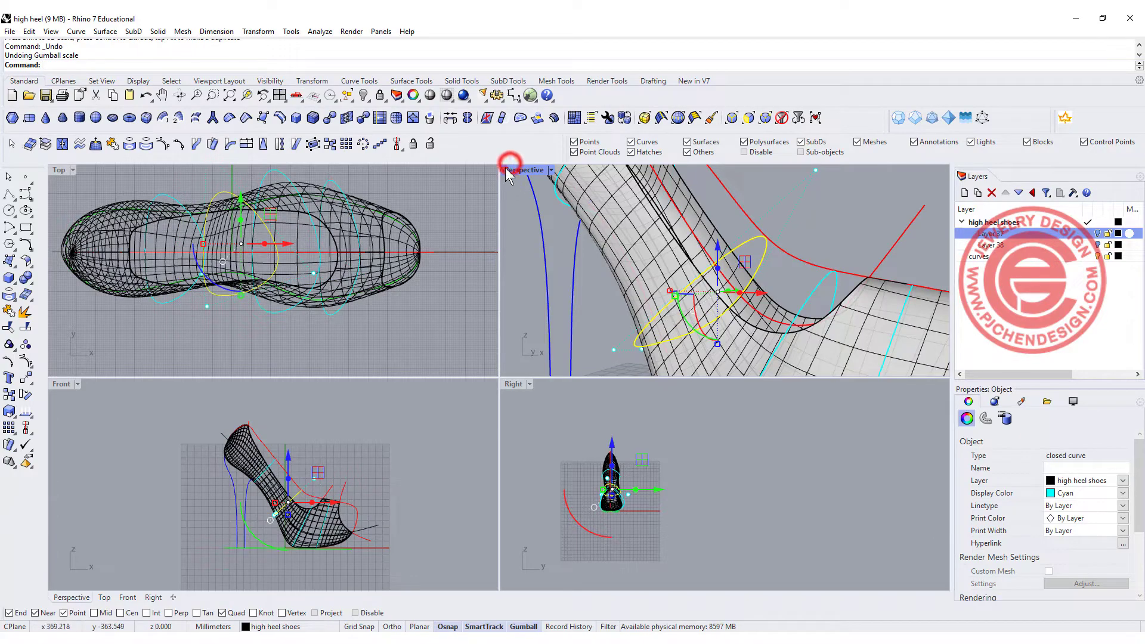
- Offset the trimmed shoe surface outward by 2.5 mm with the Solid option set to Yes
double_click(505, 170)
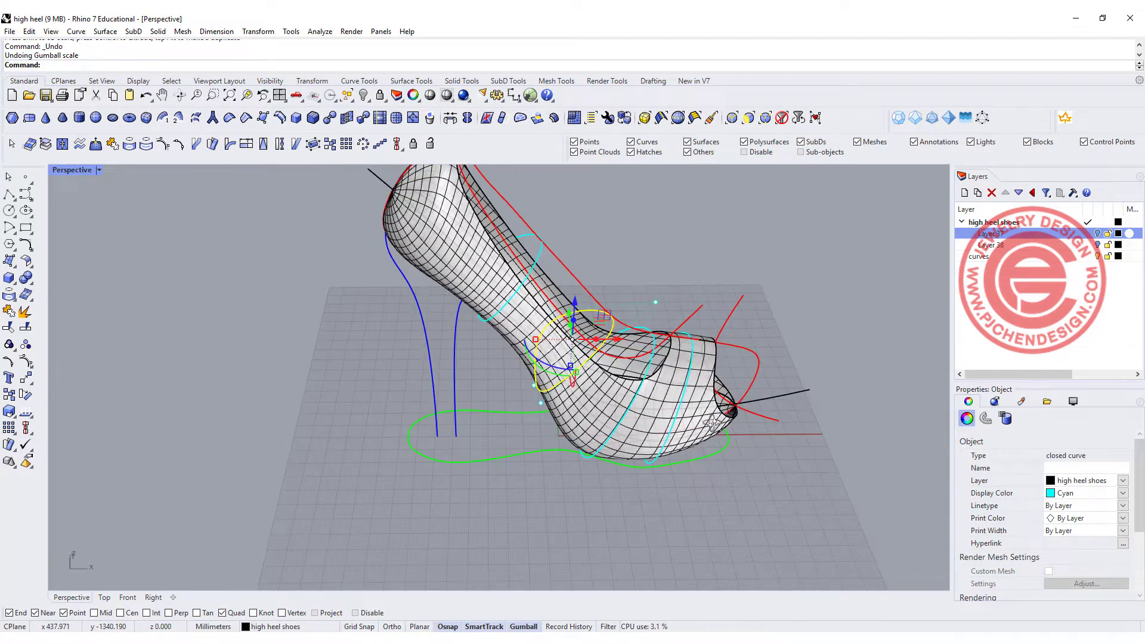
right_drag(712, 421, 529, 363)
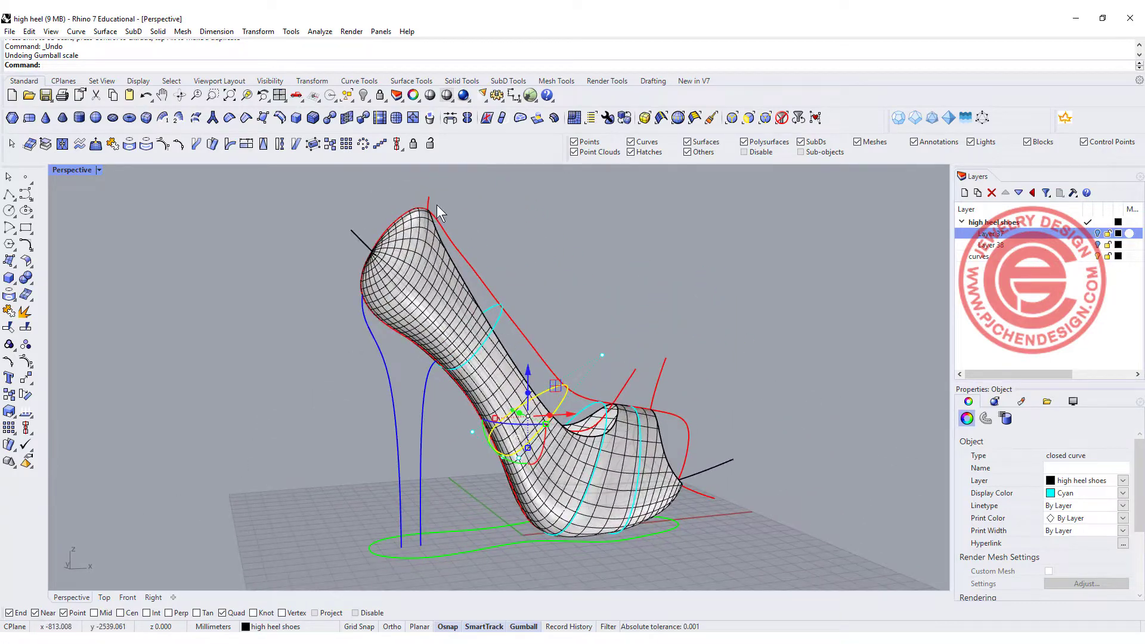
right_drag(438, 212, 616, 377)
click(634, 410)
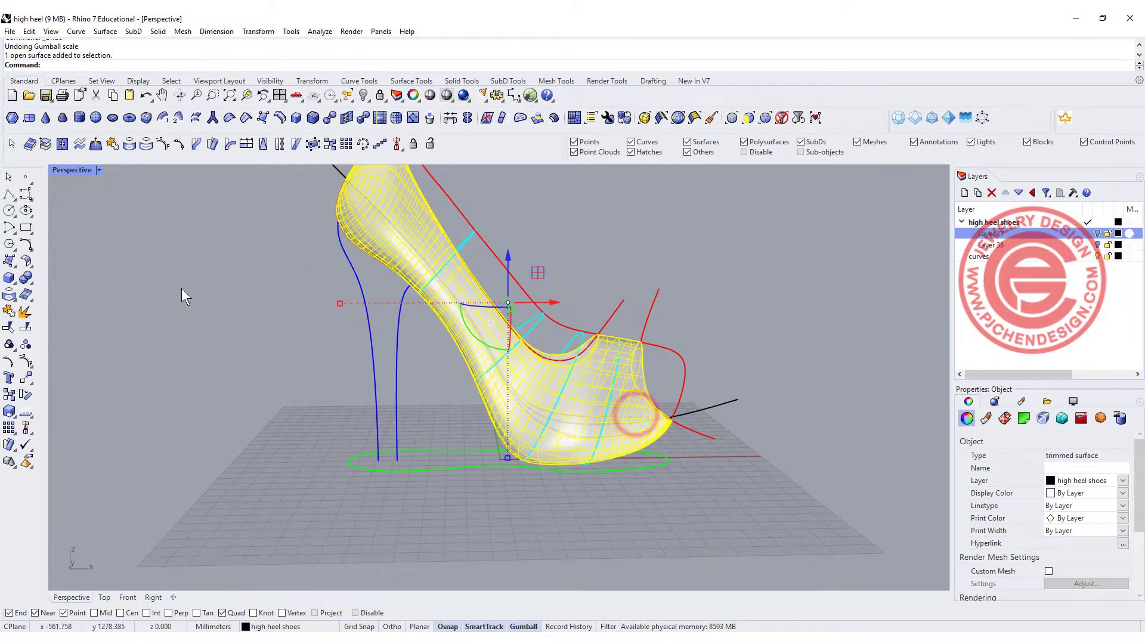
click(27, 265)
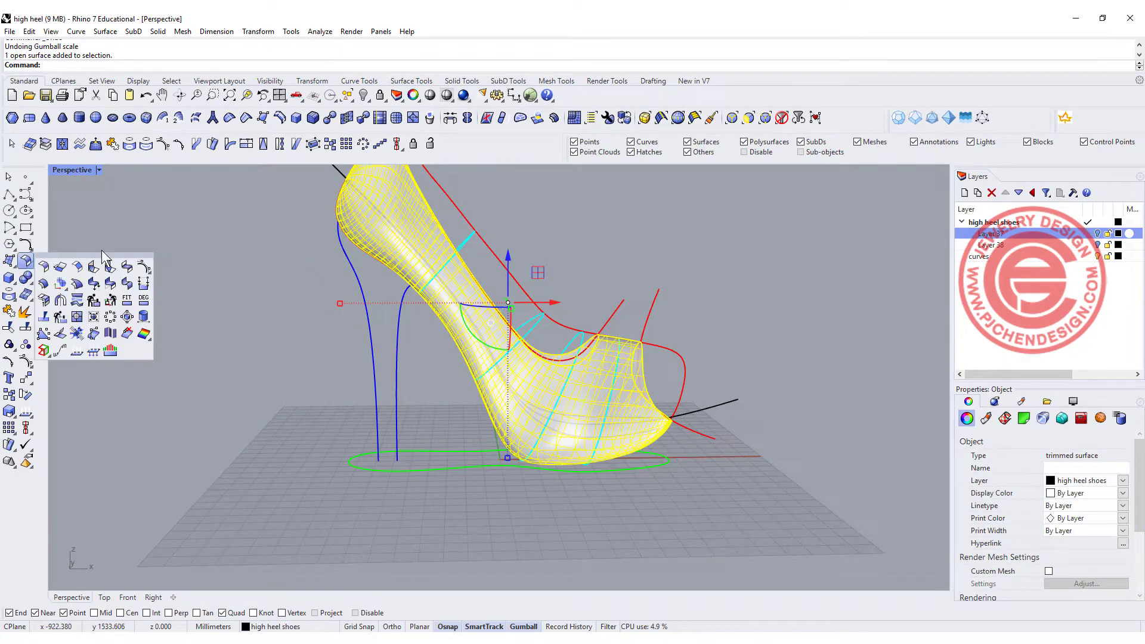
click(41, 284)
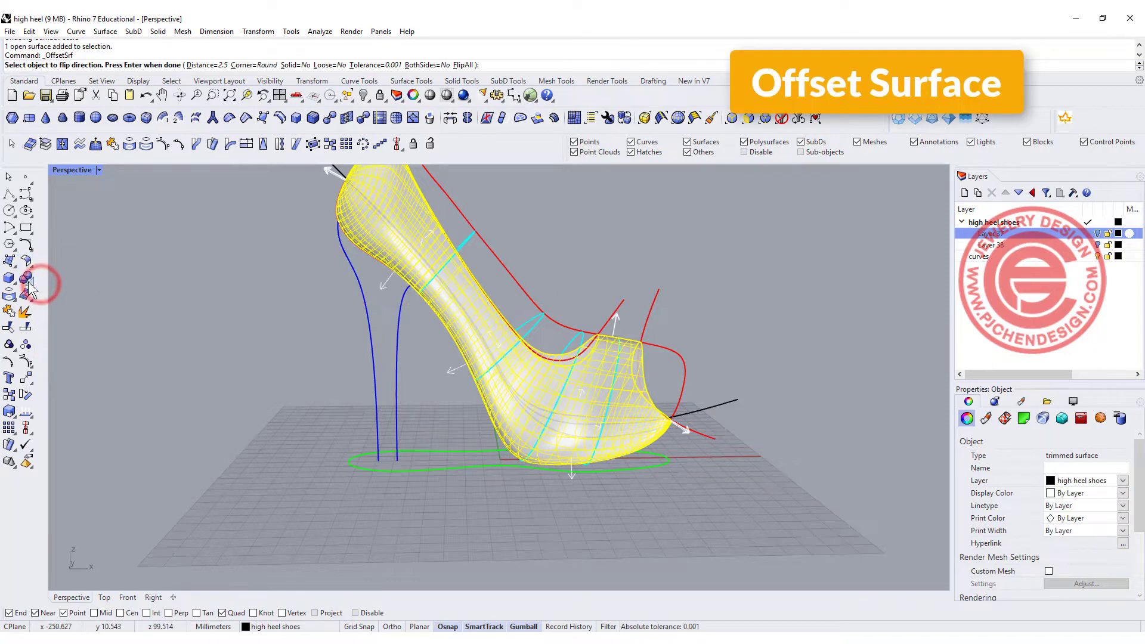
scroll(485, 372, up, 3)
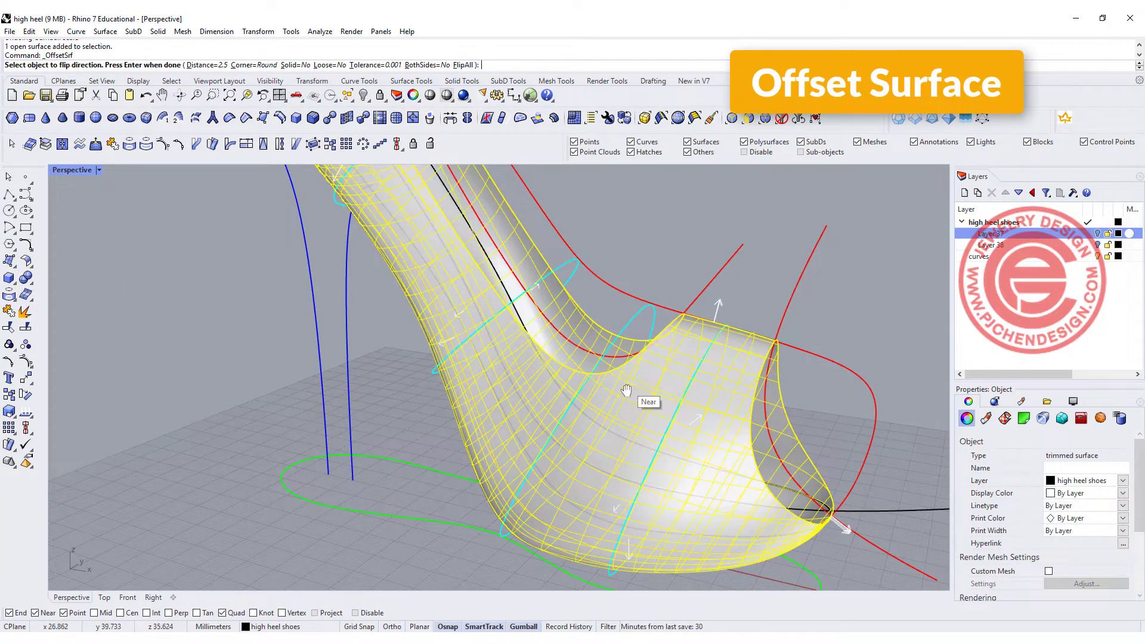
scroll(626, 390, down, 4)
scroll(566, 391, up, 2)
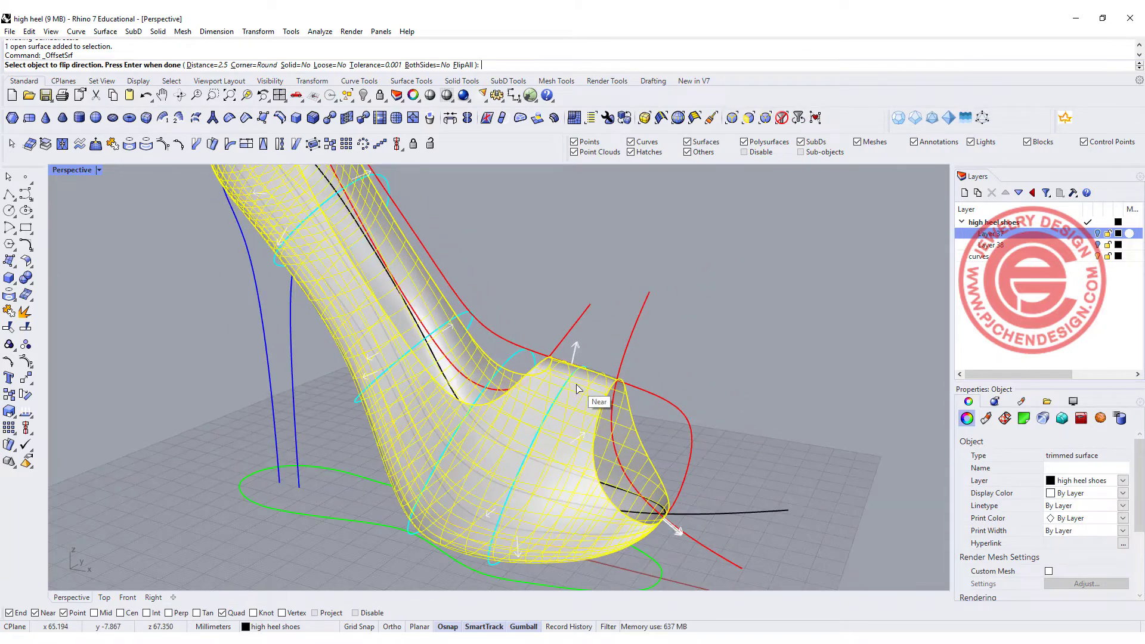
scroll(573, 353, down, 1)
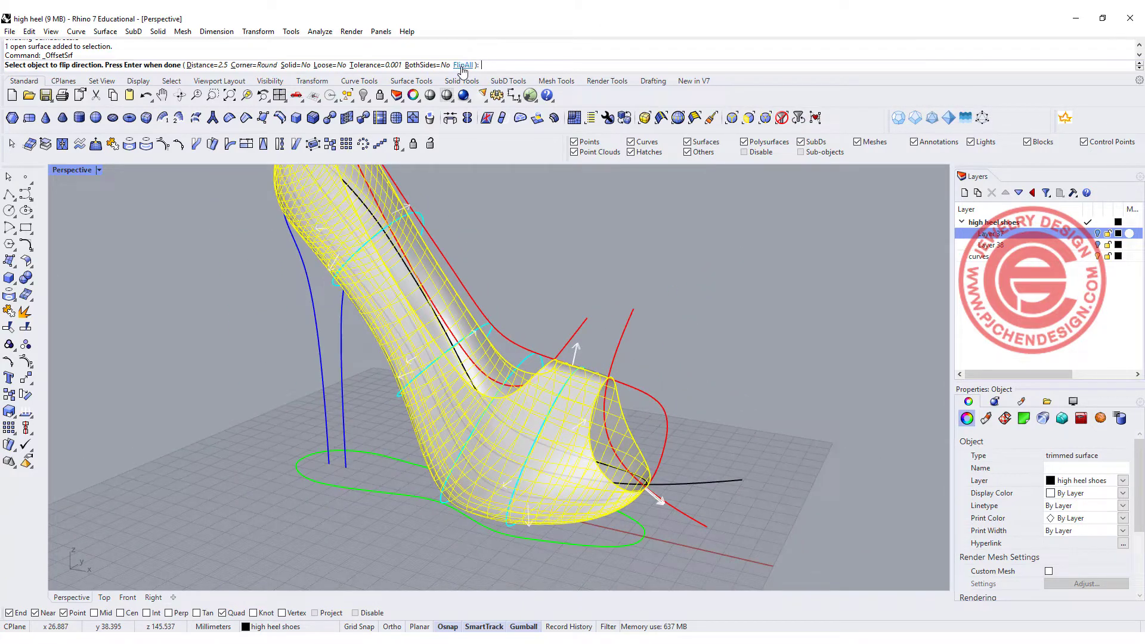
click(463, 65)
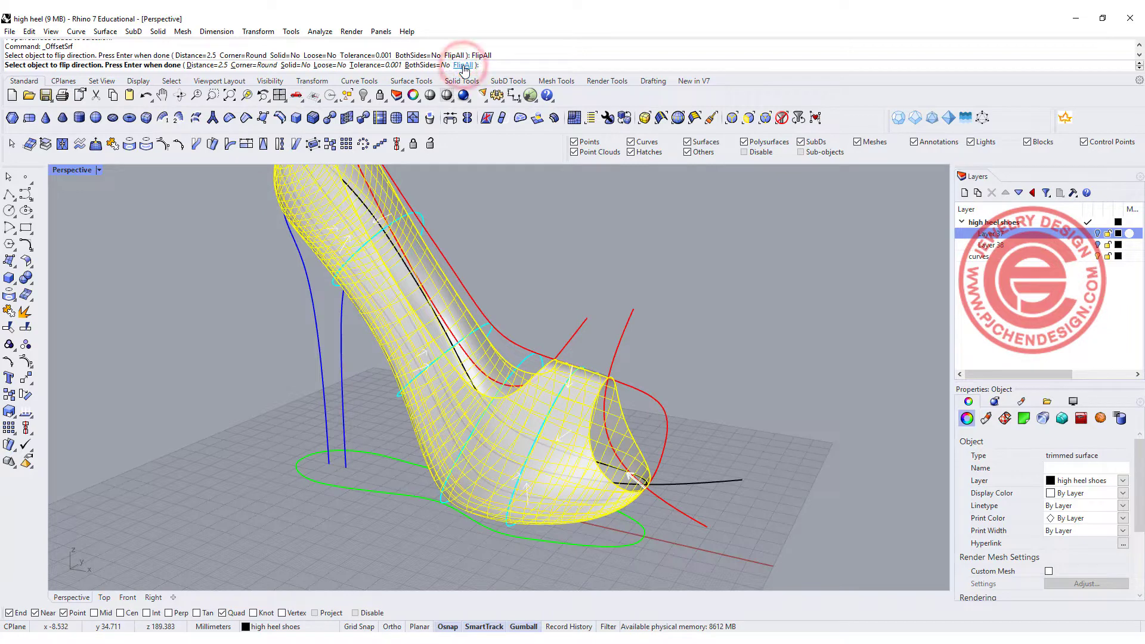
click(463, 65)
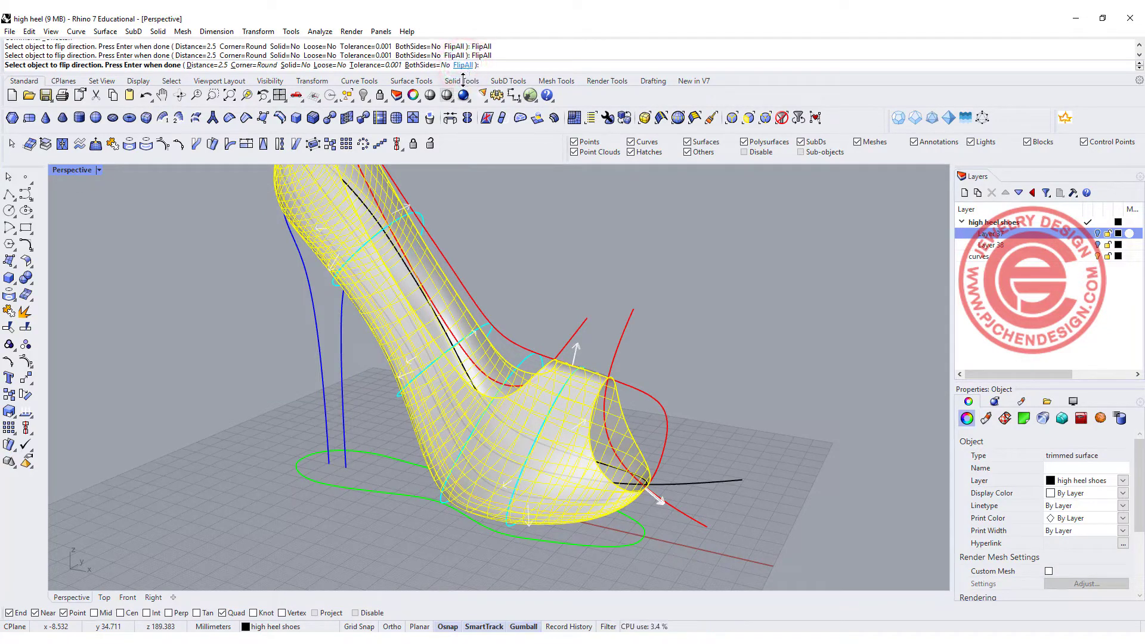
mouse_move(663, 361)
right_down()
mouse_move(641, 365)
mouse_move(668, 368)
right_up()
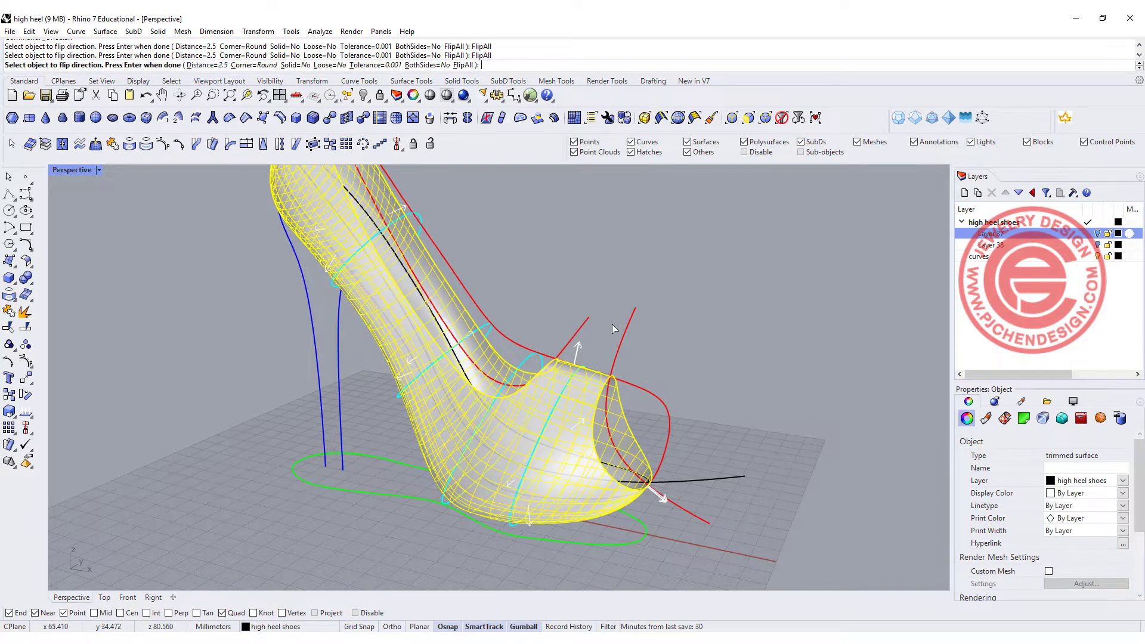
click(296, 65)
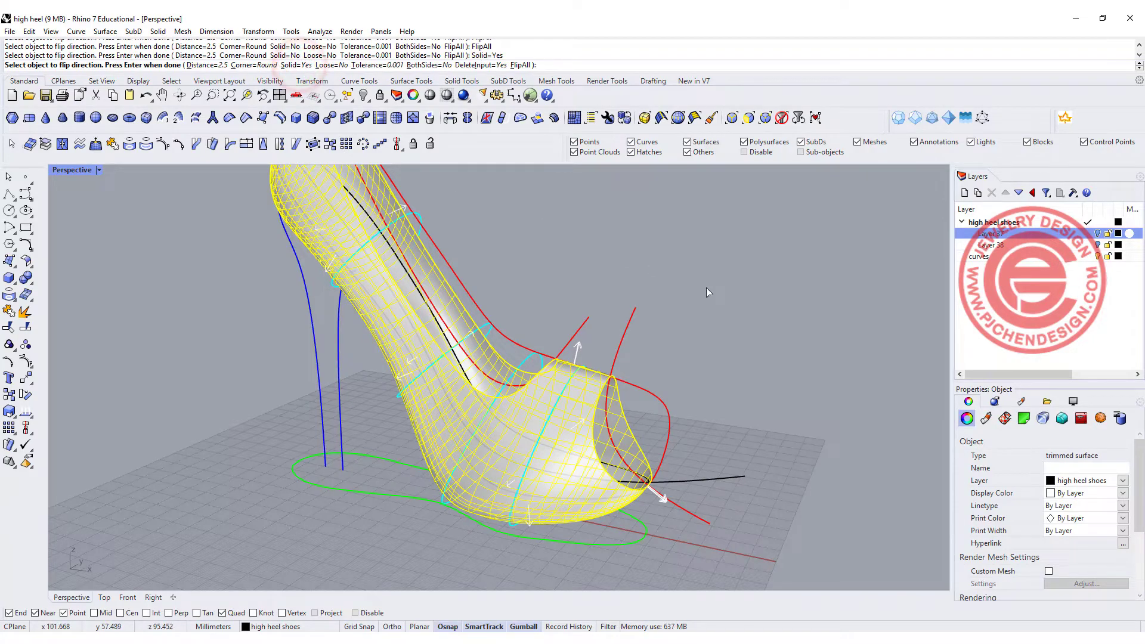
key(Return)
- Examine the wall thickness around the toe and instep openings of the solid shoe, using the Rendered display mode
right_drag(714, 340, 588, 454)
scroll(574, 425, up, 4)
scroll(591, 462, up, 6)
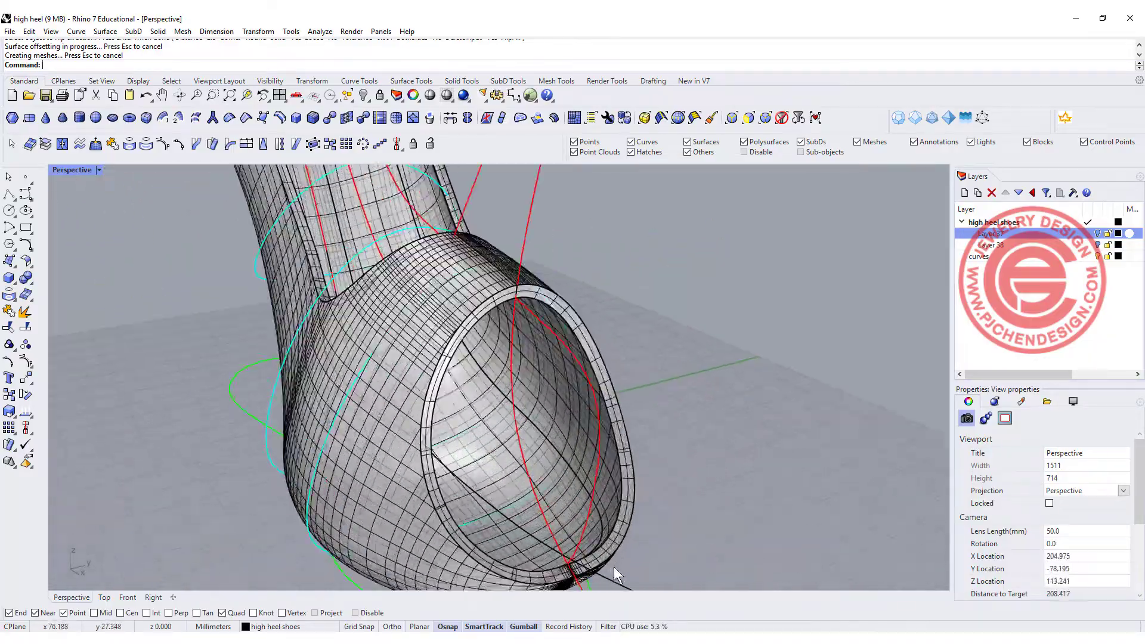
right_drag(644, 560, 520, 306)
click(97, 170)
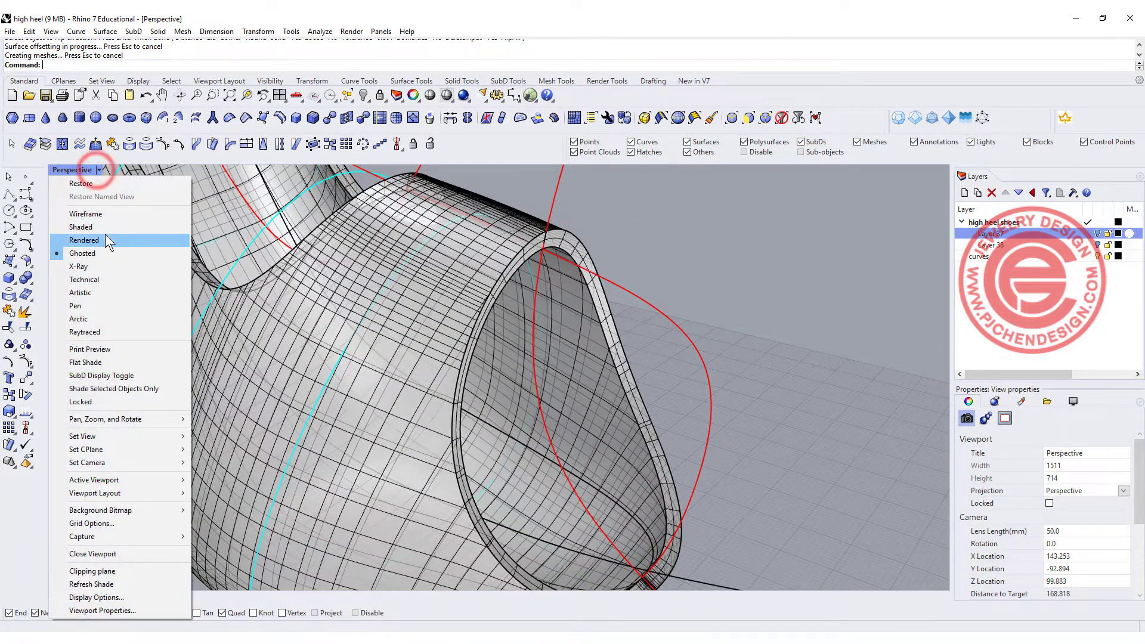
click(106, 237)
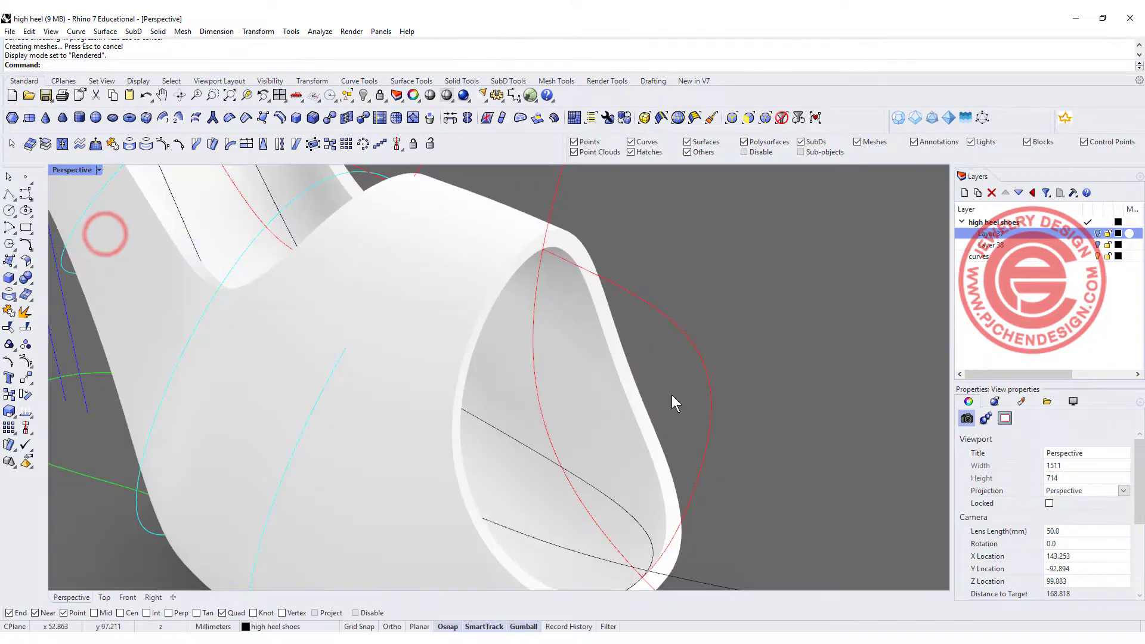
right_drag(675, 402, 585, 351)
scroll(527, 332, up, 5)
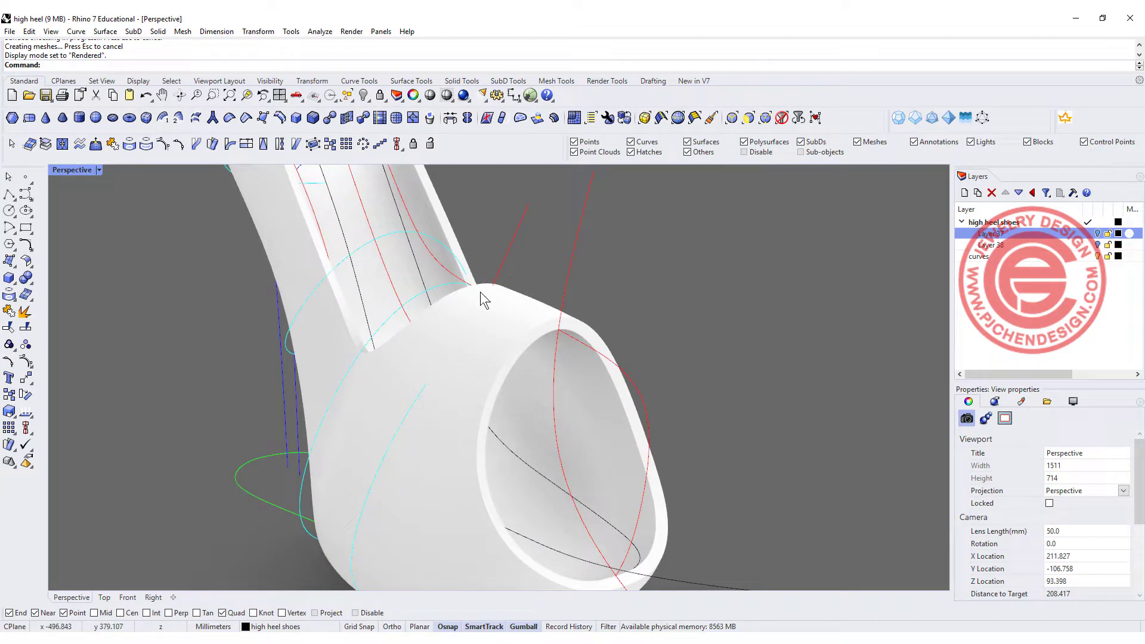
- Fillet the outer and inner edges around the toe opening of the solid shoe with a 0.3 mm radius
click(21, 257)
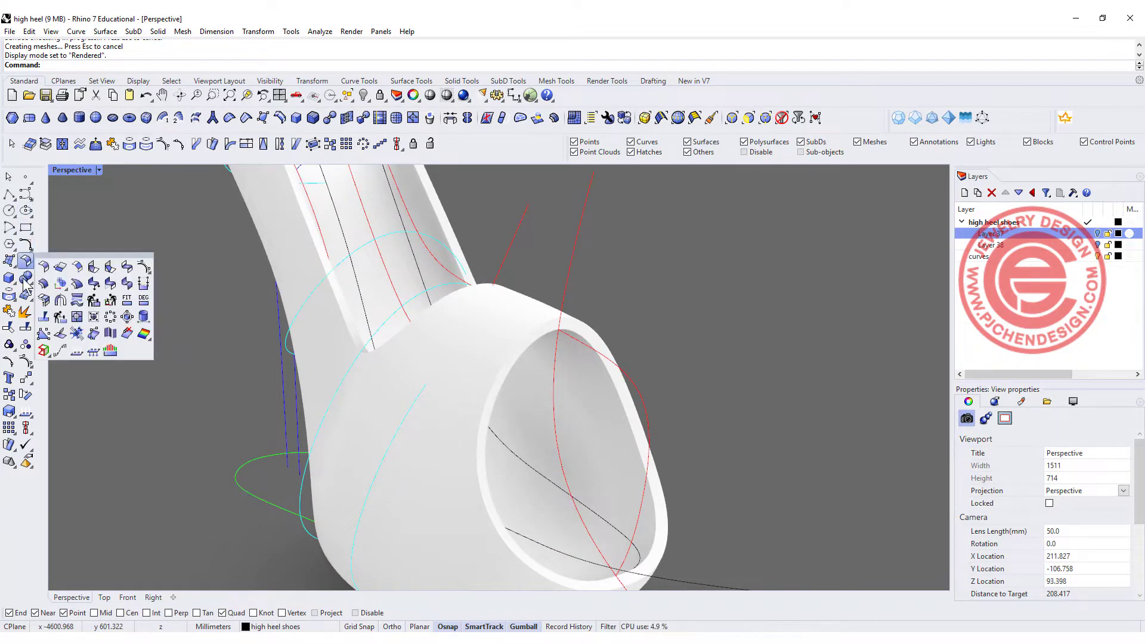
click(23, 278)
click(126, 300)
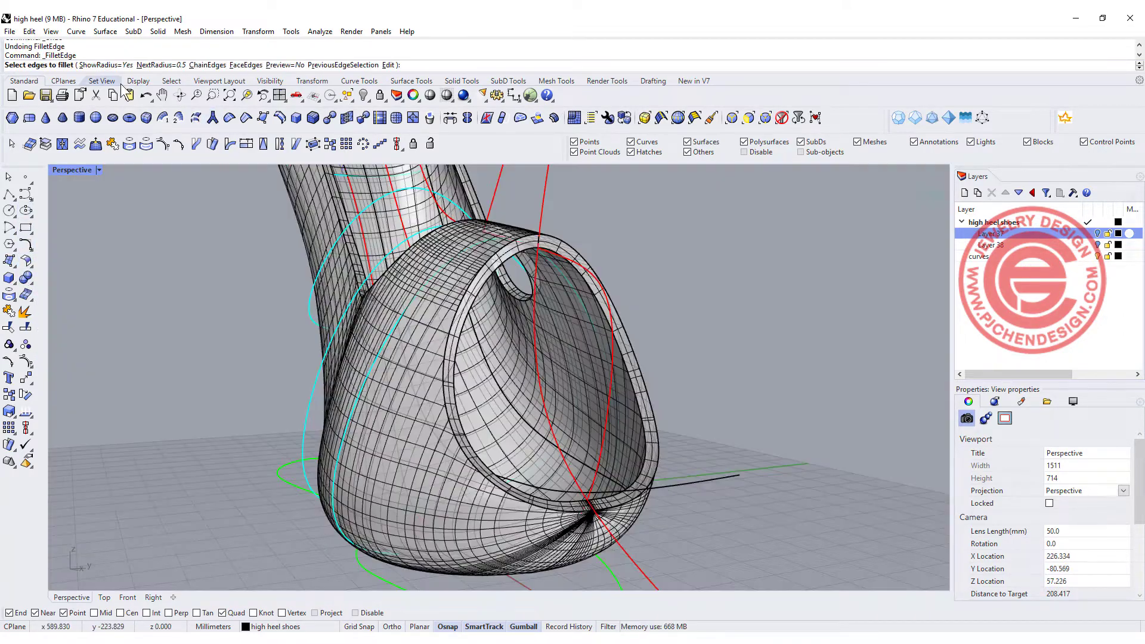
click(156, 65)
text(0.3)
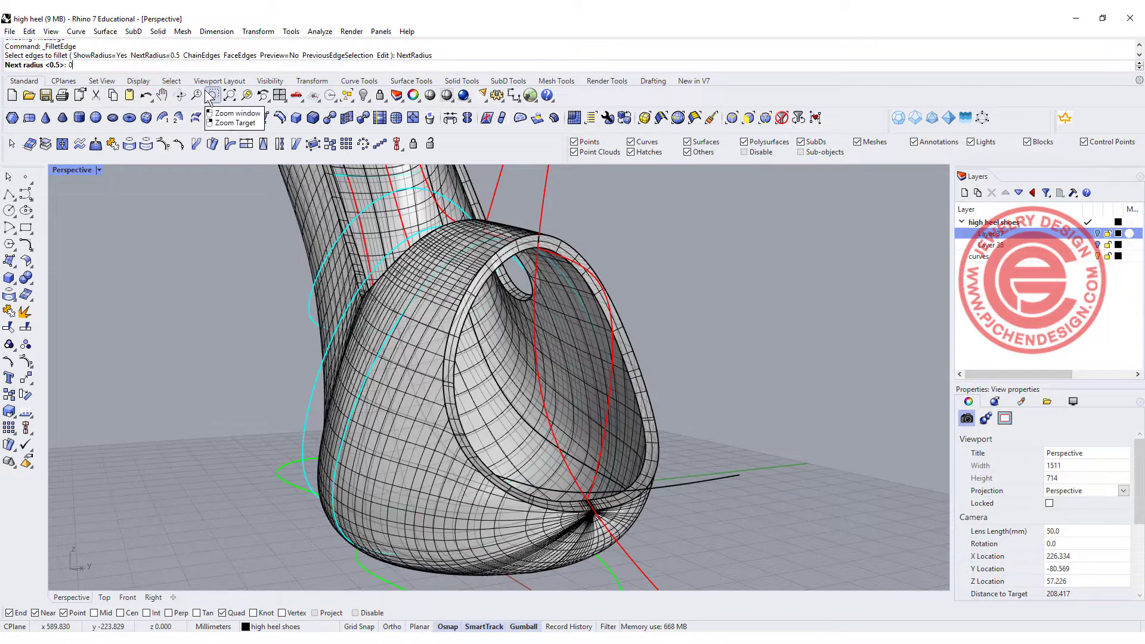
key(Return)
scroll(505, 233, up, 5)
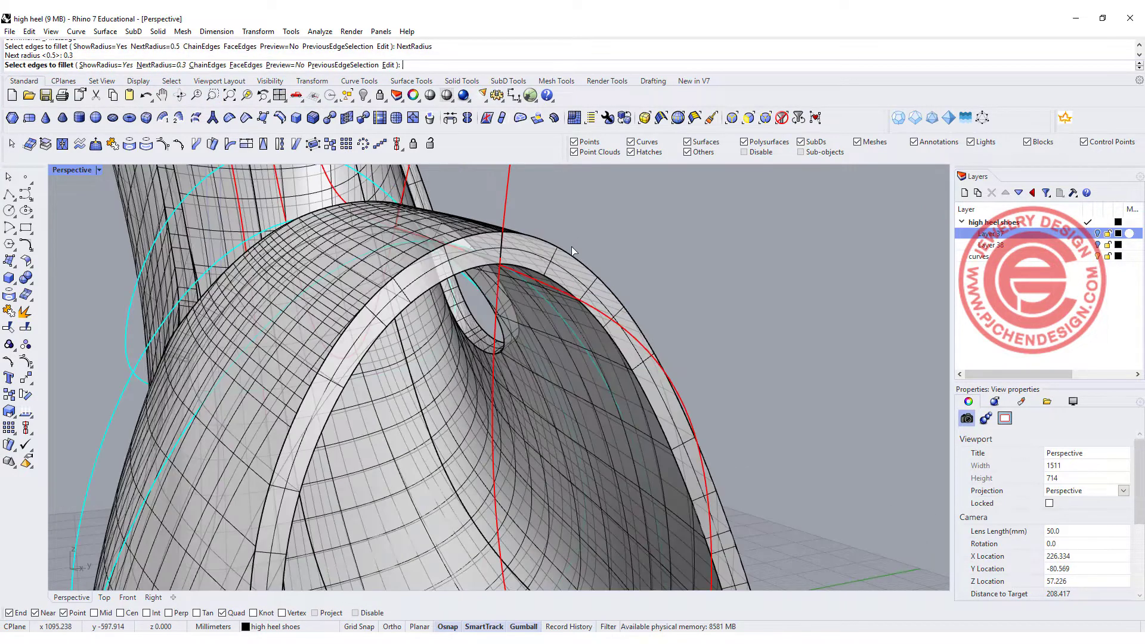
click(565, 249)
click(494, 238)
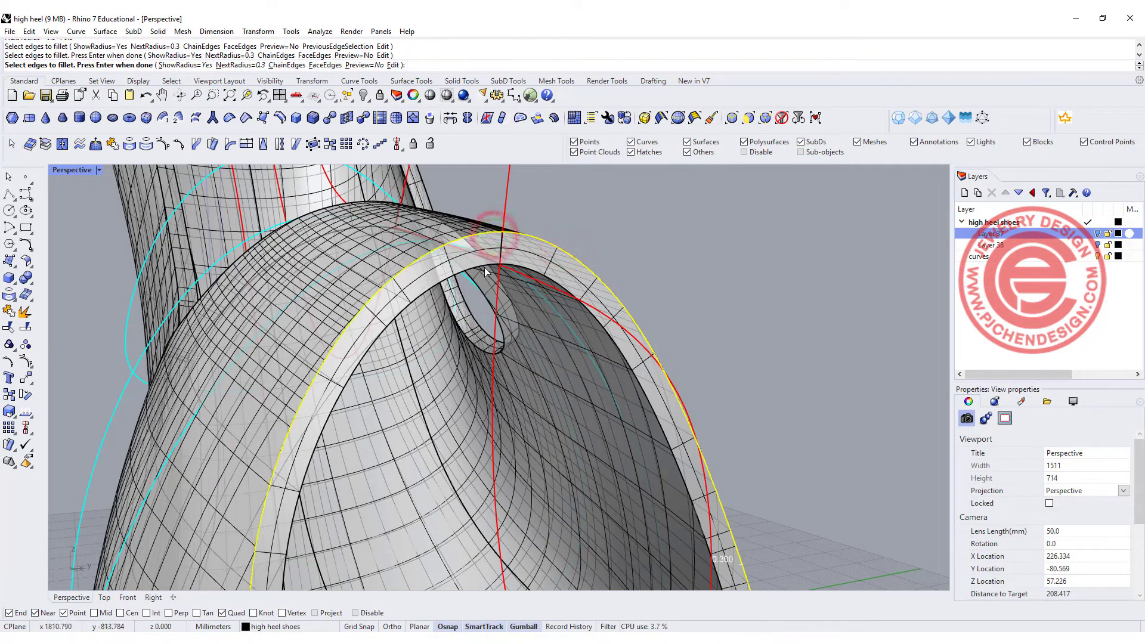
click(485, 272)
scroll(660, 335, down, 5)
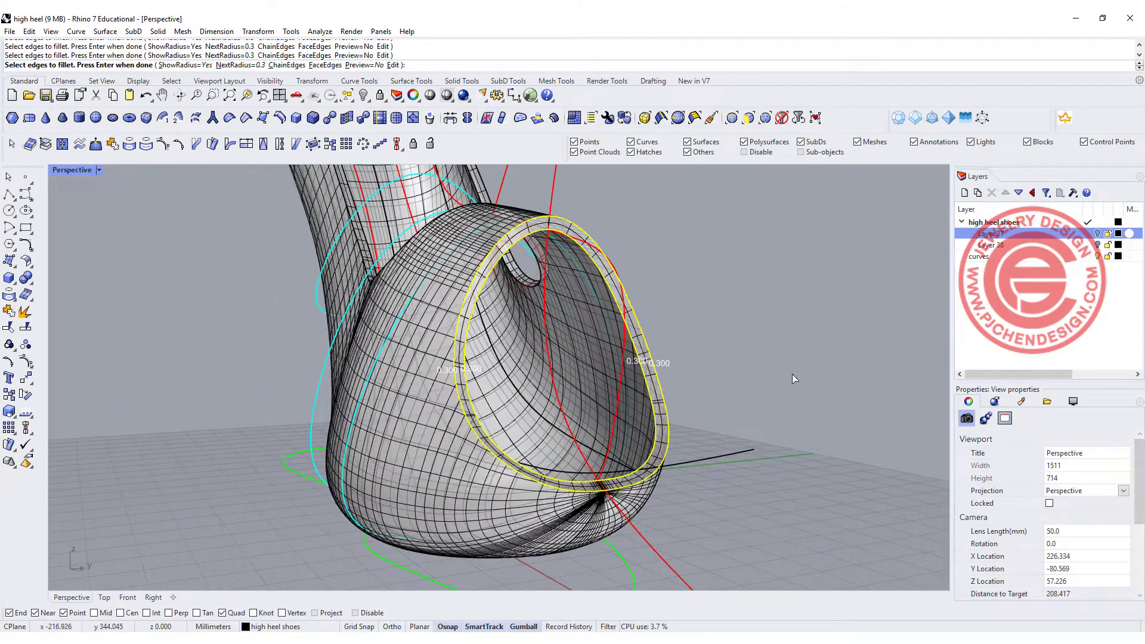
key(Return)
key(Return)
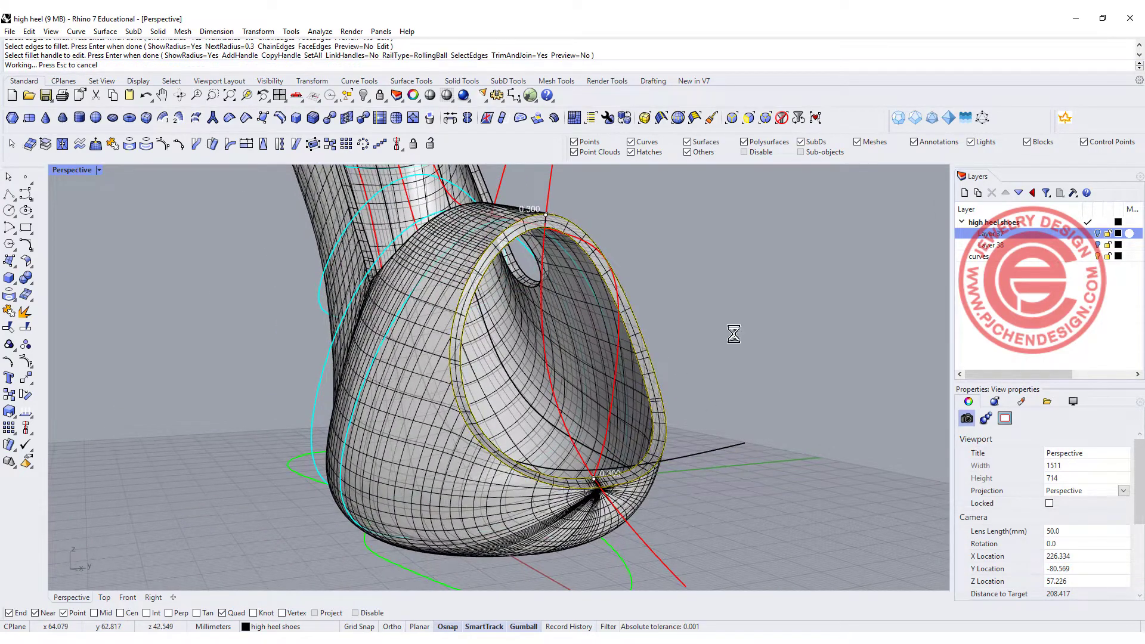
- Examine the filleted rim of the toe opening up close in the Rendered display mode
scroll(572, 260, up, 8)
right_drag(596, 263, 539, 178)
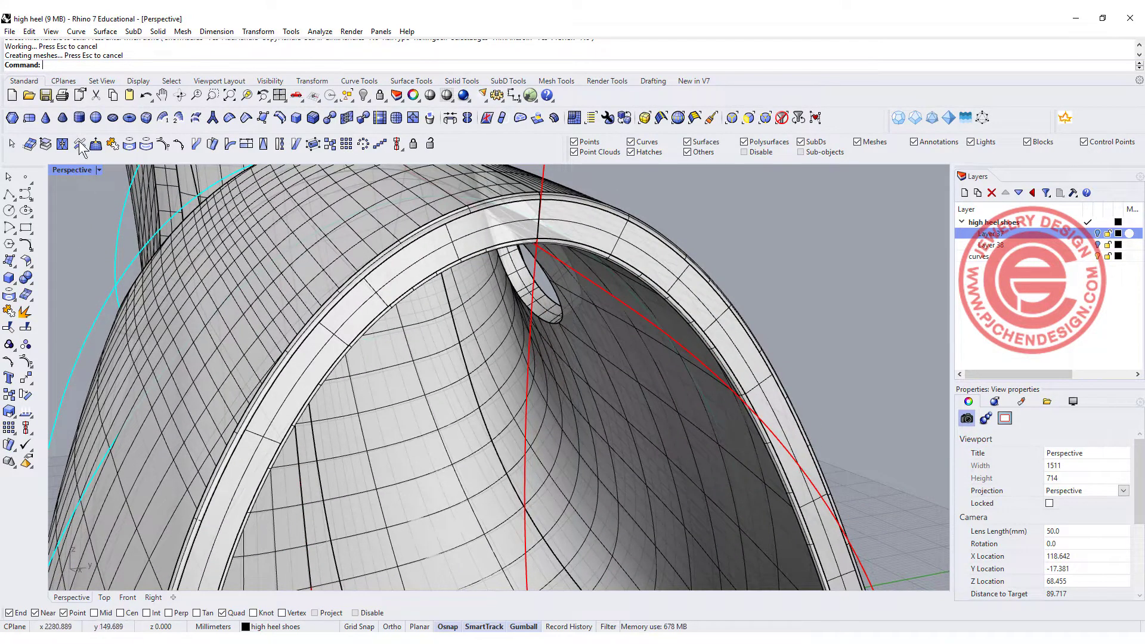
right_click(59, 175)
click(98, 232)
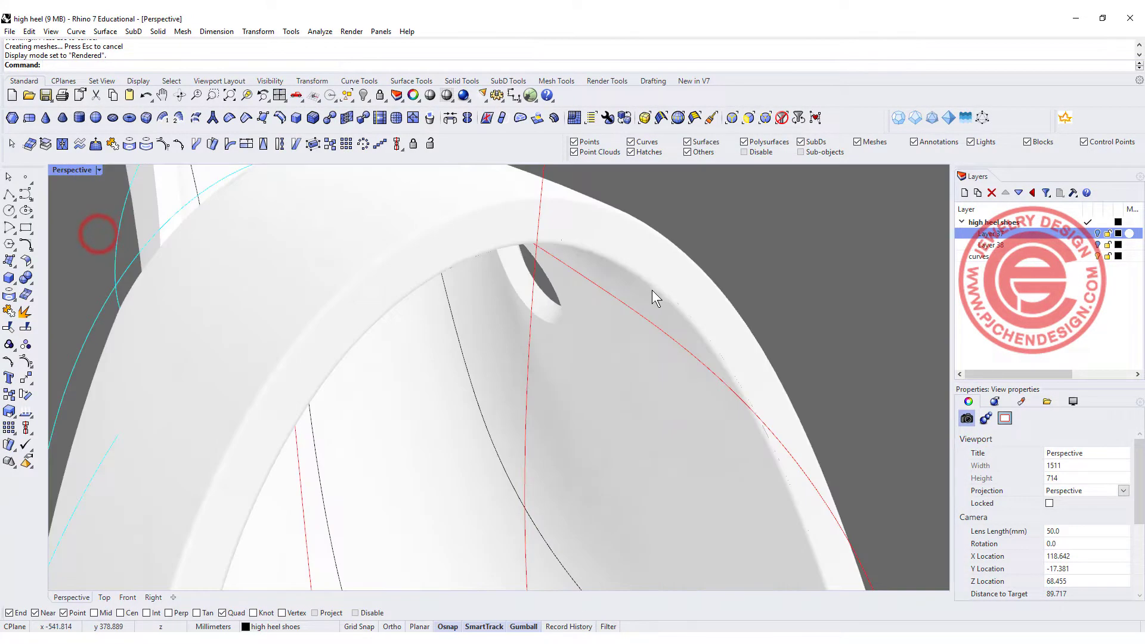
- Examine the sharp rim edges around the shoe's toe opening in the rendered view from several angles
scroll(653, 290, down, 2)
right_drag(618, 319, 707, 341)
scroll(707, 342, up, 2)
scroll(363, 299, down, 4)
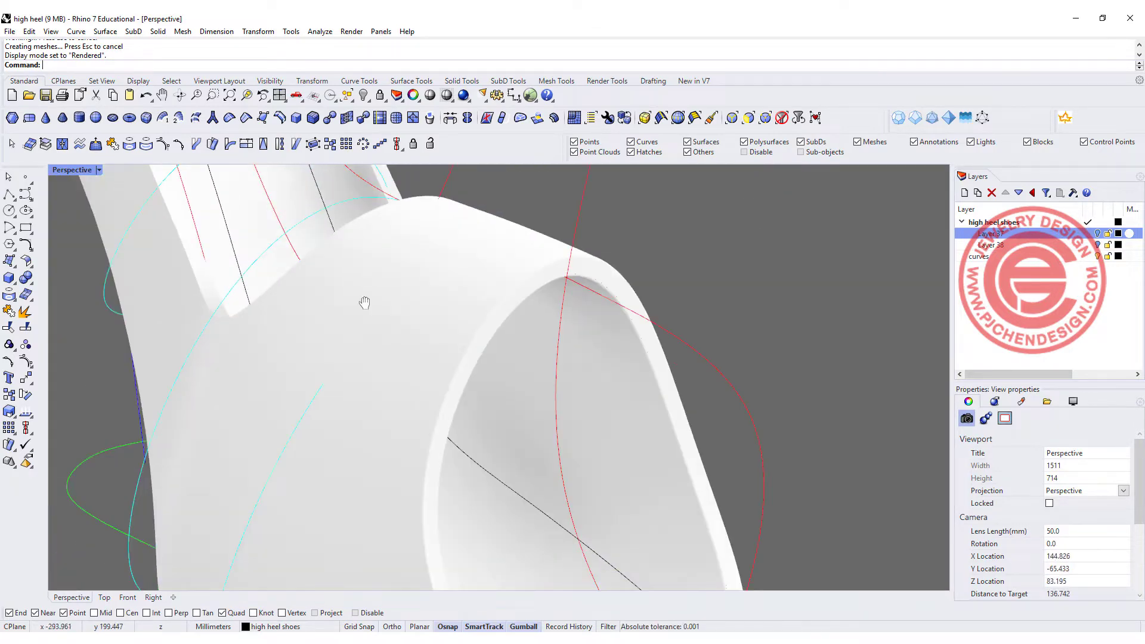
shift+right_drag(363, 299, 332, 398)
scroll(136, 385, up, 6)
scroll(513, 322, down, 6)
shift+right_drag(573, 357, 435, 319)
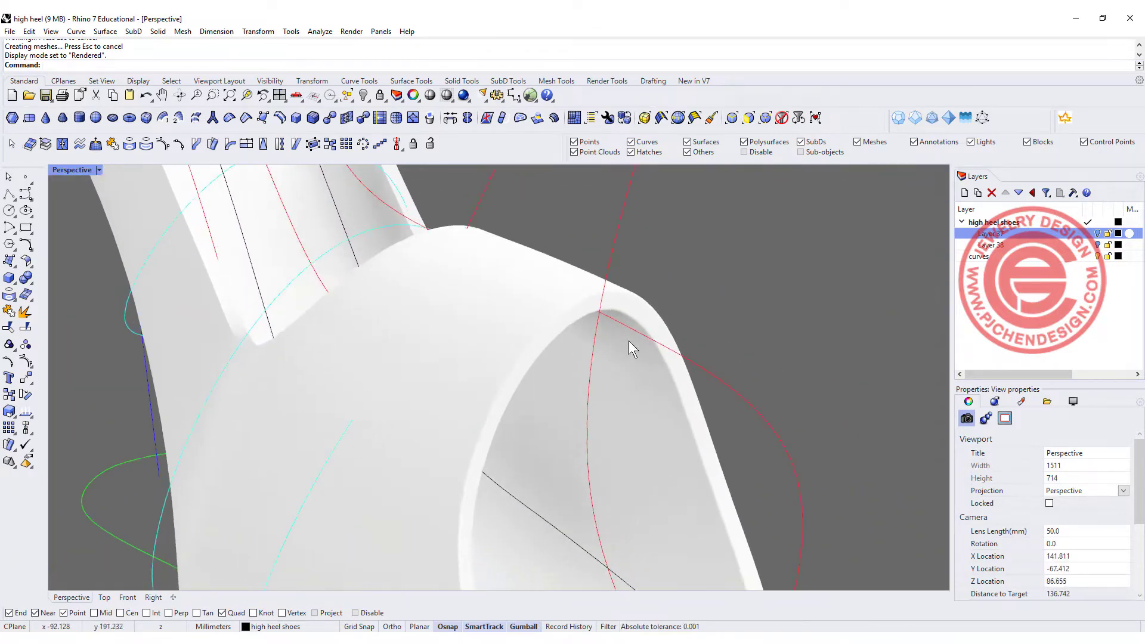
scroll(696, 355, up, 4)
mouse_move(686, 355)
right_down()
mouse_move(719, 343)
mouse_move(672, 340)
mouse_move(701, 353)
right_up()
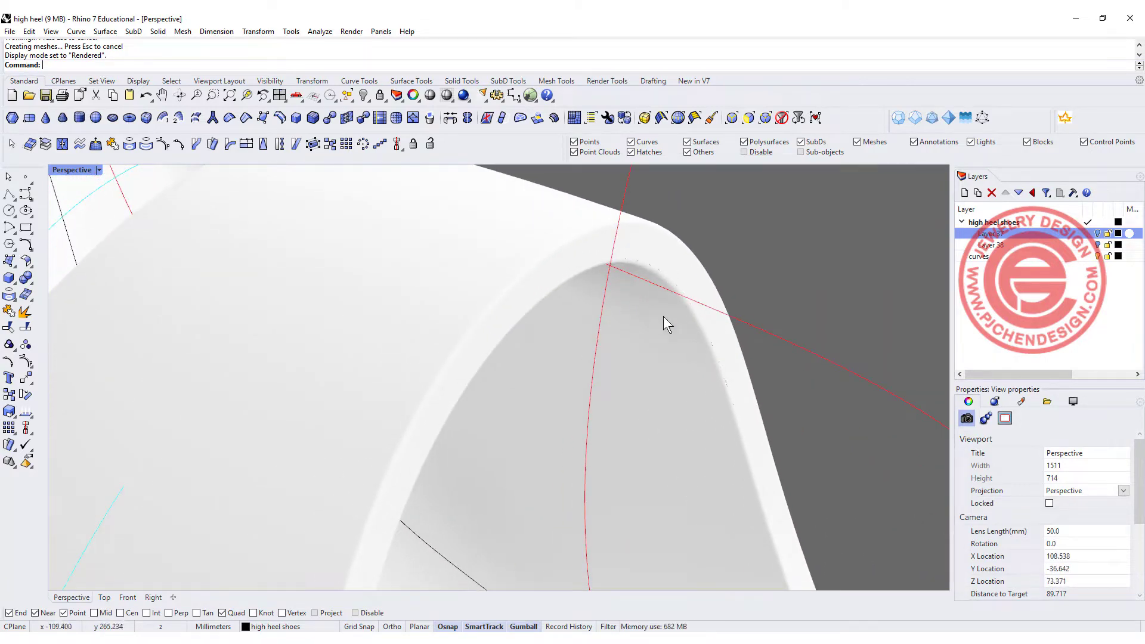
scroll(636, 318, down, 6)
right_drag(635, 317, 625, 316)
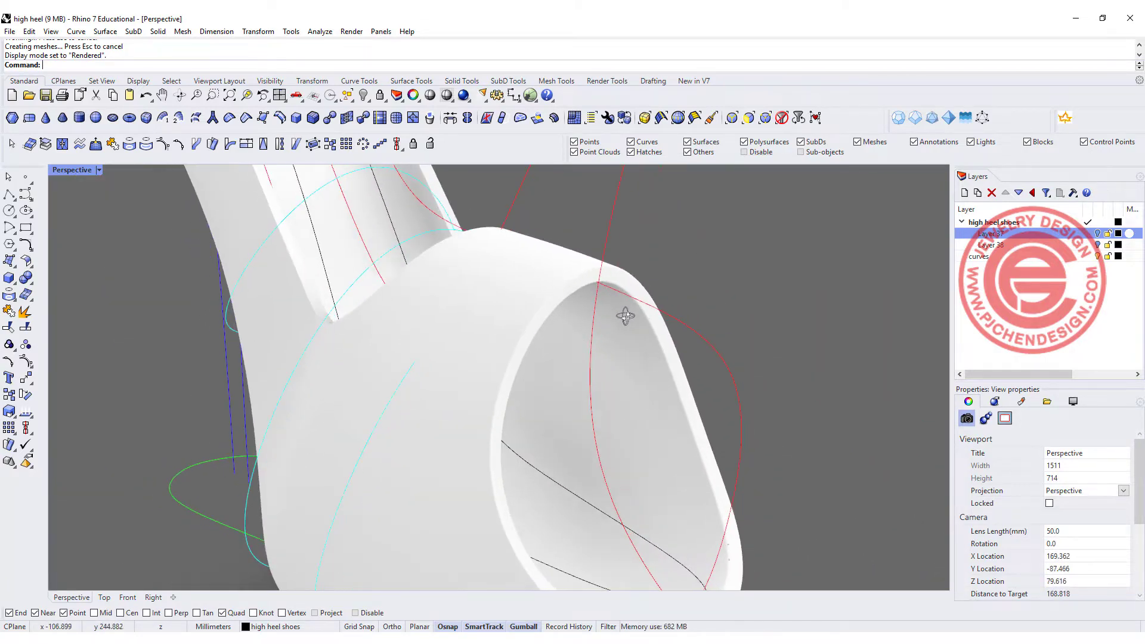
- Switch the Perspective viewport to Ghosted display, undo the shoe's surface offset and deselect the surface
click(98, 170)
click(117, 249)
scroll(571, 328, down, 4)
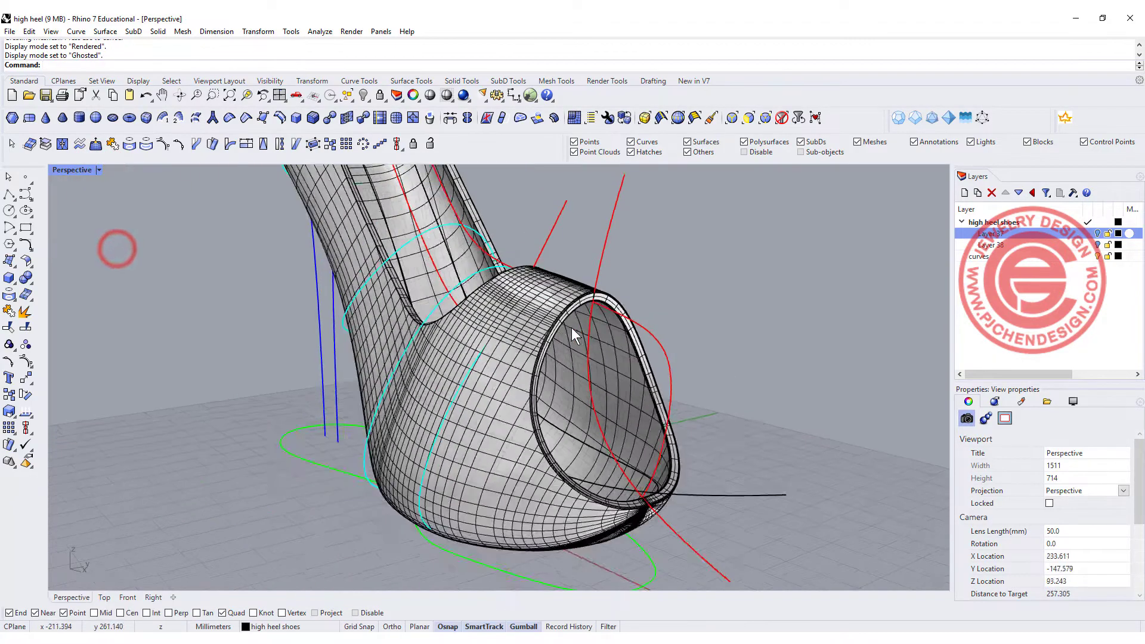
scroll(571, 327, up, 5)
key(ctrl+z)
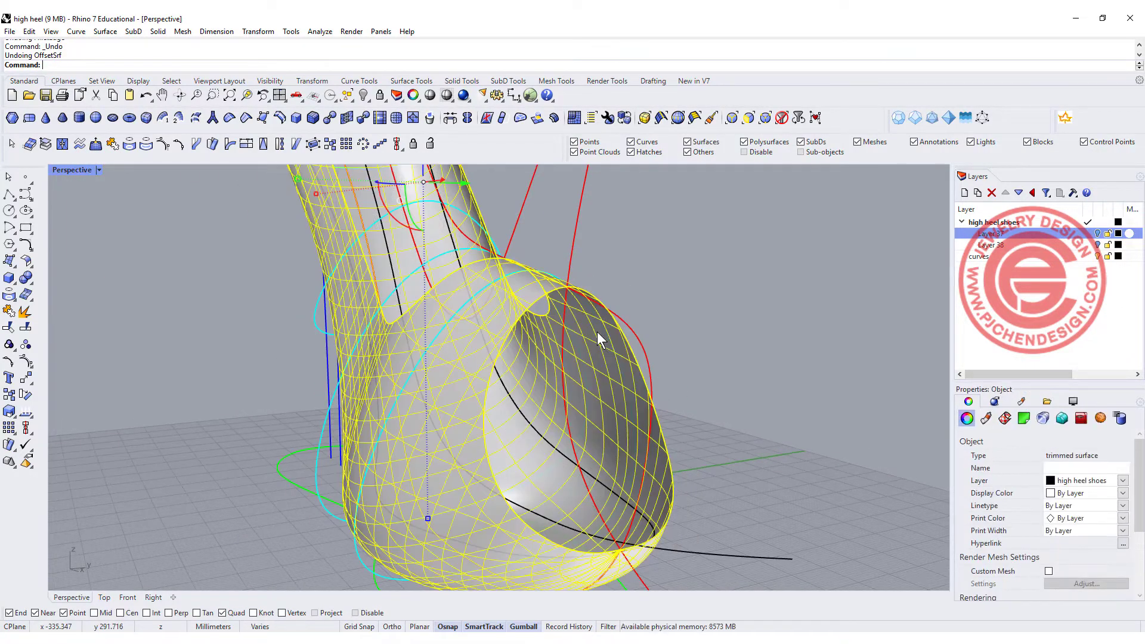
click(710, 313)
right_drag(709, 313, 421, 338)
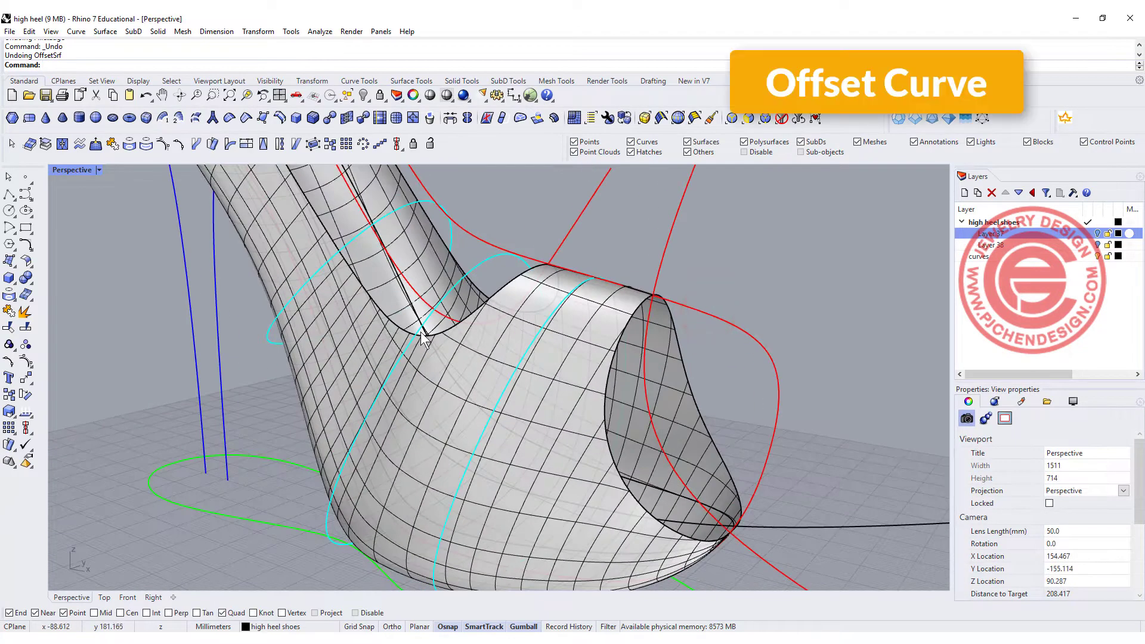
- Offset the shoe surface outward by 2.5 mm with Solid set to No and Corner set to Round
click(28, 260)
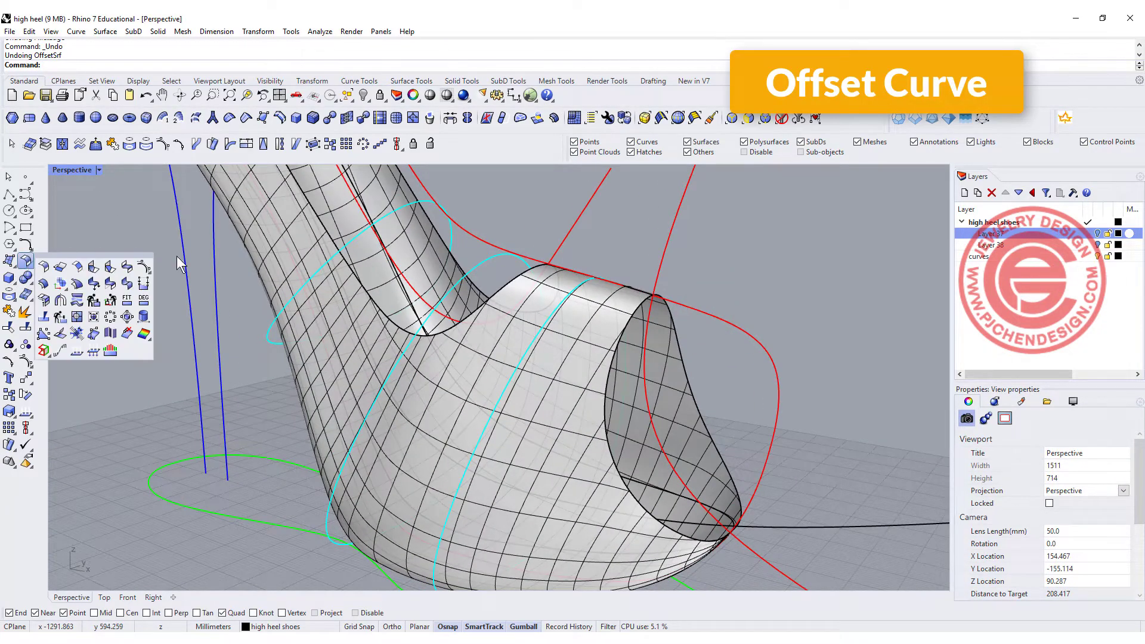
click(145, 268)
click(490, 341)
right_click(565, 347)
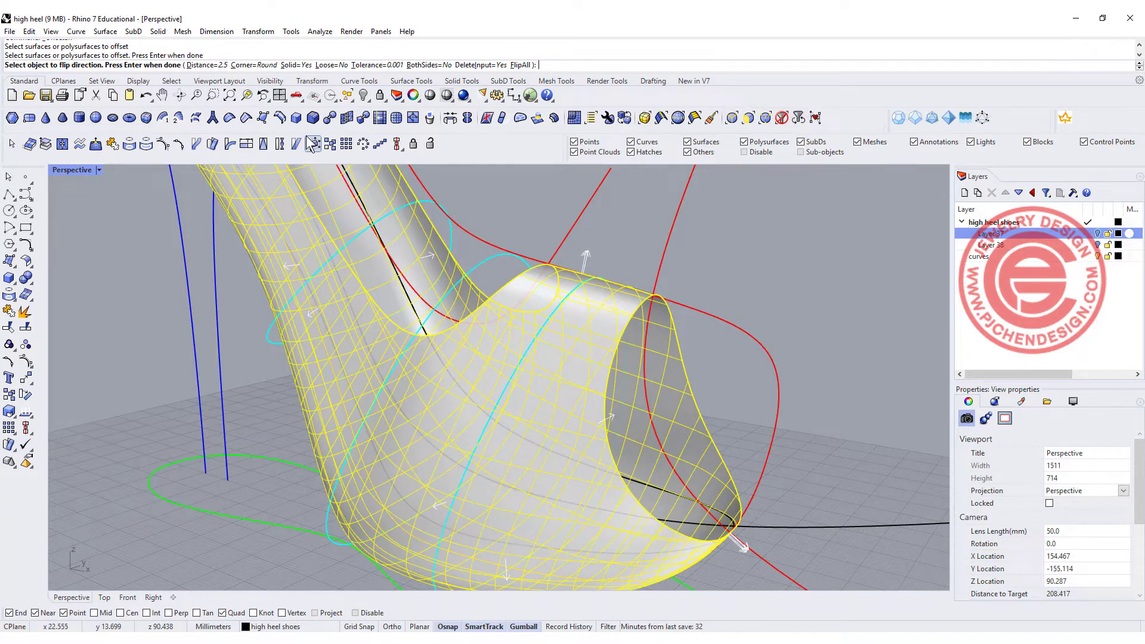
click(295, 65)
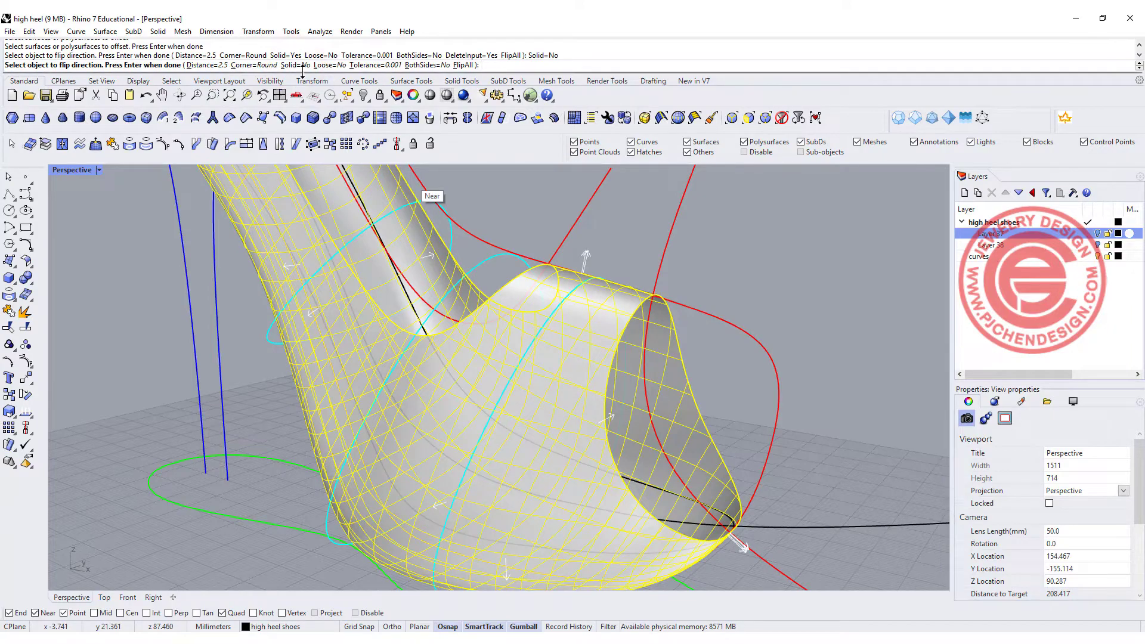
key(Return)
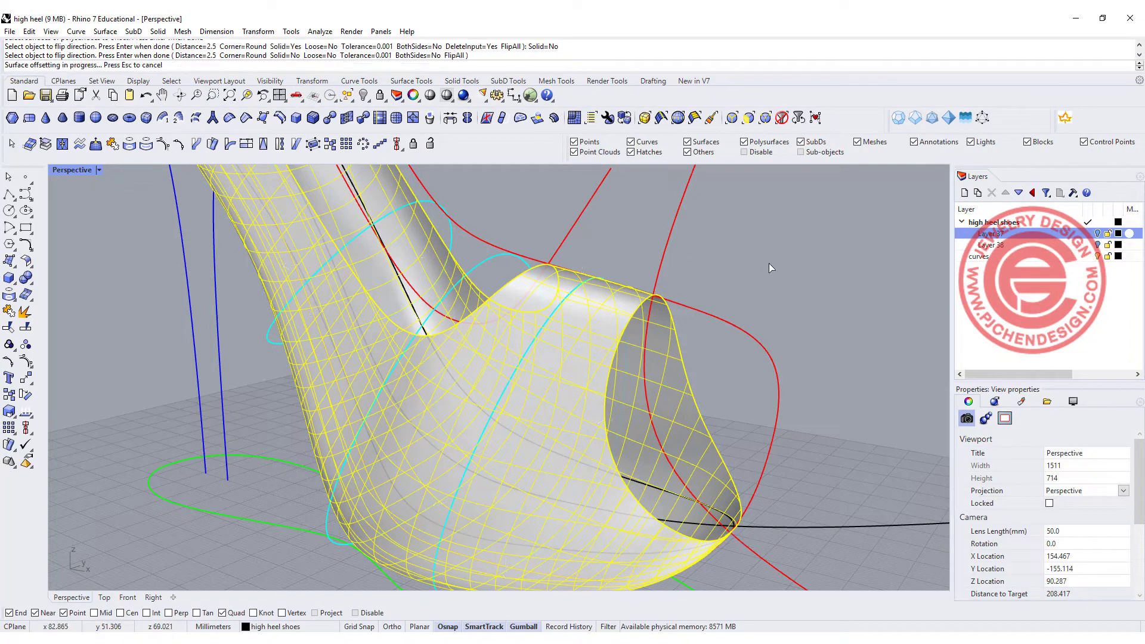
mouse_move(774, 260)
right_down()
mouse_move(749, 330)
mouse_move(609, 318)
mouse_move(626, 304)
mouse_move(619, 281)
mouse_move(693, 274)
mouse_move(586, 256)
right_up()
right_drag(628, 378, 736, 391)
scroll(678, 454, up, 6)
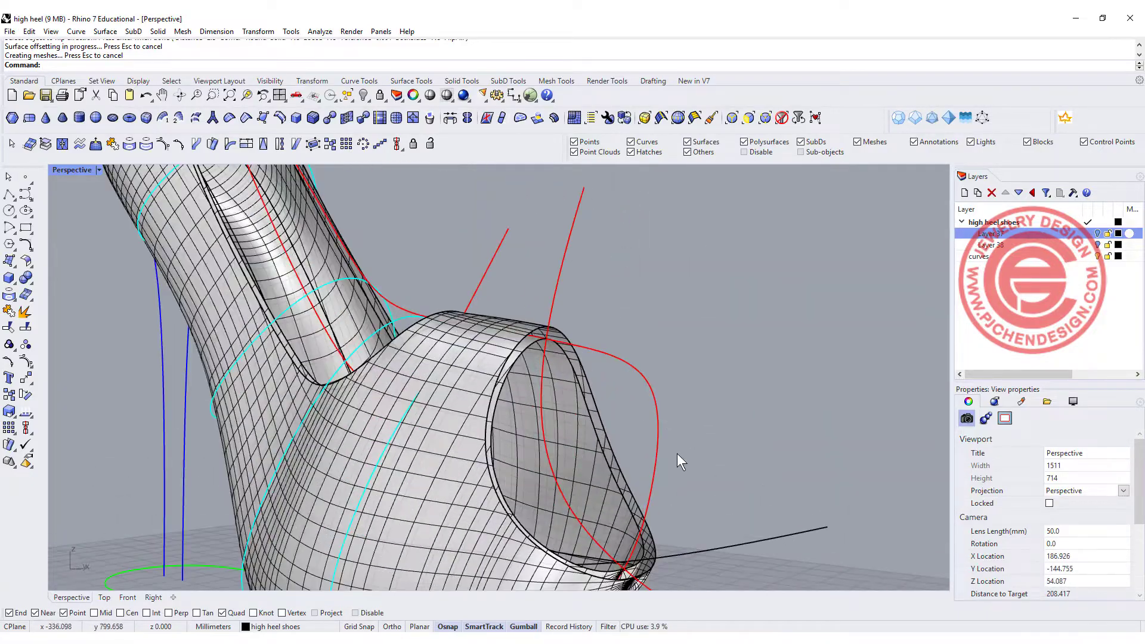
right_drag(677, 453, 430, 328)
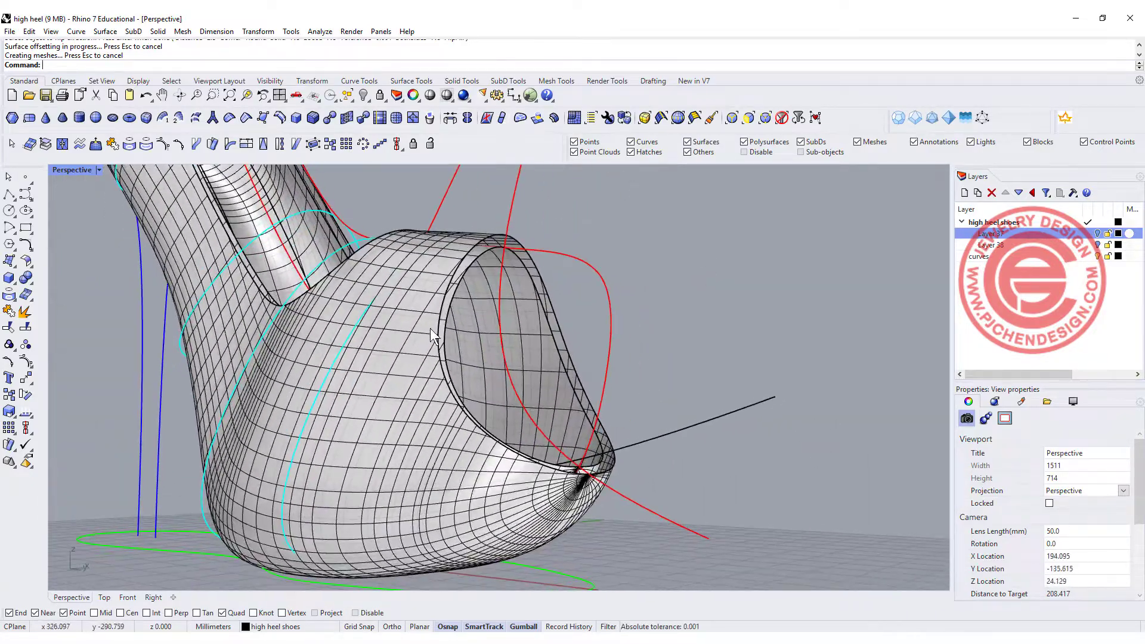
- Start a Blend Surface between the inner and outer edges of the toe opening, selecting both with ChainEdges
click(26, 280)
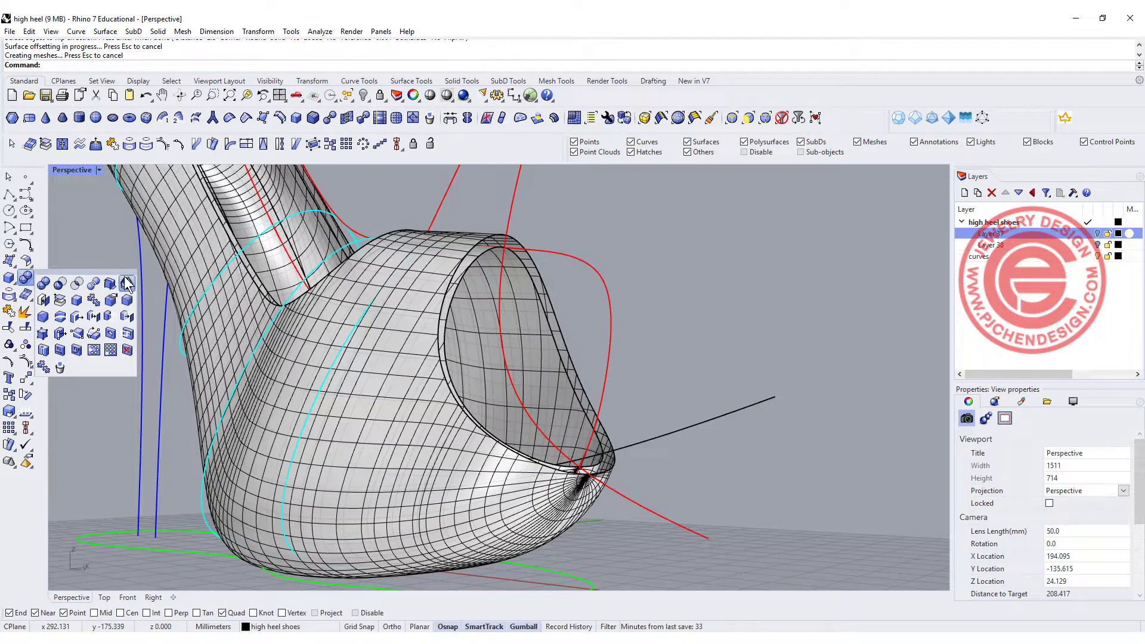
click(30, 266)
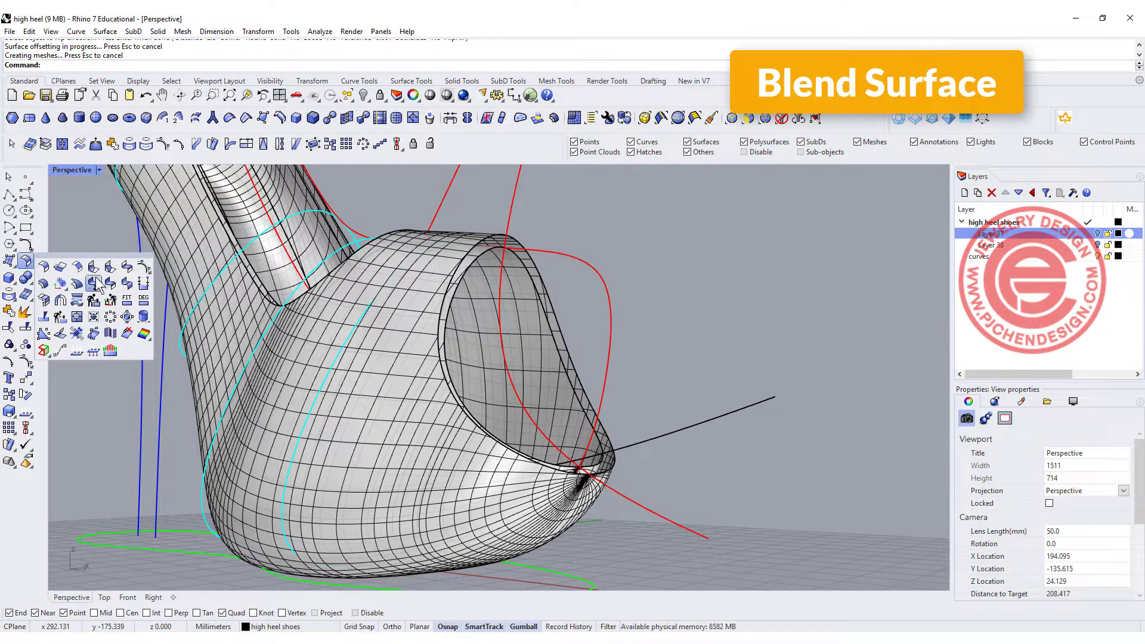
click(127, 267)
scroll(124, 267, up, 3)
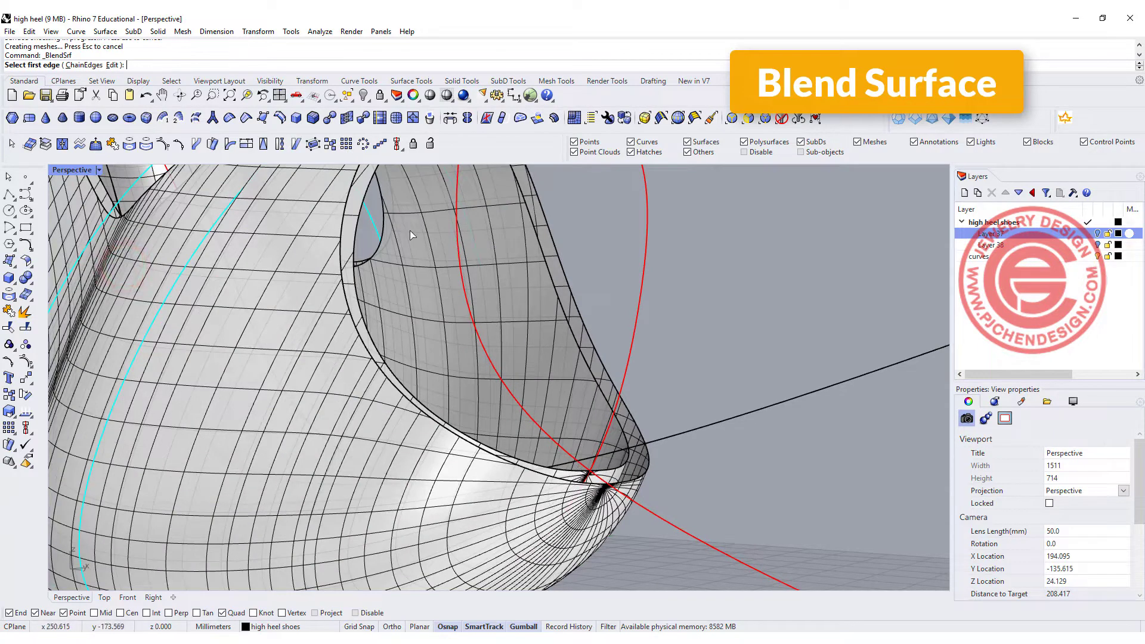
click(84, 65)
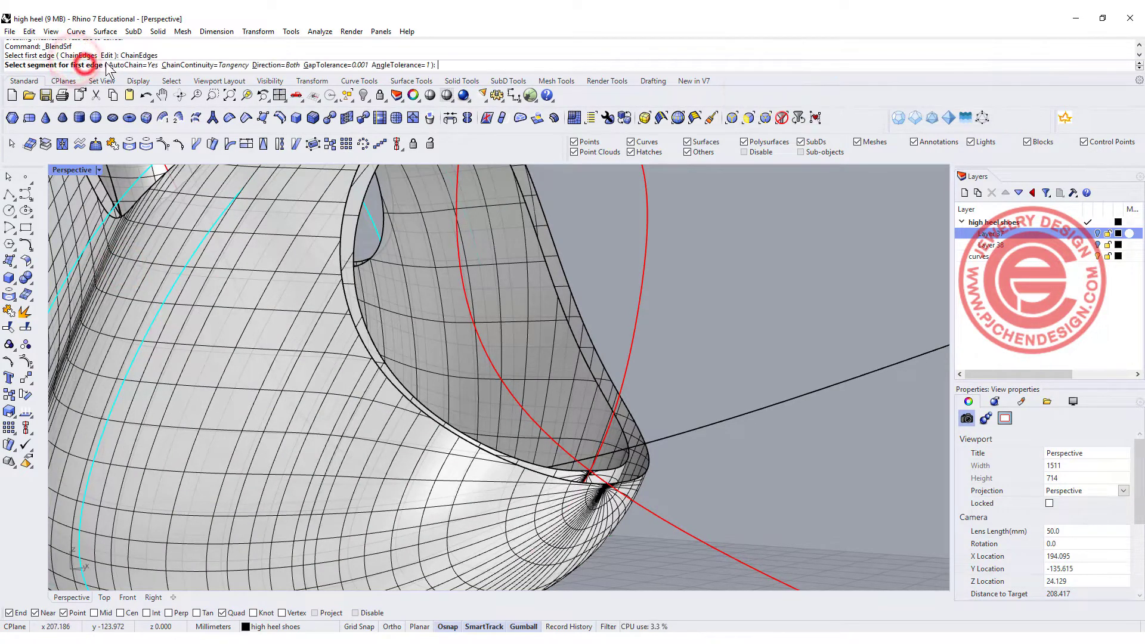
click(626, 466)
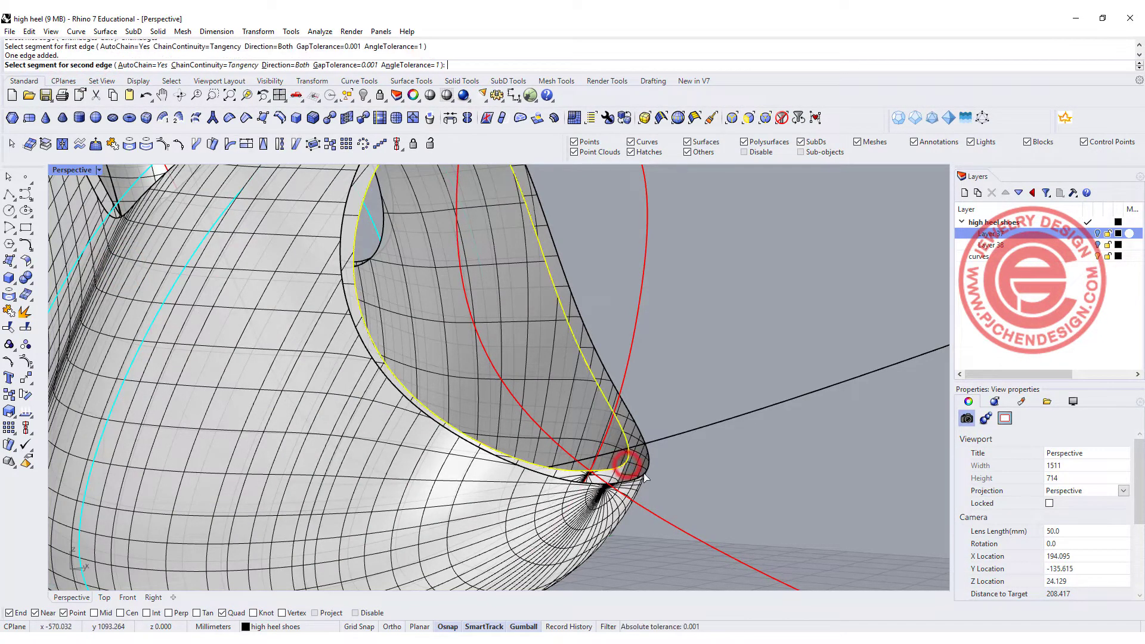
click(646, 475)
right_click(739, 482)
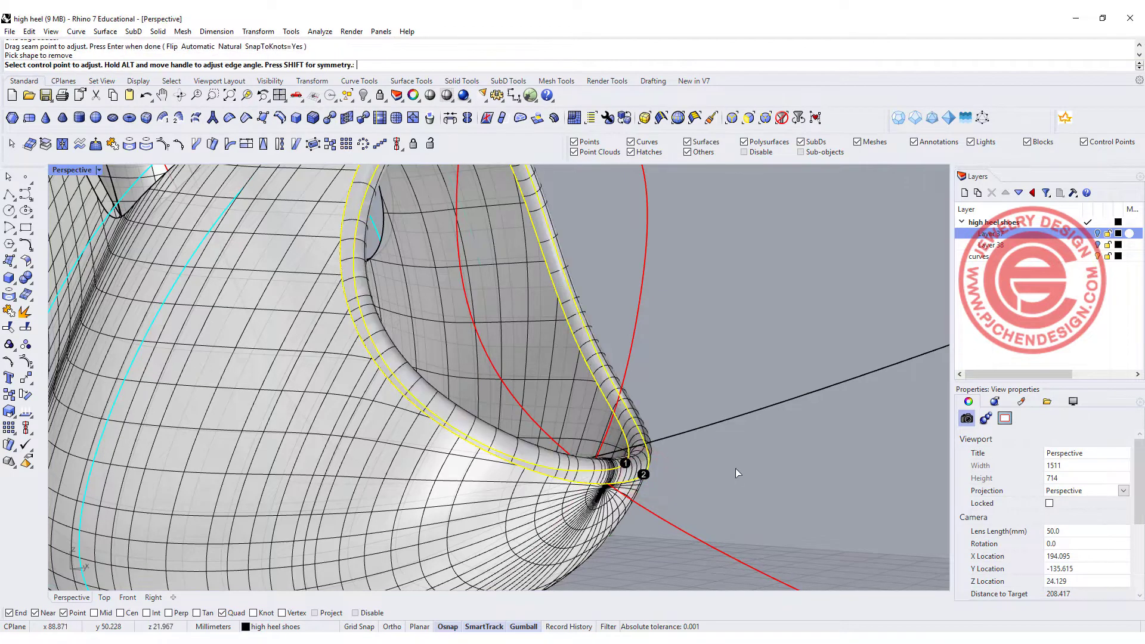
- Lock the two blend values together, reduce the bulge slightly and apply the toe rim blend with Curvature continuity
scroll(735, 467, down, 3)
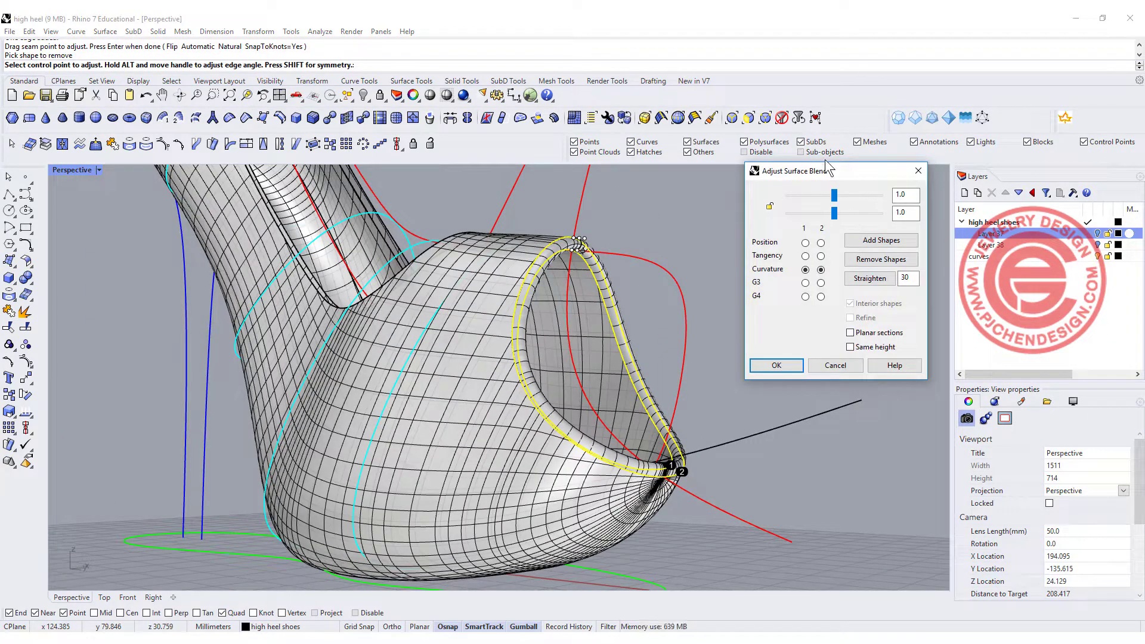
click(769, 205)
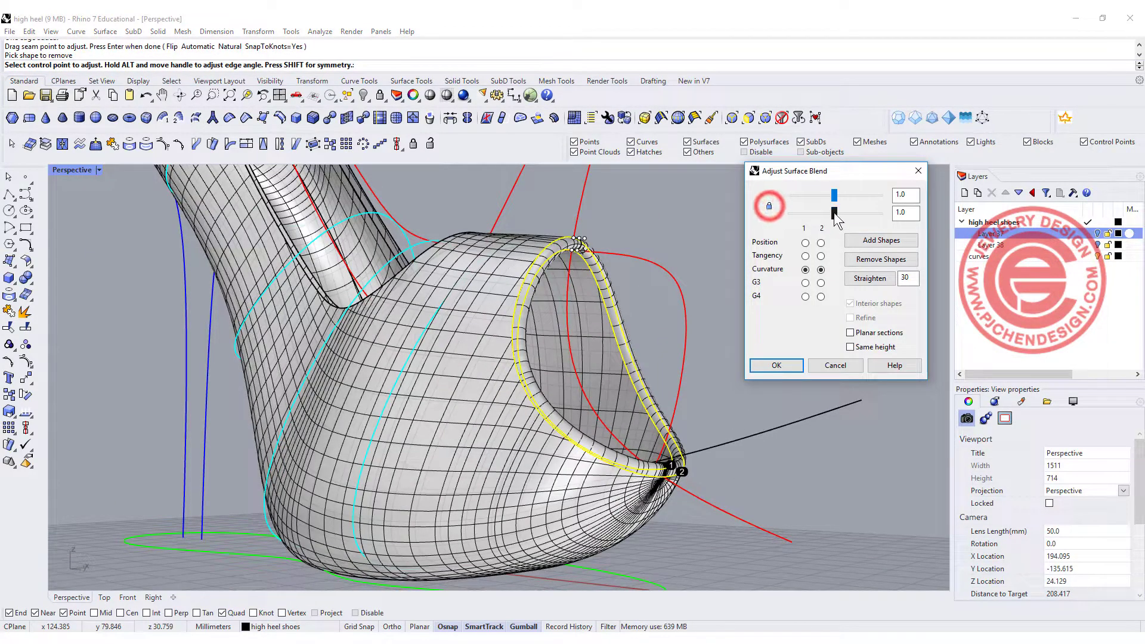
click(834, 213)
drag(833, 213, 822, 212)
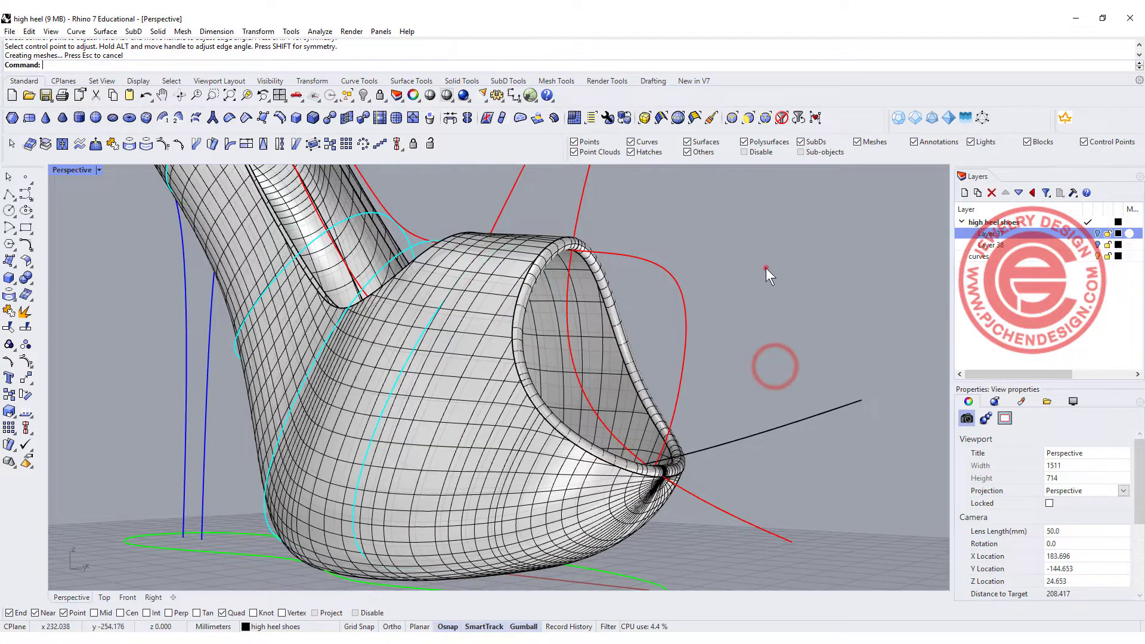
- Inspect the blended toe rim in Rendered display, and return the viewport to Ghosted display
right_drag(765, 267, 557, 352)
scroll(557, 352, up, 6)
click(99, 170)
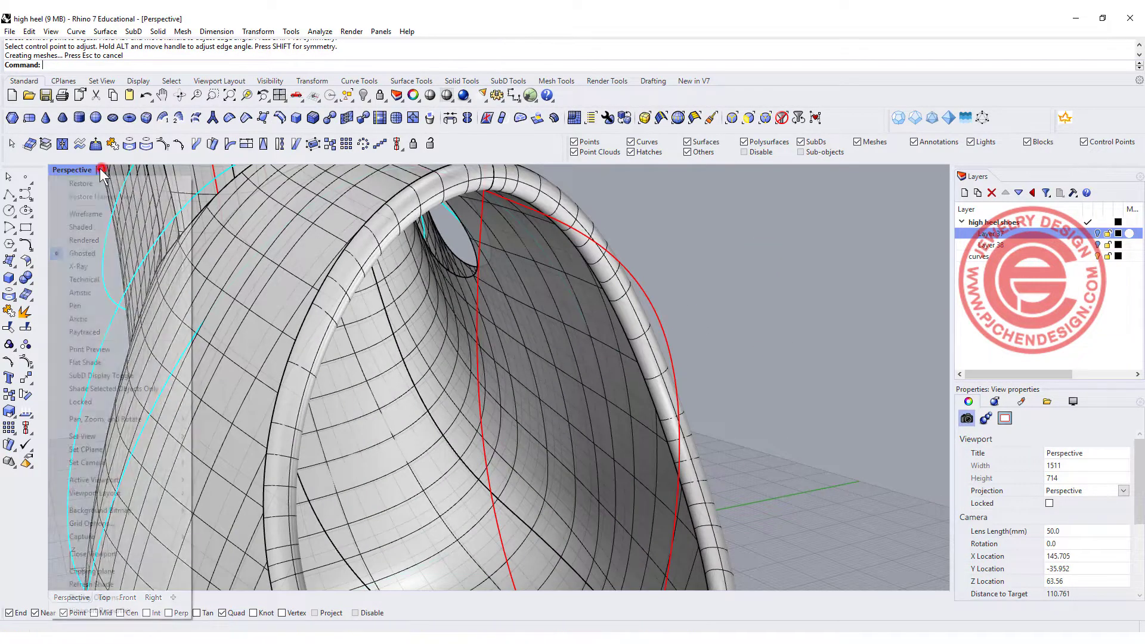
click(93, 240)
right_drag(646, 355, 533, 303)
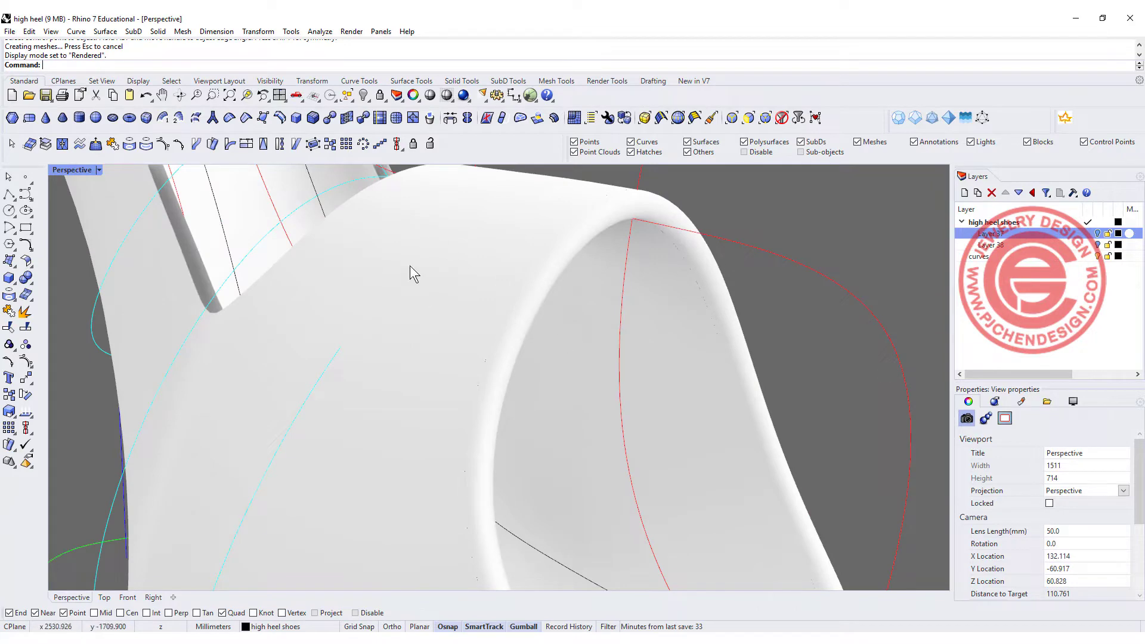
click(98, 169)
click(93, 251)
scroll(215, 250, down, 6)
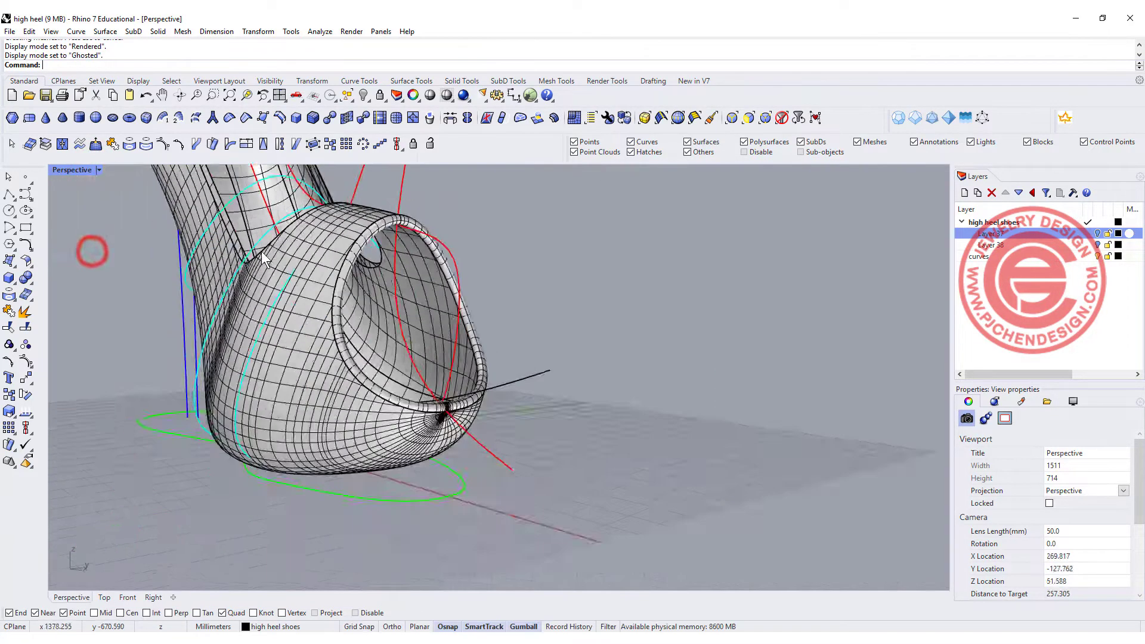
- Blend the inner and outer edges of the foot opening using ChainEdges, with Curvature continuity and both bulge values at 1.0
right_drag(262, 256, 568, 344)
scroll(567, 343, down, 2)
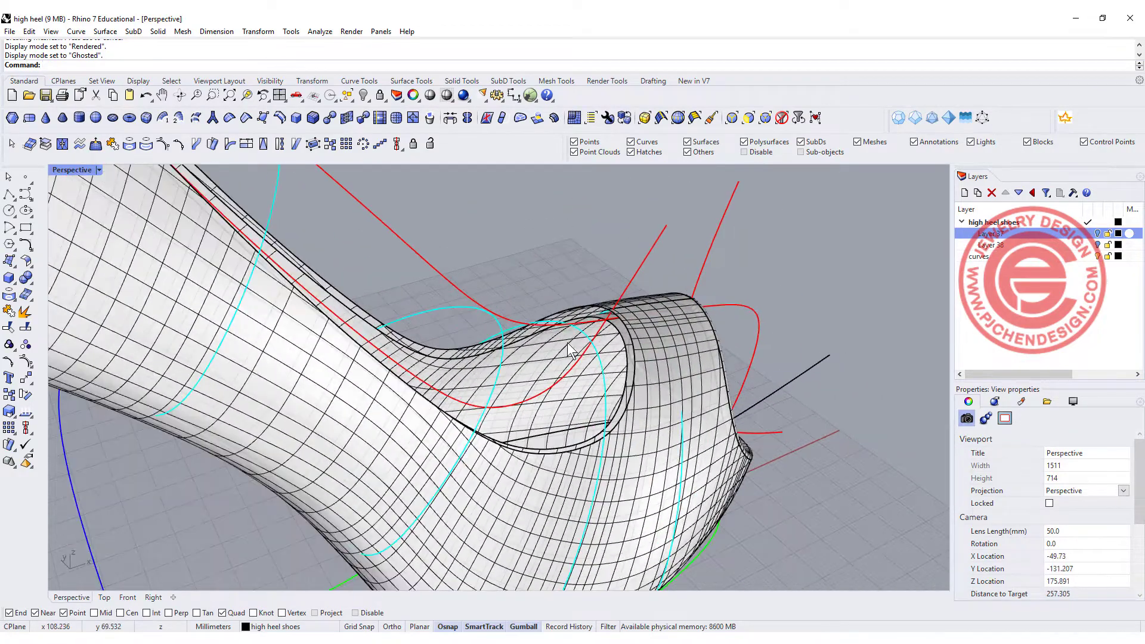
click(26, 266)
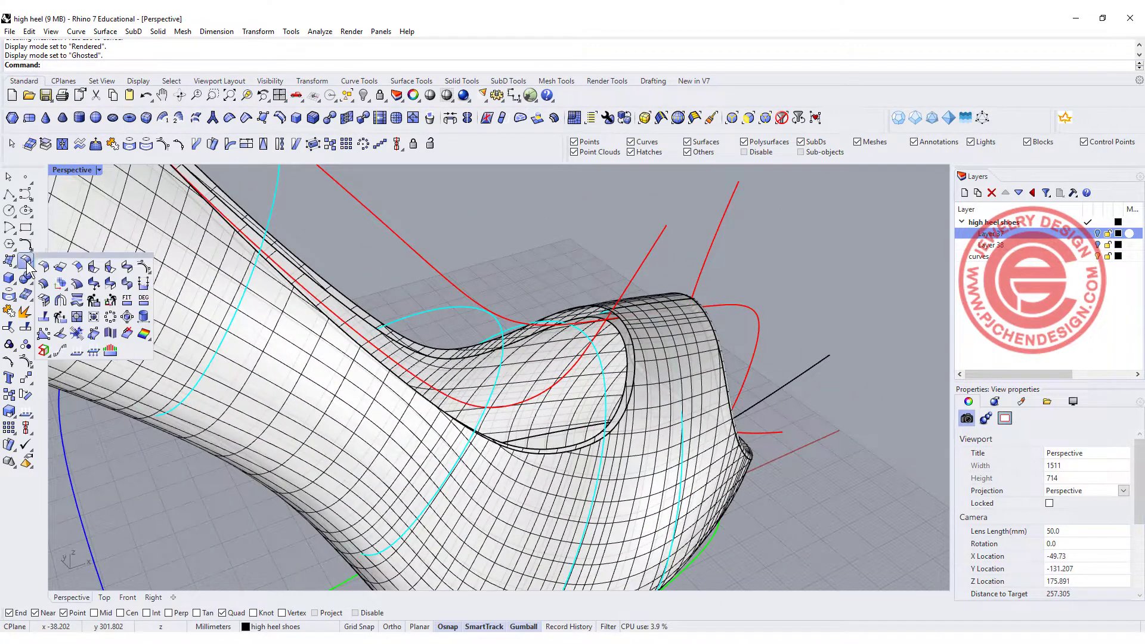
click(126, 267)
click(81, 65)
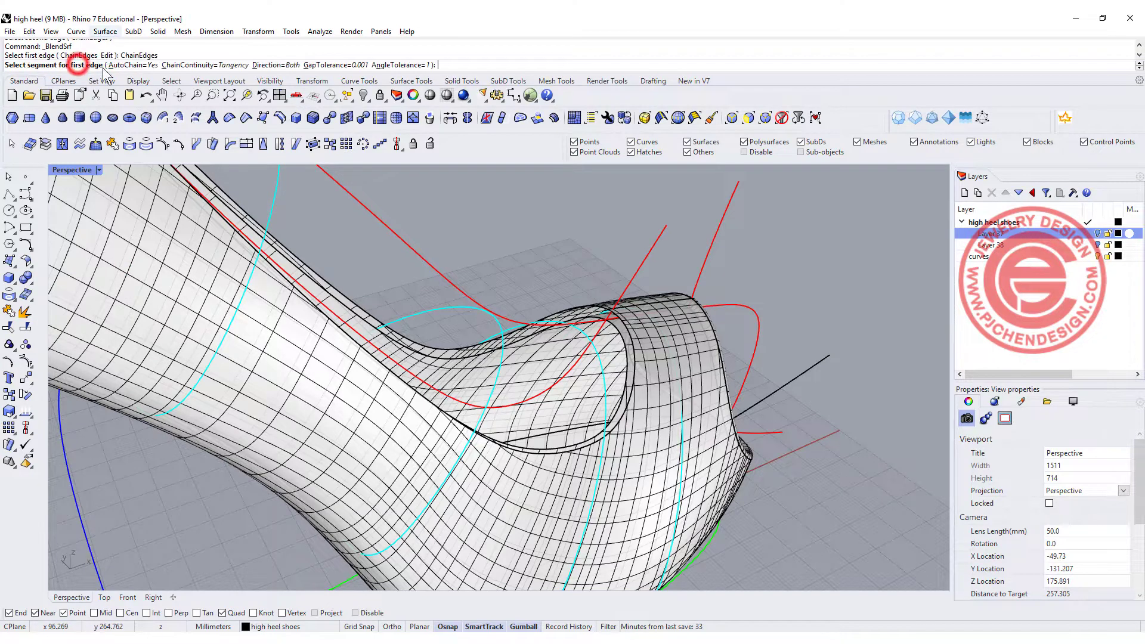
click(626, 353)
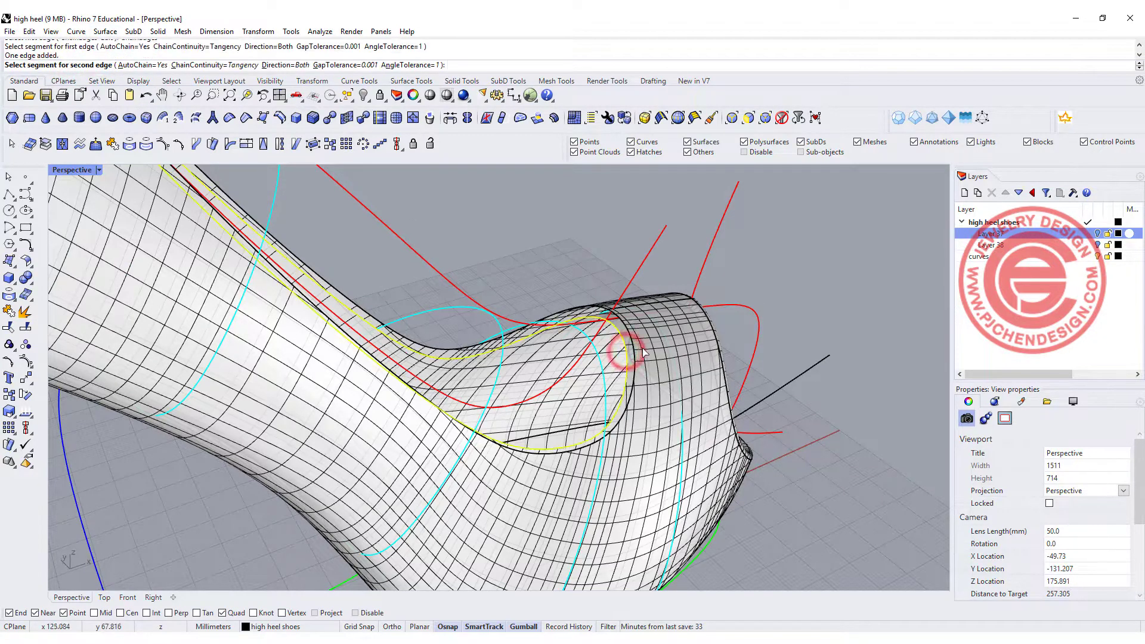
click(623, 331)
key(Return)
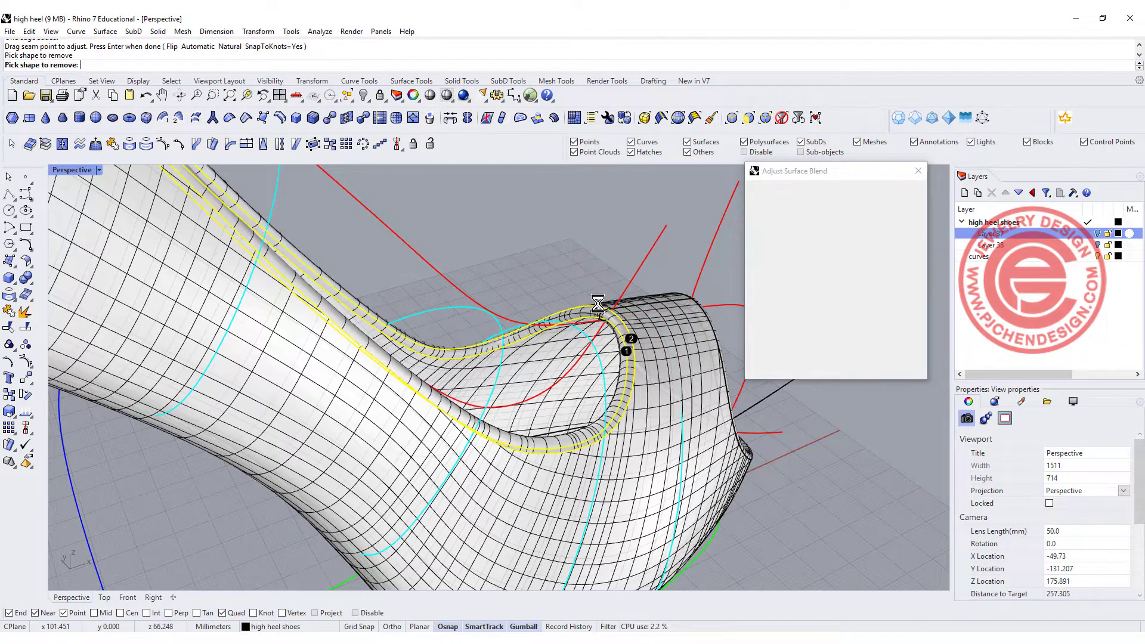
scroll(435, 260, up, 5)
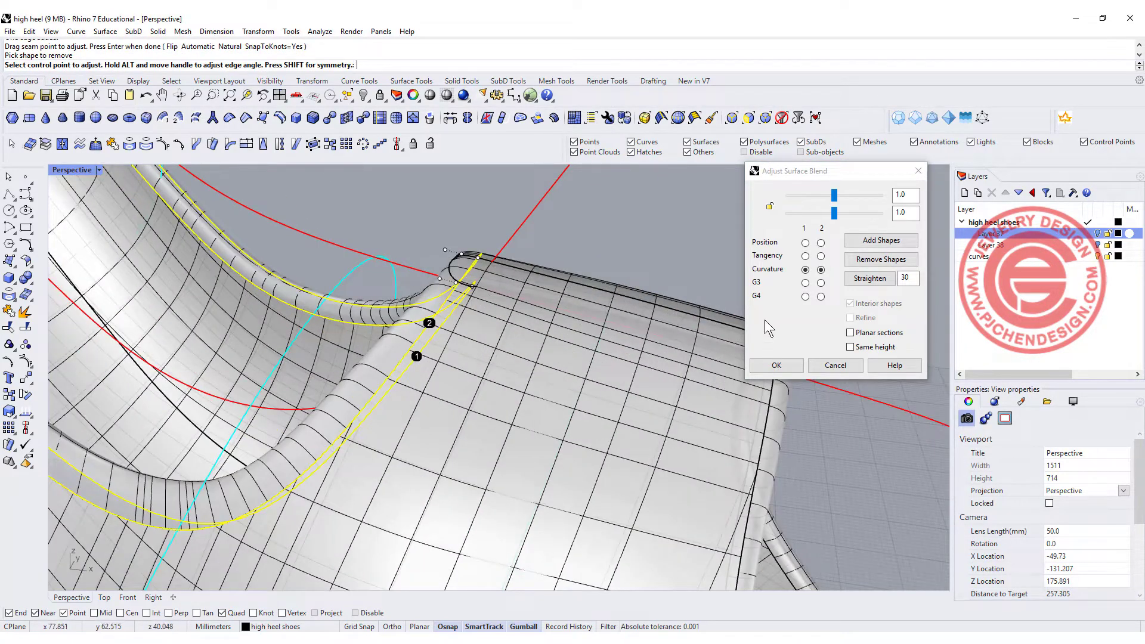
click(774, 365)
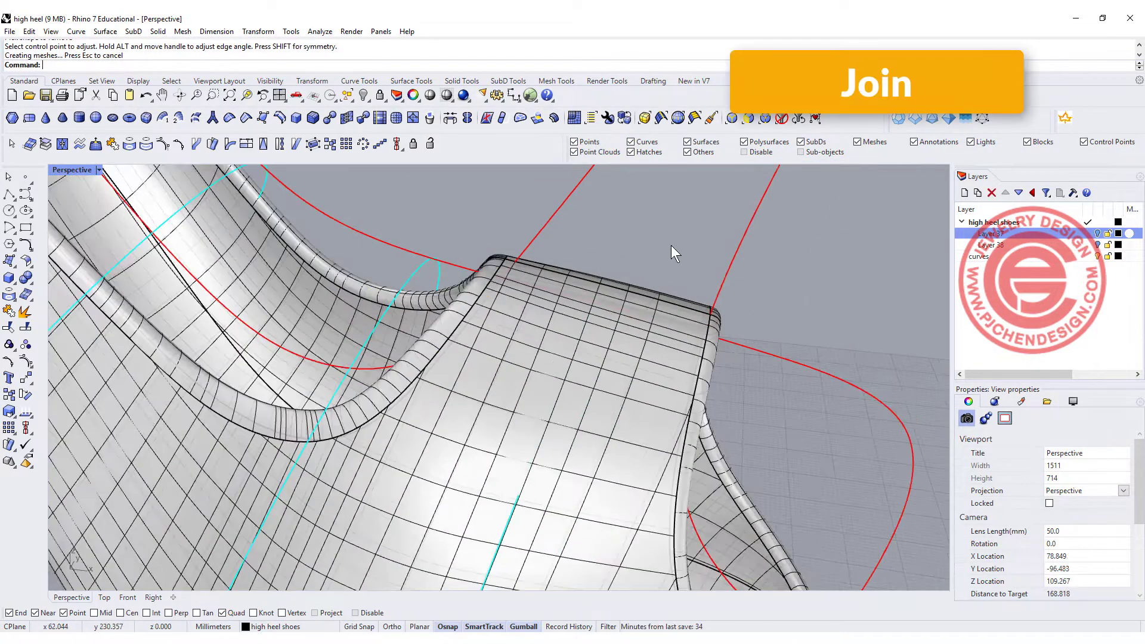
- Join the offset shoe surfaces and the two rim blends into one polysurface, and clear the selection
drag(833, 392, 388, 246)
click(9, 307)
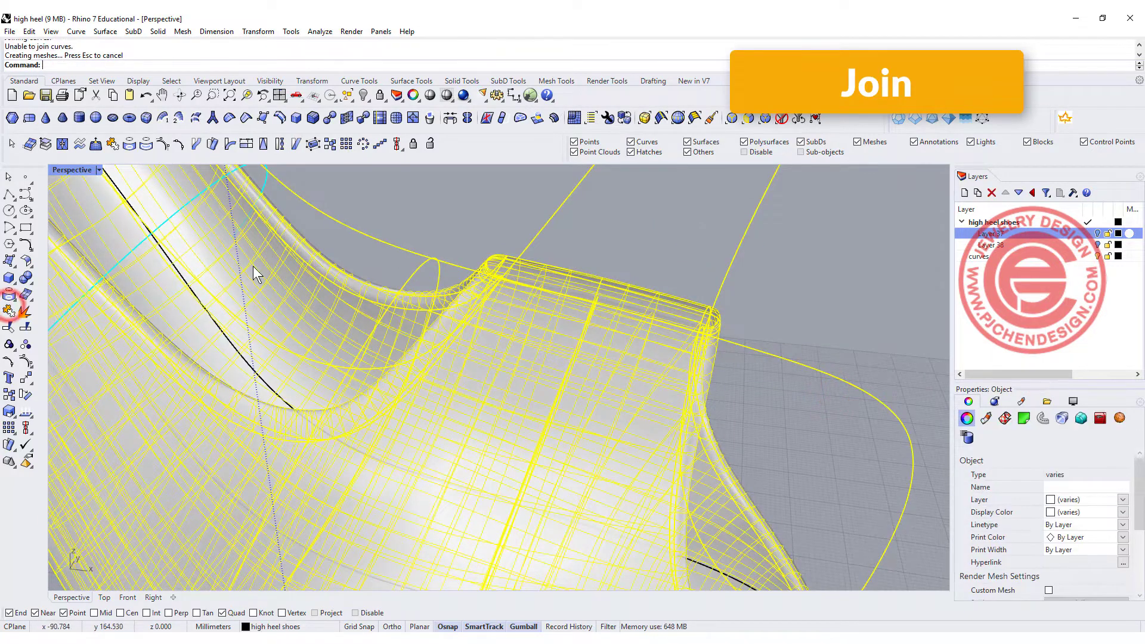
click(423, 217)
- Select the joined shoe body and check its object type in the properties
scroll(454, 239, down, 5)
click(480, 306)
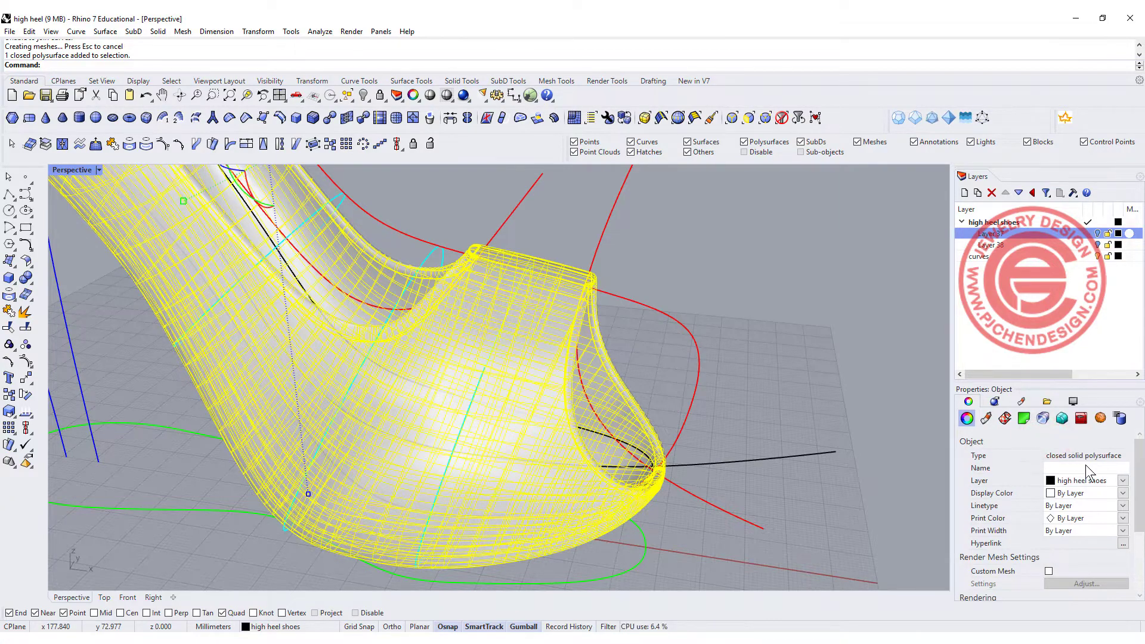
scroll(665, 337, down, 5)
right_drag(656, 349, 604, 387)
scroll(596, 366, up, 5)
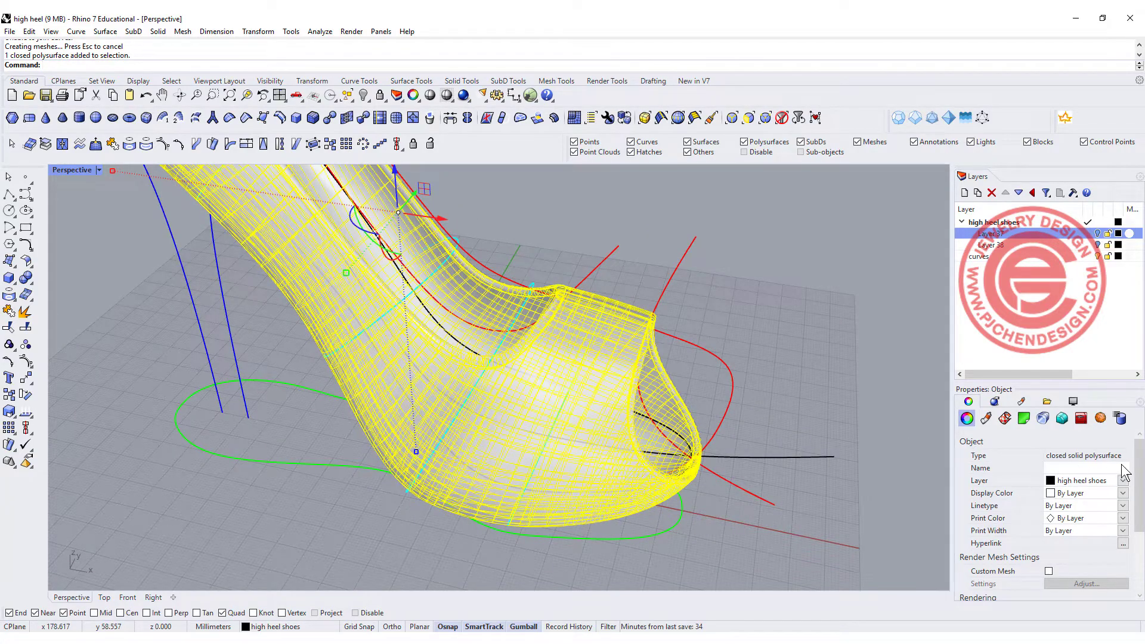
- Examine the solid shoe body from several angles, clearing its selection to see the toe opening and rims
scroll(644, 353, down, 5)
right_drag(686, 351, 584, 399)
scroll(753, 382, down, 2)
scroll(583, 399, up, 4)
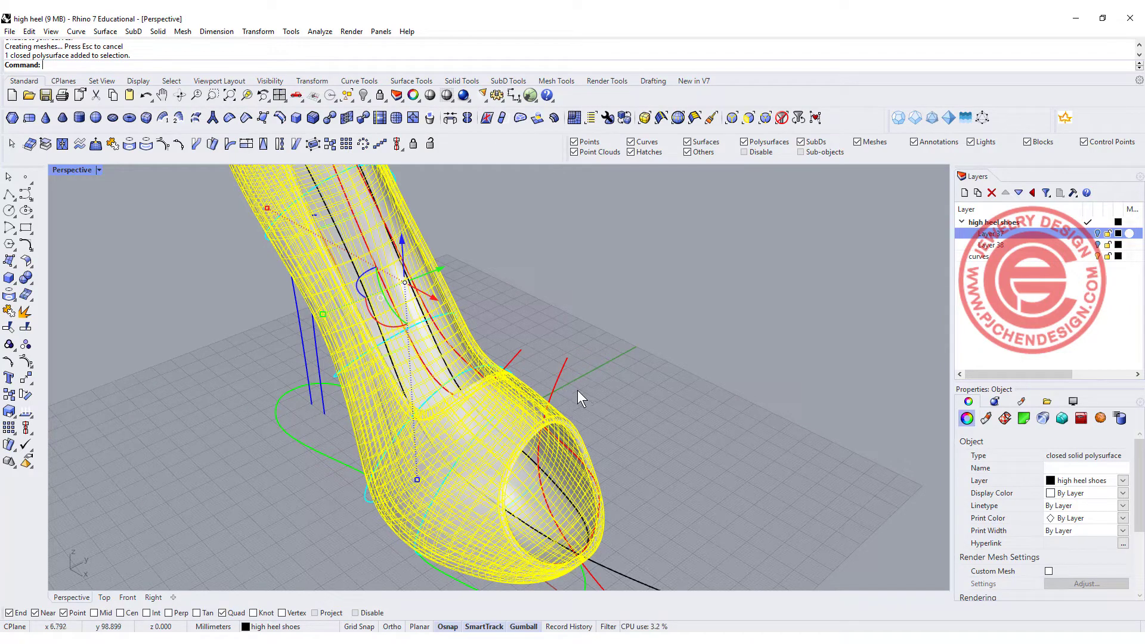
right_drag(577, 390, 763, 467)
click(783, 526)
right_drag(584, 385, 563, 370)
scroll(638, 406, down, 4)
right_drag(708, 383, 740, 355)
scroll(686, 456, up, 3)
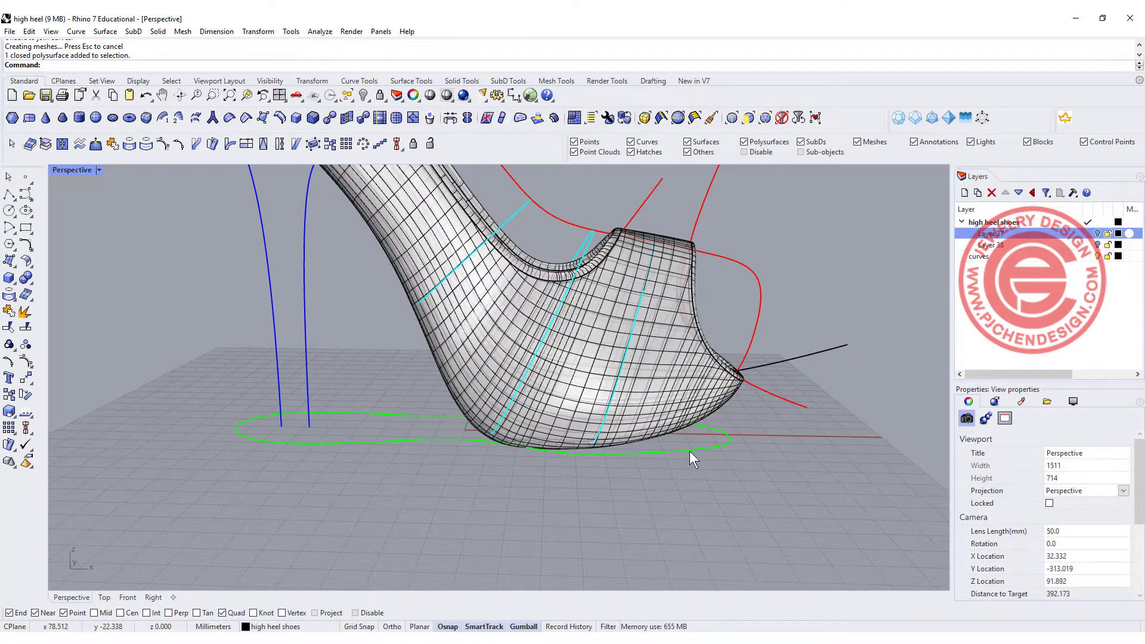
- Select the green sole outline on the ground, maximize the Front viewport, and clear the selection
click(690, 451)
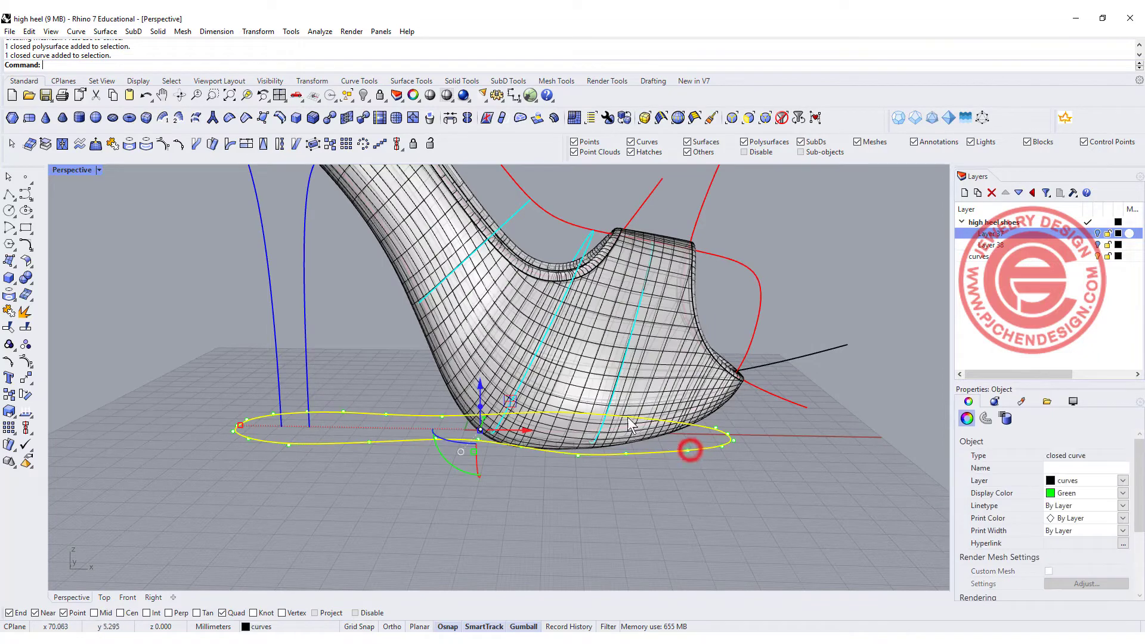
double_click(74, 171)
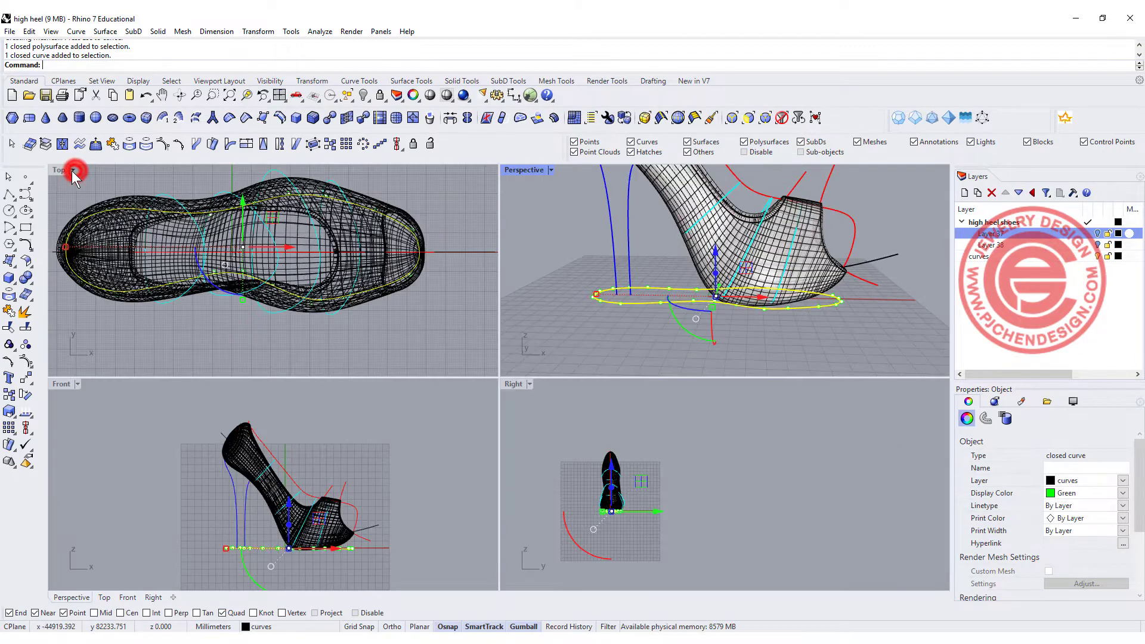
double_click(61, 384)
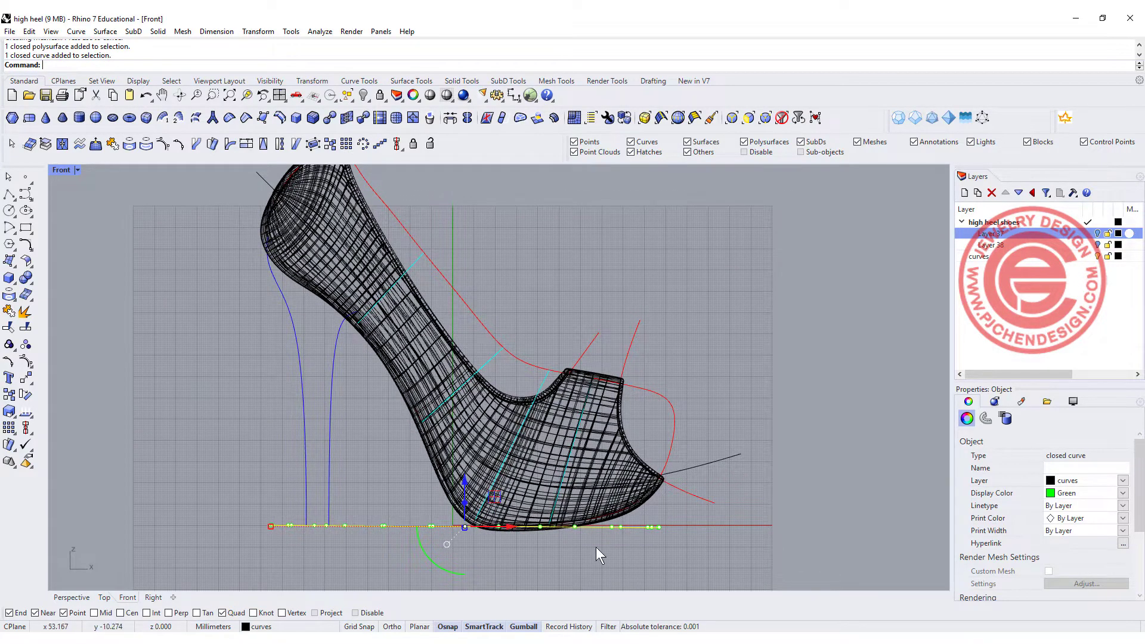
click(200, 222)
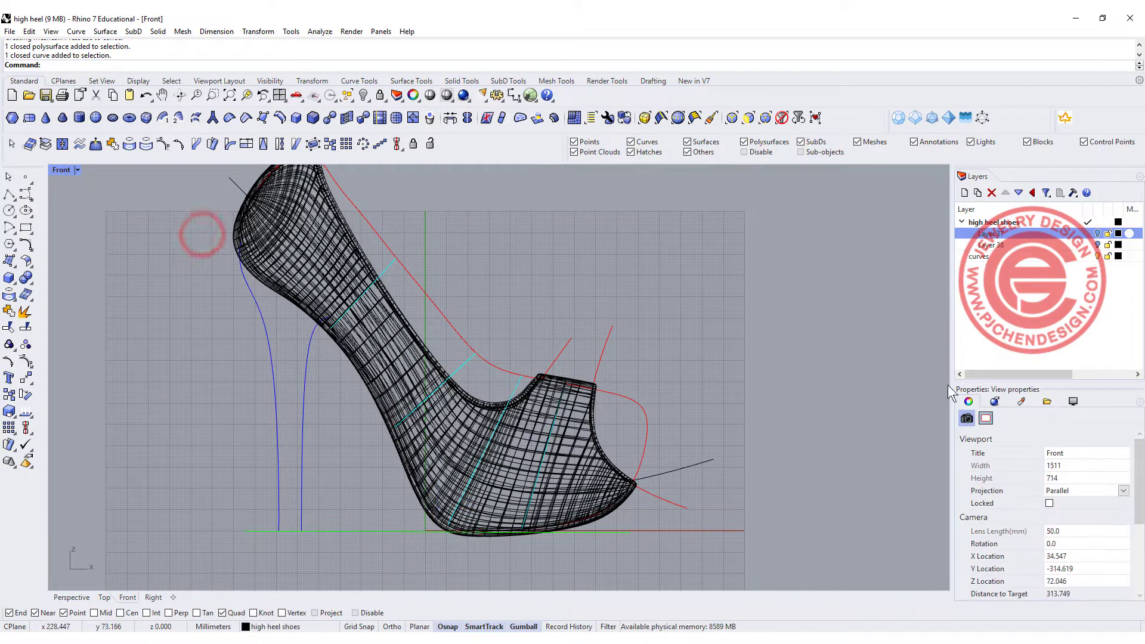
- Create a new top-level layer below the curves layer and set its color to Red
click(965, 193)
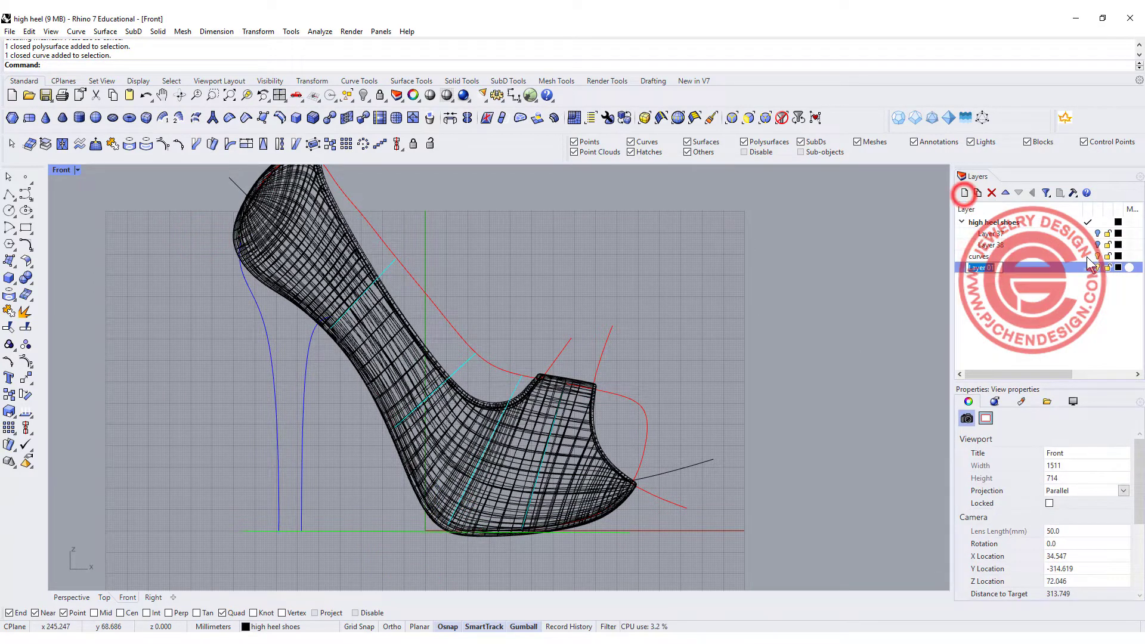
click(1118, 267)
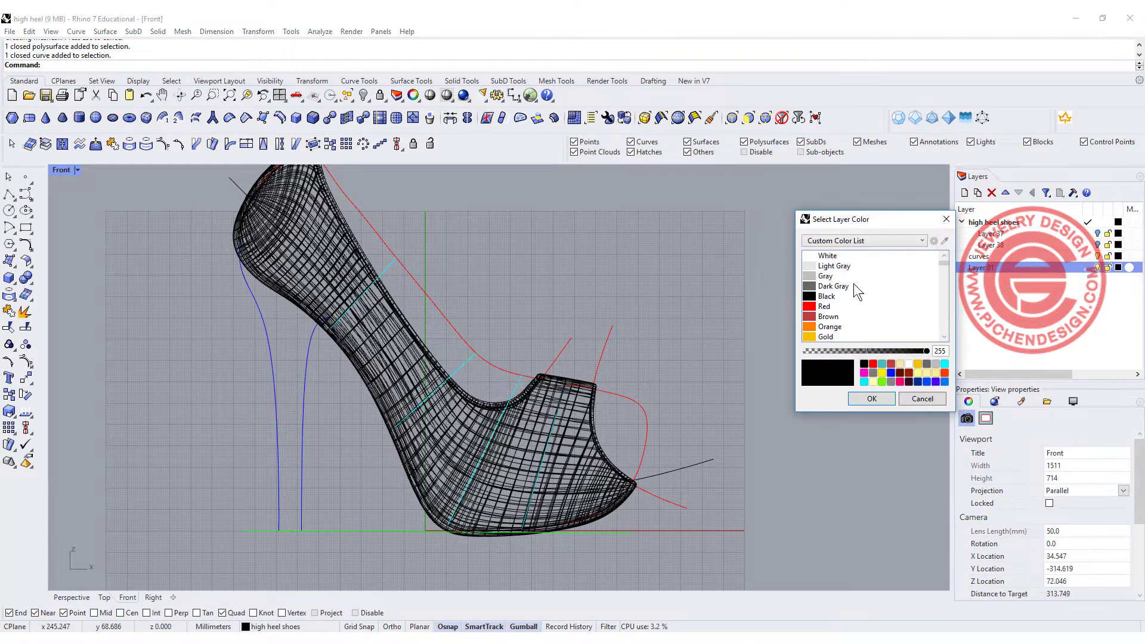
click(811, 307)
click(865, 397)
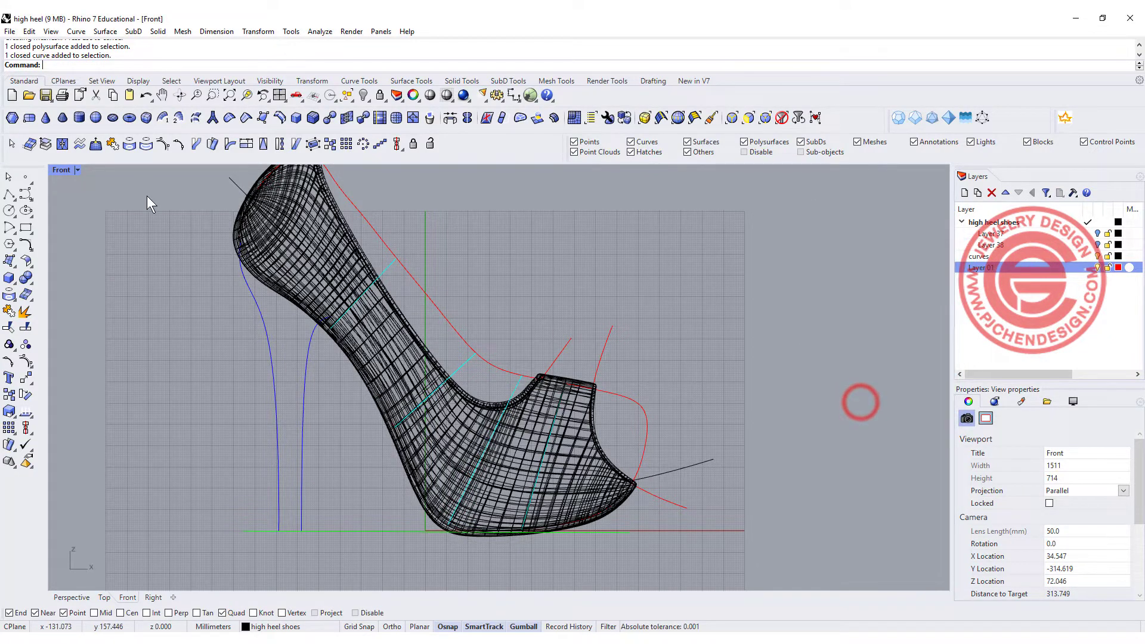
- With object snaps disabled and Layer 01 made current, start a degree 3 control-point curve behind the heel and follow the arch downward
click(356, 612)
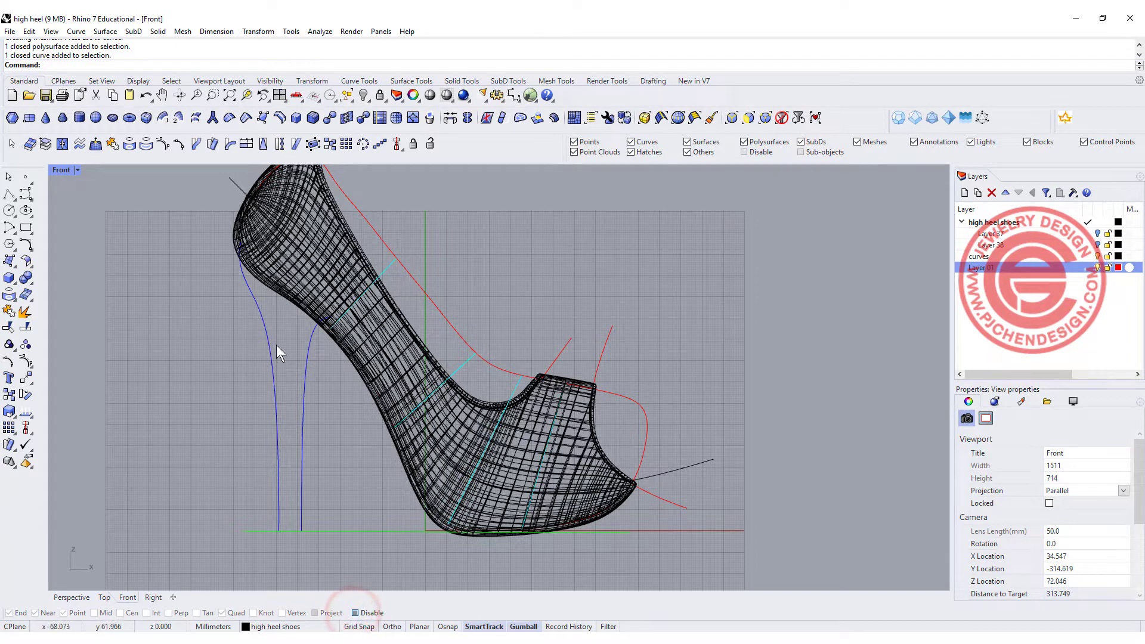
click(25, 193)
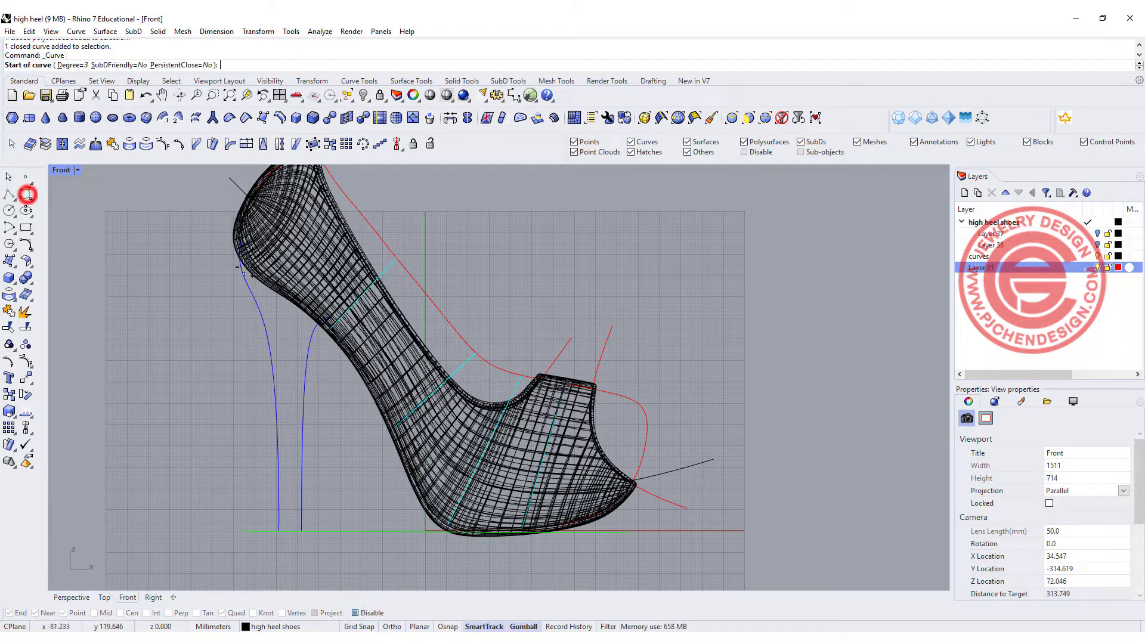
scroll(216, 231, up, 4)
click(212, 229)
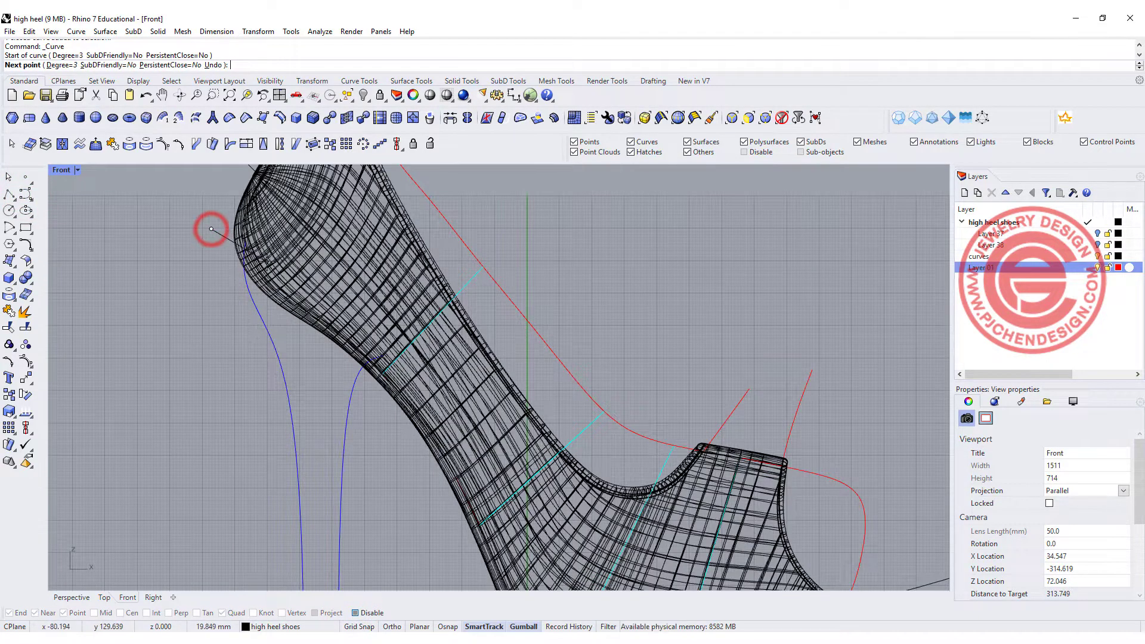
click(1088, 266)
right_drag(257, 268, 279, 227)
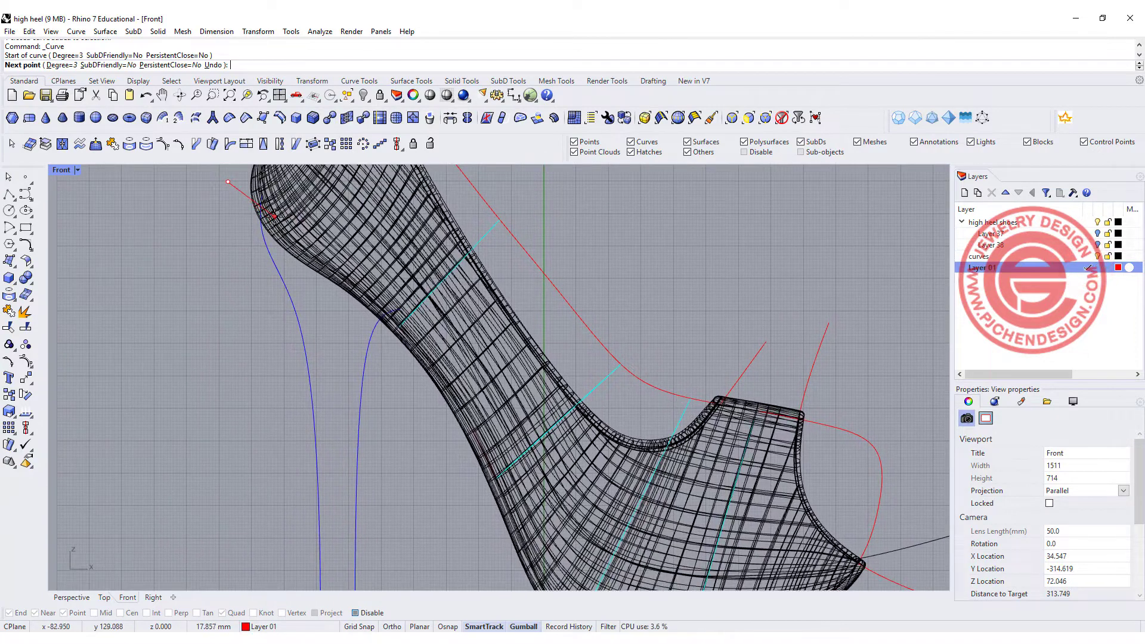
click(272, 221)
click(347, 270)
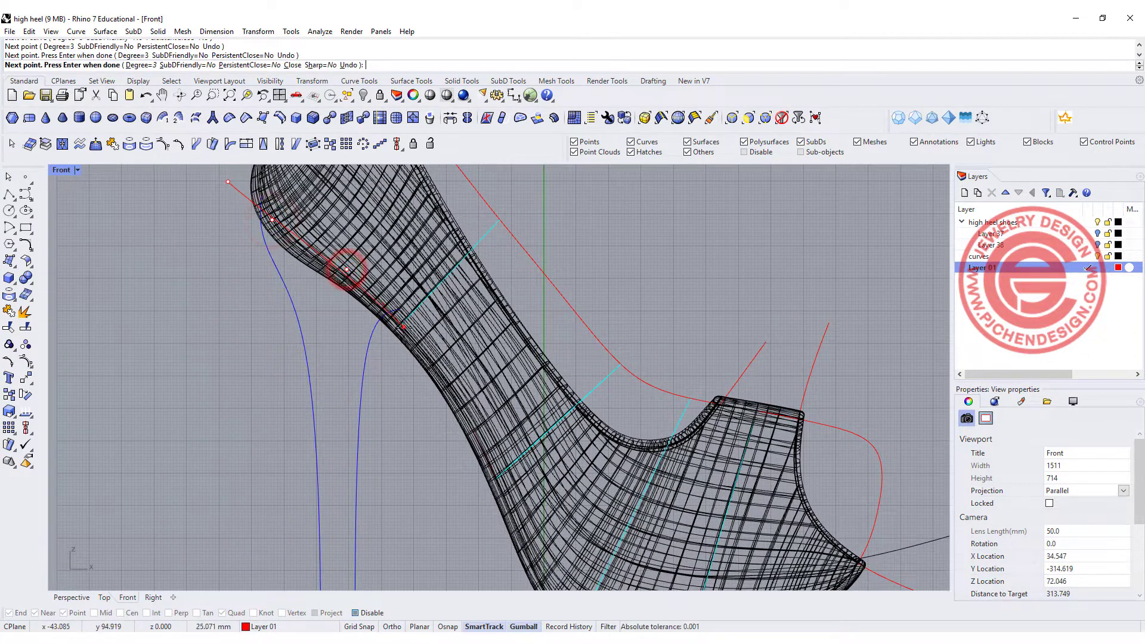
click(403, 328)
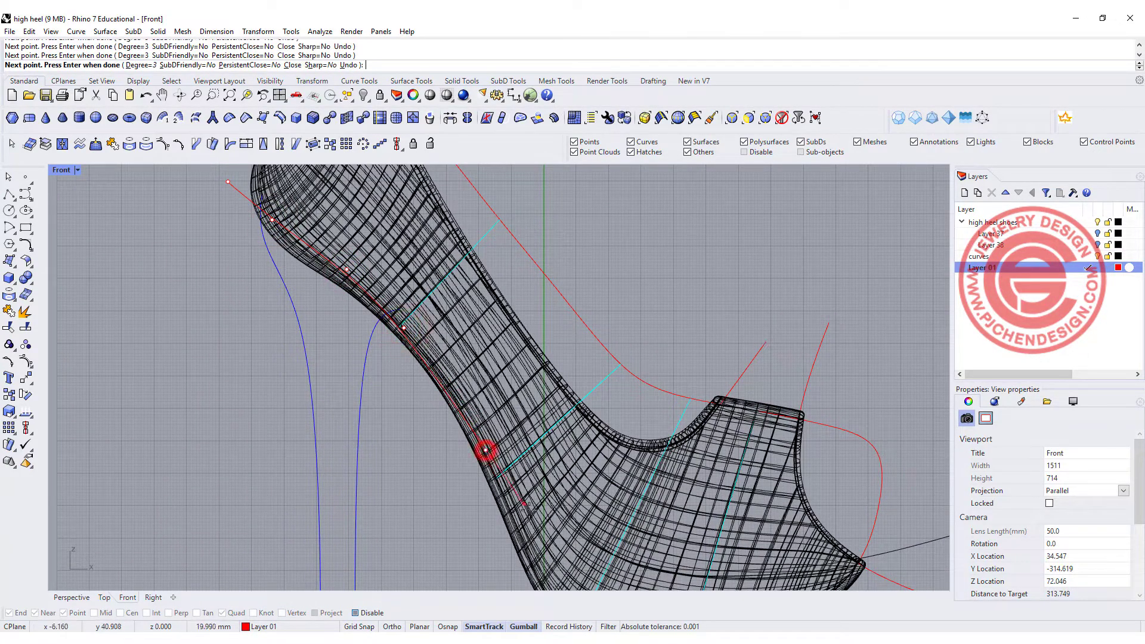
- Continue the curve around the ball of the foot and along the sole, and finish it beyond the toe tip
right_drag(528, 506, 454, 404)
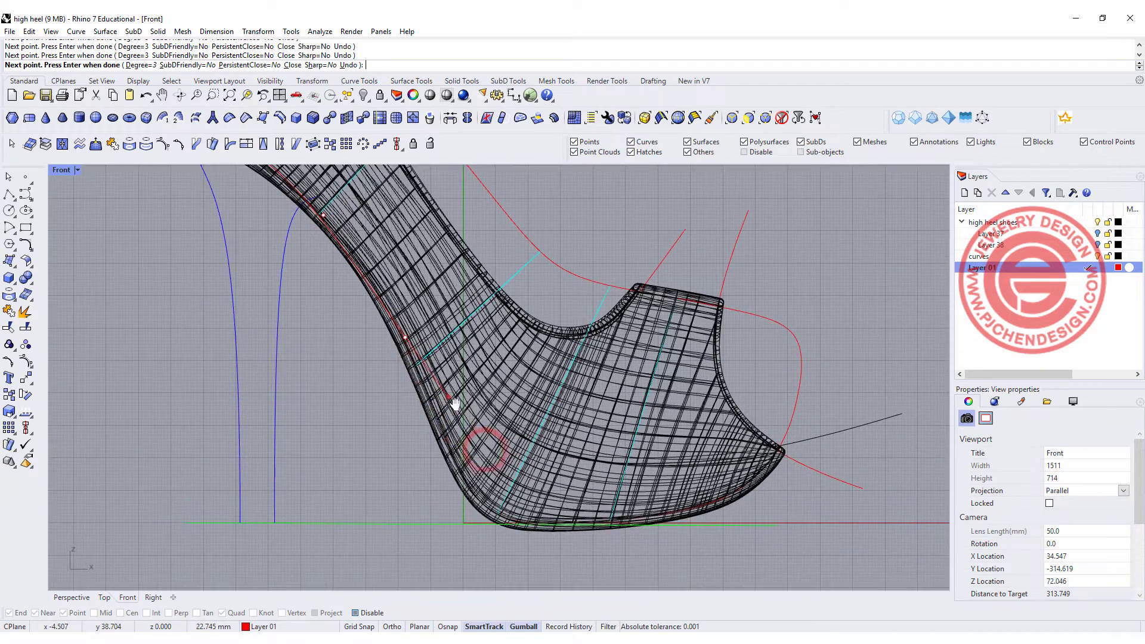
click(480, 493)
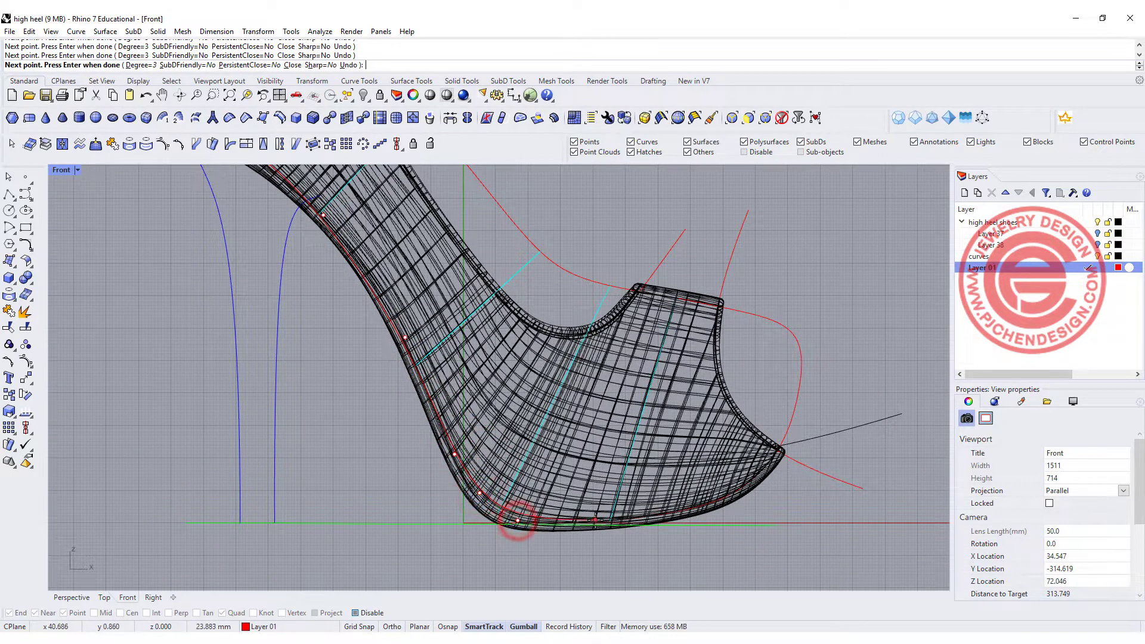
click(704, 507)
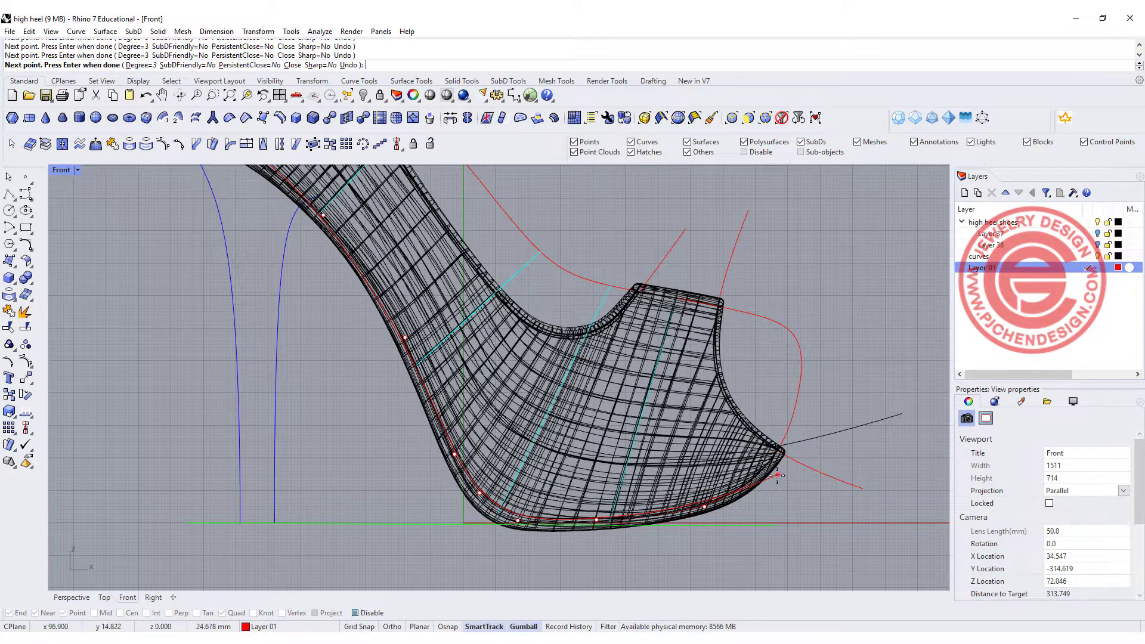
key(Return)
click(797, 496)
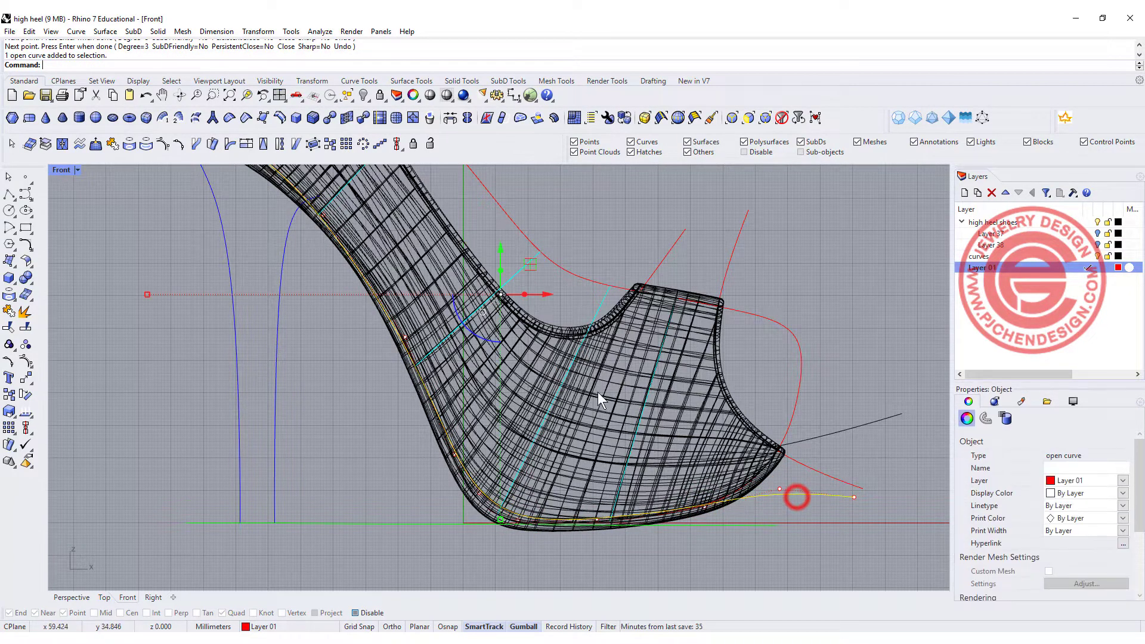
- Reshape the toe end of the sole curve by moving its end control points so it stops just past the tip
scroll(597, 392, down, 3)
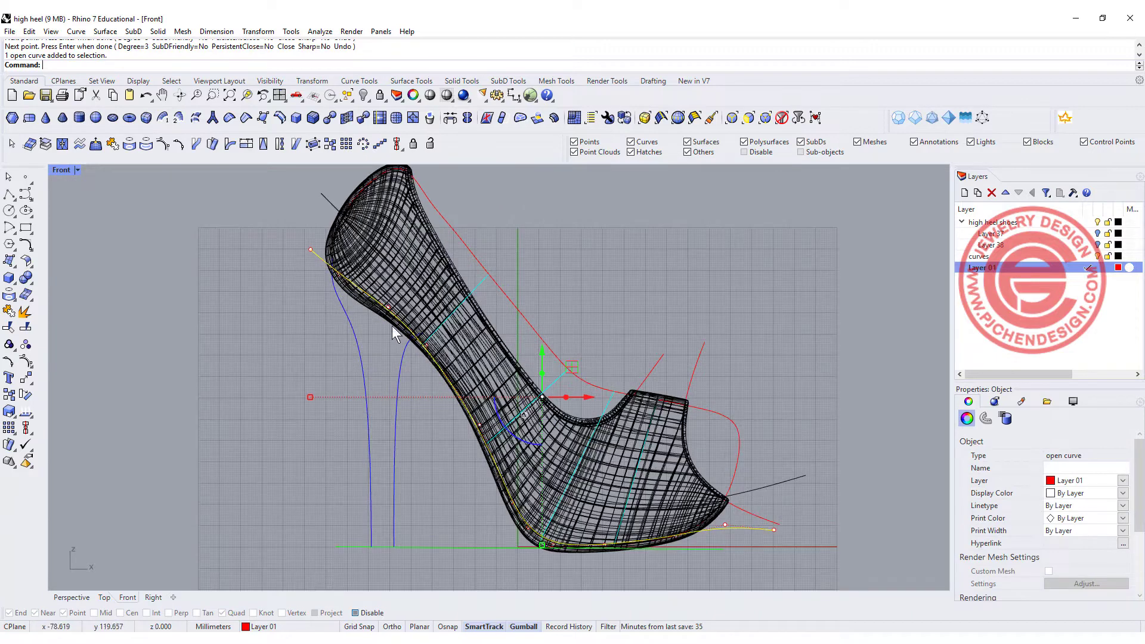
scroll(716, 539, up, 2)
drag(724, 524, 733, 466)
click(831, 537)
- Offset the sole curve by a distance of 3 toward the underside of the shoe, and clear the selection
click(732, 514)
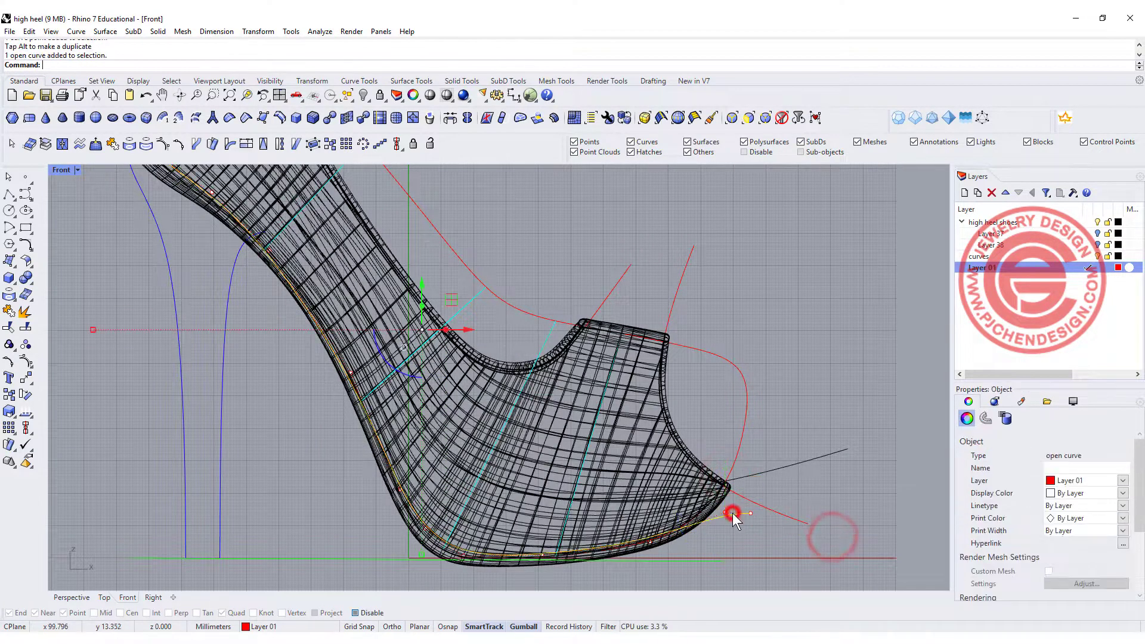
scroll(460, 427, down, 3)
key(ctrl+m)
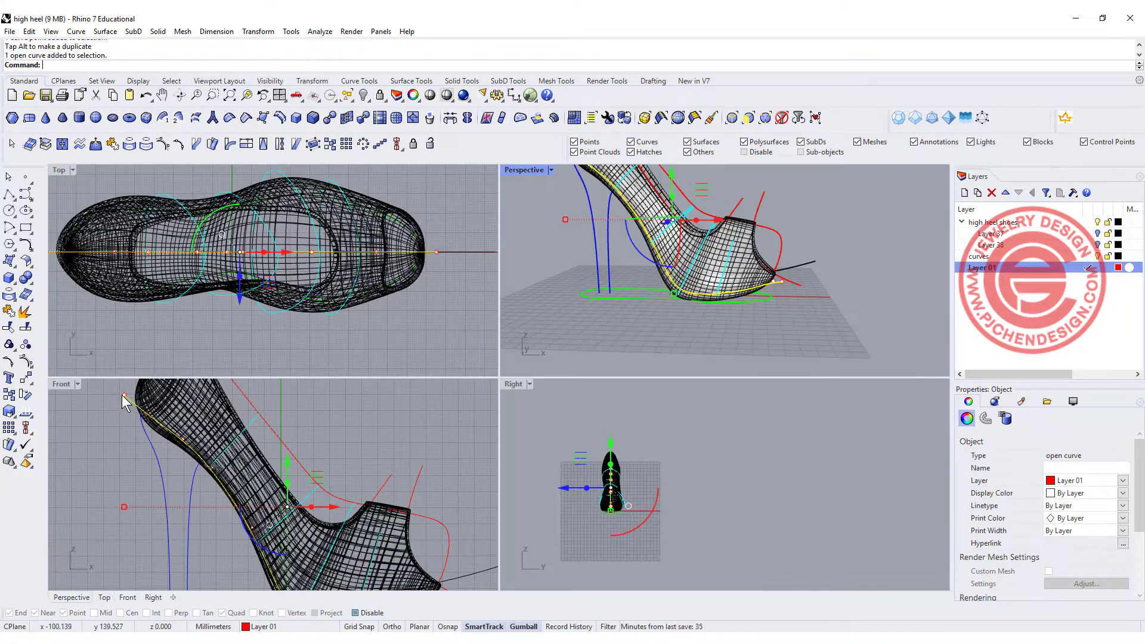
double_click(64, 383)
scroll(376, 277, down, 5)
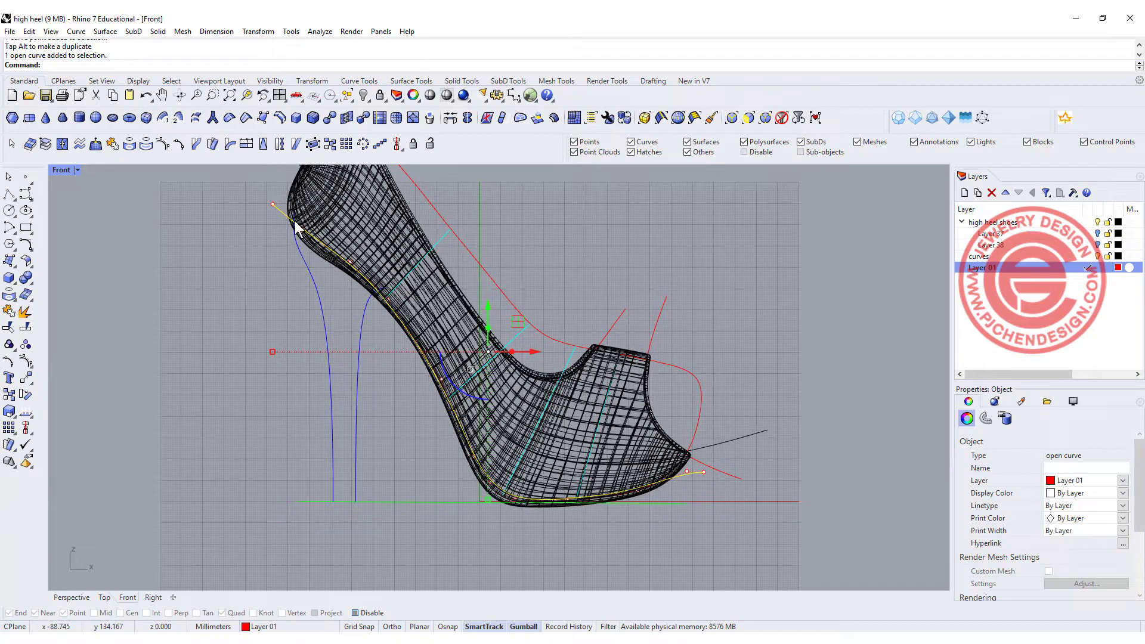
click(24, 247)
click(192, 251)
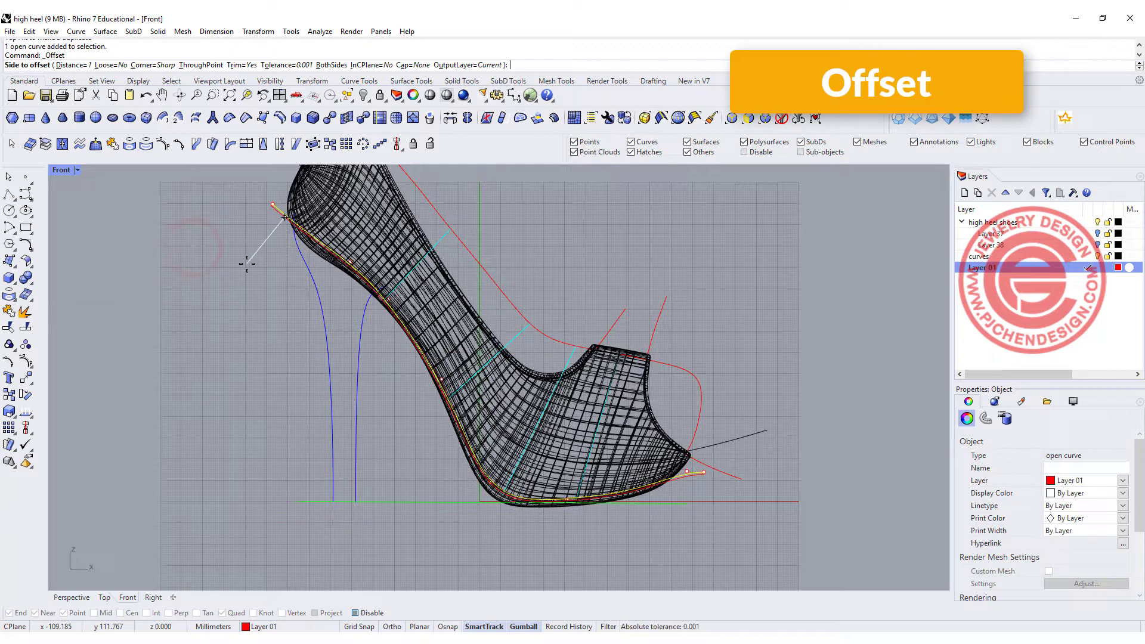
text(3)
key(Return)
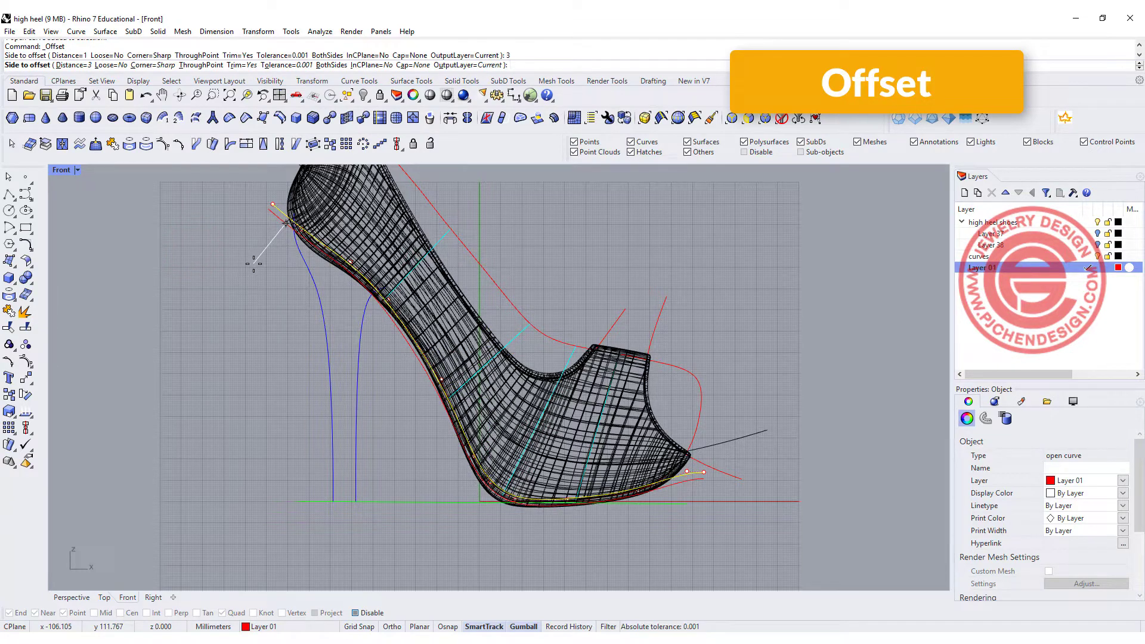
click(253, 264)
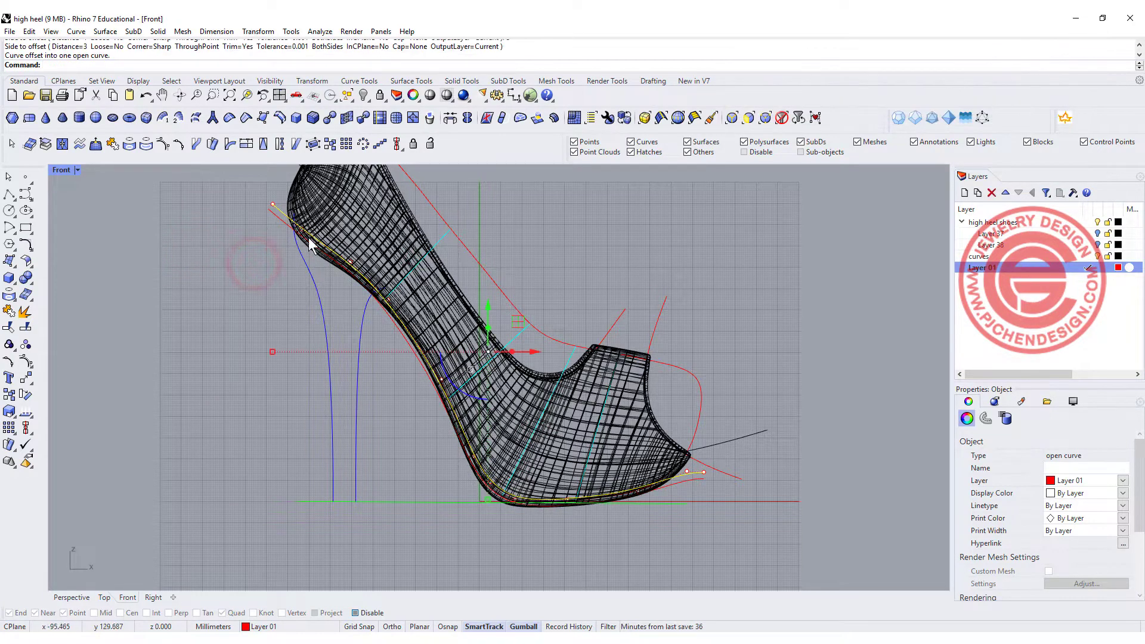
scroll(314, 256, up, 3)
scroll(315, 256, down, 4)
click(176, 242)
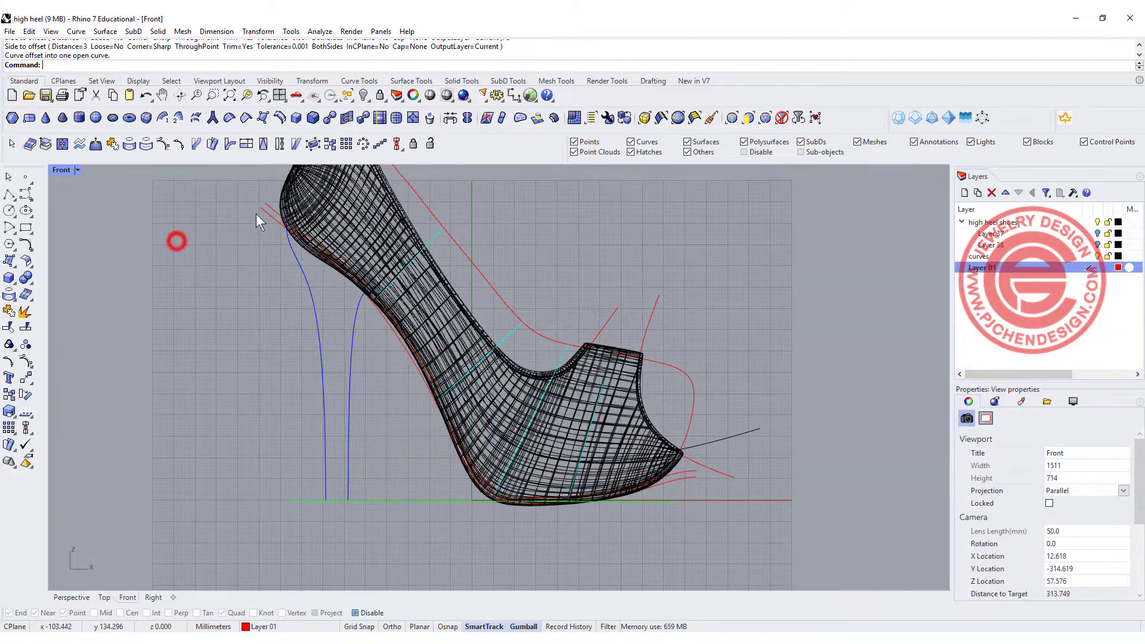
- Re-enable object snaps and connect the heel-side ends of the two sole curves with a straight polyline segment
right_drag(248, 227, 255, 266)
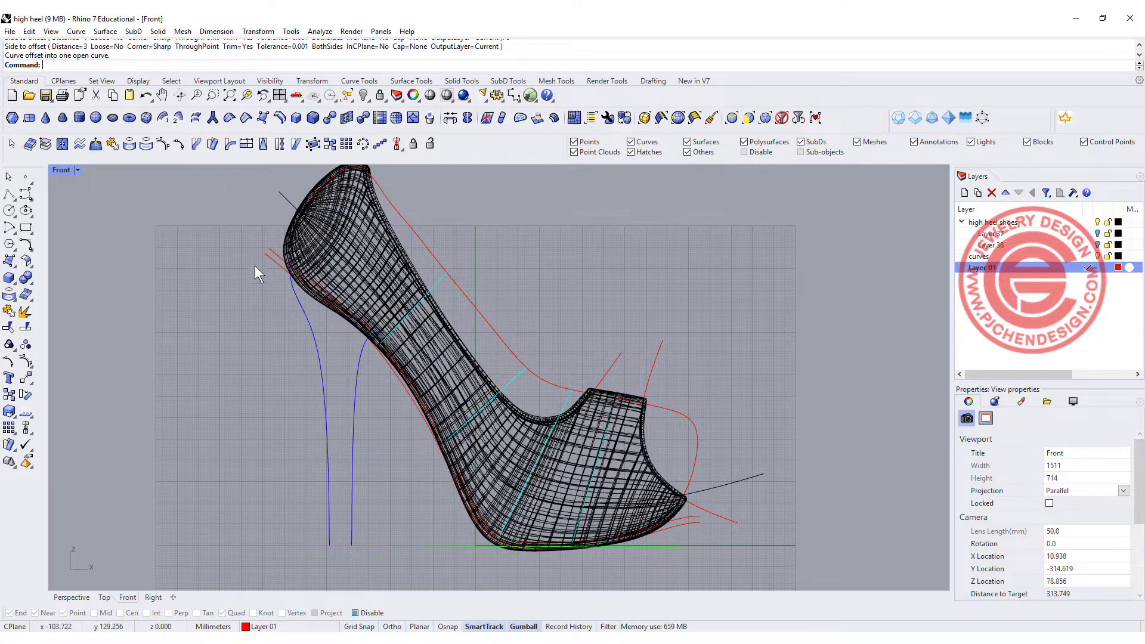
click(9, 193)
scroll(268, 265, up, 5)
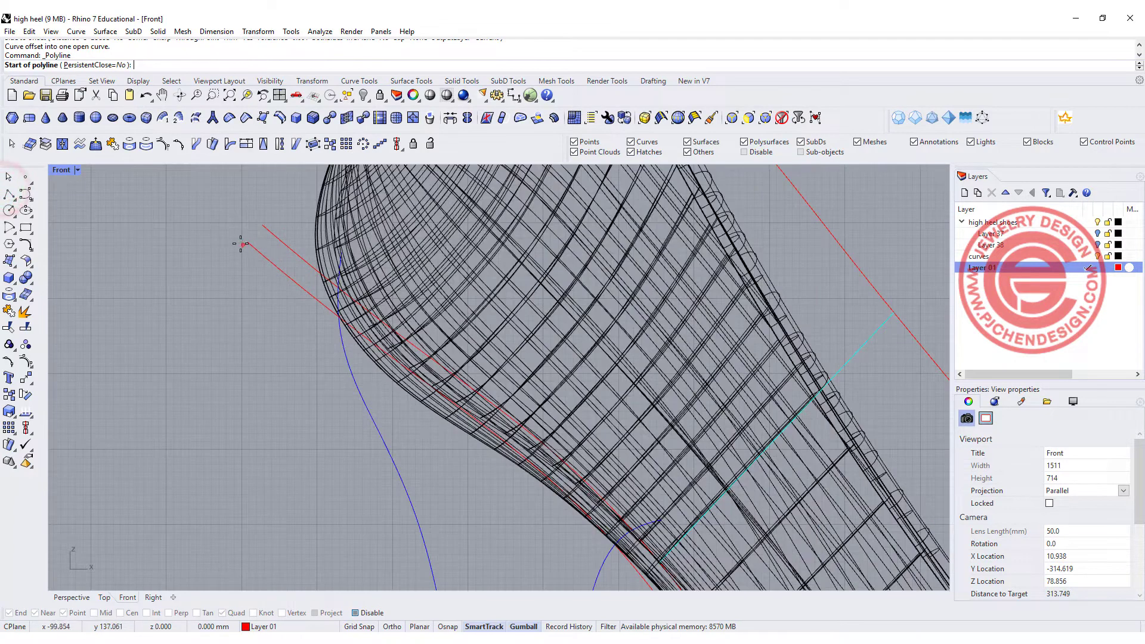
click(355, 613)
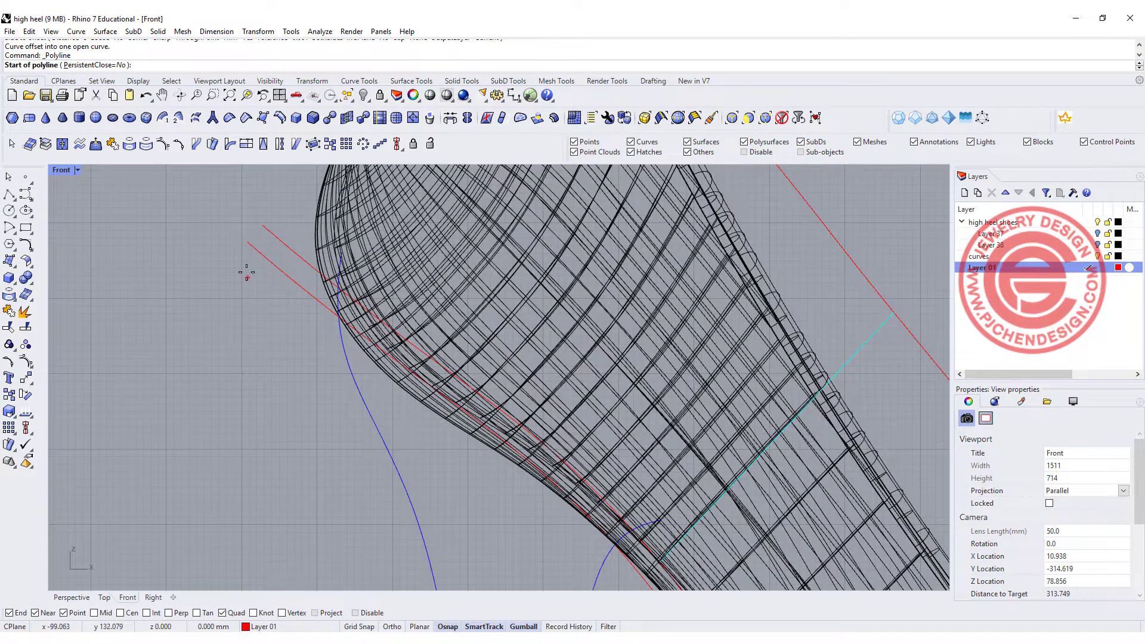
click(247, 242)
click(263, 225)
key(Return)
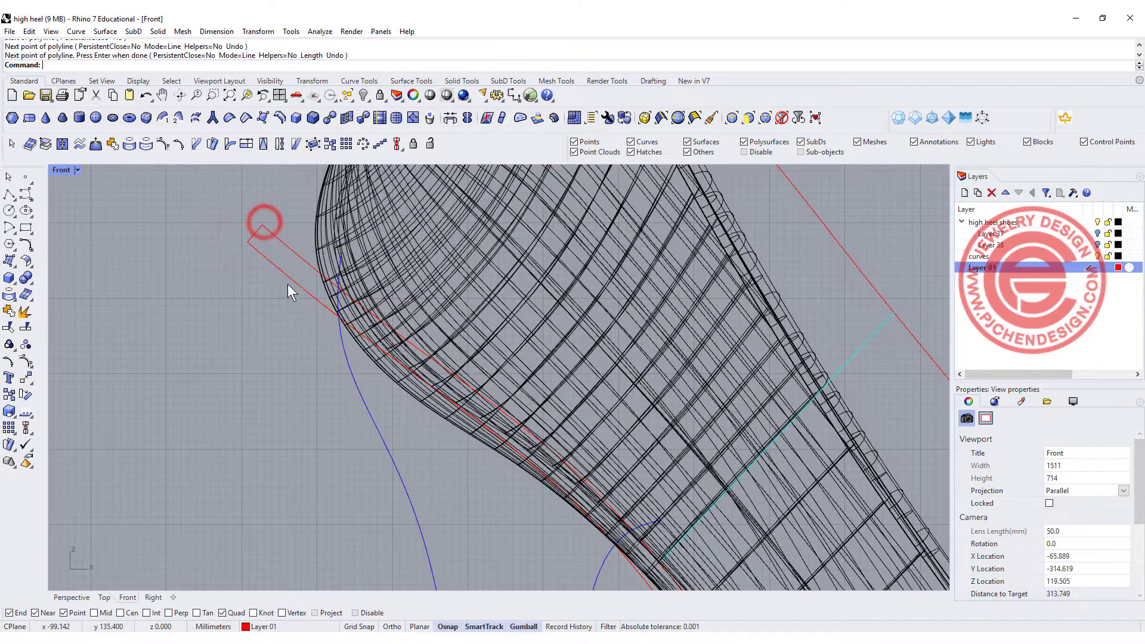
- Connect the toe-side ends of the two sole curves with a straight polyline segment
scroll(418, 358, down, 3)
scroll(721, 510, up, 6)
key(Return)
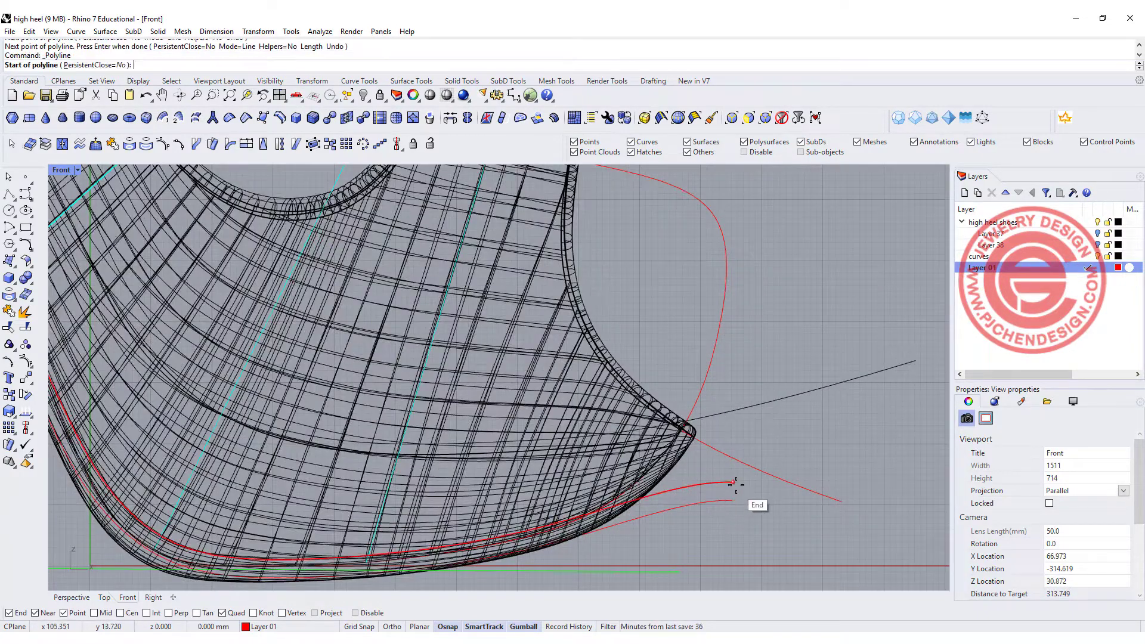
click(733, 482)
click(733, 501)
key(Return)
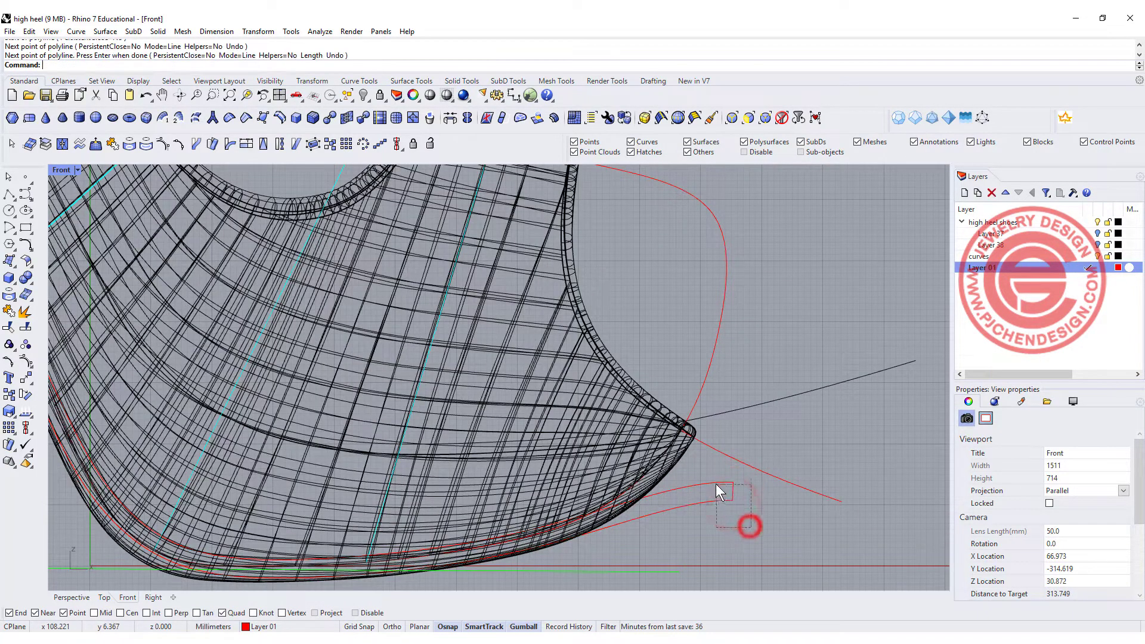
- Select the two sole curves and both end segments, join them into one closed profile, and clear the selection
drag(716, 484, 714, 485)
scroll(668, 498, down, 5)
right_drag(286, 331, 478, 472)
scroll(244, 299, up, 7)
right_drag(261, 292, 345, 407)
shift+drag(283, 317, 247, 240)
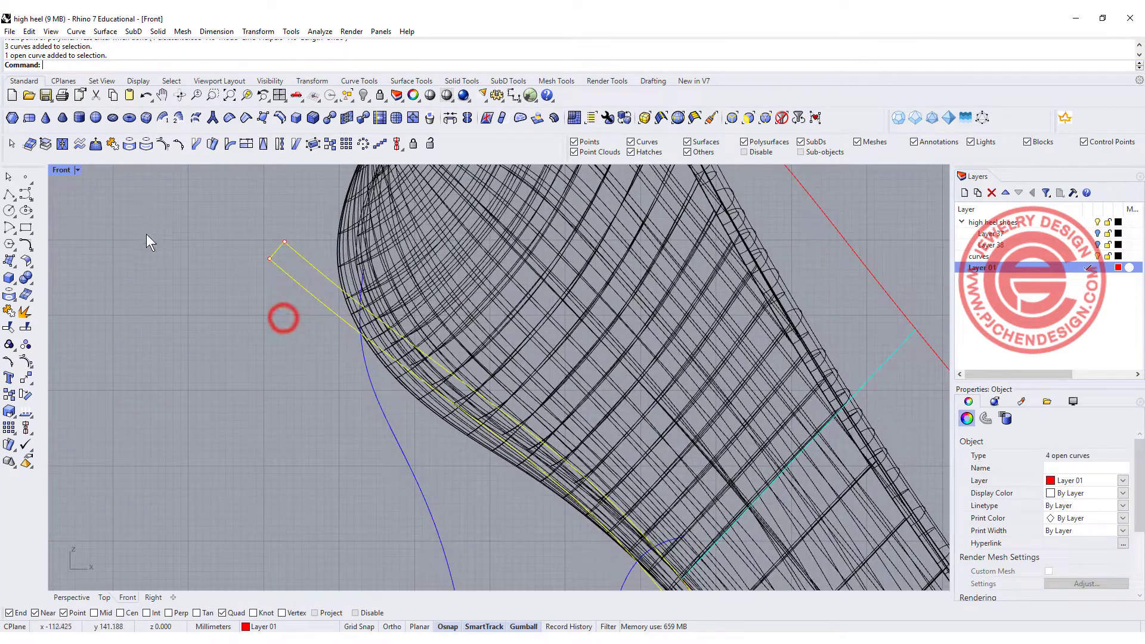
click(9, 311)
click(242, 345)
scroll(236, 346, down, 5)
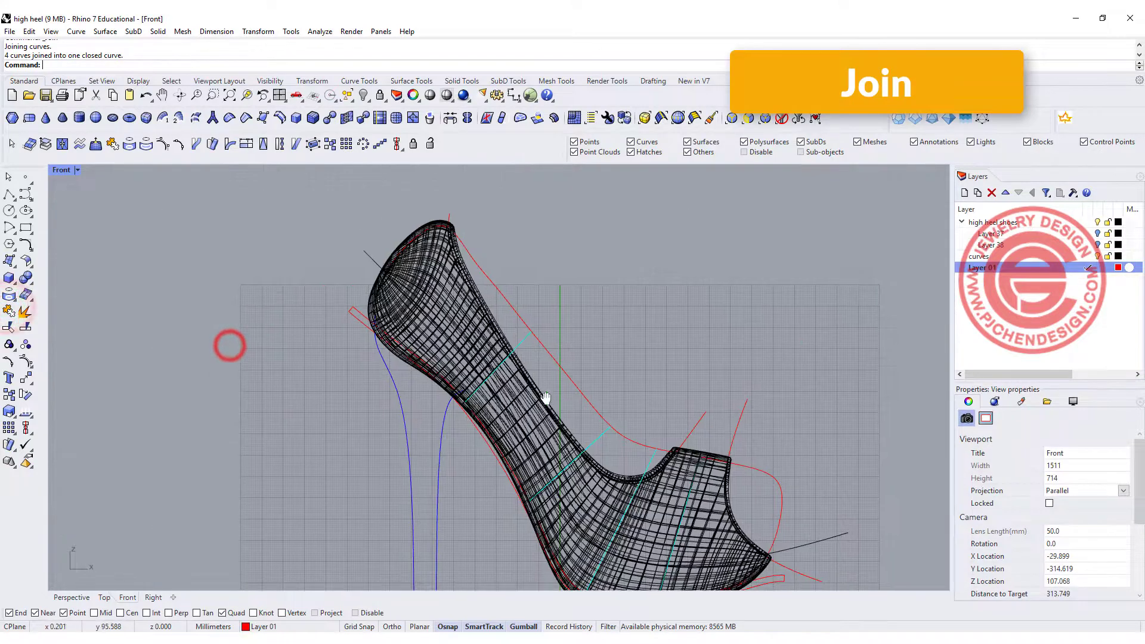
- Hide the closed shoe body so that only the construction curves and the sole profile remain in view
click(592, 434)
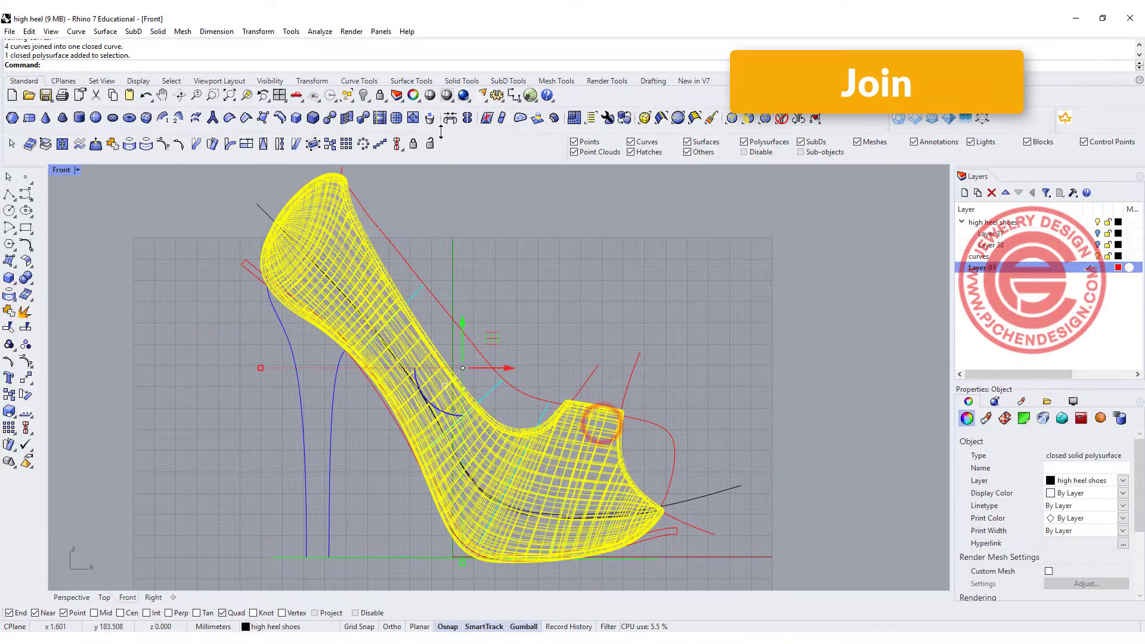
click(363, 96)
right_drag(582, 353, 545, 297)
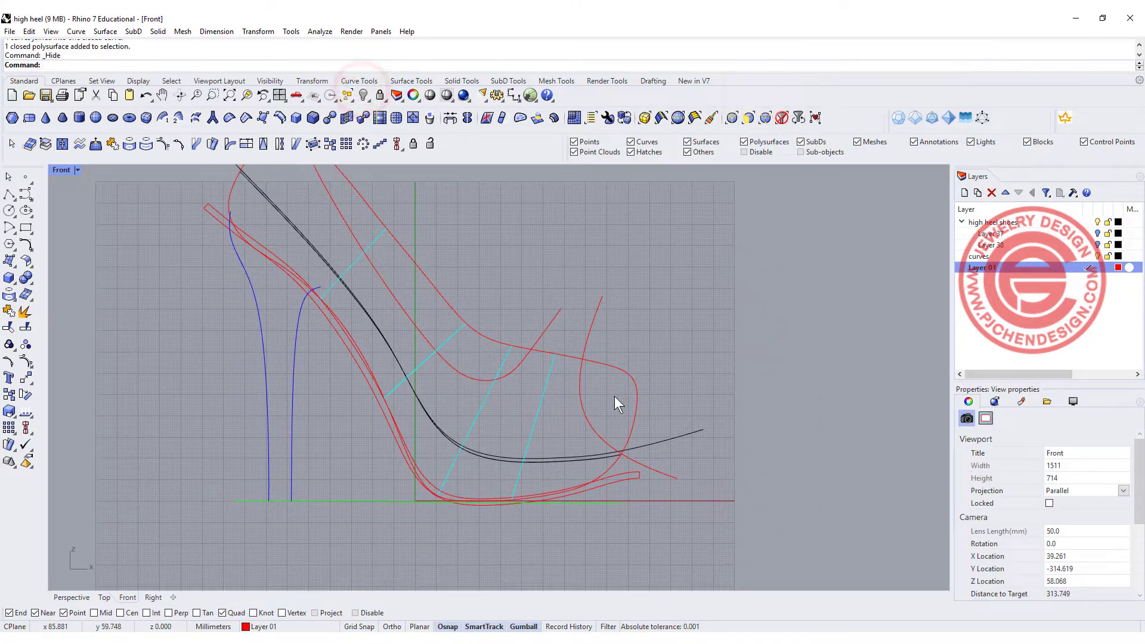
- Set the closed sole profile's display color to DarkGreen from the custom color list, and clear the selection
click(629, 480)
click(1124, 480)
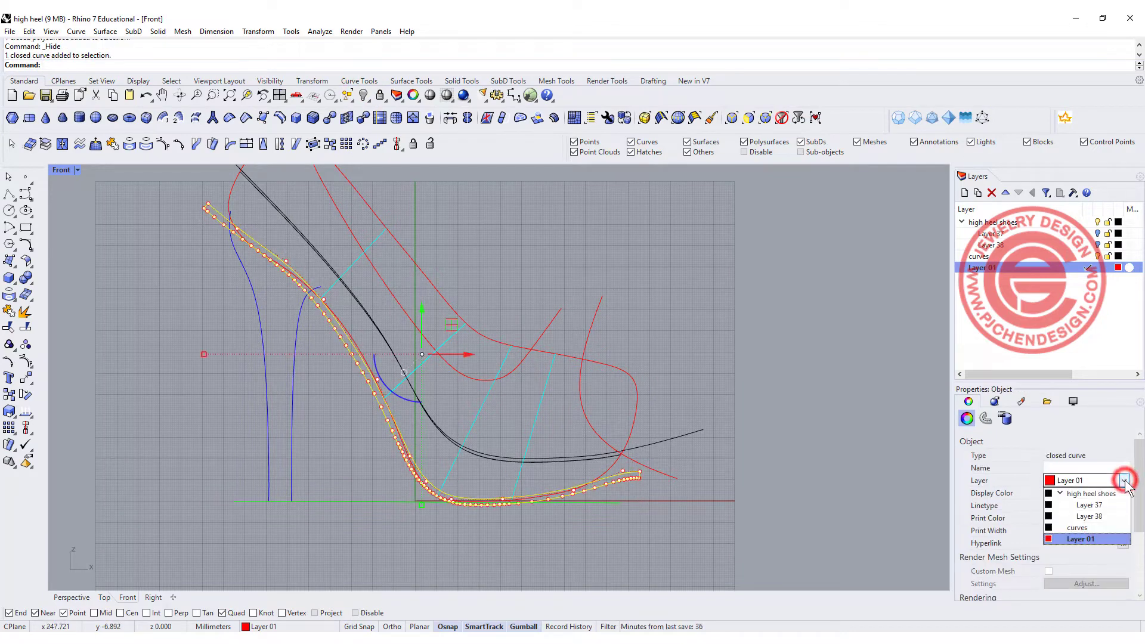
click(1124, 480)
click(1124, 493)
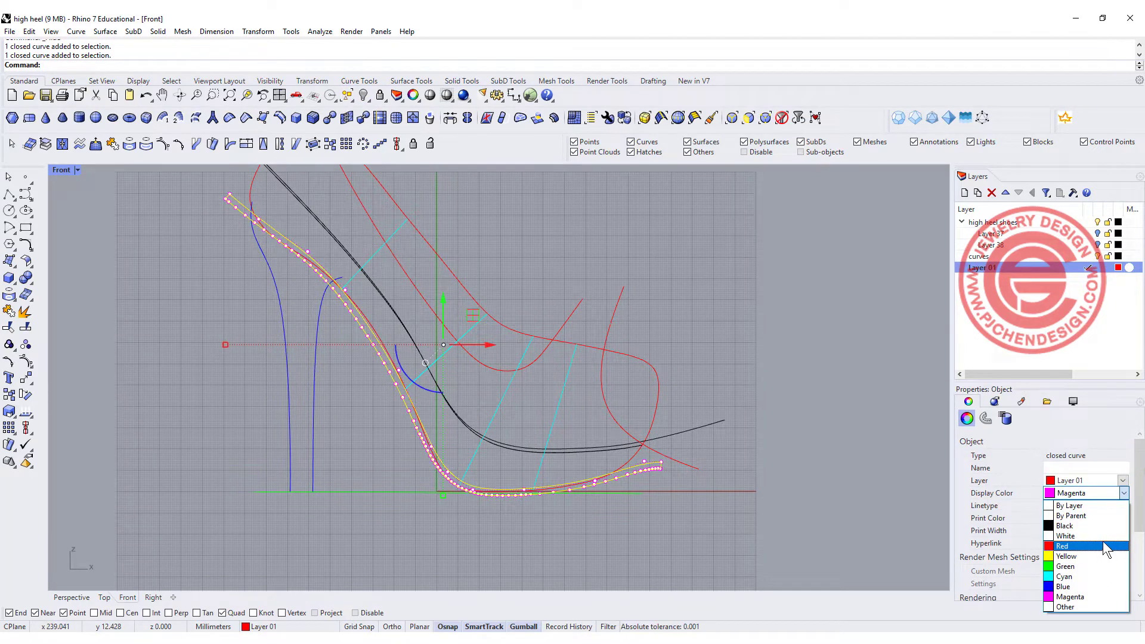
click(1085, 607)
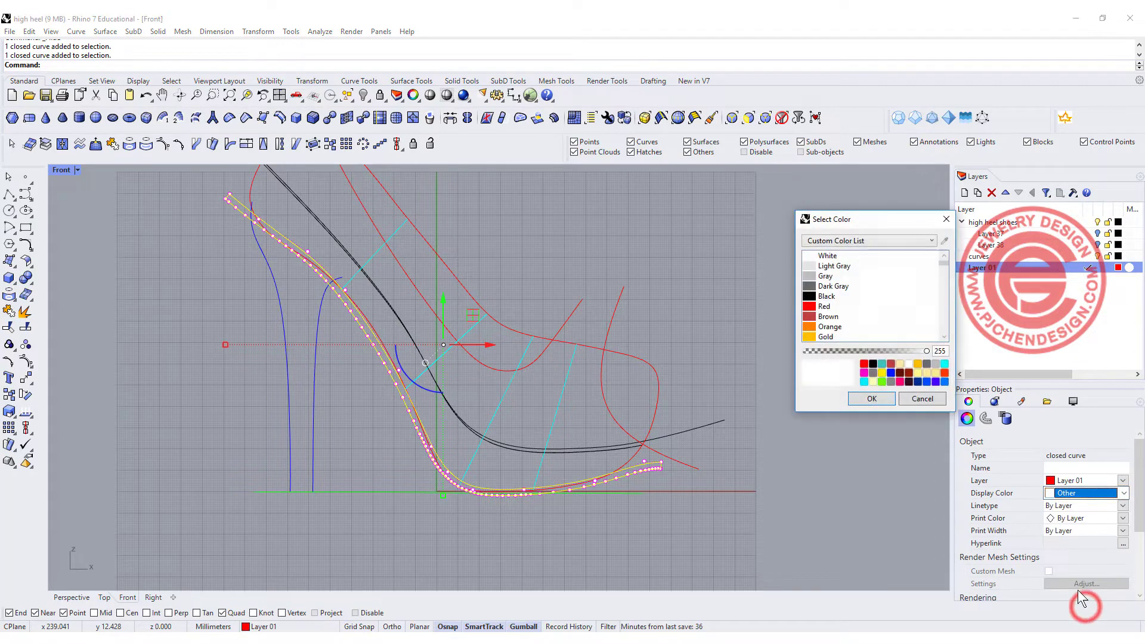
scroll(859, 298, down, 3)
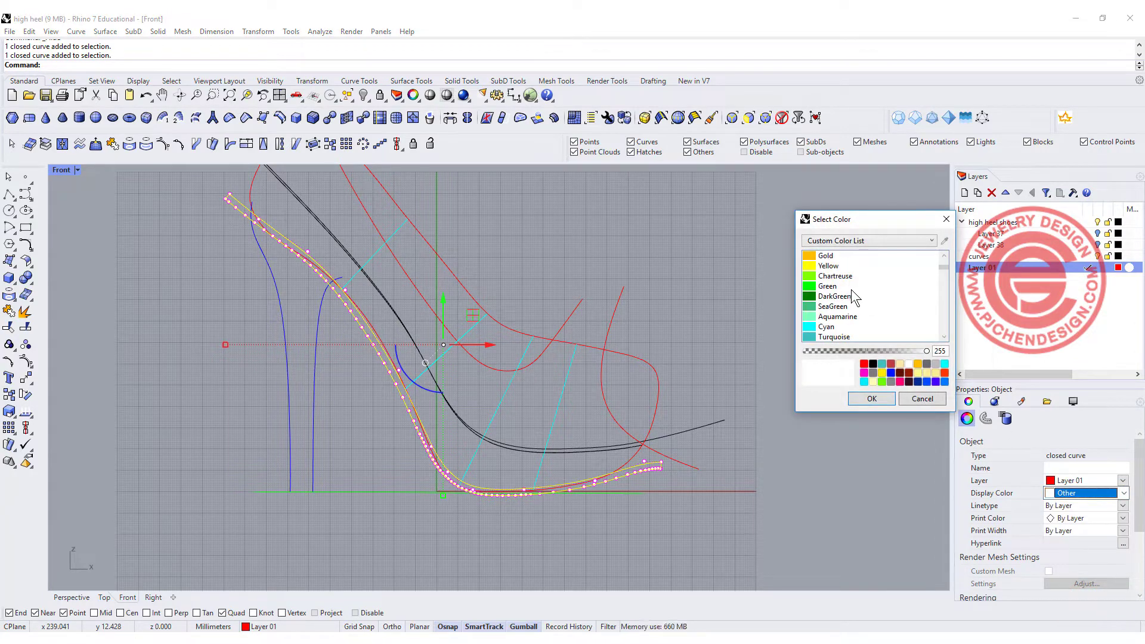
click(847, 303)
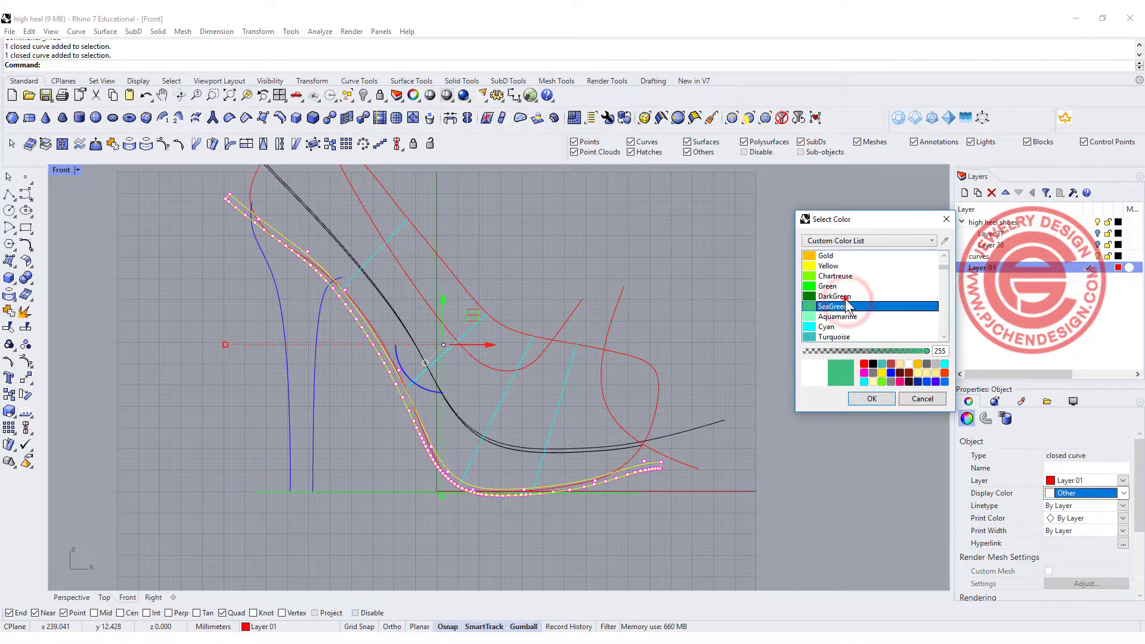
click(846, 296)
click(871, 398)
click(769, 350)
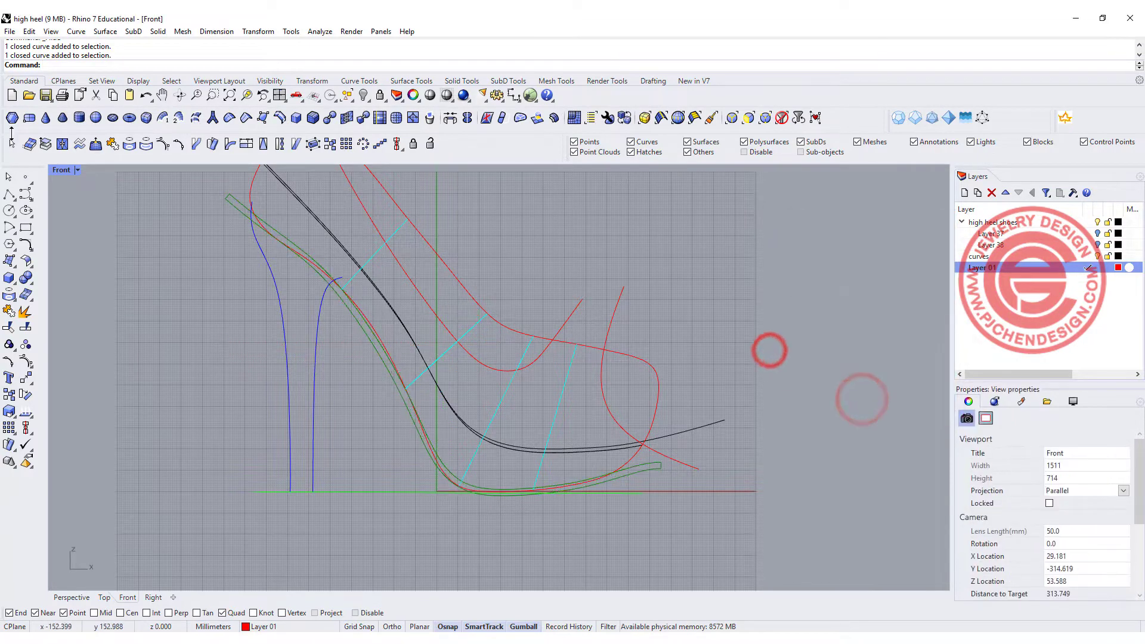
- In the Perspective view, extrude the closed sole profile straight to both sides as a solid, by about 147 mm
double_click(62, 171)
right_drag(742, 265, 704, 293)
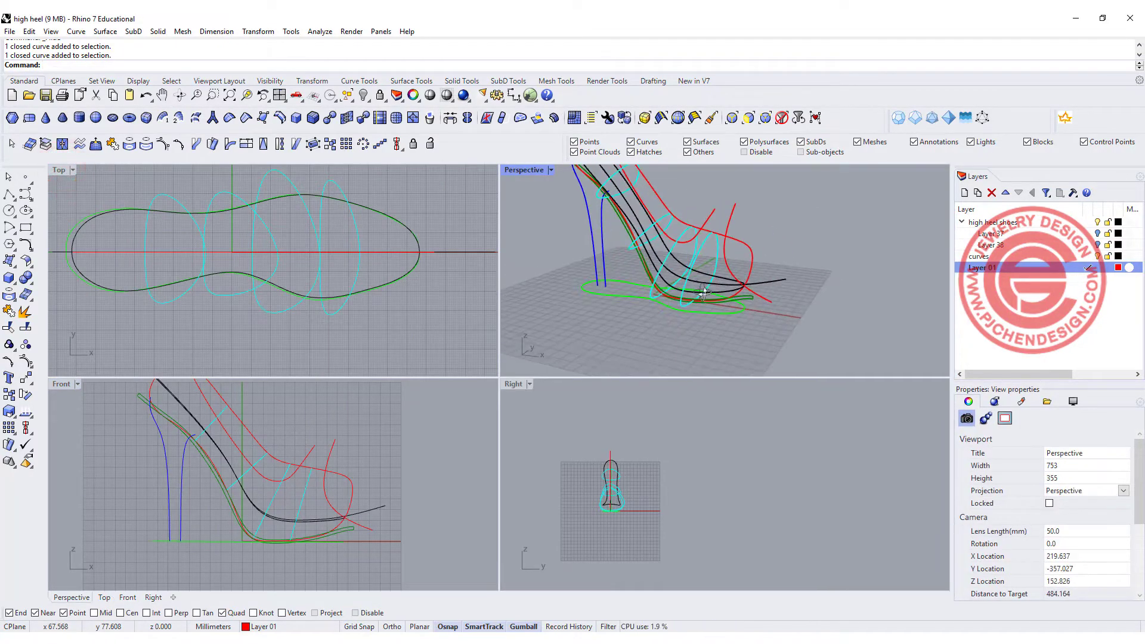
scroll(685, 295, up, 2)
double_click(519, 170)
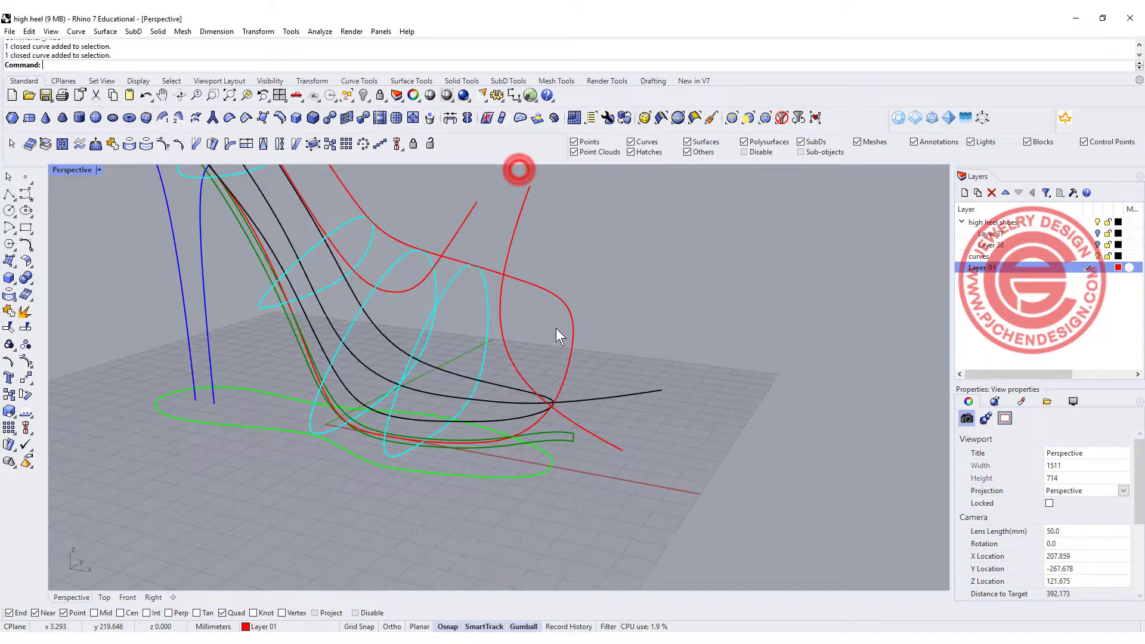
scroll(556, 343, down, 4)
right_drag(550, 385, 486, 264)
click(592, 399)
click(215, 31)
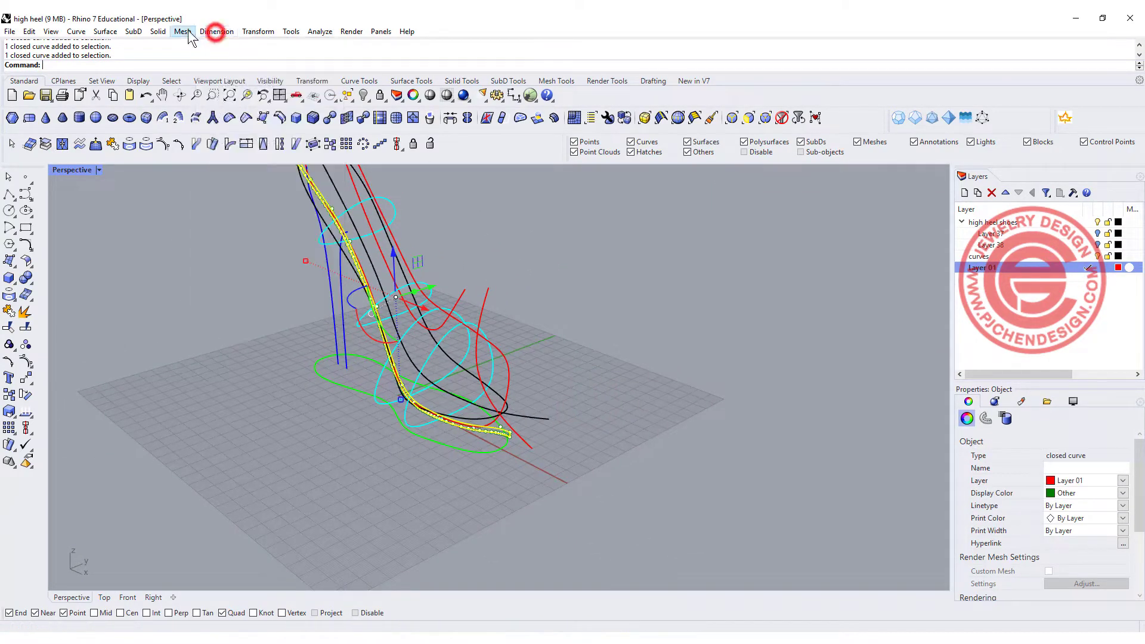
mouse_move(179, 35)
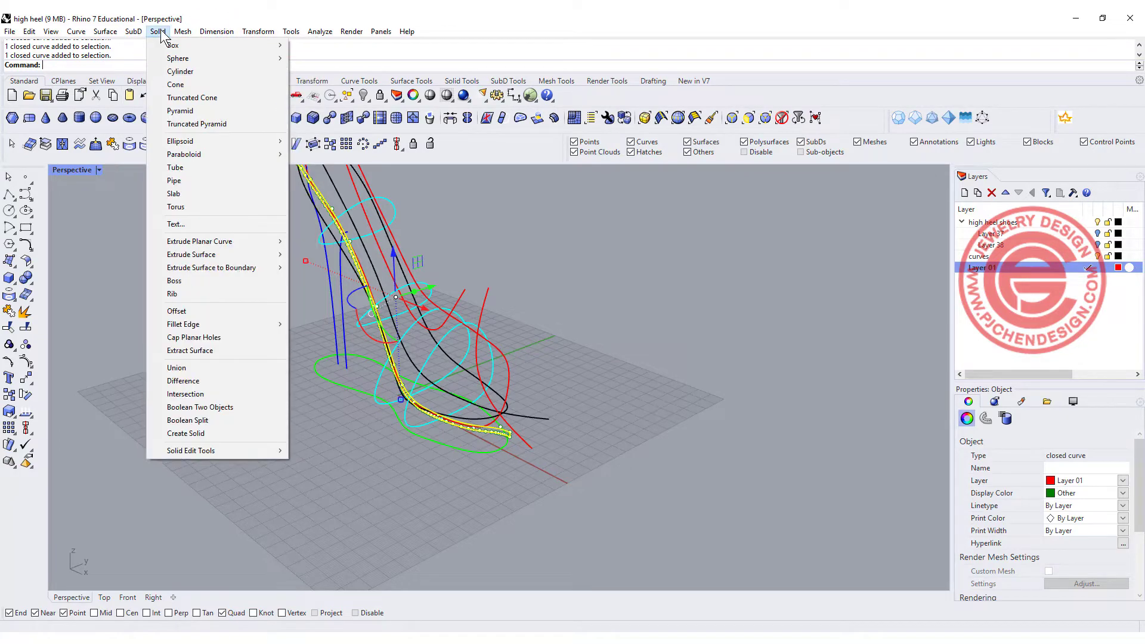
mouse_move(277, 245)
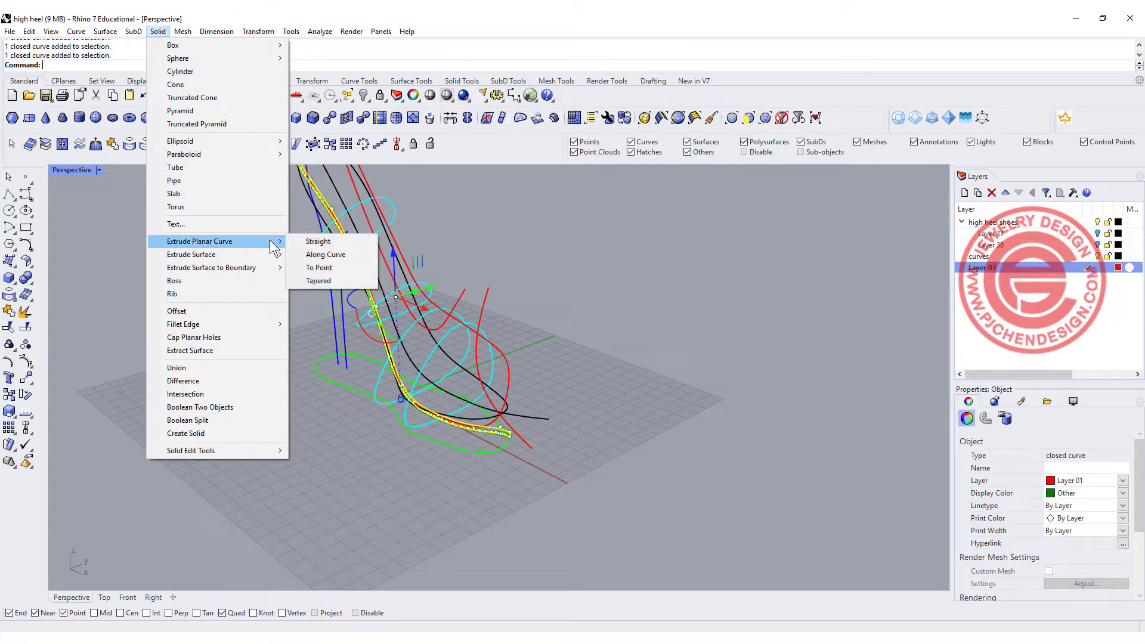
click(319, 241)
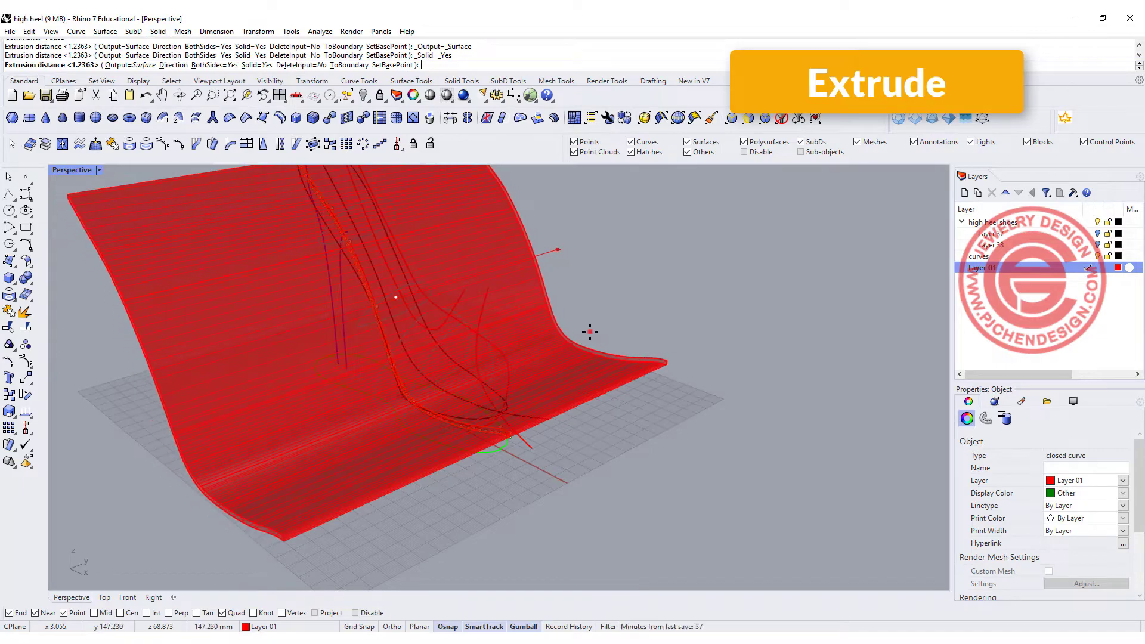
click(593, 329)
- Extrude the green sole outline on the ground plane vertically to both sides as a solid passing fully through the curved slab
right_drag(588, 327, 525, 406)
click(517, 407)
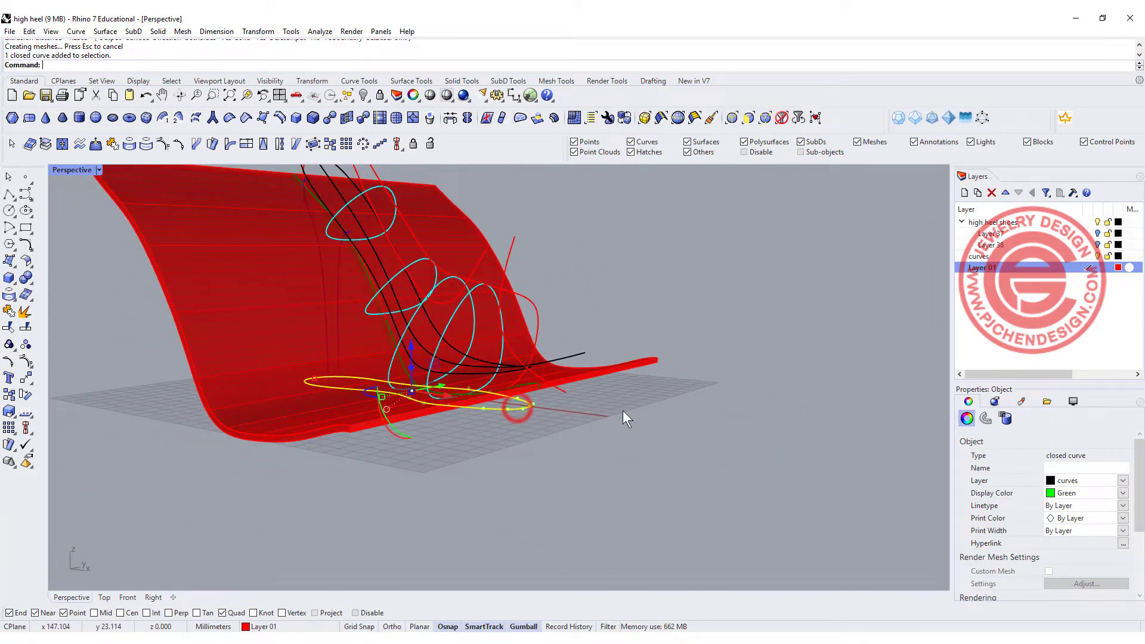
right_drag(622, 410, 675, 450)
right_click(676, 451)
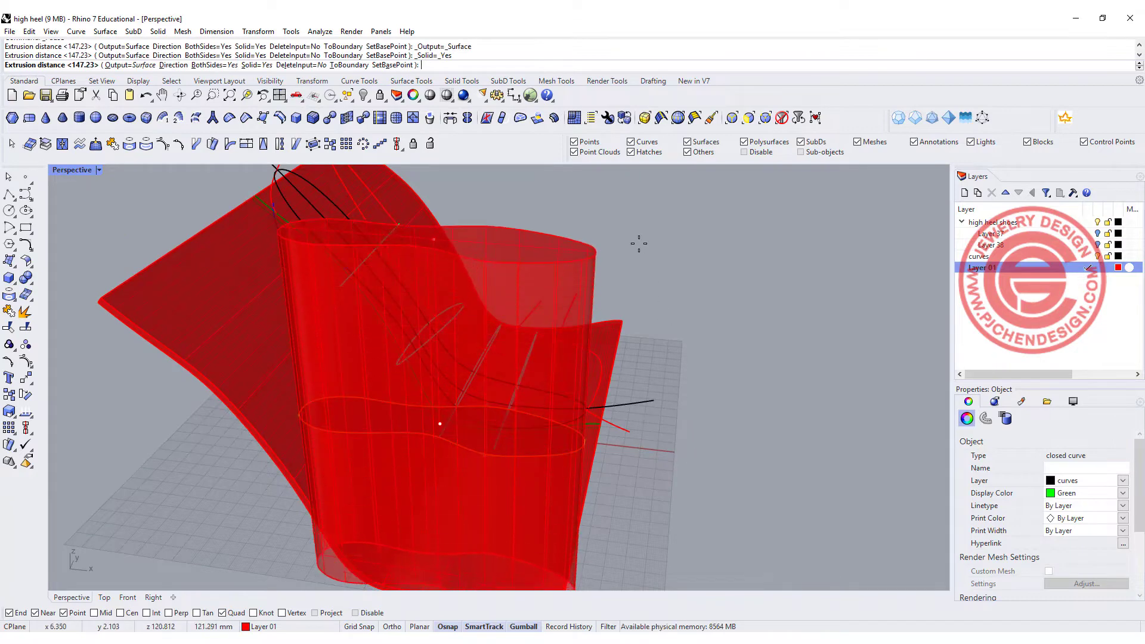
right_drag(634, 253, 629, 233)
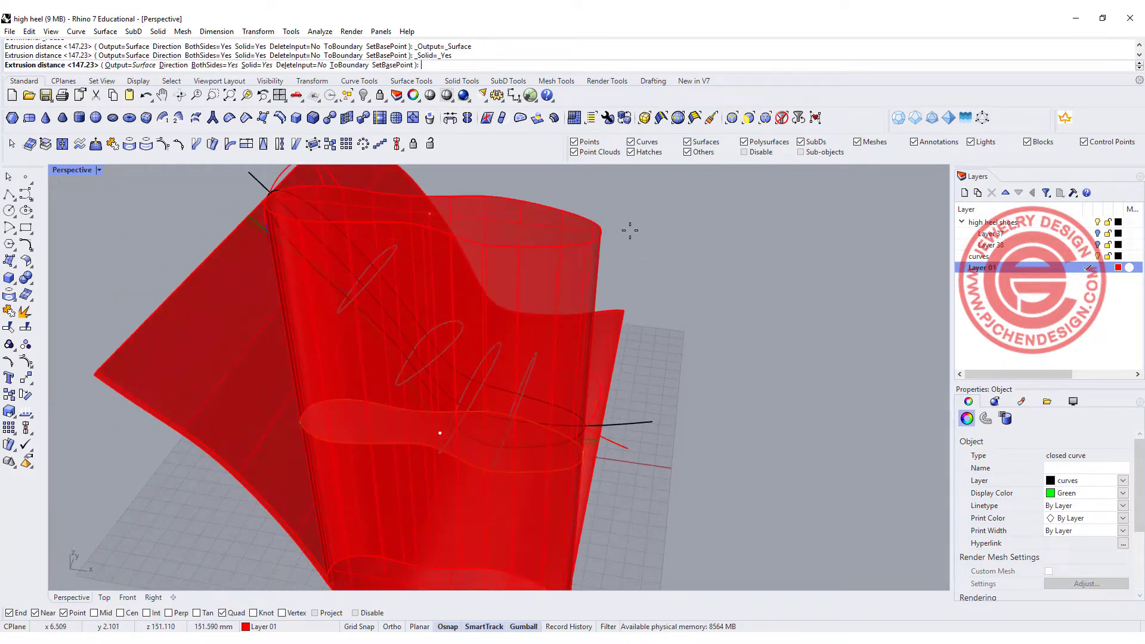
click(615, 209)
scroll(697, 340, down, 6)
right_drag(708, 370, 628, 359)
click(693, 352)
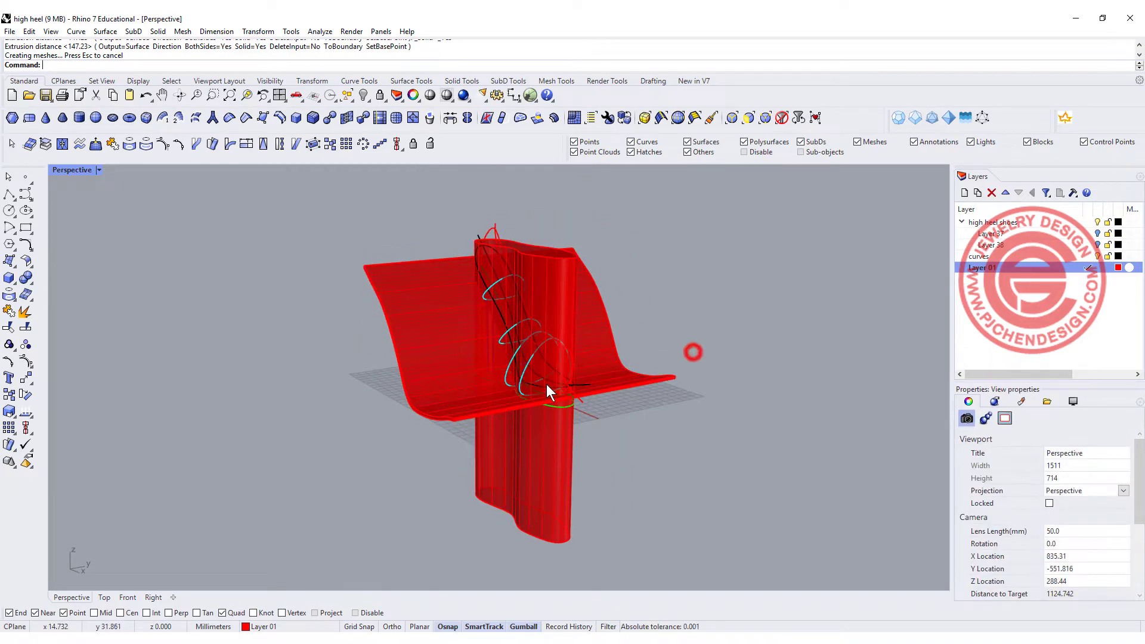
- Create the sole solid with a Boolean intersection of the curved slab and the extruded sole outline
scroll(546, 384, up, 6)
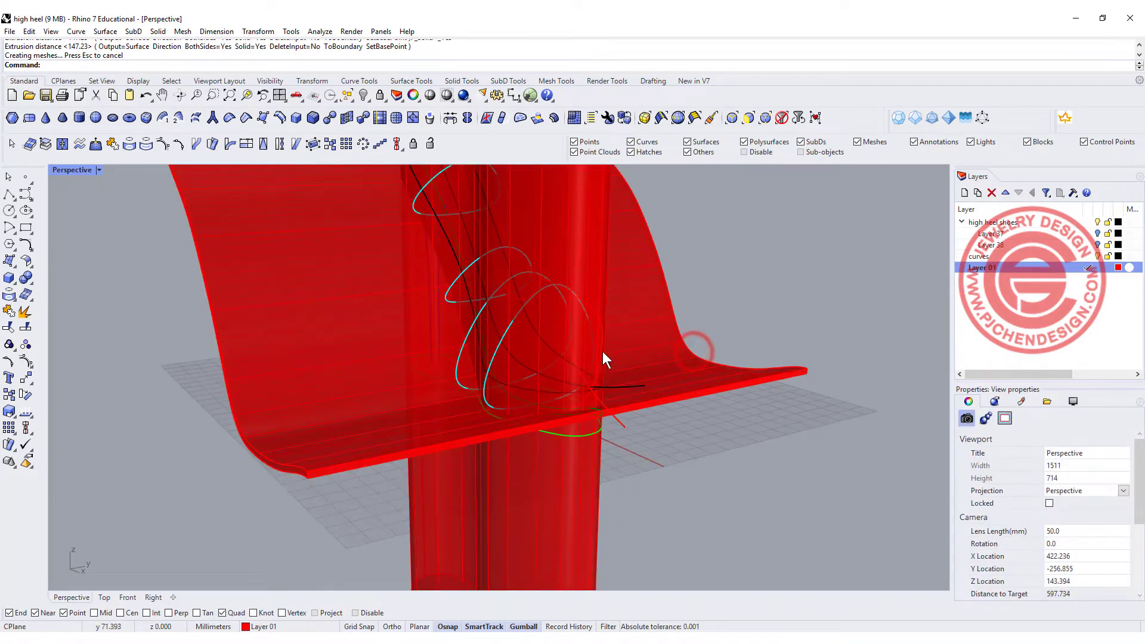
click(13, 263)
click(93, 242)
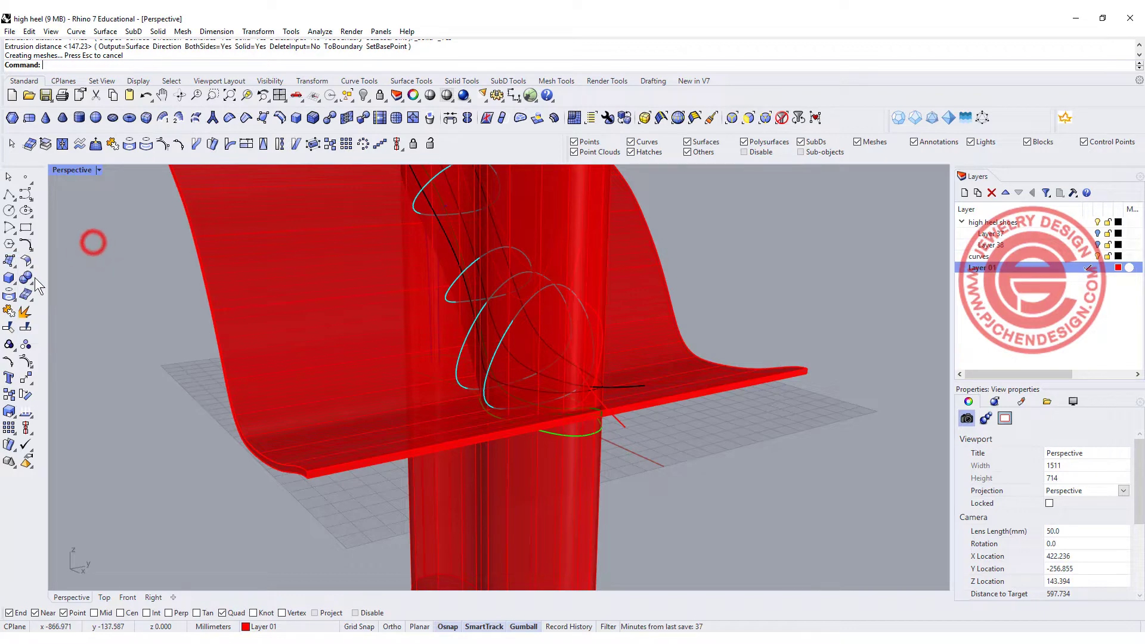
click(26, 278)
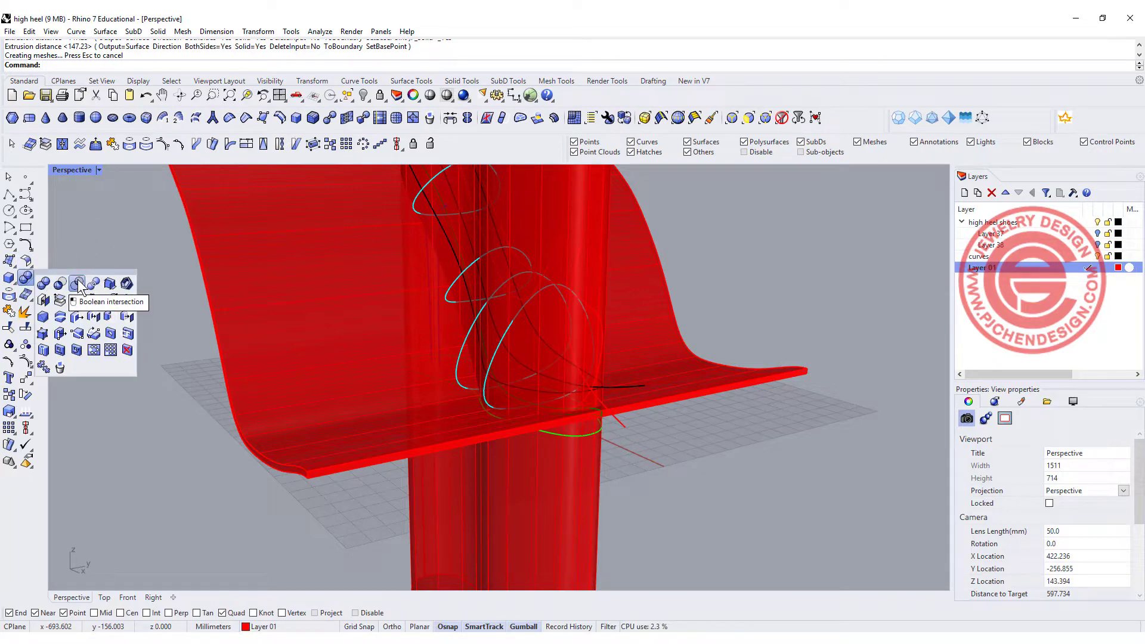
click(77, 284)
click(300, 346)
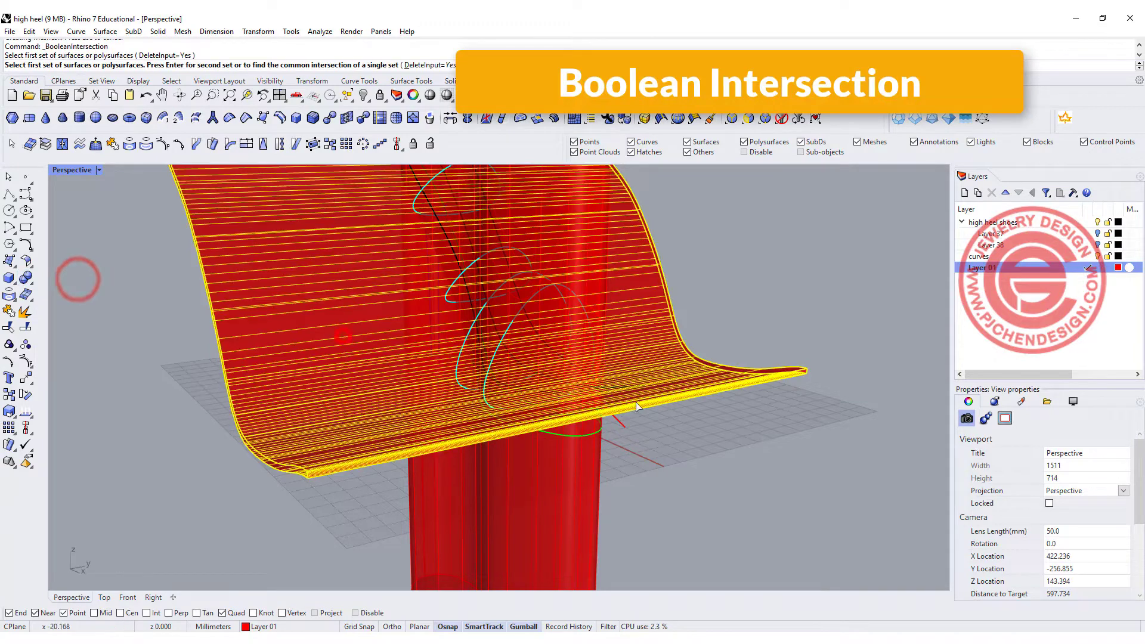
click(572, 513)
key(Return)
key(Return)
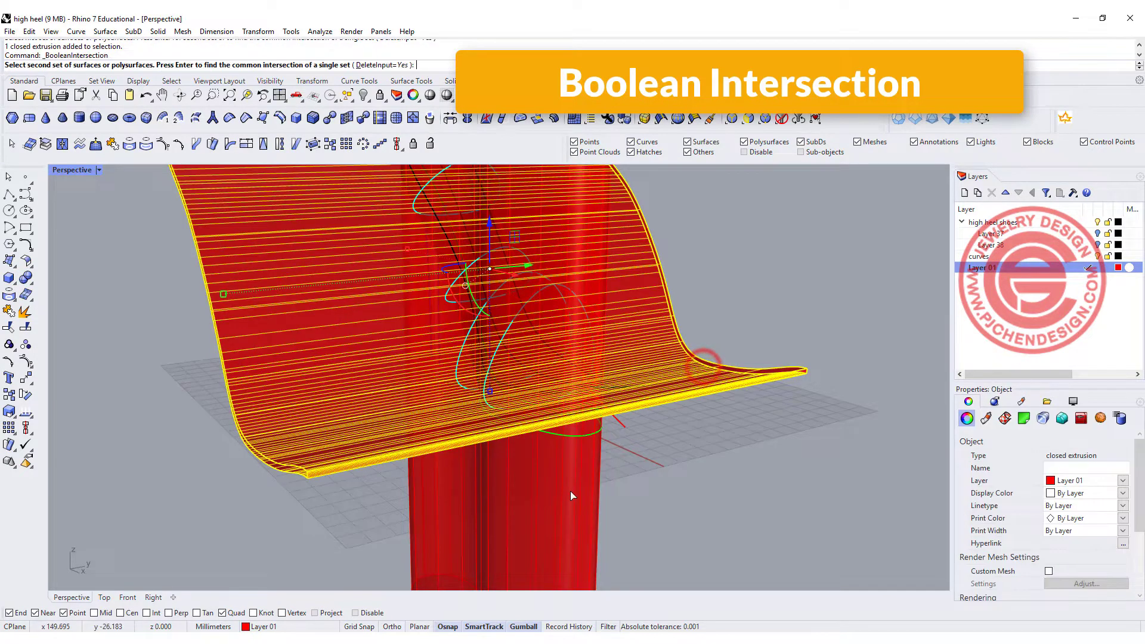
click(564, 492)
key(Return)
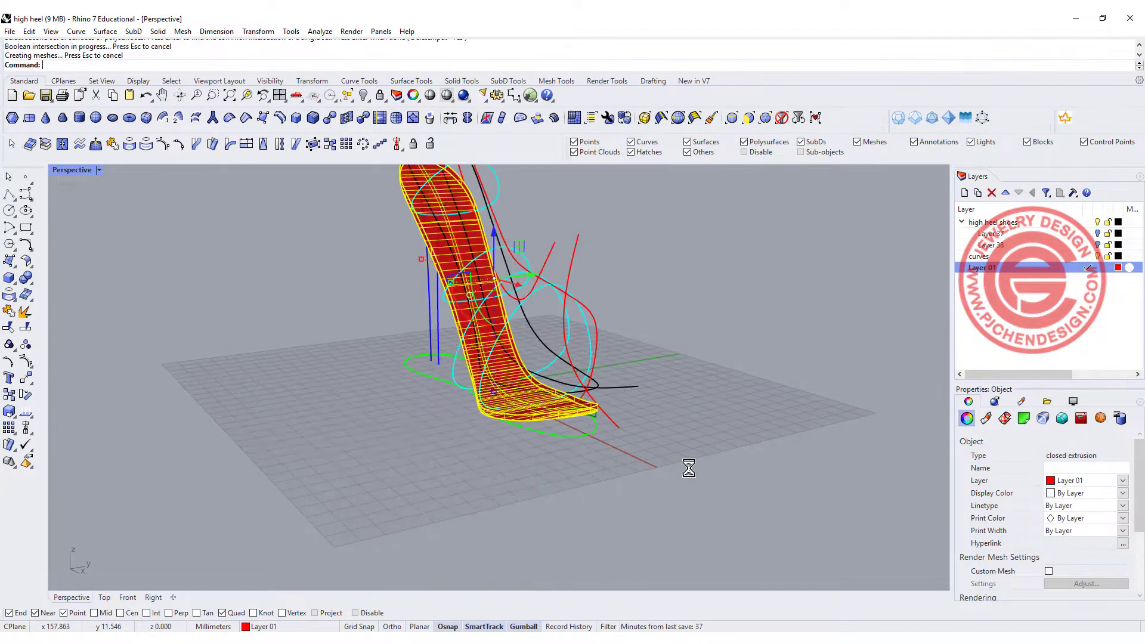
- Clear the selection and set the Perspective view's display mode to Rendered, framing the toe end of the sole
right_drag(581, 401, 617, 460)
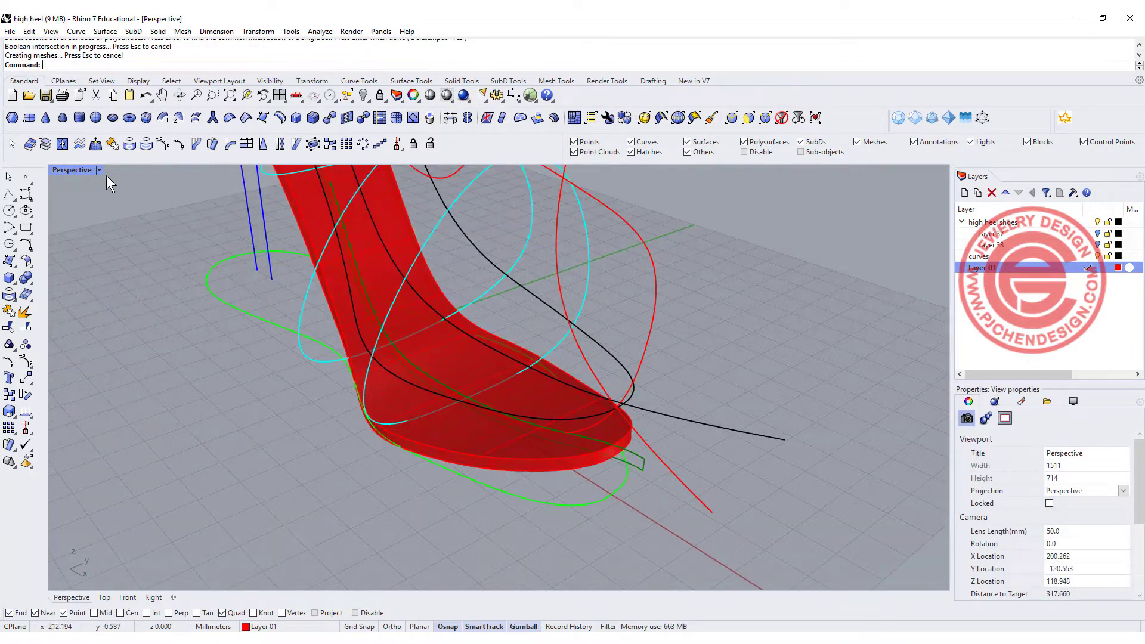
click(100, 170)
click(107, 243)
right_drag(523, 441, 655, 474)
scroll(670, 433, up, 4)
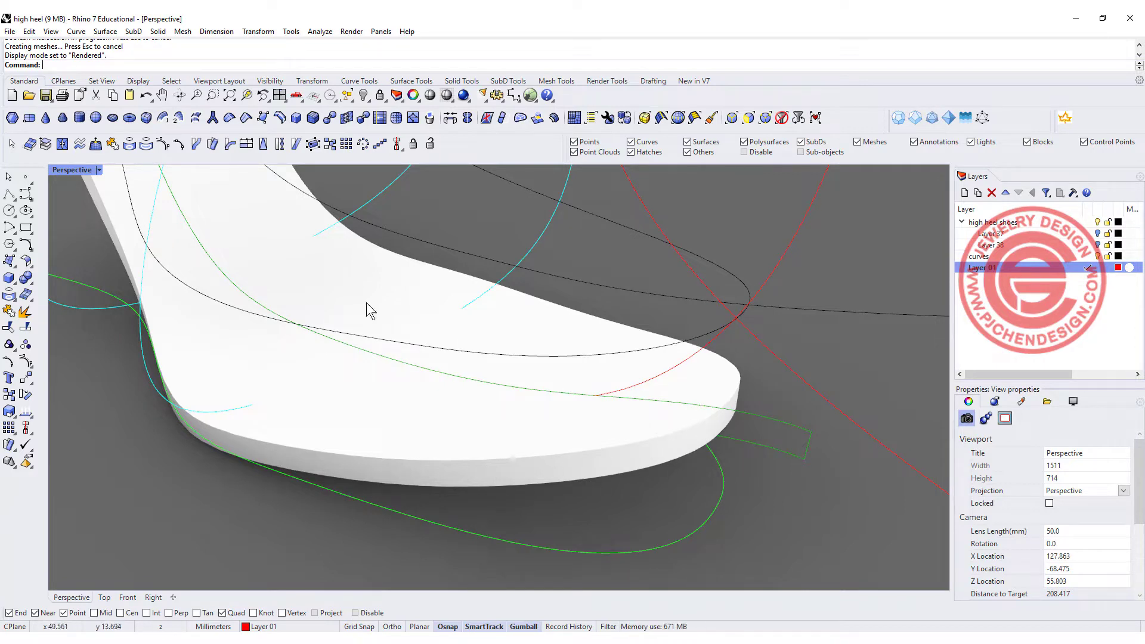
- Fillet the upper and lower perimeter edges of the sole with a radius of 0.5
click(29, 274)
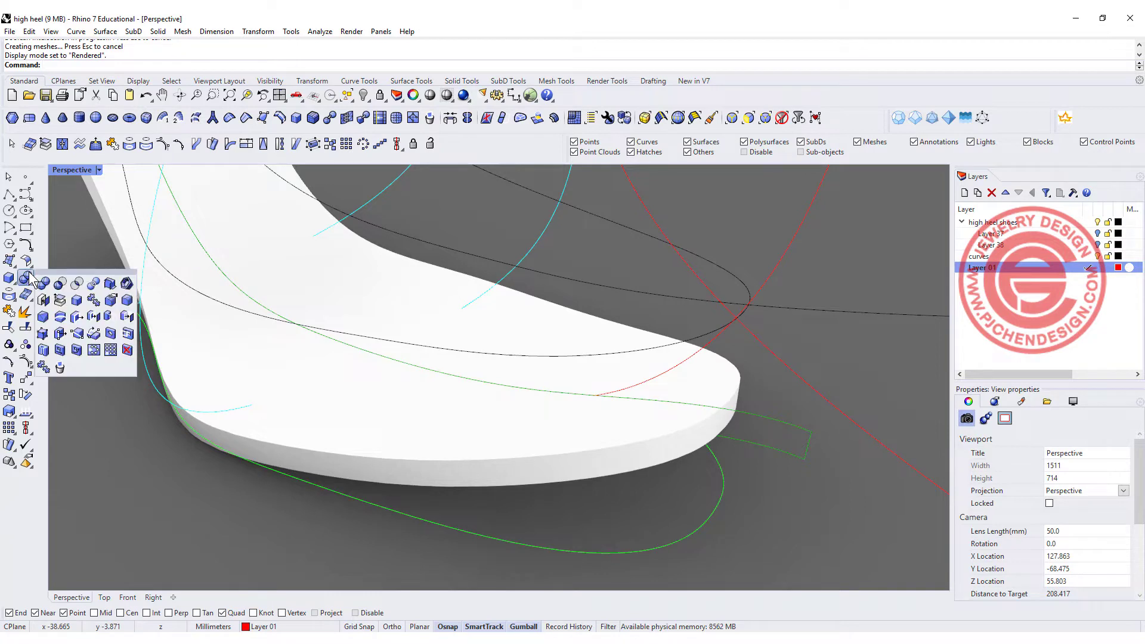
click(127, 300)
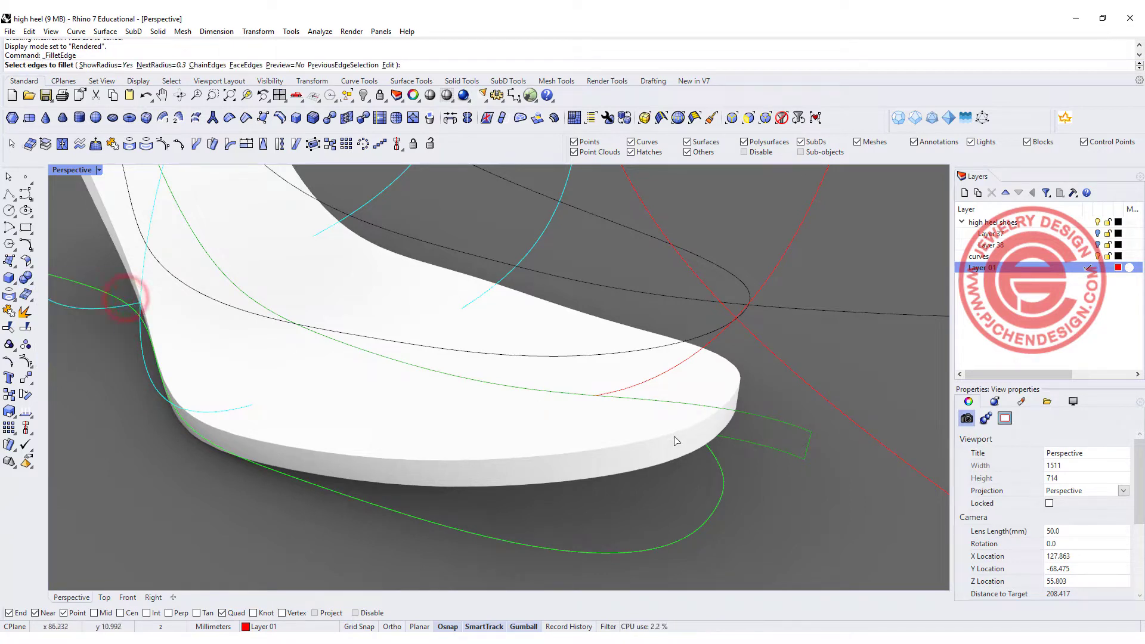
text(0.5)
key(Return)
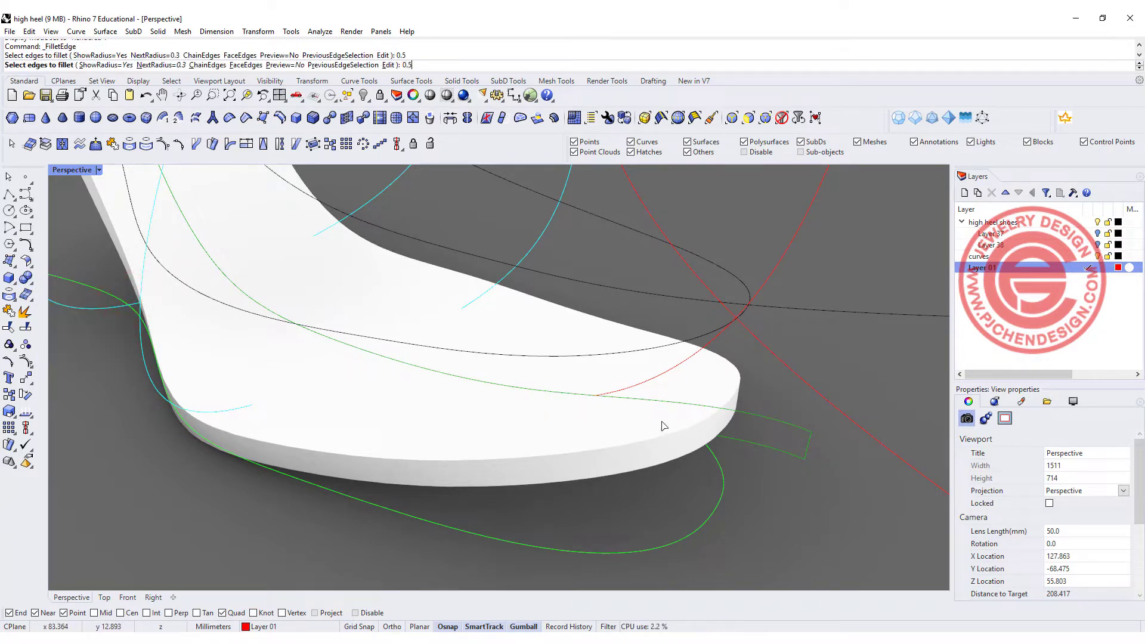
click(655, 440)
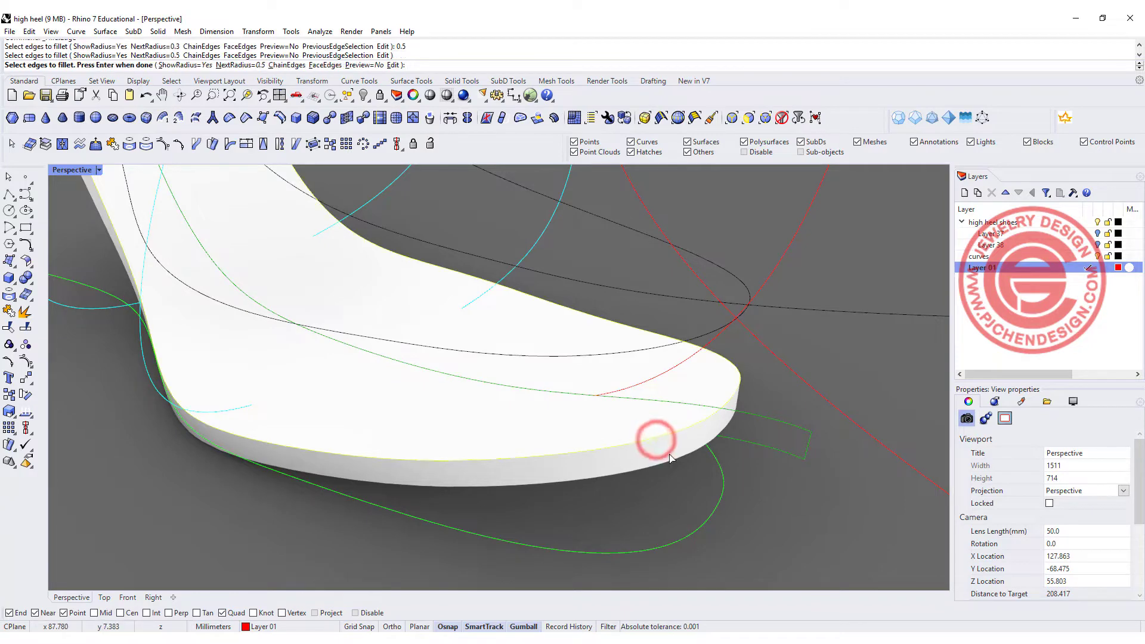
click(670, 468)
key(Return)
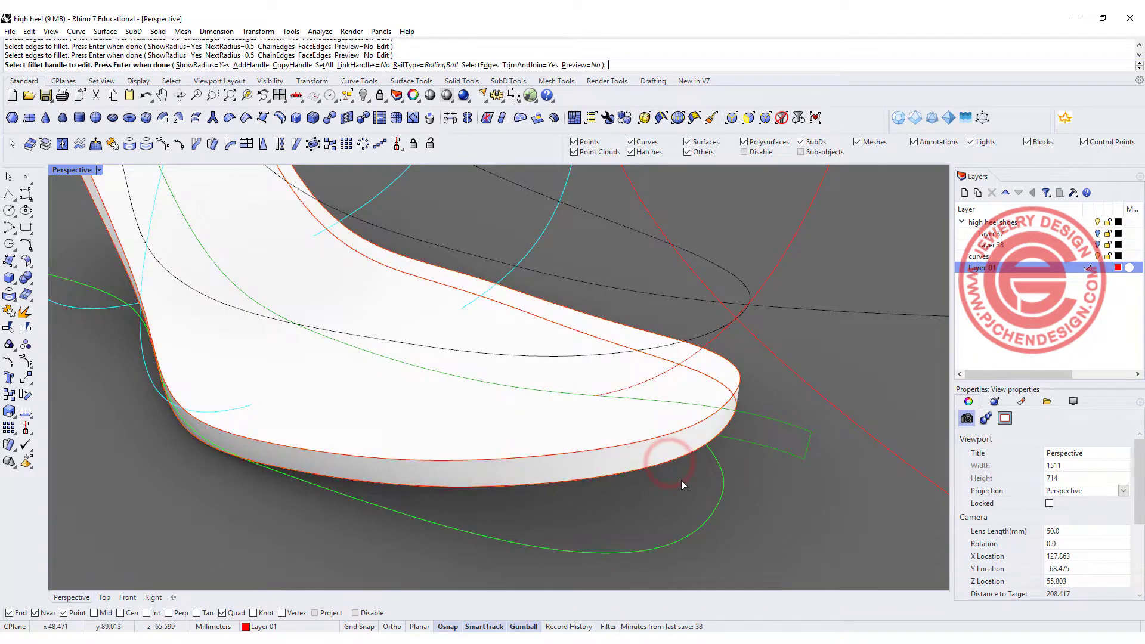
key(Return)
mouse_move(681, 481)
right_down()
mouse_move(687, 463)
mouse_move(684, 484)
right_up()
click(556, 449)
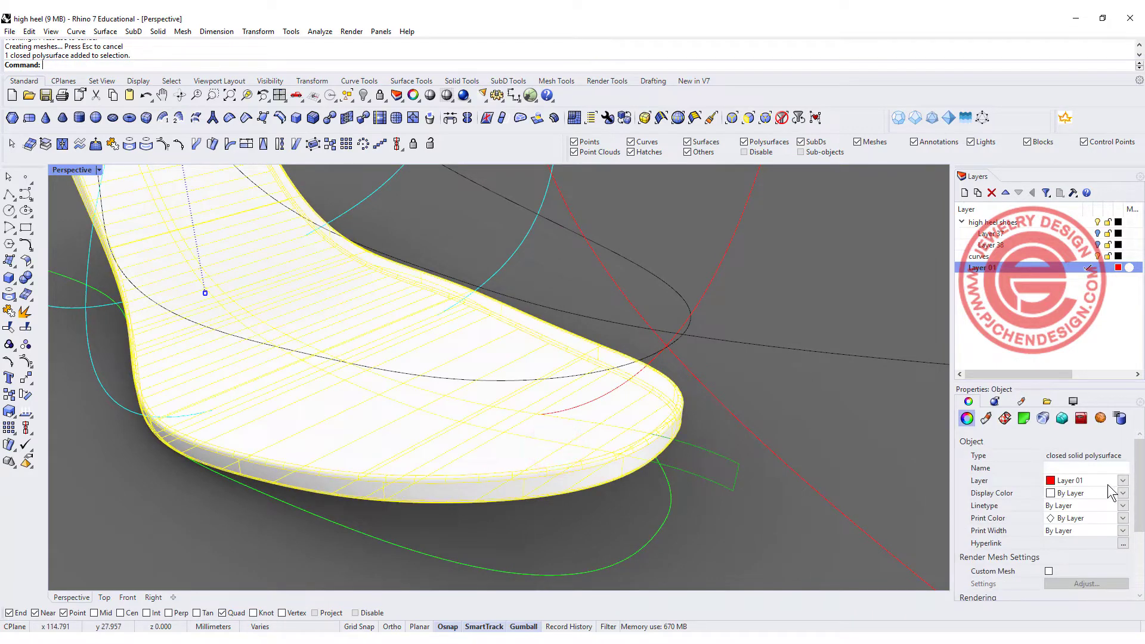
click(601, 504)
right_drag(601, 504, 650, 460)
scroll(582, 436, down, 8)
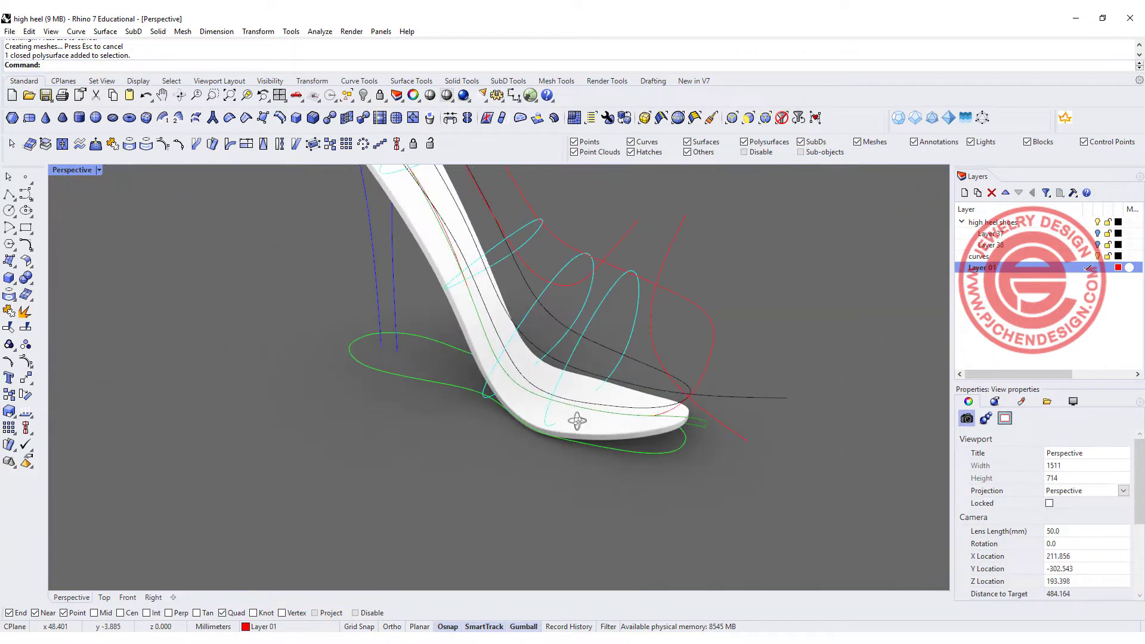
mouse_move(577, 421)
right_down()
mouse_move(665, 480)
mouse_move(566, 413)
right_up()
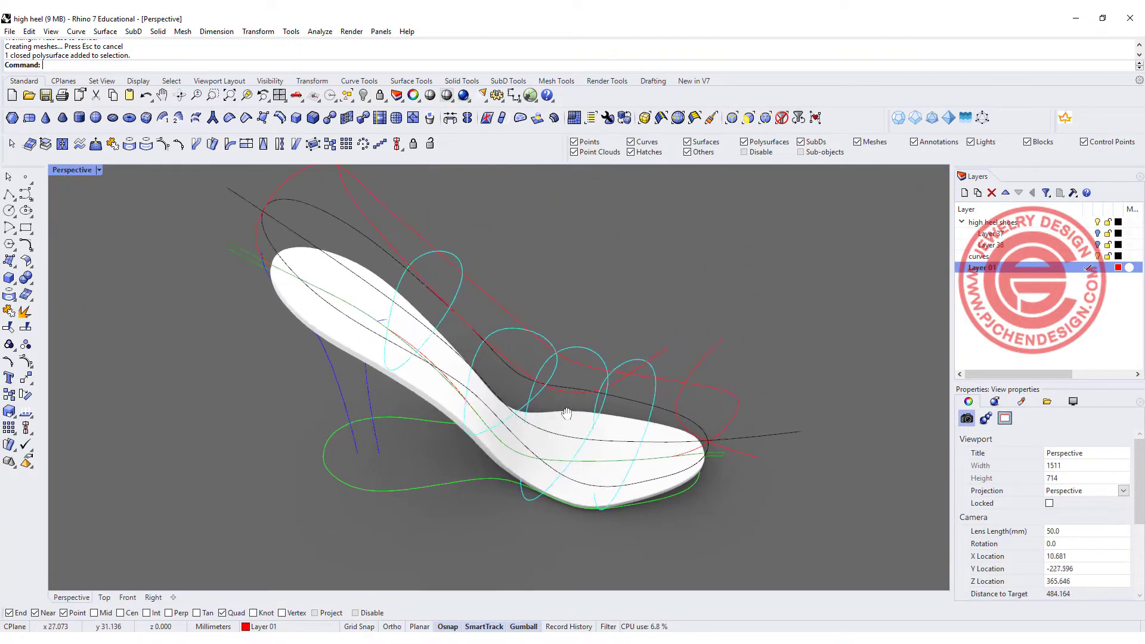
right_click(363, 96)
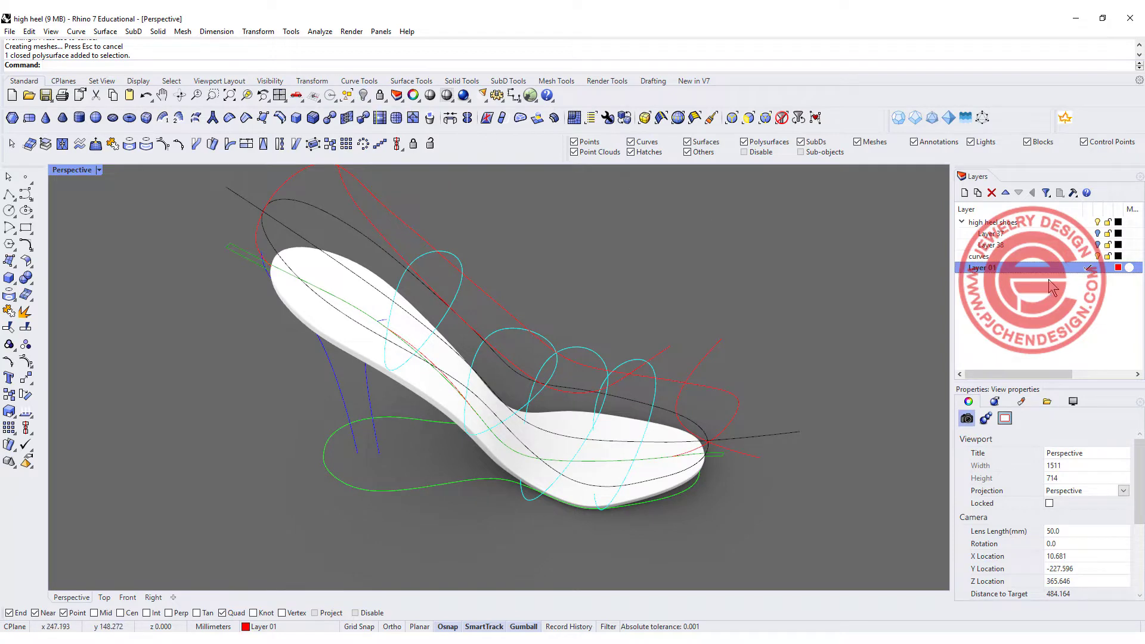
- Show the hidden shoe body and examine how the sole sits against its underside
scroll(466, 453, down, 4)
right_drag(465, 477, 793, 401)
scroll(619, 270, up, 4)
scroll(619, 270, up, 2)
right_drag(619, 271, 374, 312)
scroll(617, 298, up, 2)
scroll(514, 311, up, 4)
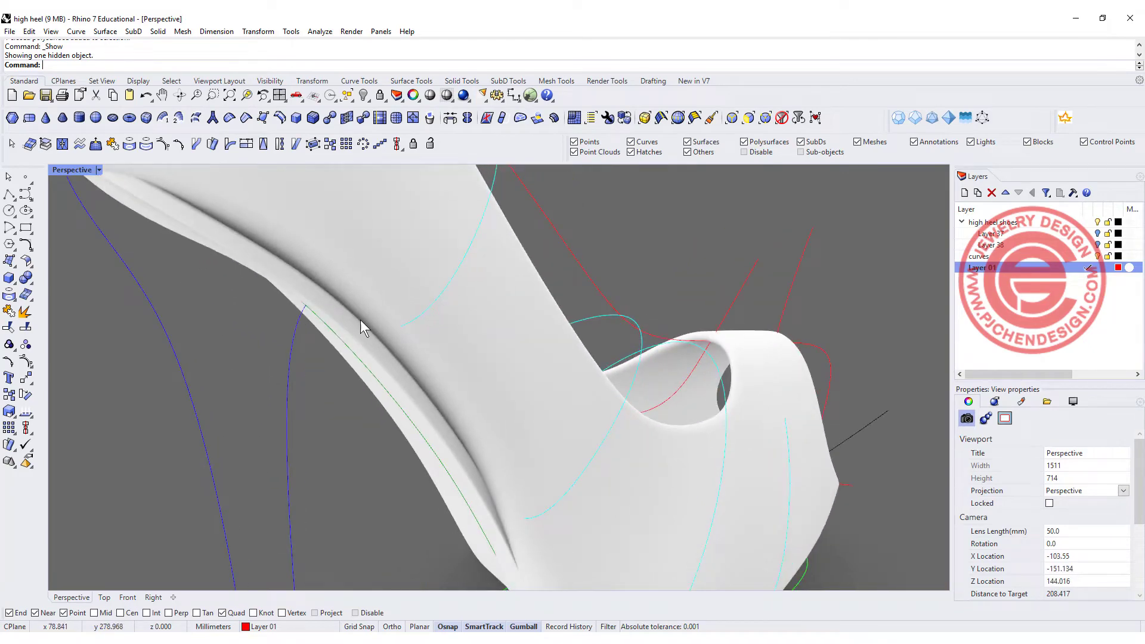
right_drag(316, 284, 525, 337)
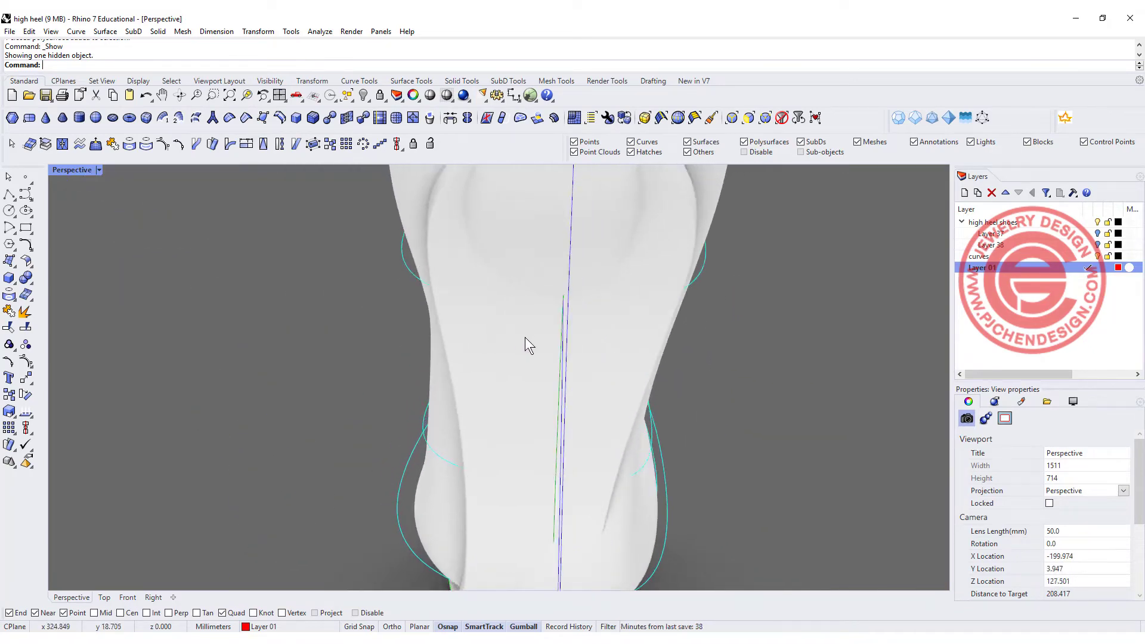
- Scale the sole solid across the shoe to make it slightly narrower
click(443, 299)
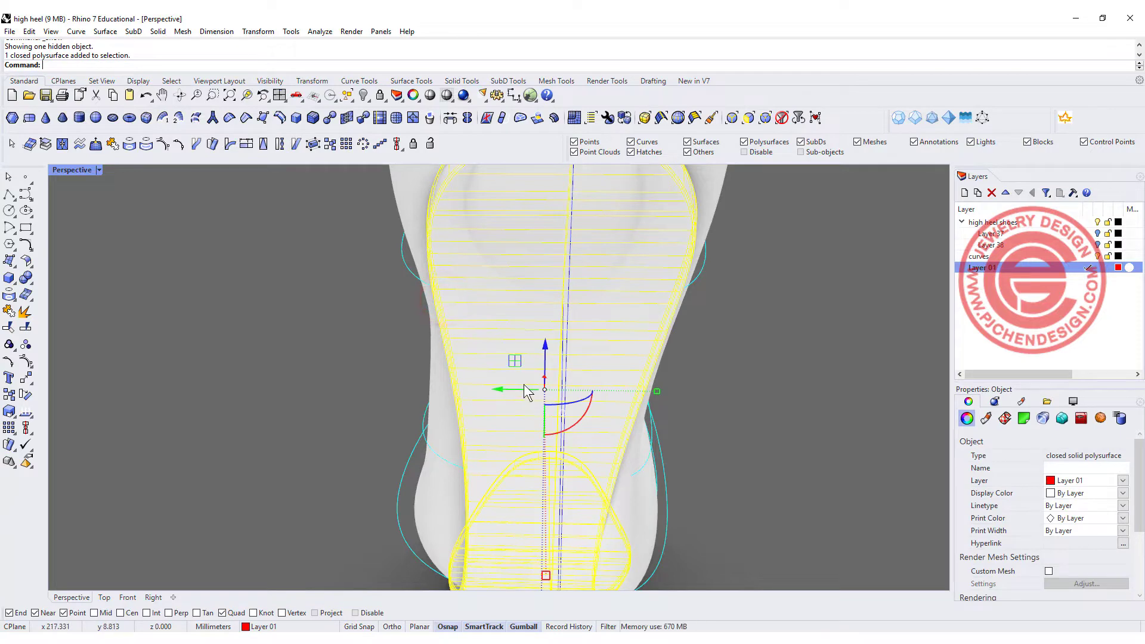
click(657, 391)
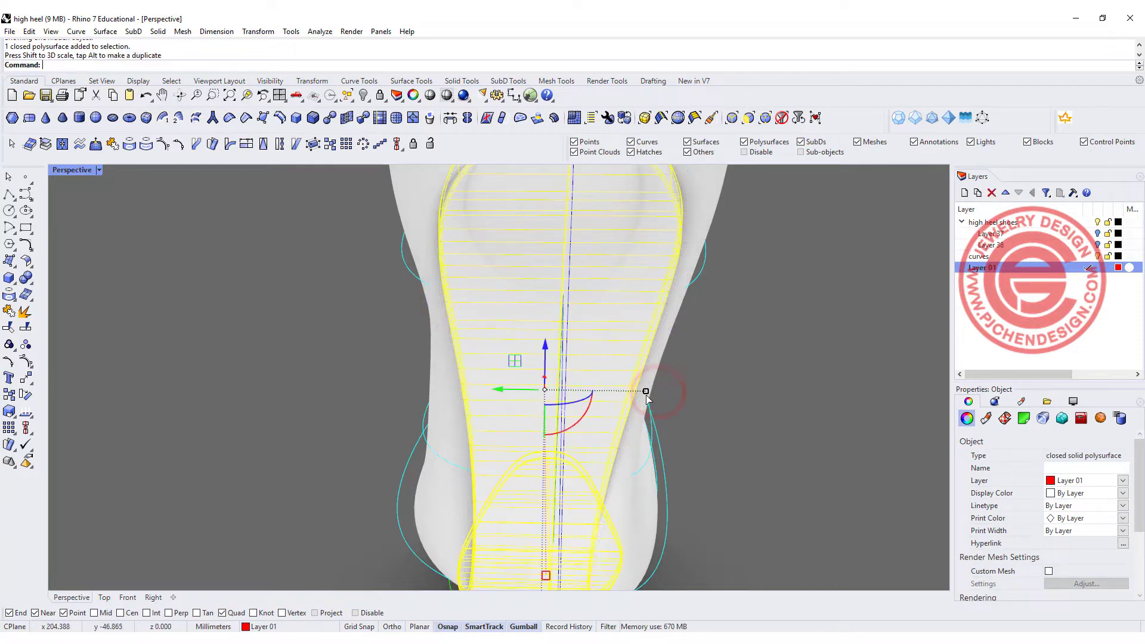
click(803, 391)
right_drag(753, 379, 560, 376)
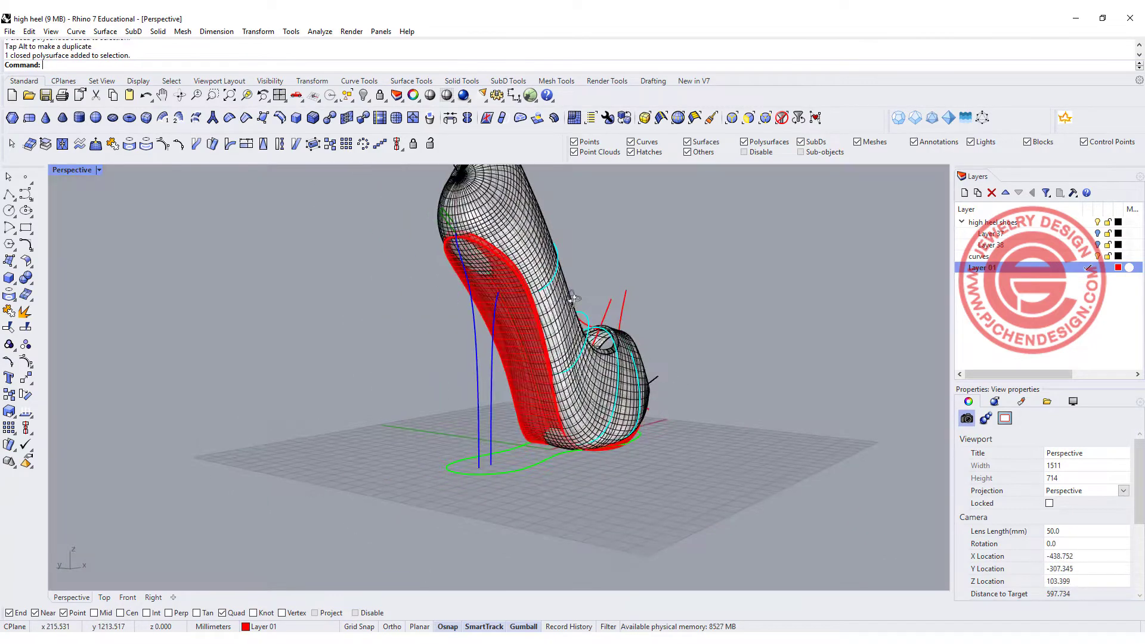
- Examine the fit between the sole and the shoe body around the heel, along the side and underneath
right_drag(572, 281, 619, 296)
scroll(595, 221, up, 2)
right_drag(595, 221, 493, 287)
scroll(352, 289, up, 2)
scroll(334, 298, down, 2)
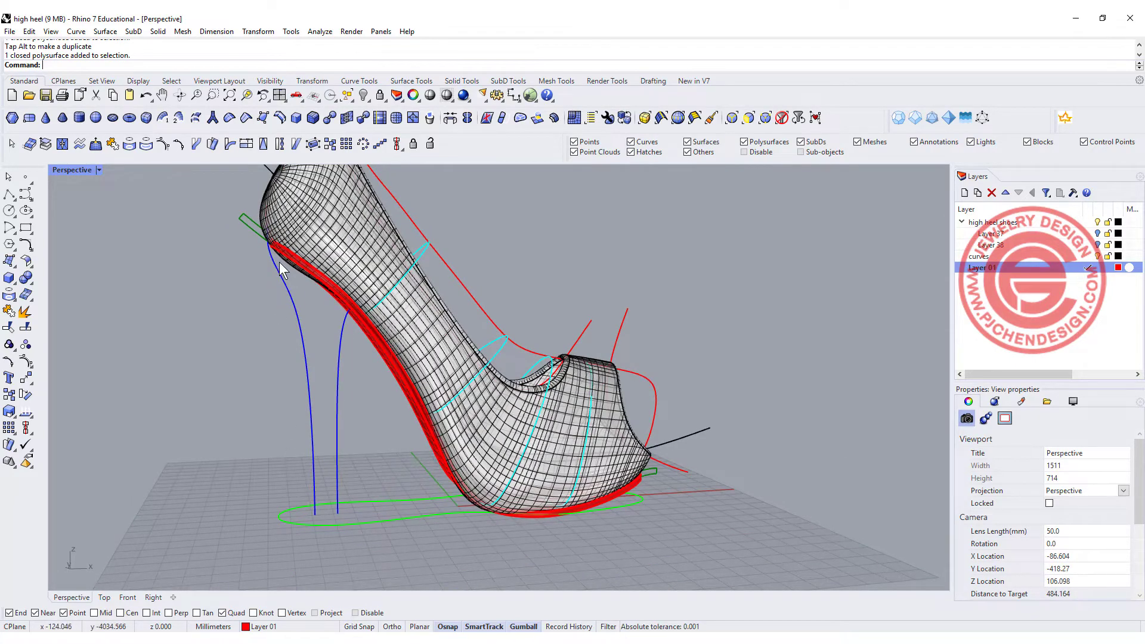
right_drag(279, 262, 453, 240)
scroll(428, 215, up, 2)
scroll(387, 228, up, 4)
scroll(386, 229, down, 2)
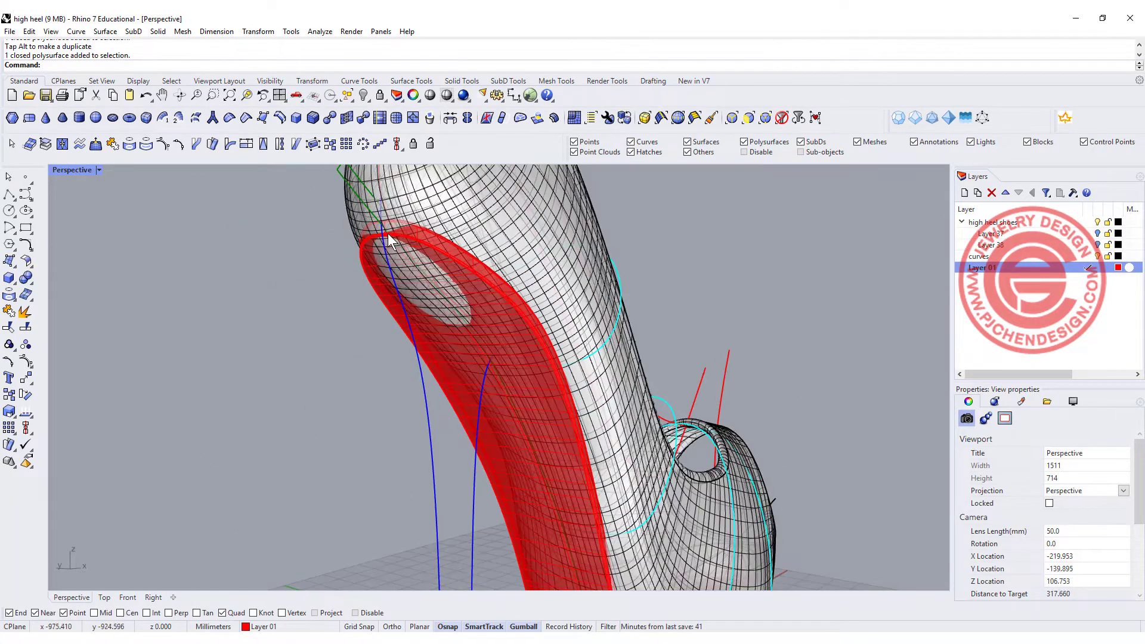
scroll(396, 238, up, 4)
scroll(632, 304, down, 8)
right_drag(685, 316, 638, 335)
scroll(502, 412, down, 6)
right_drag(501, 413, 509, 503)
scroll(521, 503, up, 4)
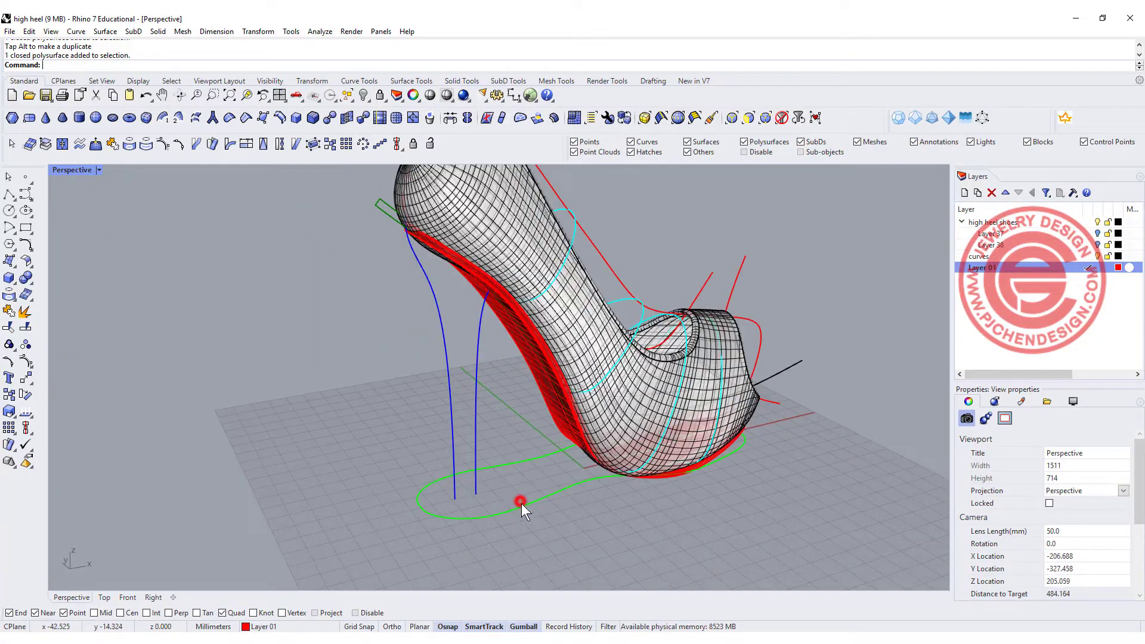
- Stretch the green ground outline slightly lengthwise and delete the existing sole solid
click(524, 505)
drag(418, 506, 415, 510)
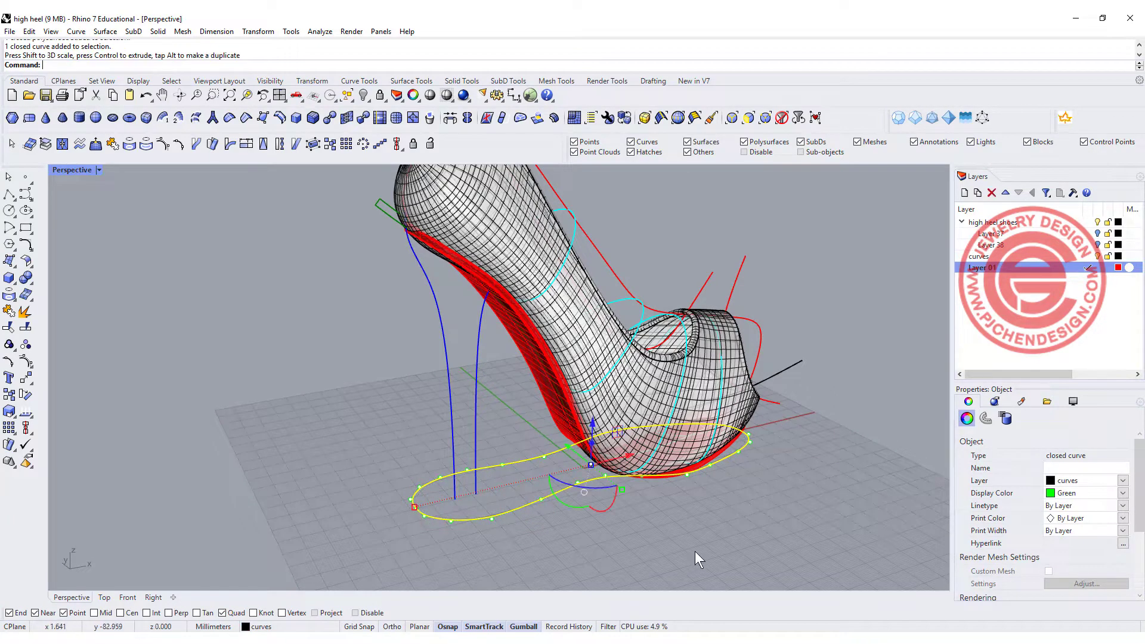
click(764, 535)
click(508, 345)
key(Delete)
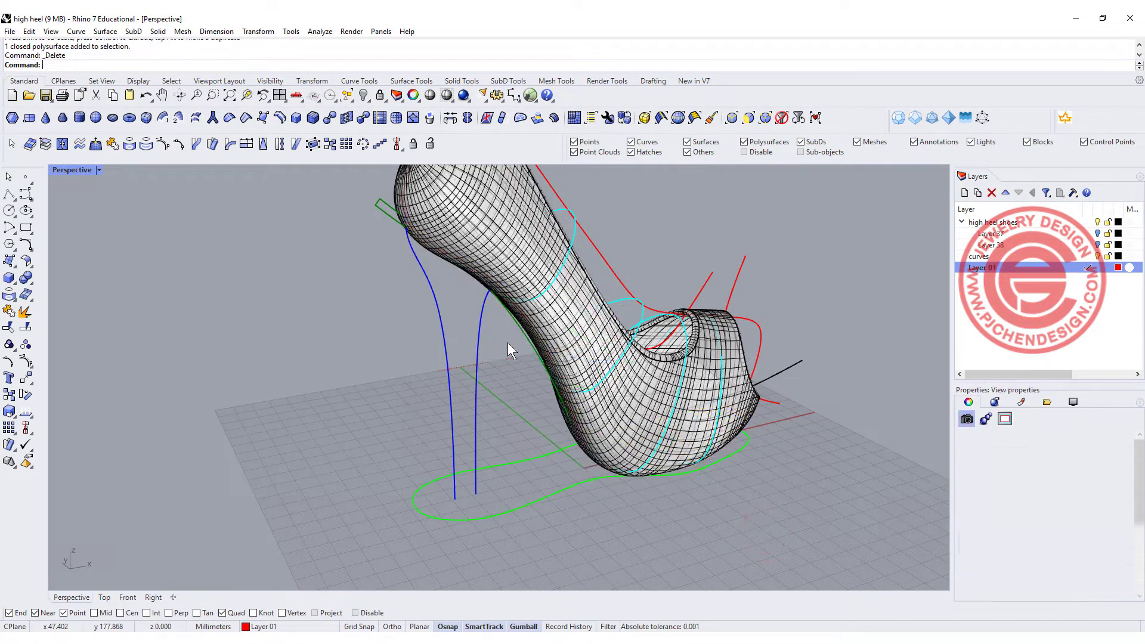
- Extrude the closed green sole profile sideways and the ground outline vertically, both as solids to both sides, so that they cross
right_drag(602, 346, 548, 329)
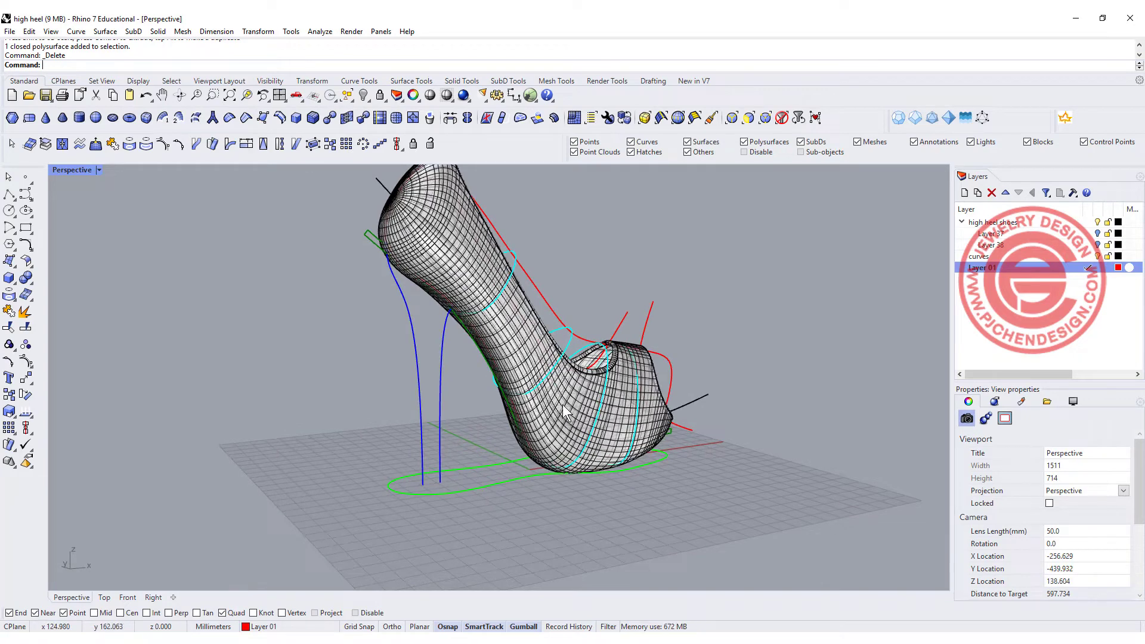
click(373, 244)
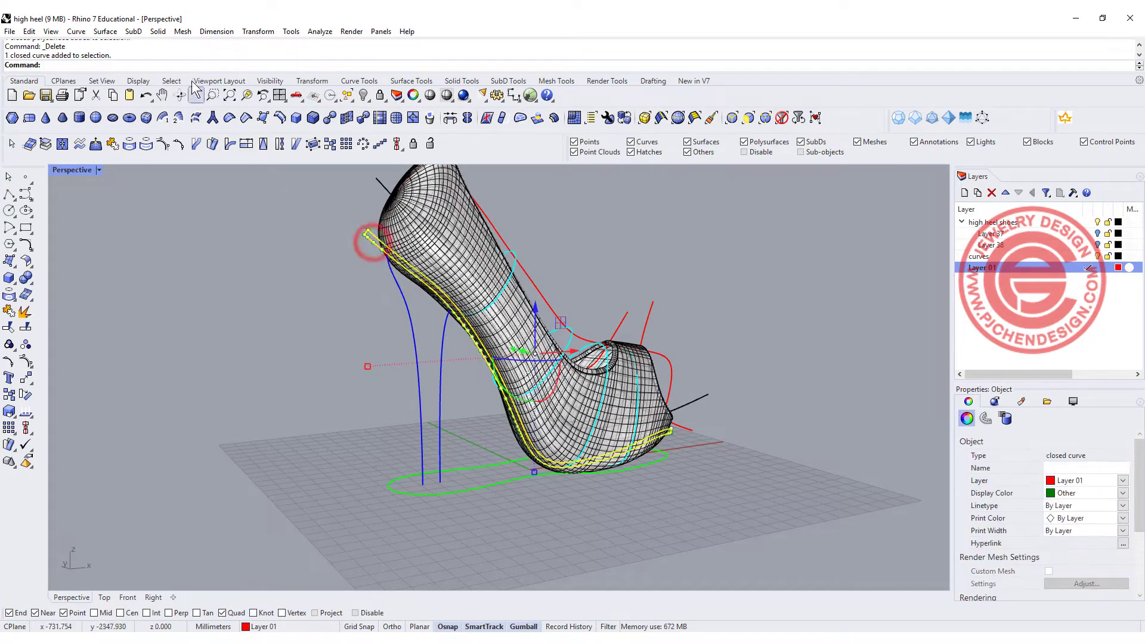
click(132, 32)
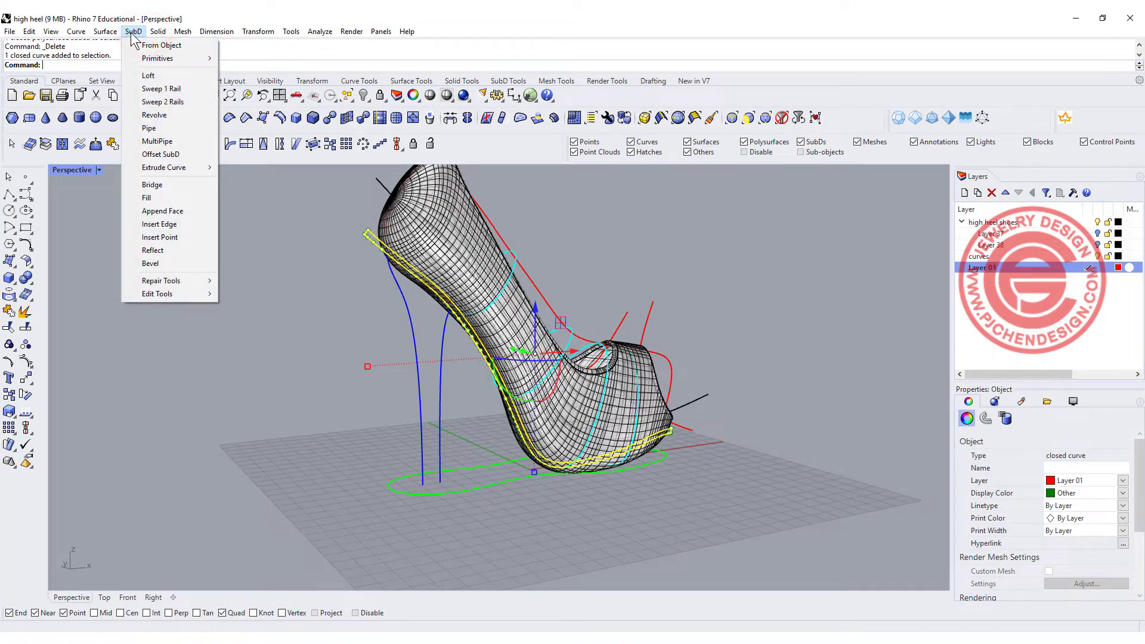
mouse_move(158, 32)
mouse_move(256, 242)
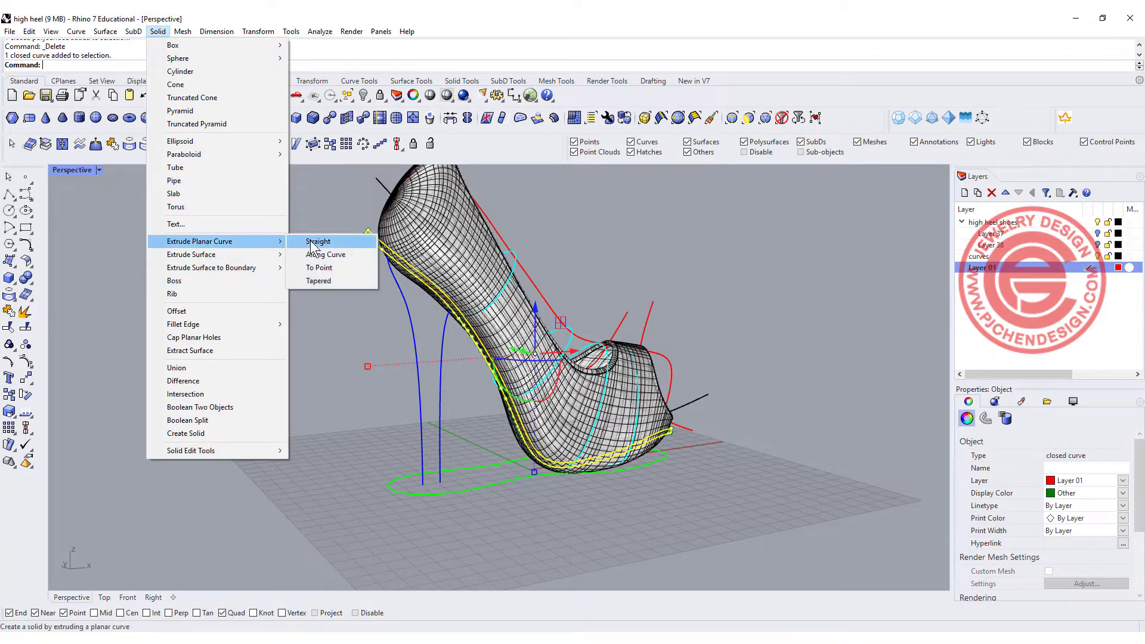
click(312, 245)
key(Return)
click(443, 491)
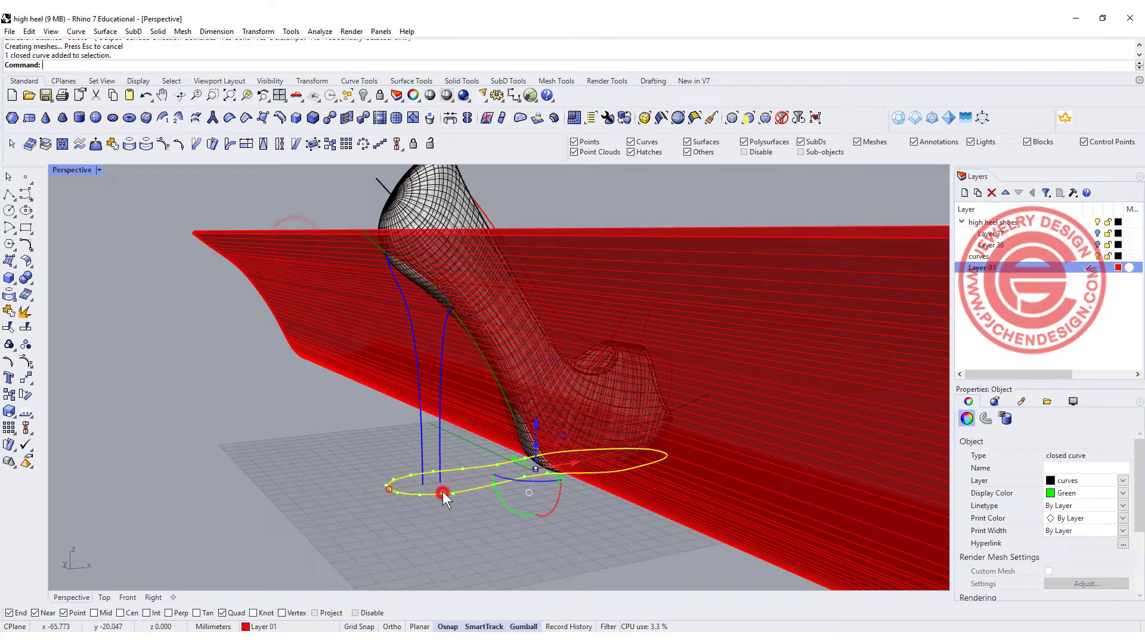
key(Return)
click(320, 188)
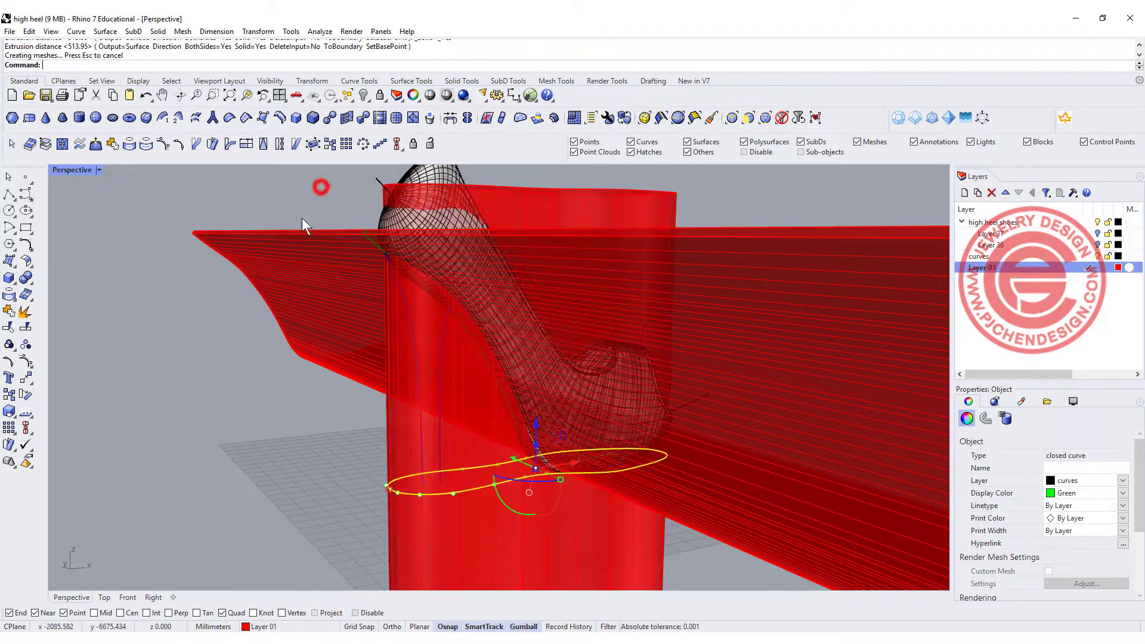
- Rebuild the sole with a Boolean intersection of the curved slab and the vertical outline extrusion
click(101, 250)
click(25, 277)
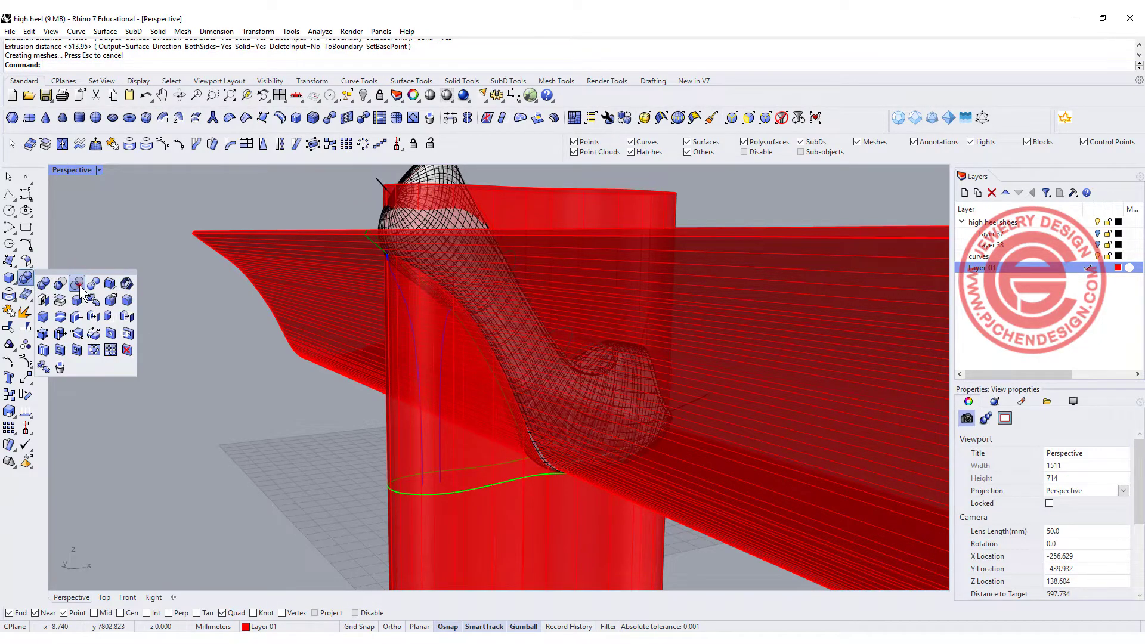
click(77, 284)
click(304, 255)
key(Return)
click(567, 205)
key(Return)
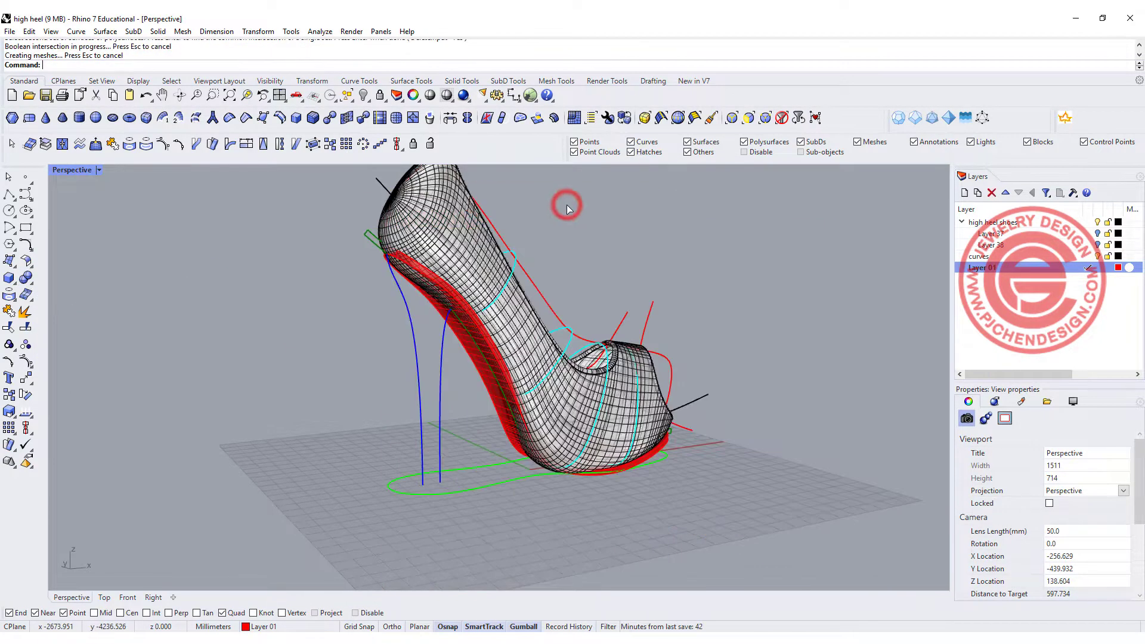
- Check the new sole against the body from below and scale the sole solid wider across the shoe
right_drag(567, 205, 657, 351)
scroll(657, 452, up, 6)
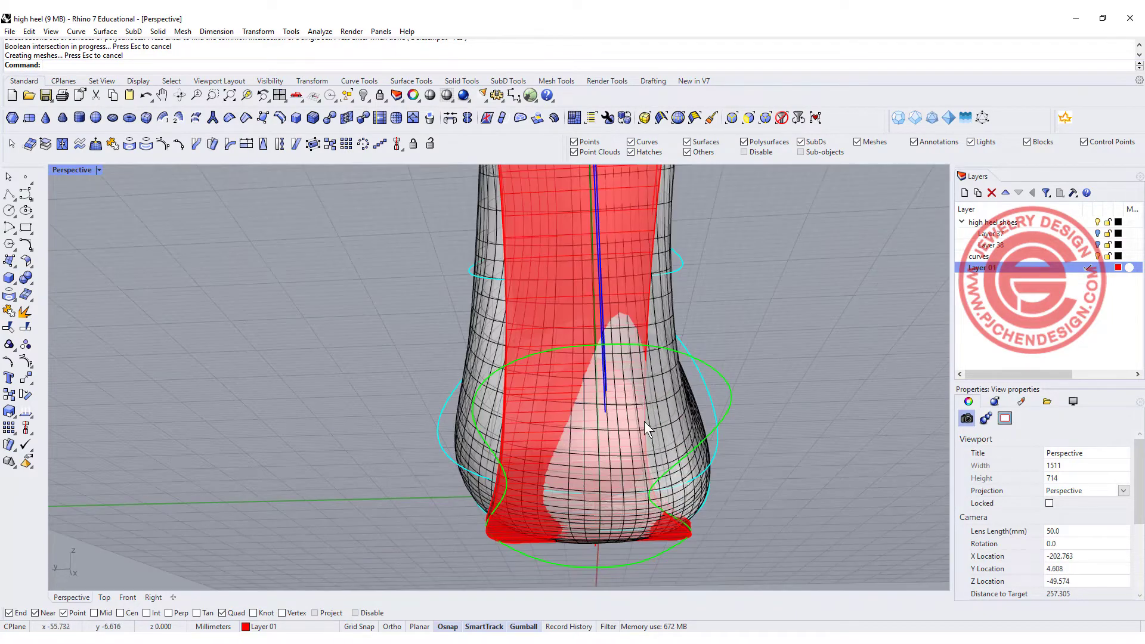
right_drag(631, 420, 592, 502)
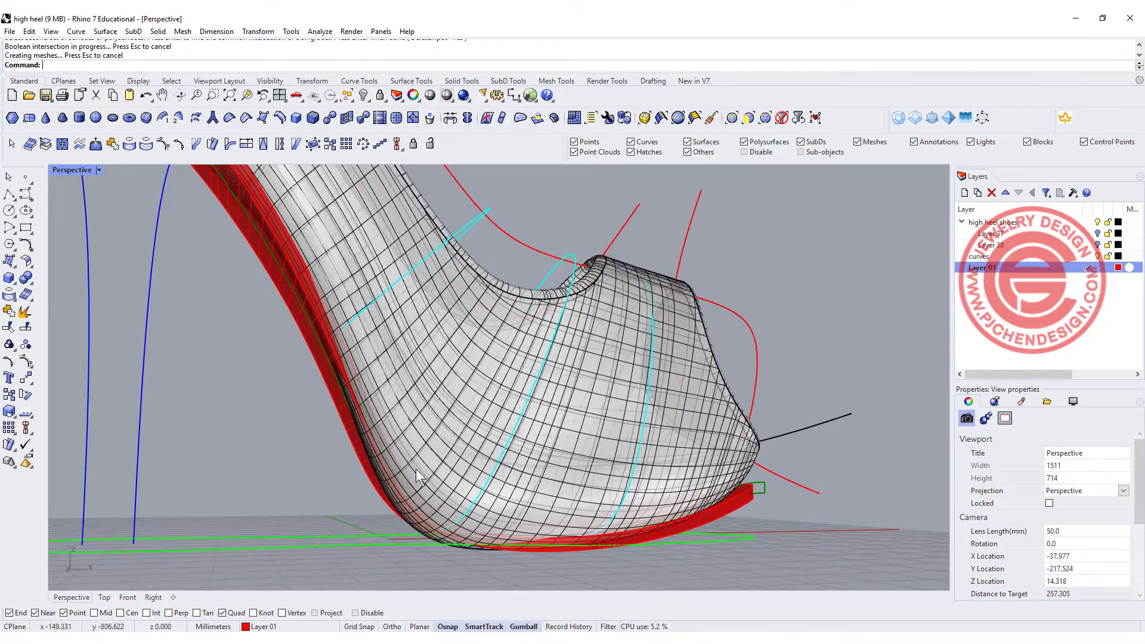
right_drag(365, 369, 595, 291)
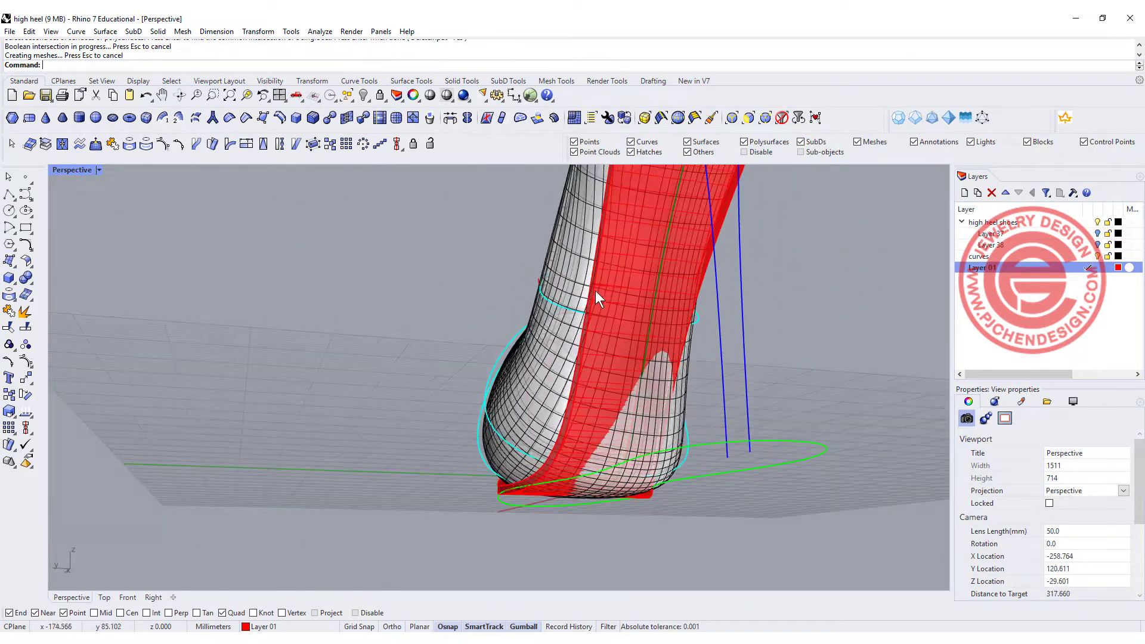
click(606, 288)
click(625, 318)
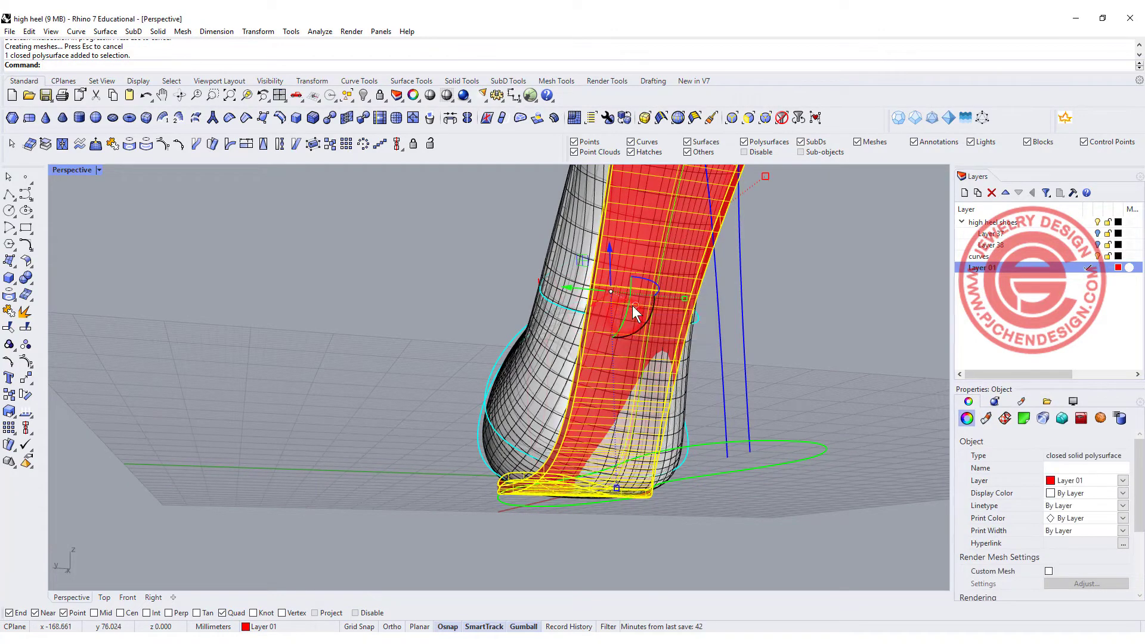
drag(679, 303, 799, 324)
right_drag(799, 324, 584, 560)
- Select the green ground outline and compare its width with the sole and body from behind
click(588, 541)
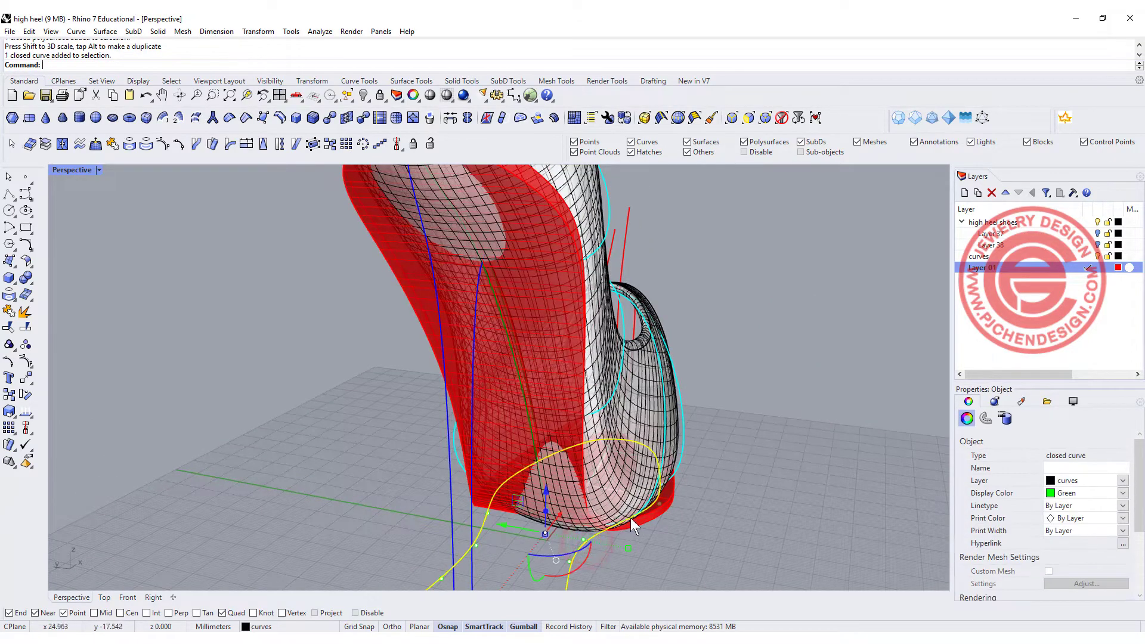
right_drag(664, 341, 716, 373)
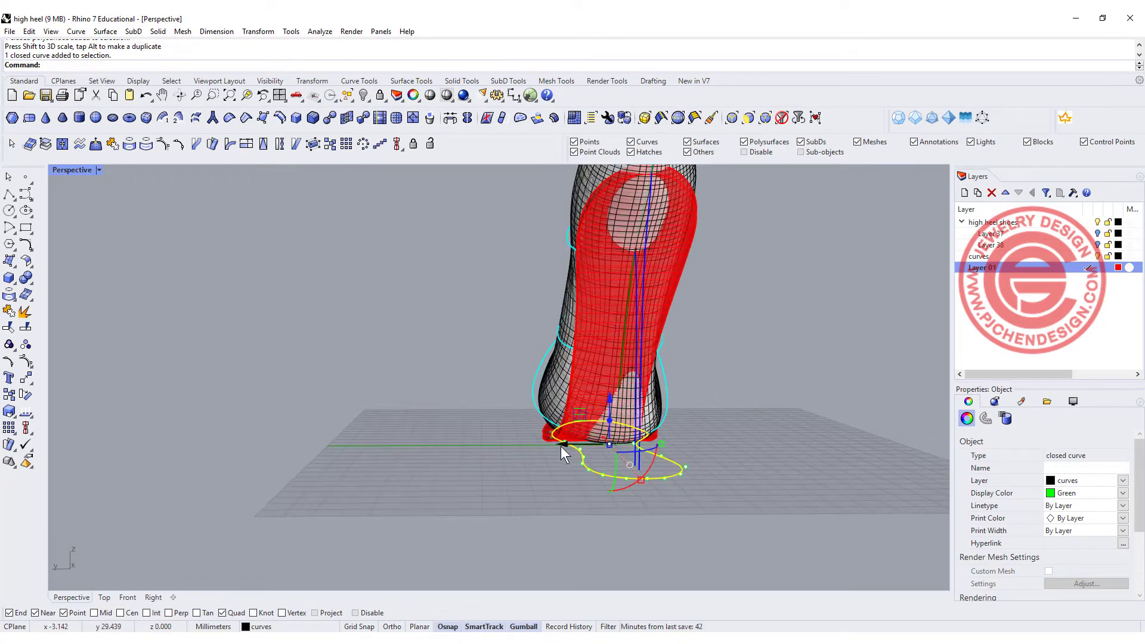
right_drag(659, 449, 661, 444)
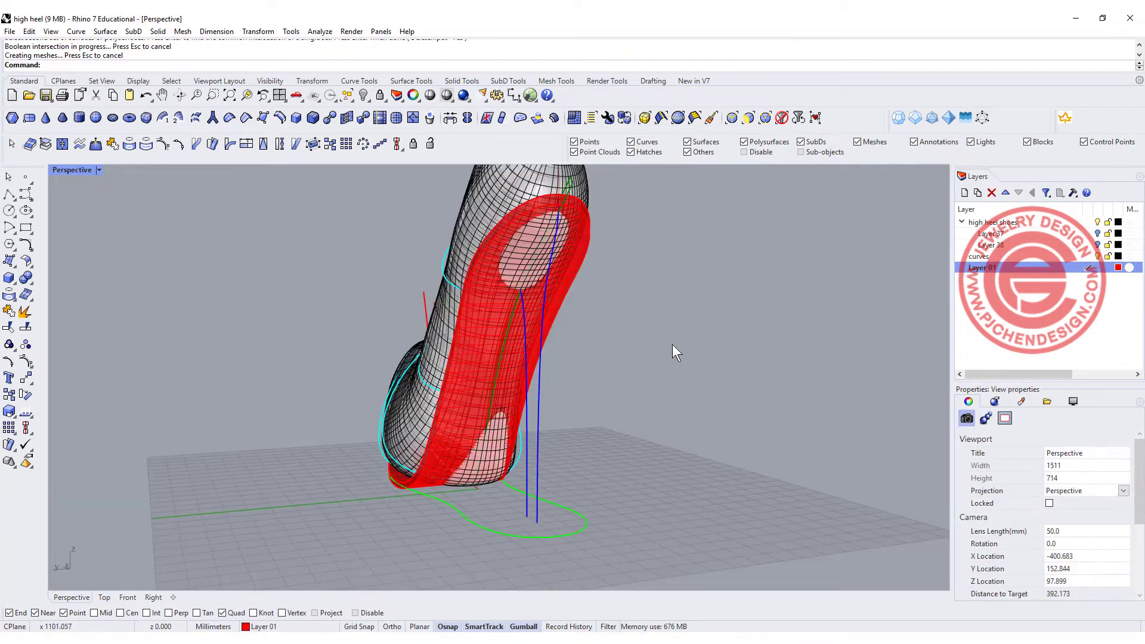
- Split the shoe body with a Boolean Split, using the sole solid as the cutting object
right_drag(672, 346, 382, 285)
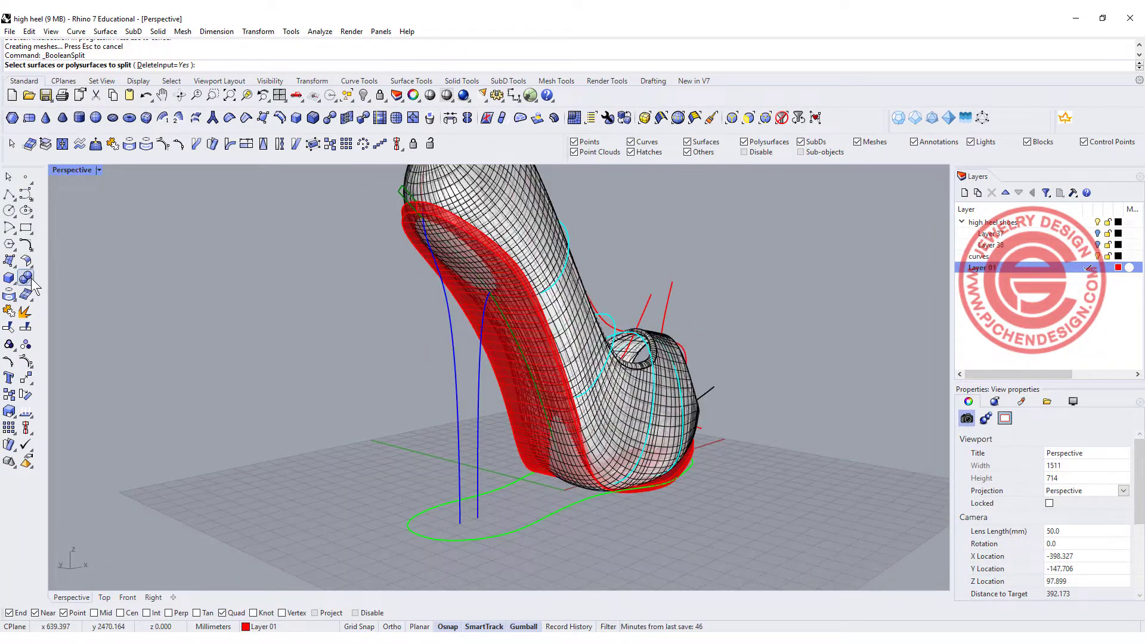
click(33, 285)
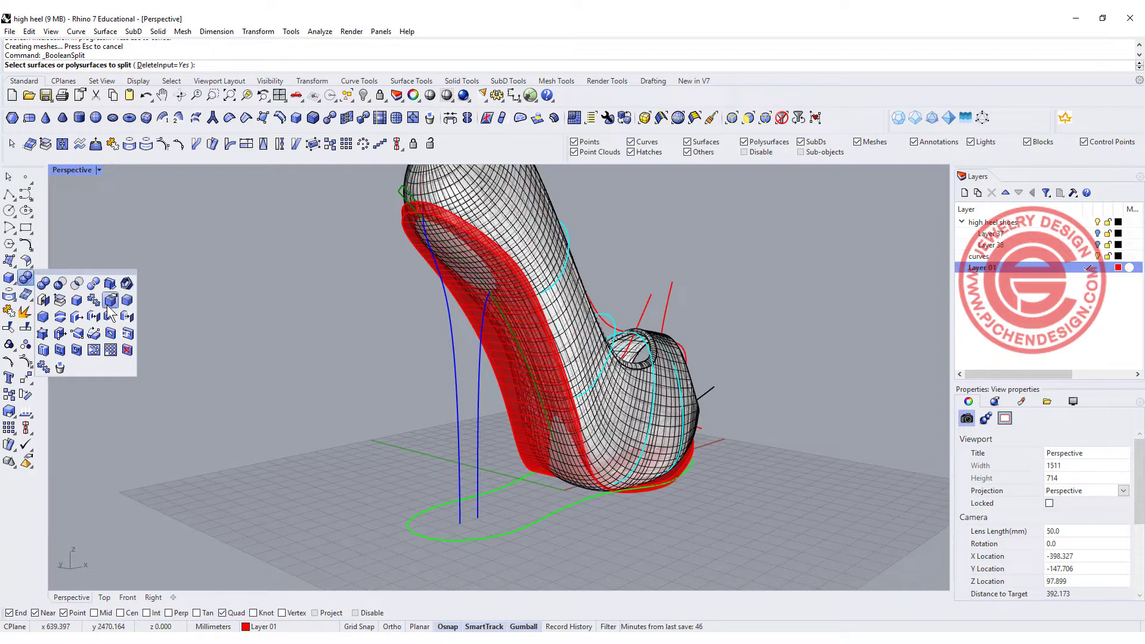
click(93, 283)
click(510, 241)
right_click(523, 213)
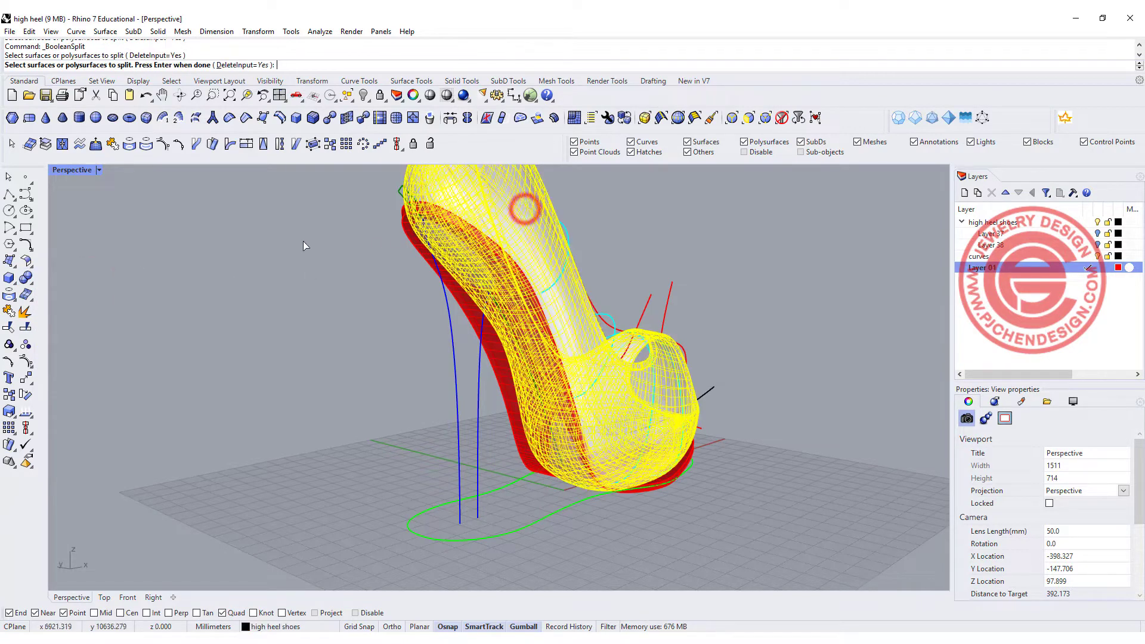
click(409, 240)
right_click(408, 237)
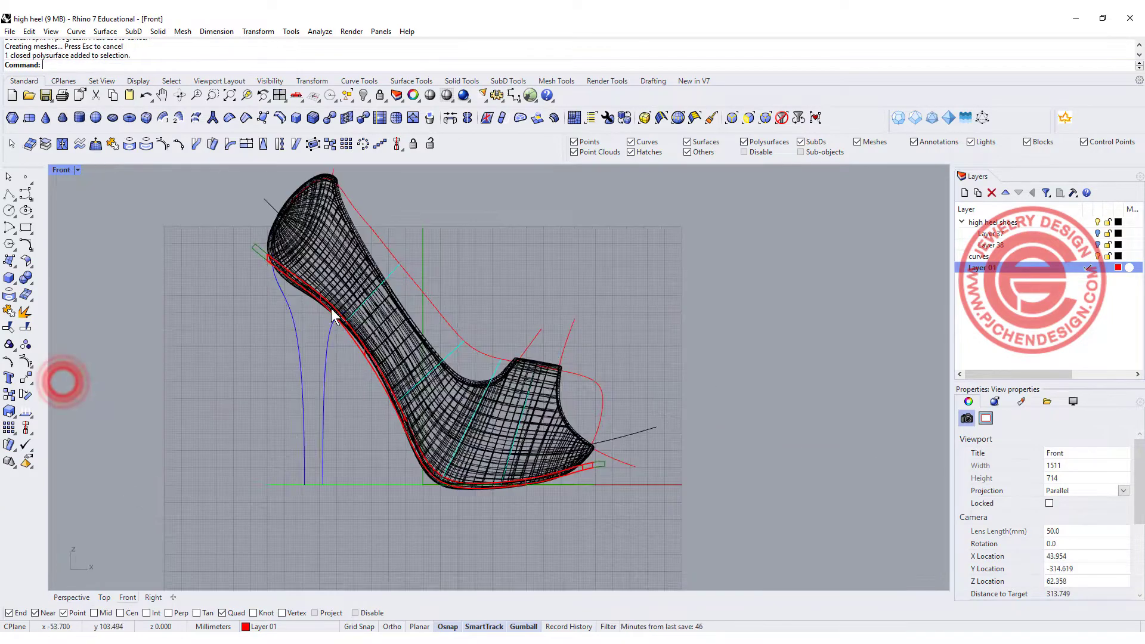
- Delete the split-off body pieces that lie within and below the sole in the Front view
scroll(309, 288, up, 5)
click(304, 288)
key(Delete)
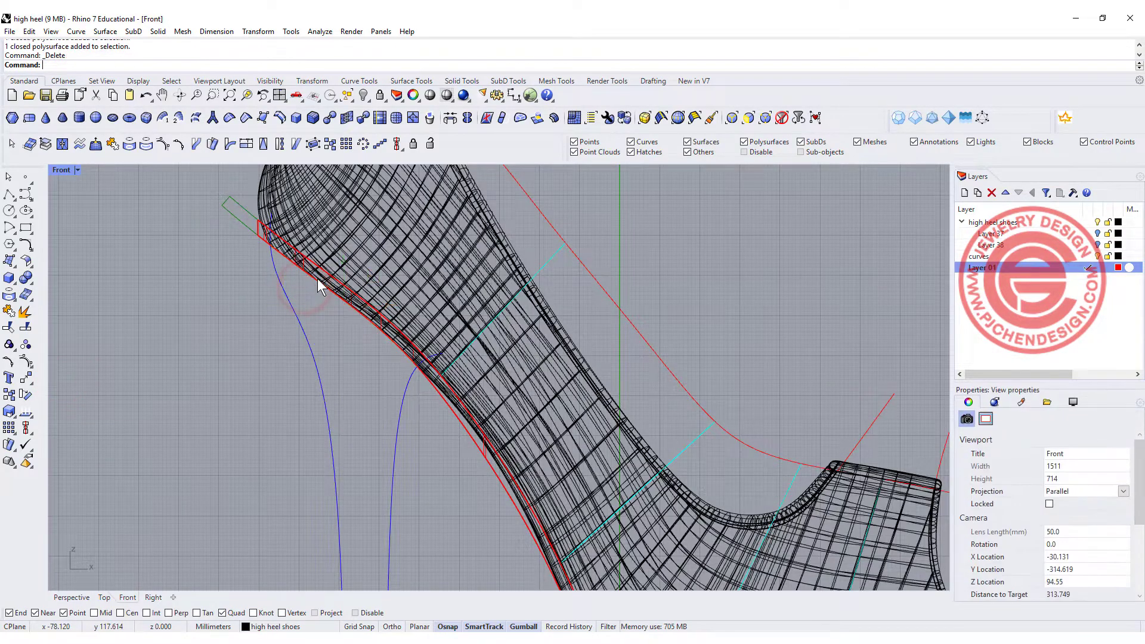
click(321, 279)
key(Delete)
scroll(387, 322, down, 2)
right_drag(552, 453, 435, 253)
scroll(514, 478, up, 4)
scroll(513, 479, up, 4)
click(494, 481)
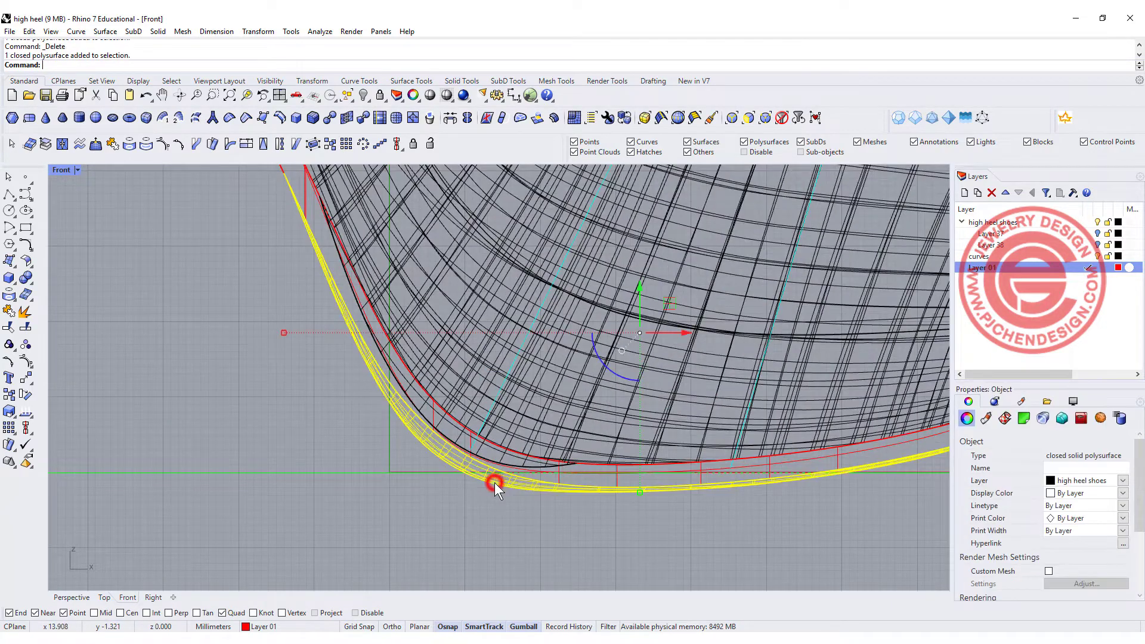
key(Delete)
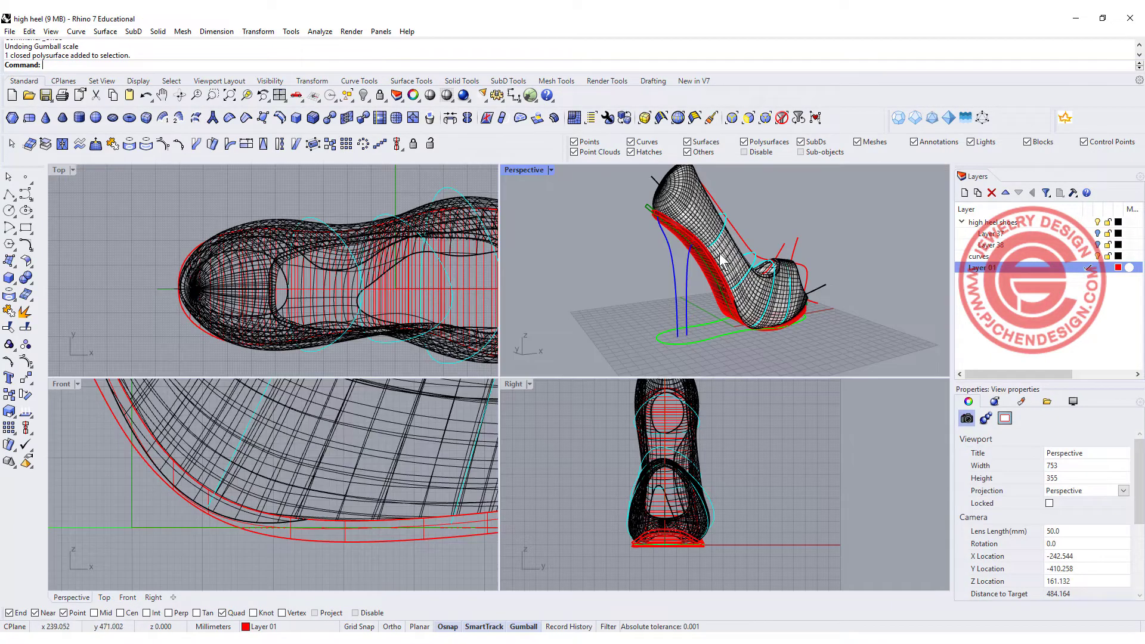
- Maximize the Perspective view facing the shoe's toe opening and set its display mode to Rendered
double_click(523, 169)
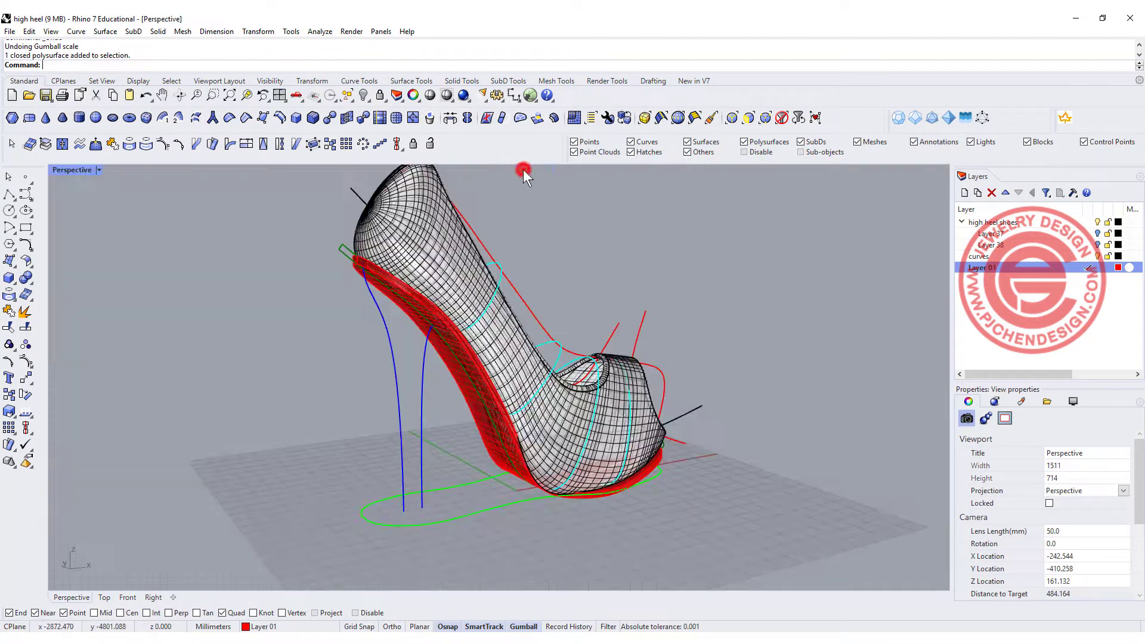
right_drag(523, 170, 322, 272)
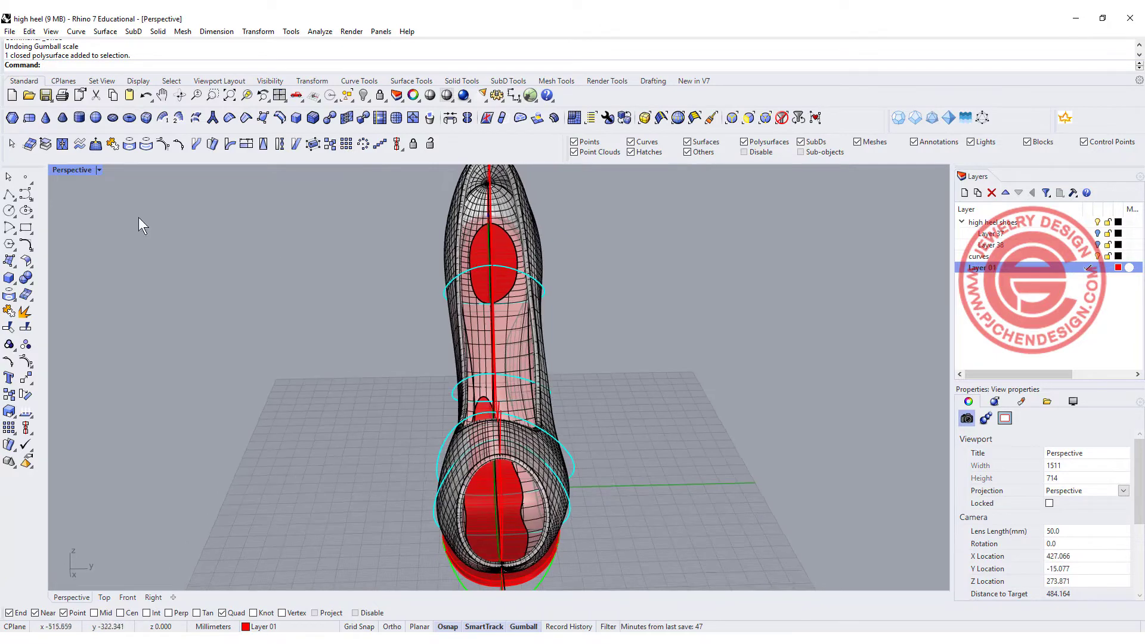
click(91, 171)
click(102, 239)
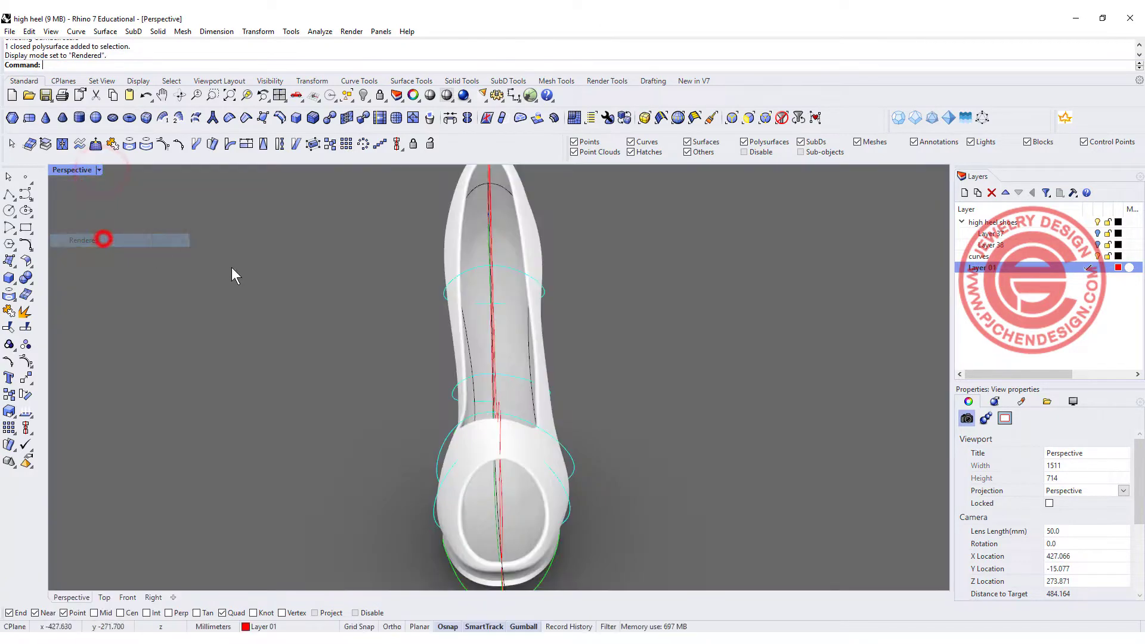
- Examine the rendered shoe from the heel, above and the side, with the green ground outline selected for comparison
right_drag(232, 267, 574, 415)
scroll(546, 441, up, 5)
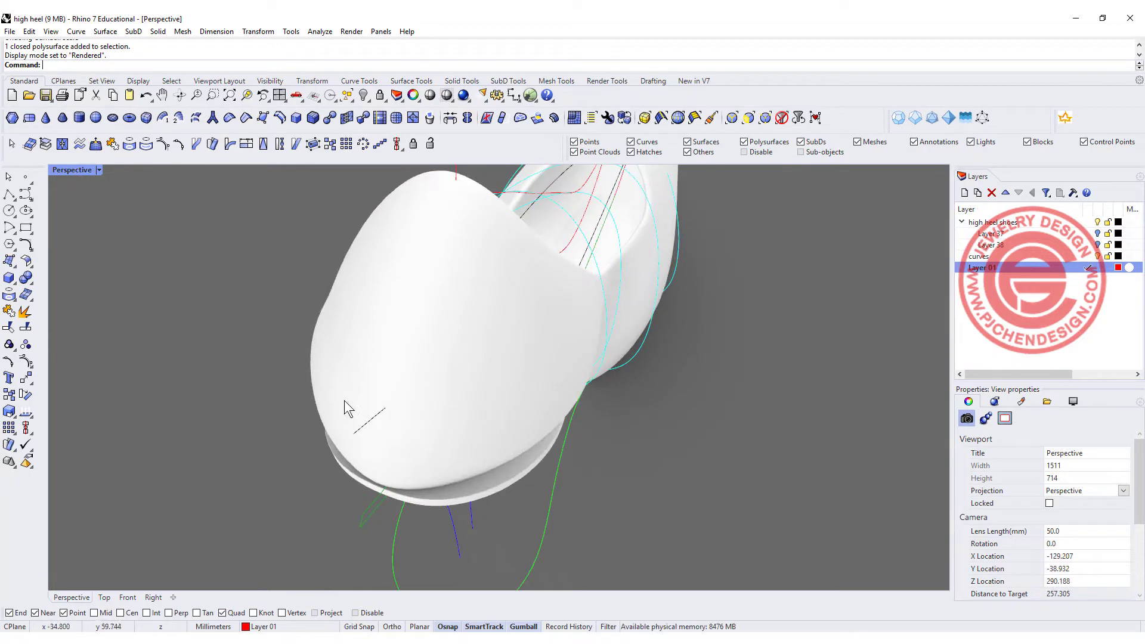
right_drag(344, 400, 499, 517)
scroll(541, 499, down, 6)
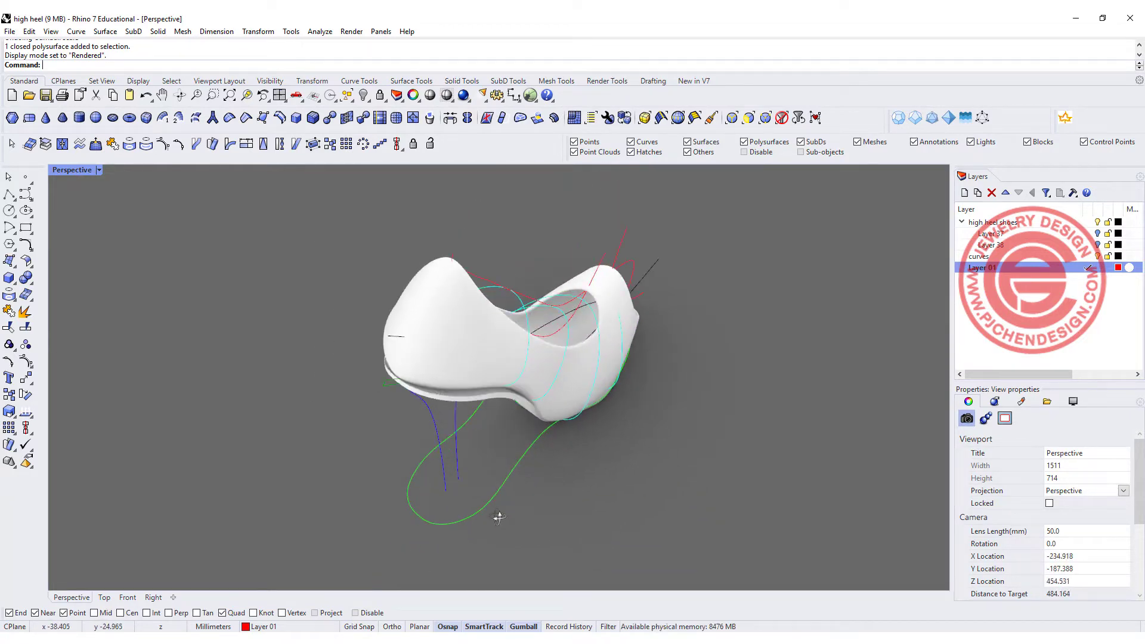
click(488, 502)
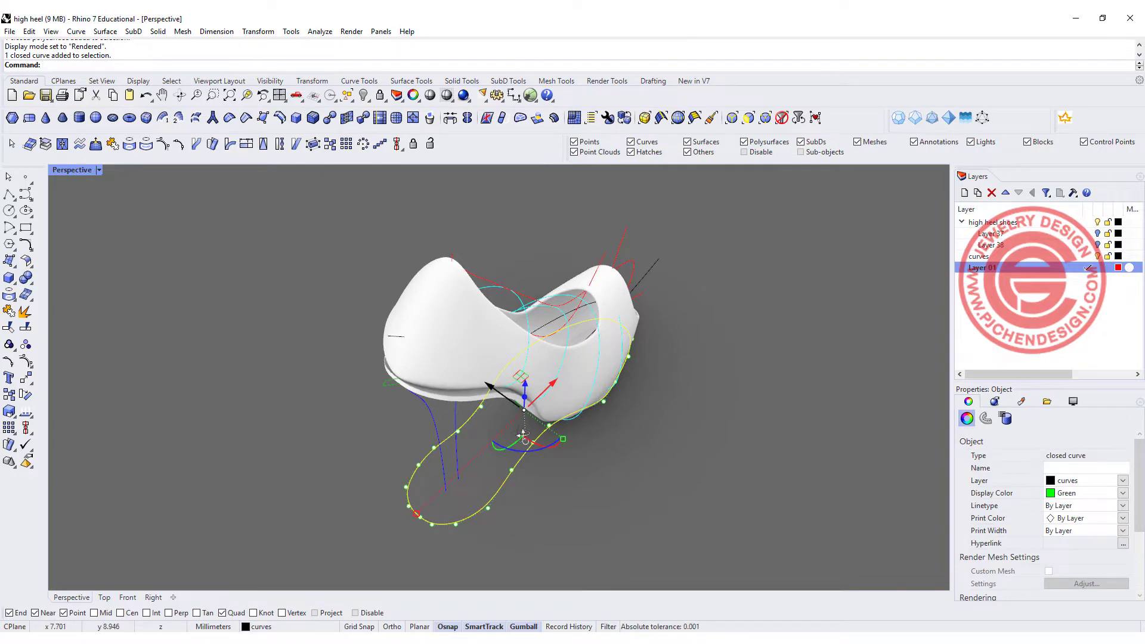
right_drag(524, 435, 404, 343)
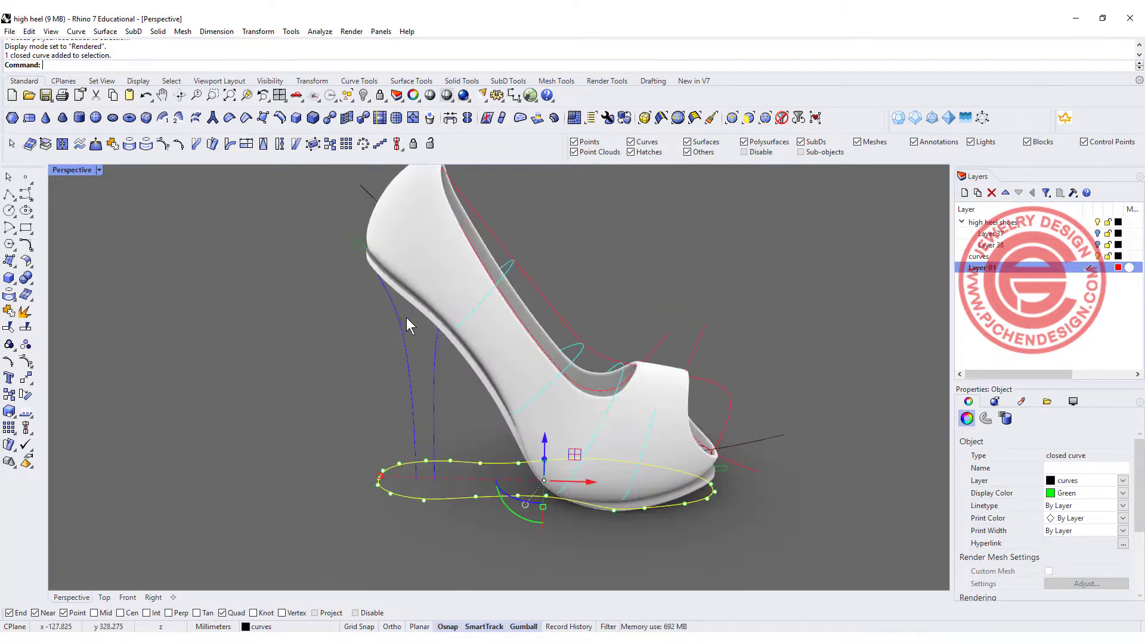
- Hide the sole, the shoe body and every curve except the two blue heel profile curves
click(539, 366)
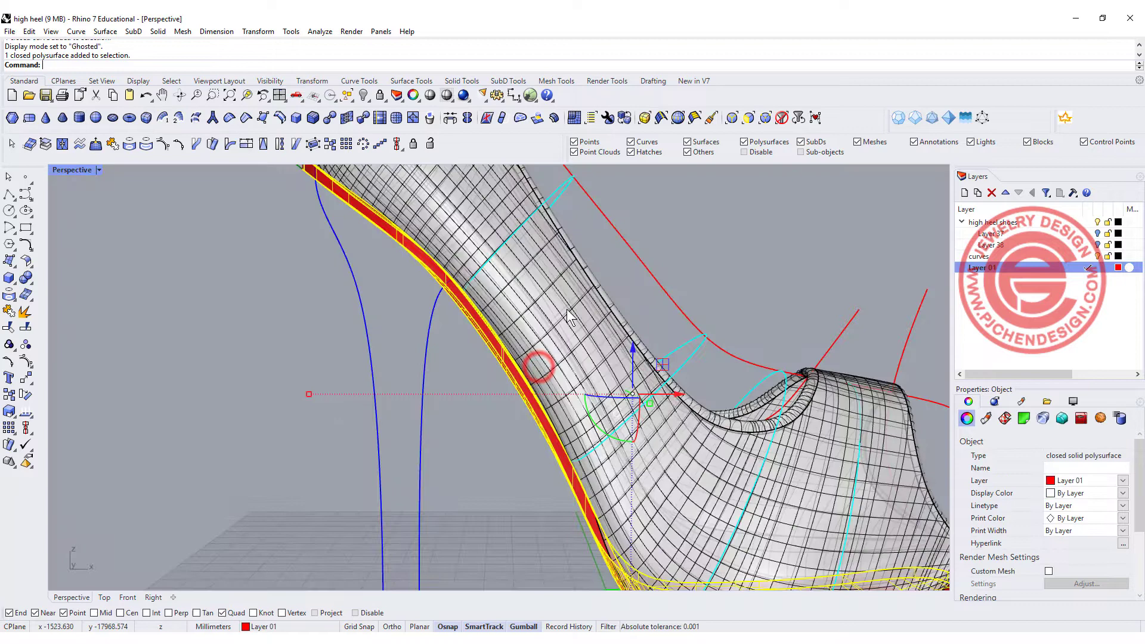
shift+click(568, 304)
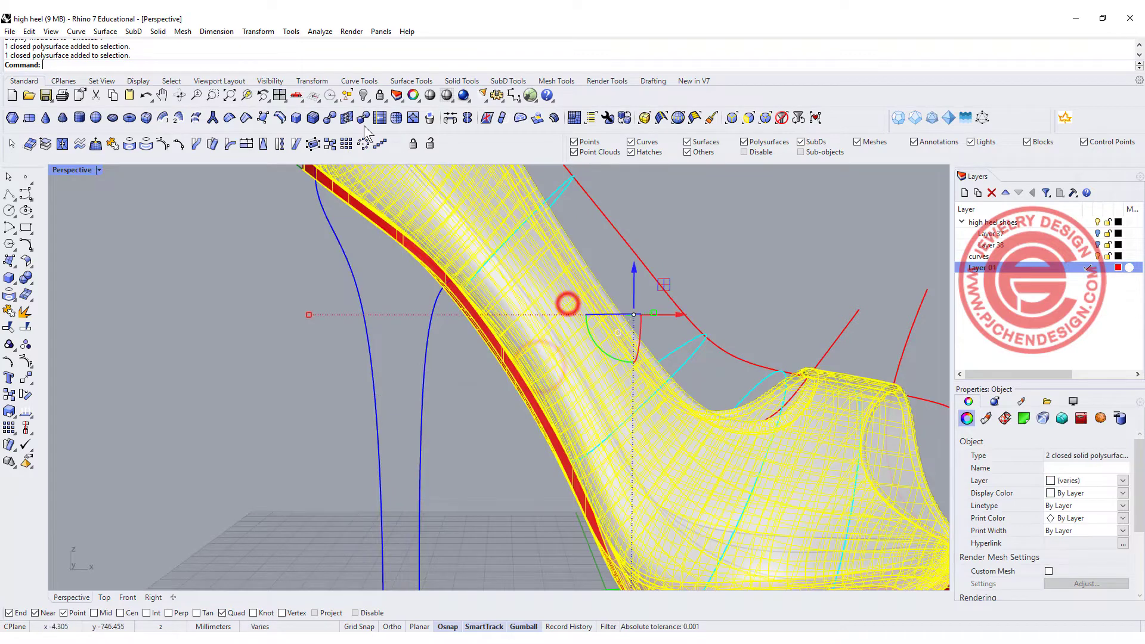
click(363, 96)
right_drag(485, 263, 489, 330)
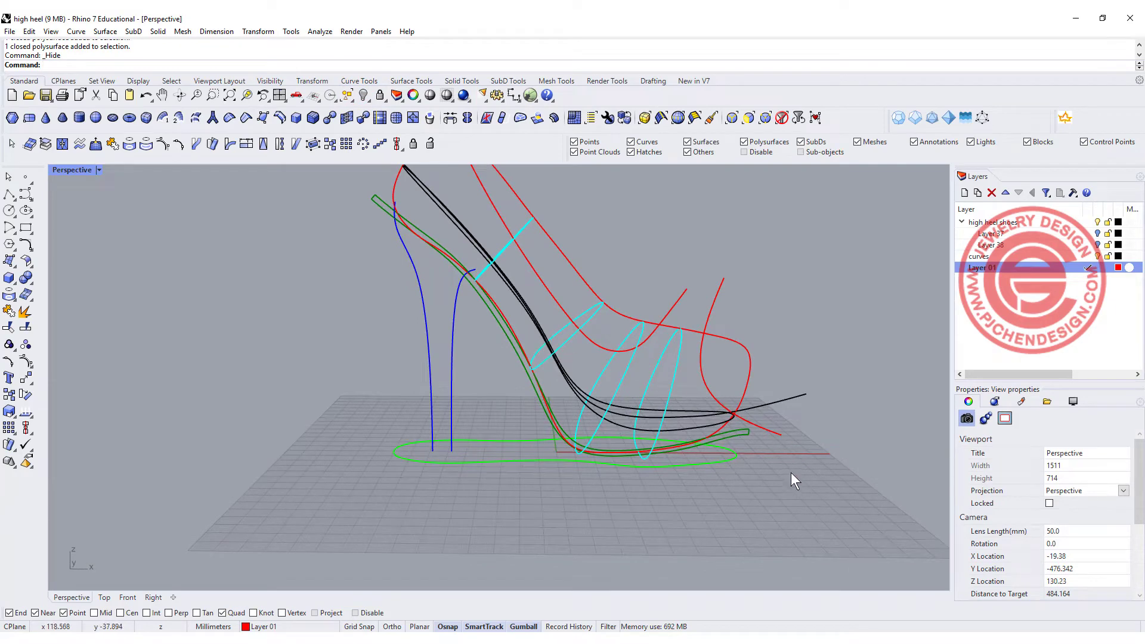
drag(779, 536, 448, 190)
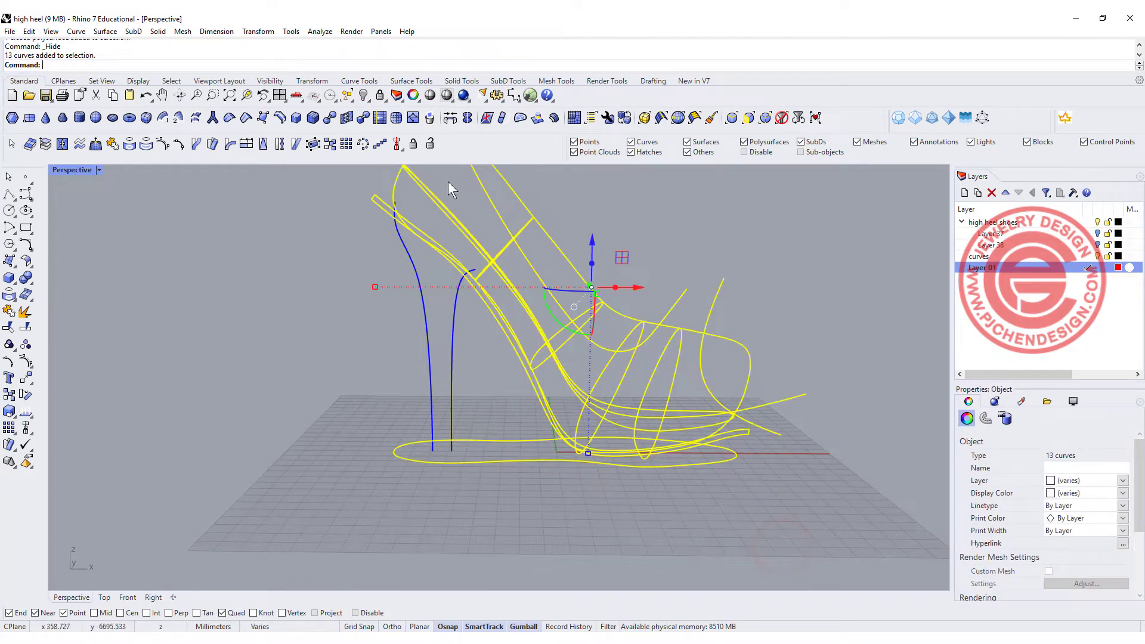
click(363, 95)
right_drag(584, 340, 498, 440)
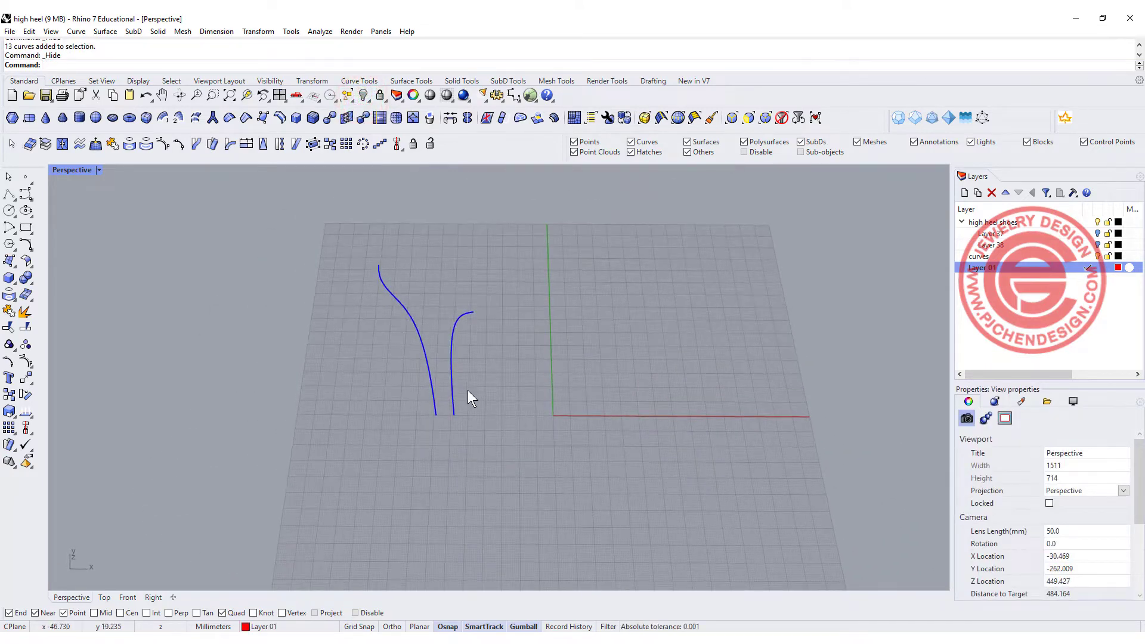
- Return to the four-view layout and draw a square about 15 mm wide behind the heel profile curves in the Top view
double_click(80, 170)
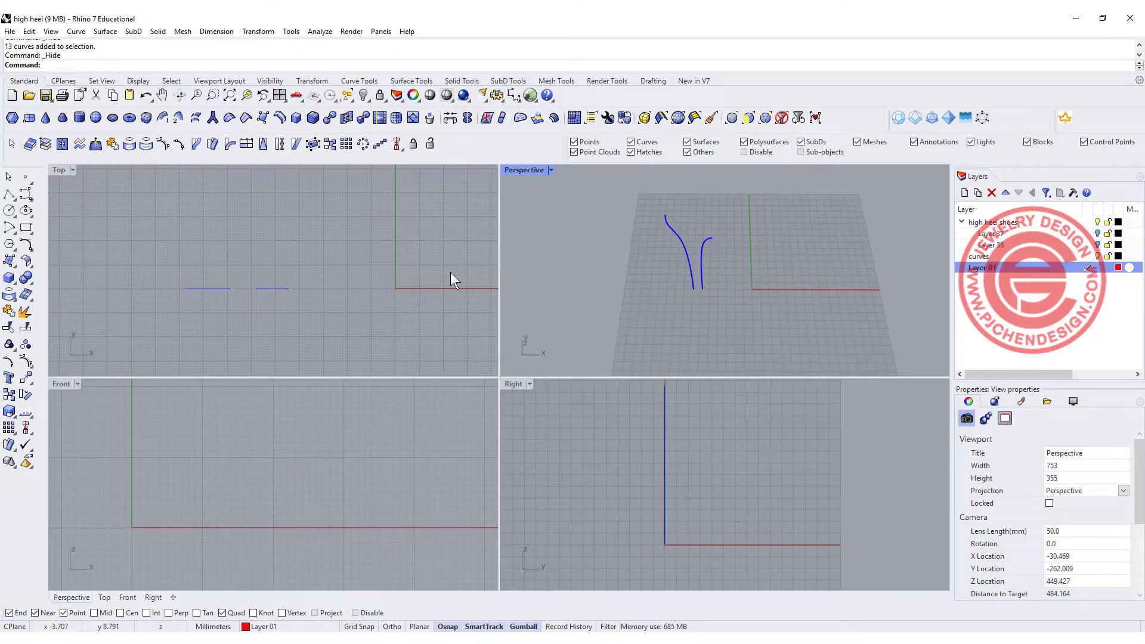
scroll(692, 287, up, 10)
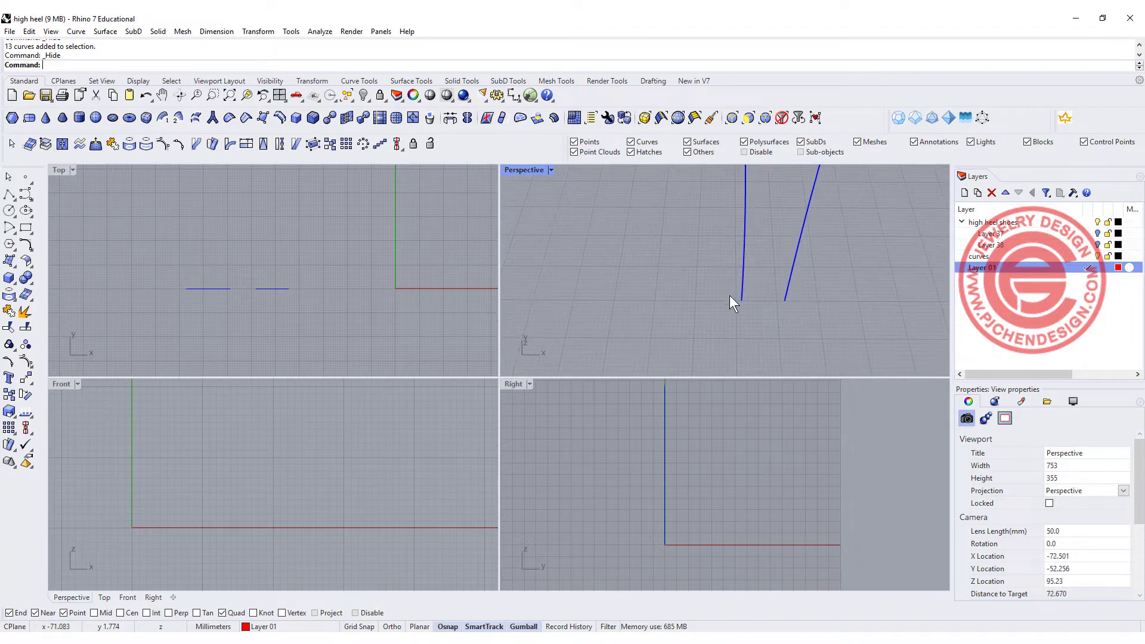
shift+right_drag(729, 295, 624, 274)
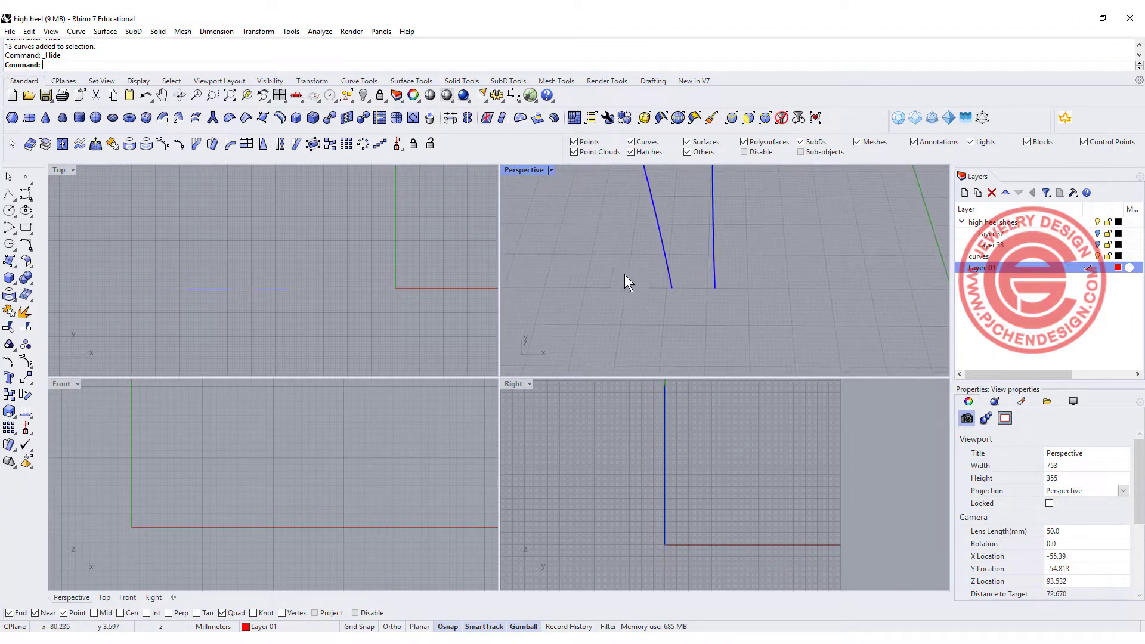
click(26, 229)
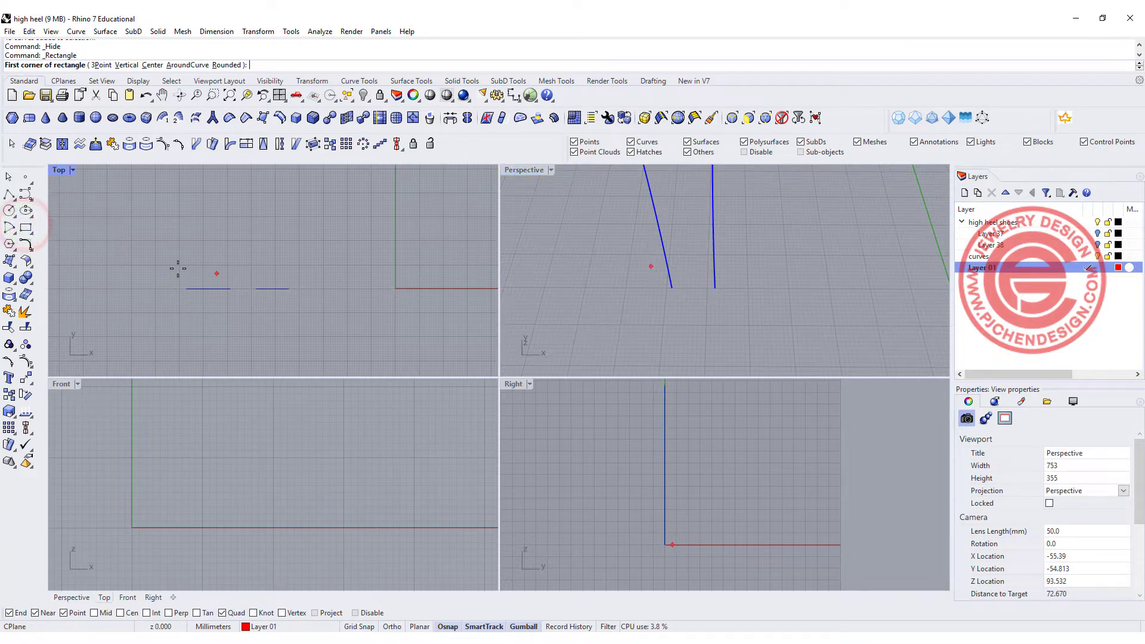
click(174, 202)
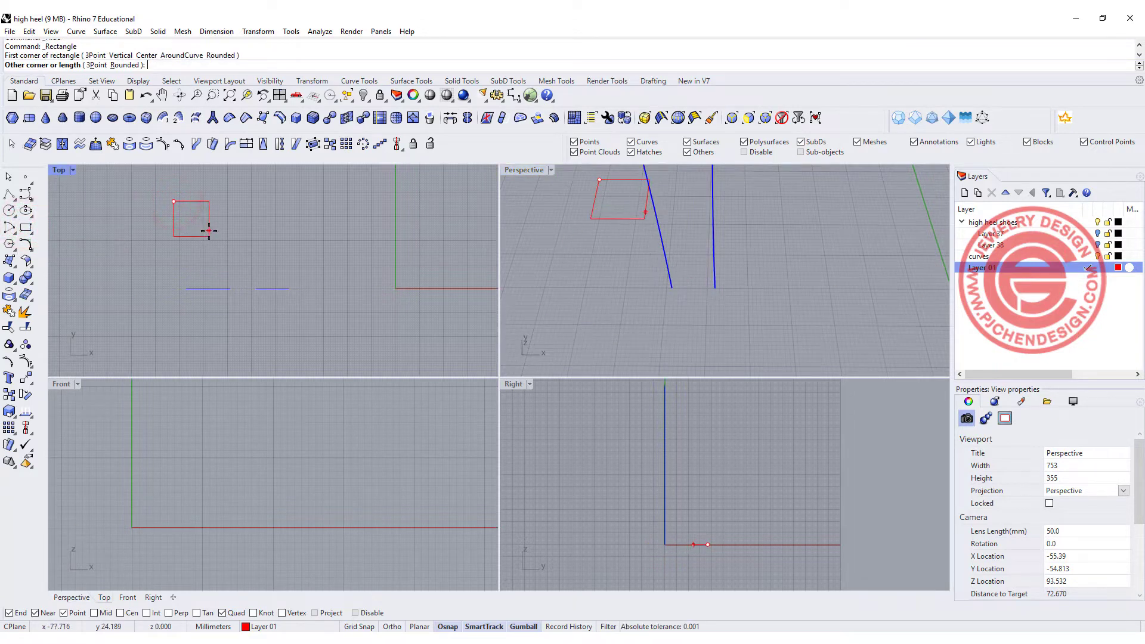
click(208, 235)
- Draw an arc from the square's upper edge to its lower edge, bulging out to the middle of its left side
scroll(175, 209, up, 4)
right_drag(175, 209, 243, 233)
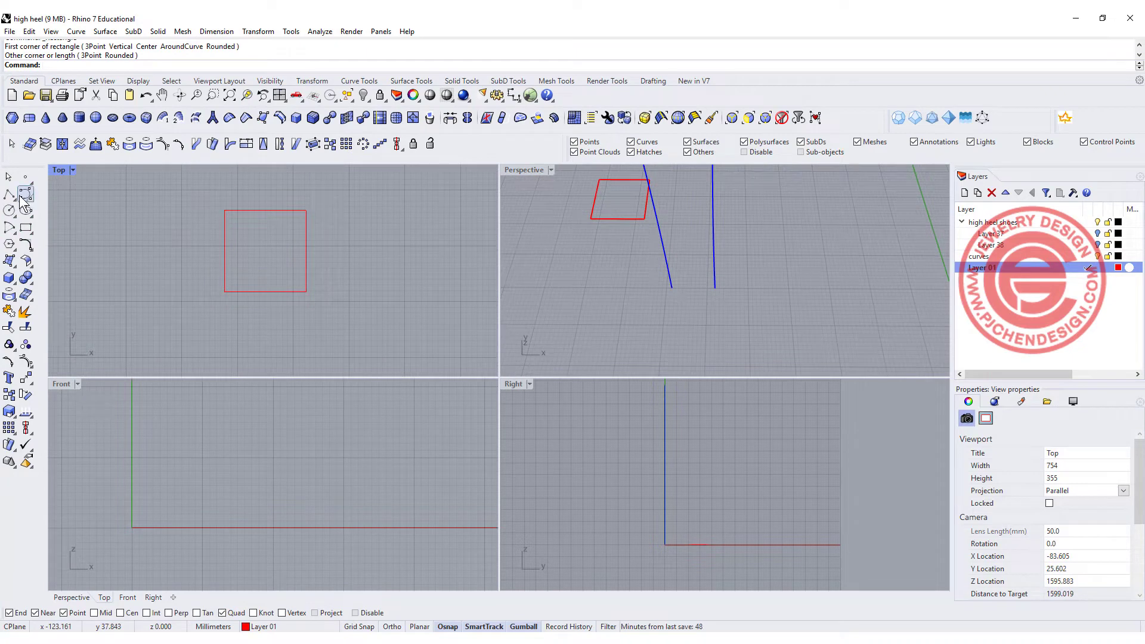
click(8, 229)
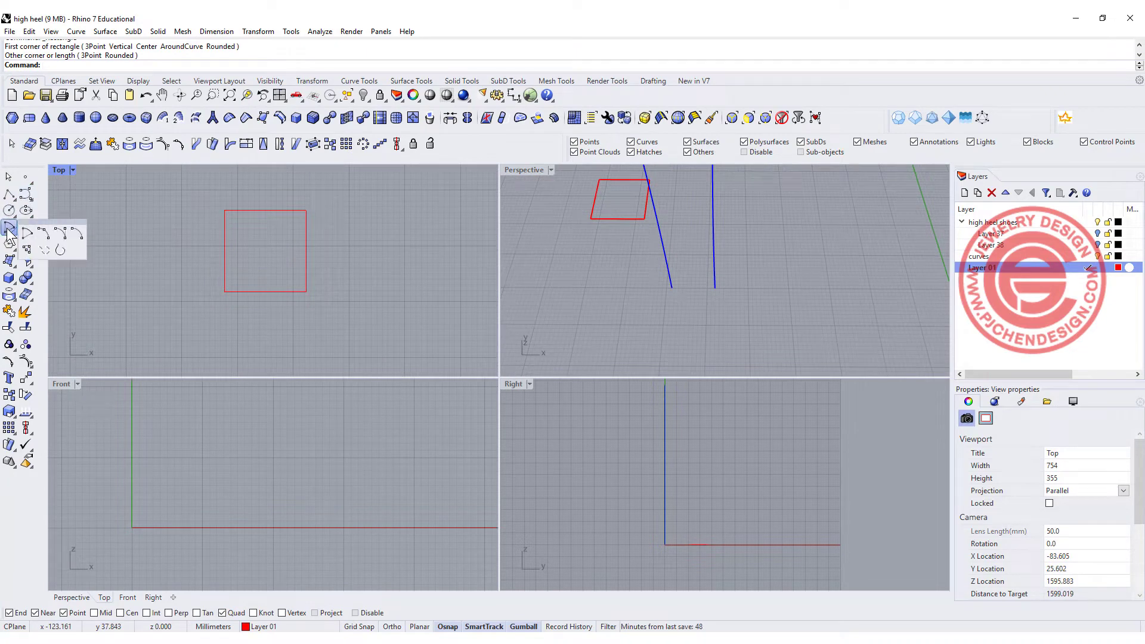
click(44, 232)
click(248, 210)
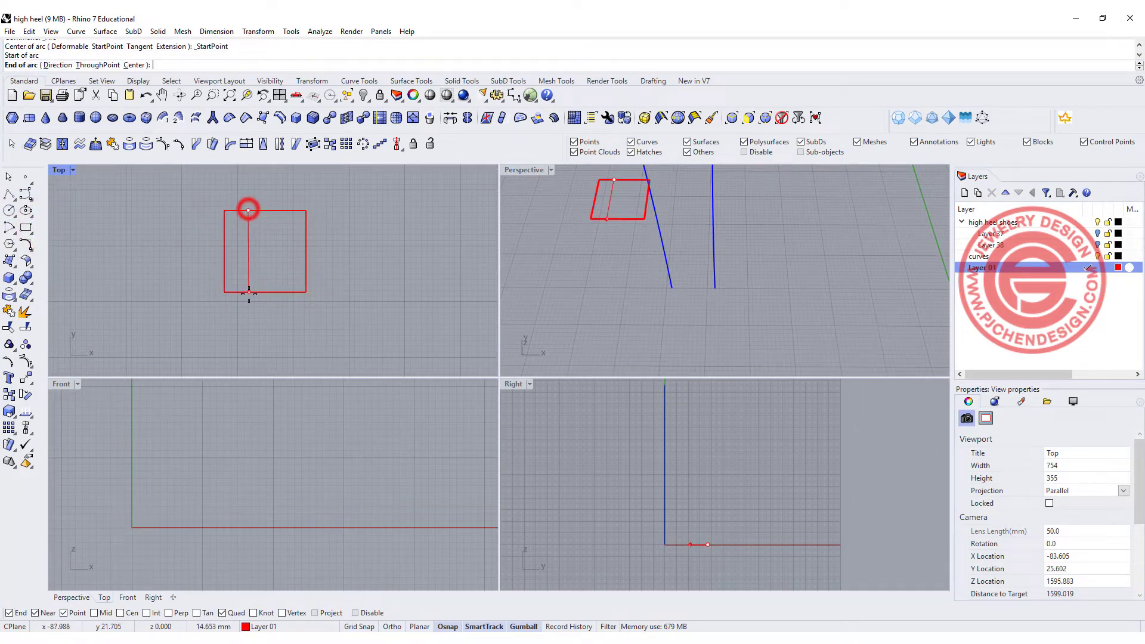
click(248, 298)
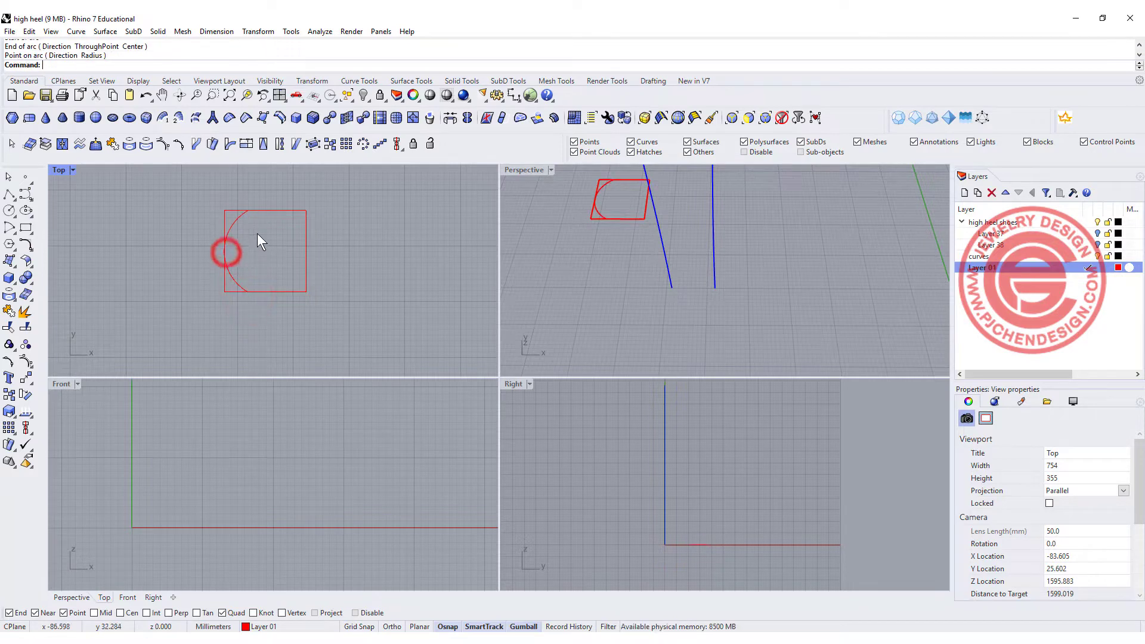
- Trim the square's two corners outside the arc and join the remaining curves into a D-shaped outline
click(233, 218)
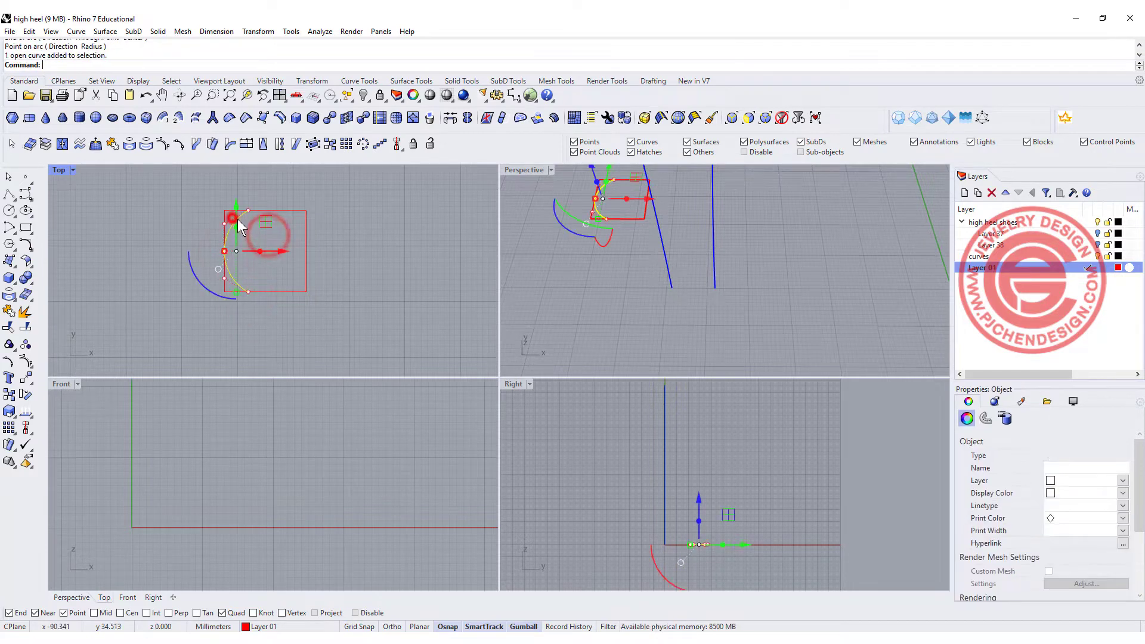
click(8, 326)
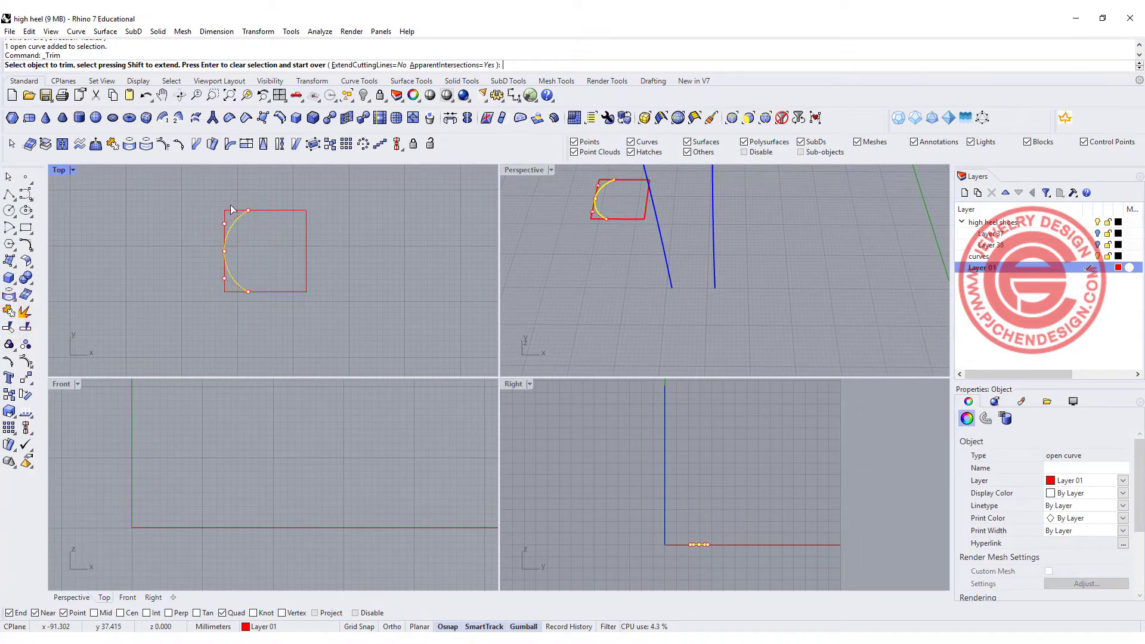
click(229, 211)
click(227, 289)
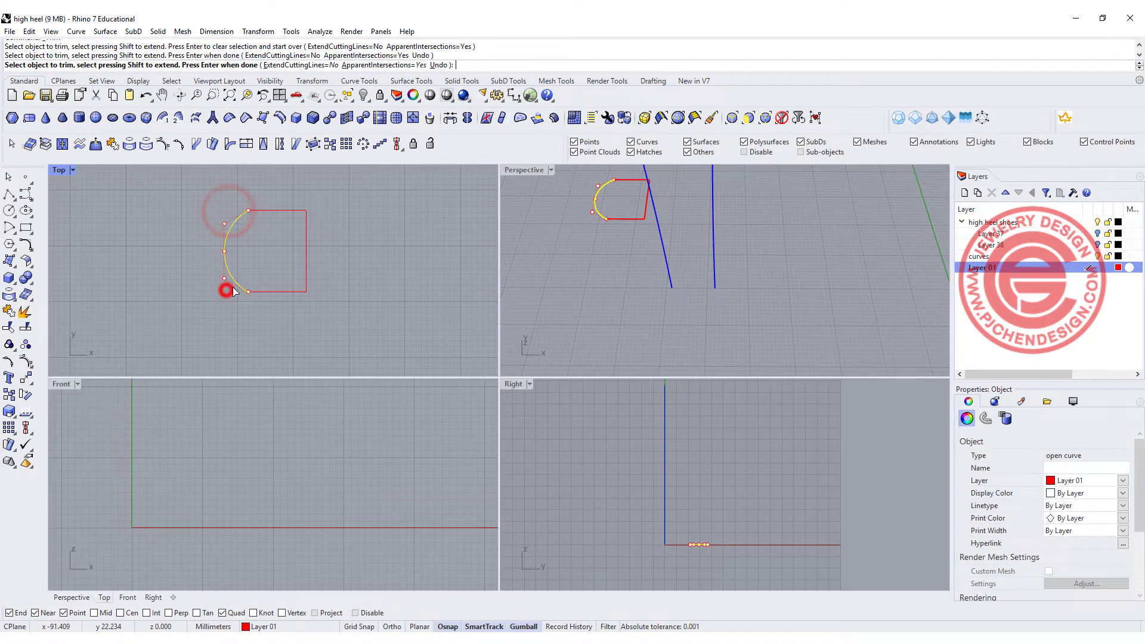
key(Return)
drag(350, 307, 59, 227)
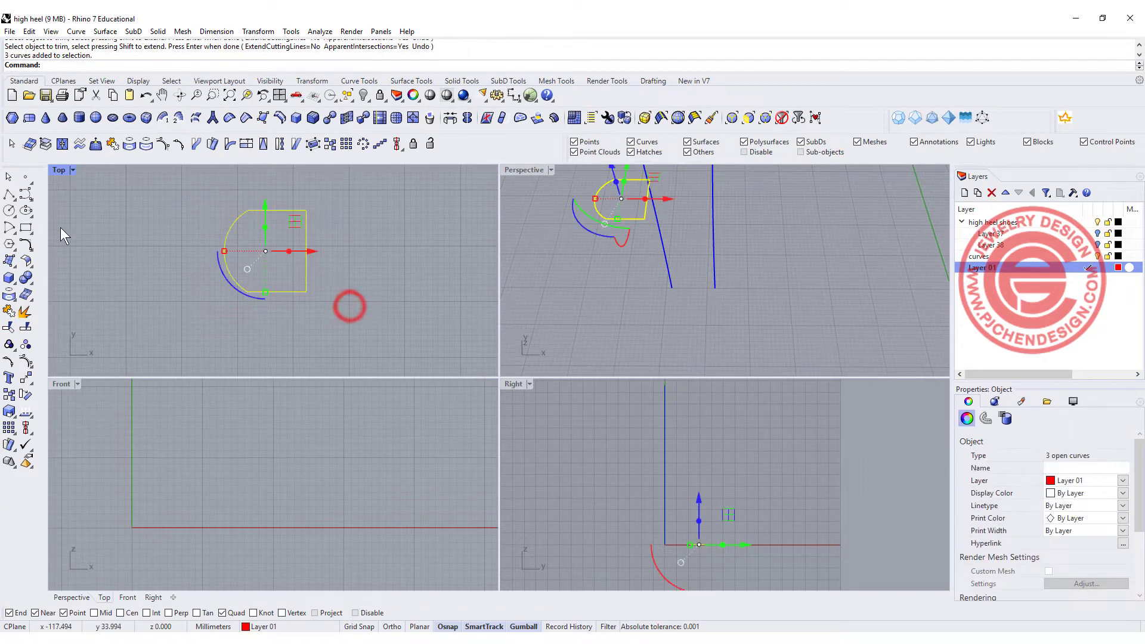
click(8, 310)
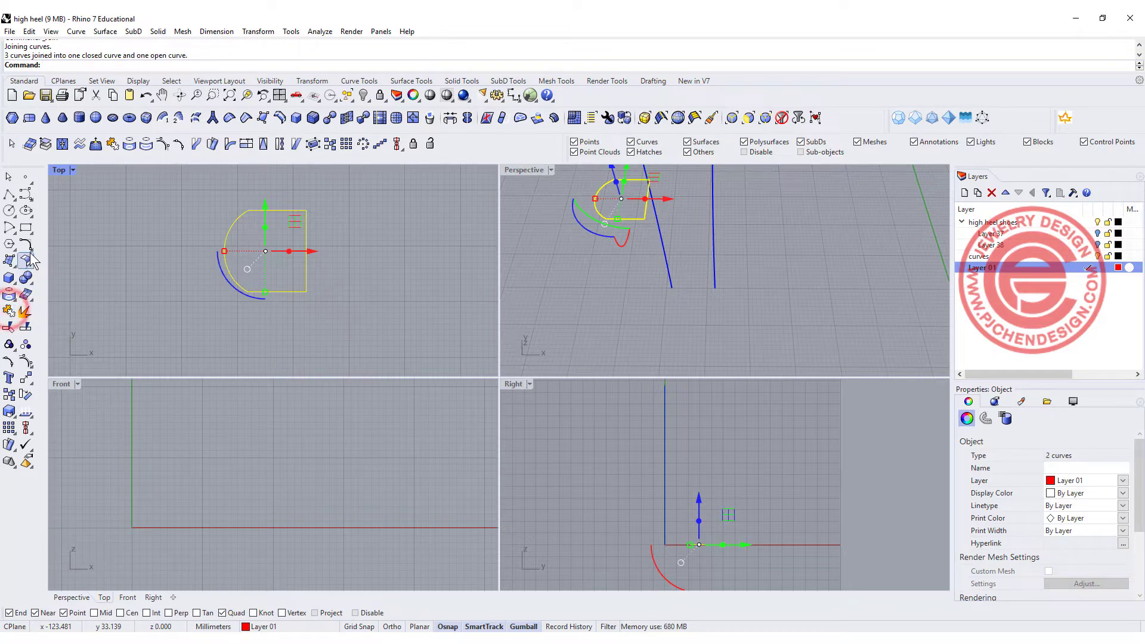
- Fillet both corners on the straight right side of the D-shaped outline with a 1 mm radius
click(27, 242)
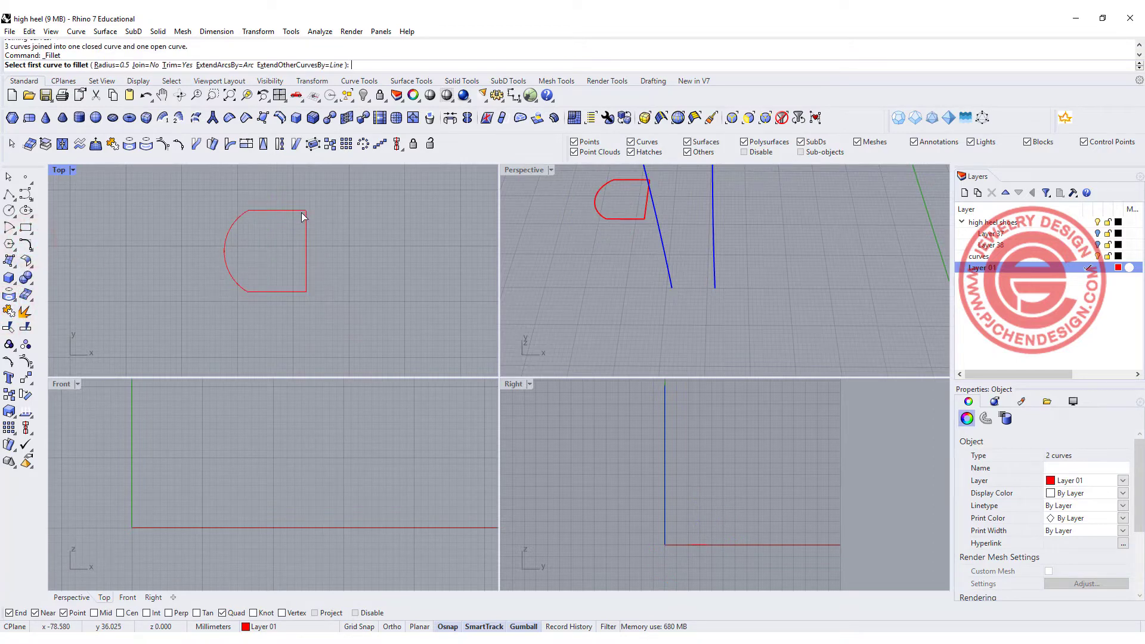
text(0.2)
key(Return)
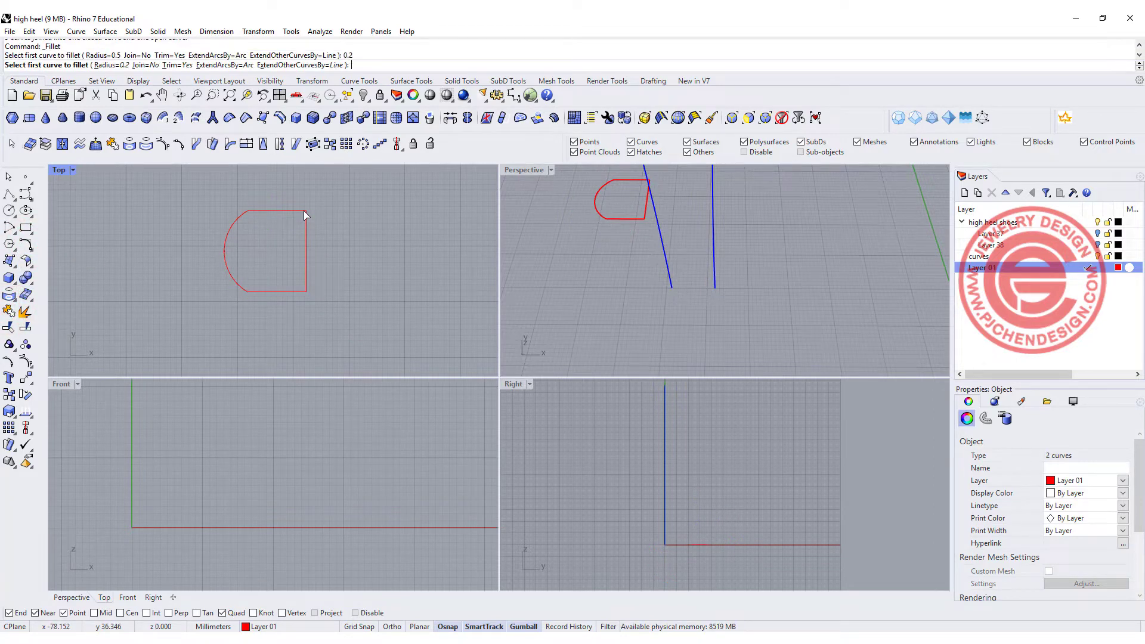
text(1)
key(Return)
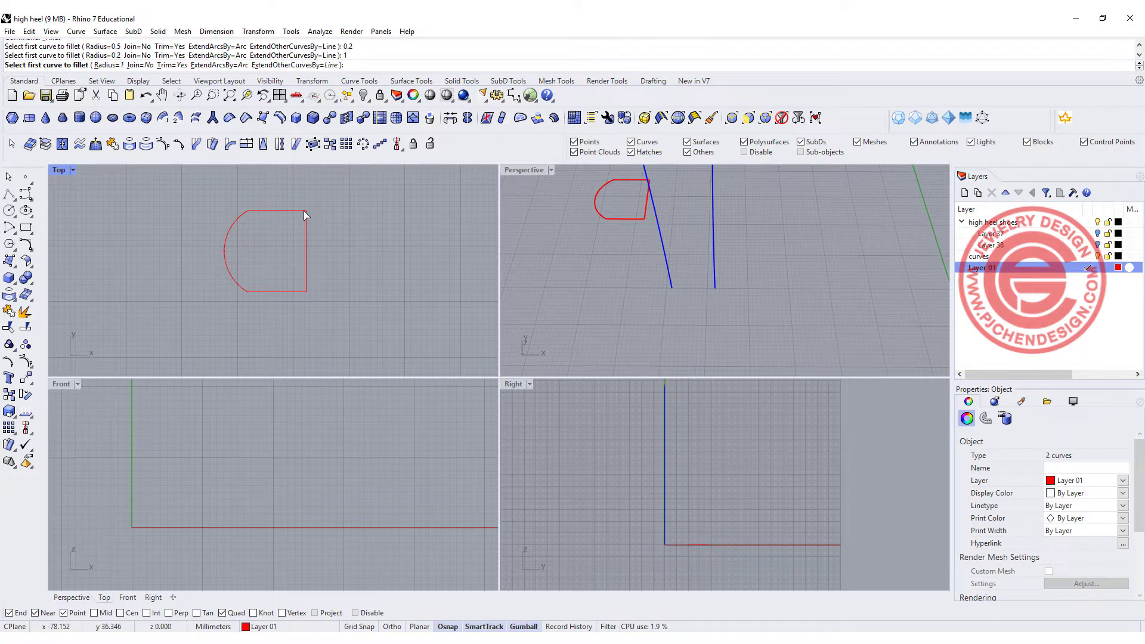
scroll(308, 215, up, 1)
click(300, 216)
click(305, 219)
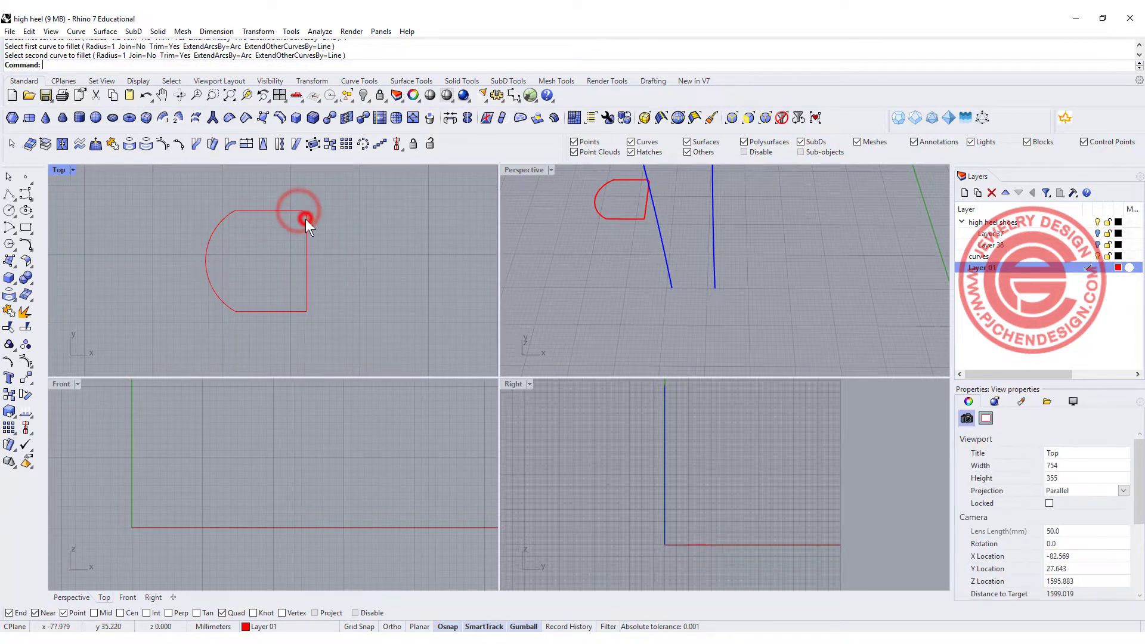
key(Return)
click(294, 311)
click(308, 303)
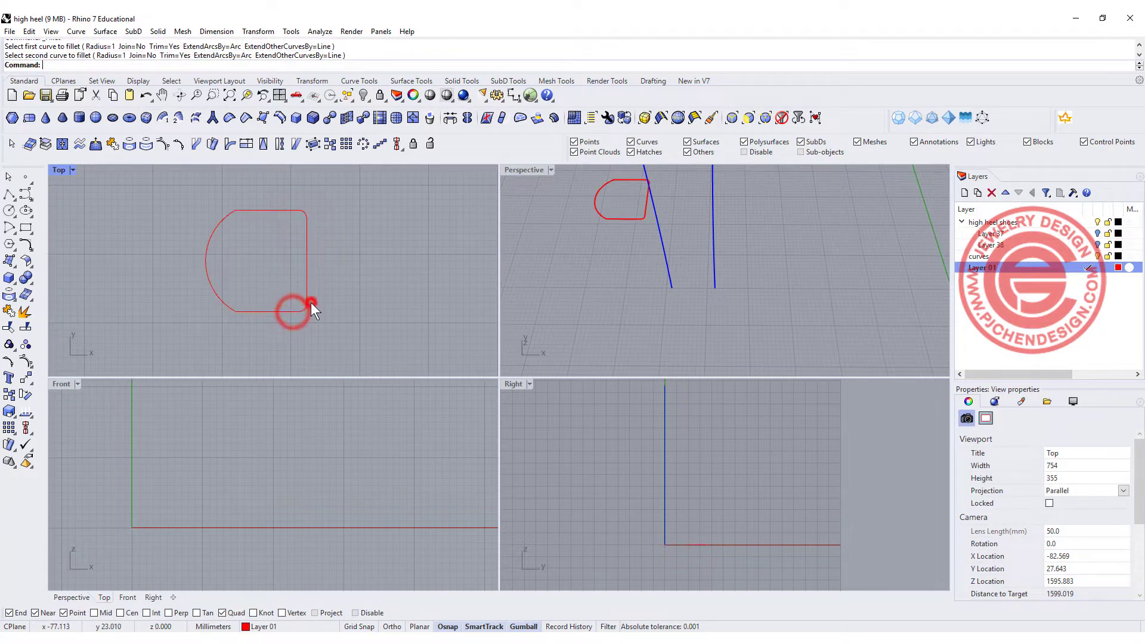
- Fillet the two junctions between the arc and the straight upper and lower edges with a 1 mm radius
key(Return)
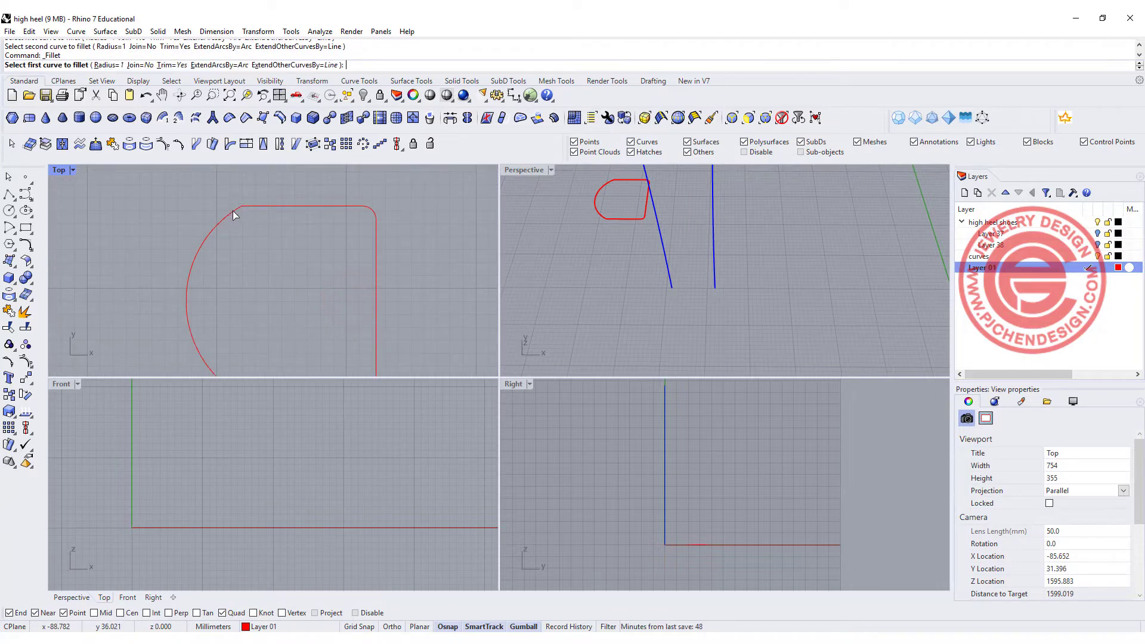
click(231, 212)
click(255, 207)
right_drag(247, 248, 263, 277)
scroll(239, 273, up, 5)
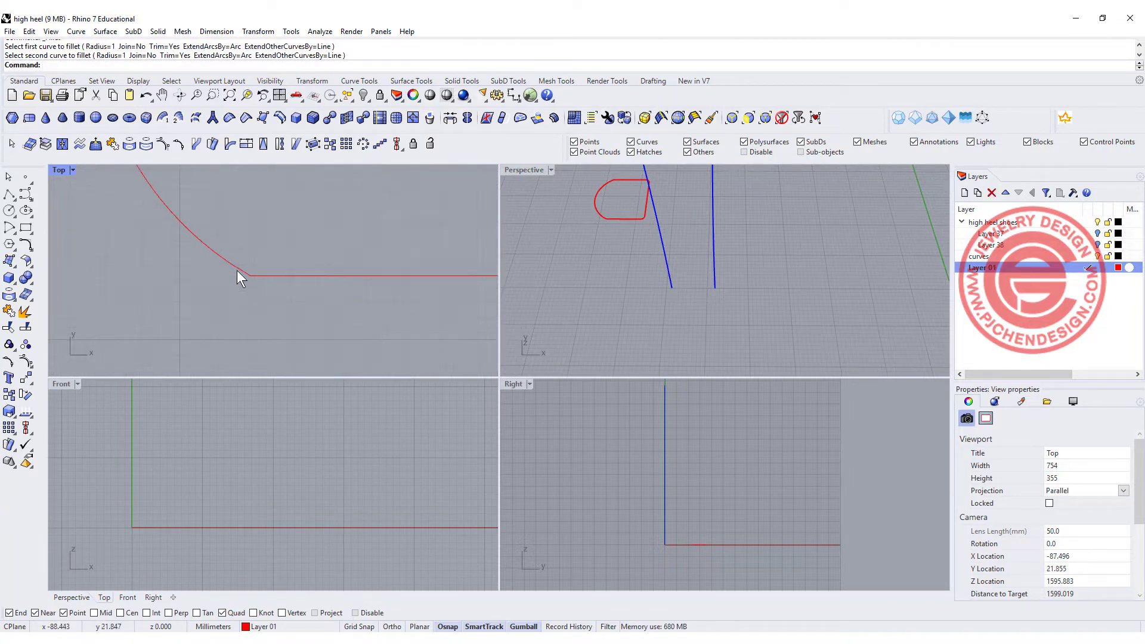
click(237, 268)
key(Return)
click(242, 265)
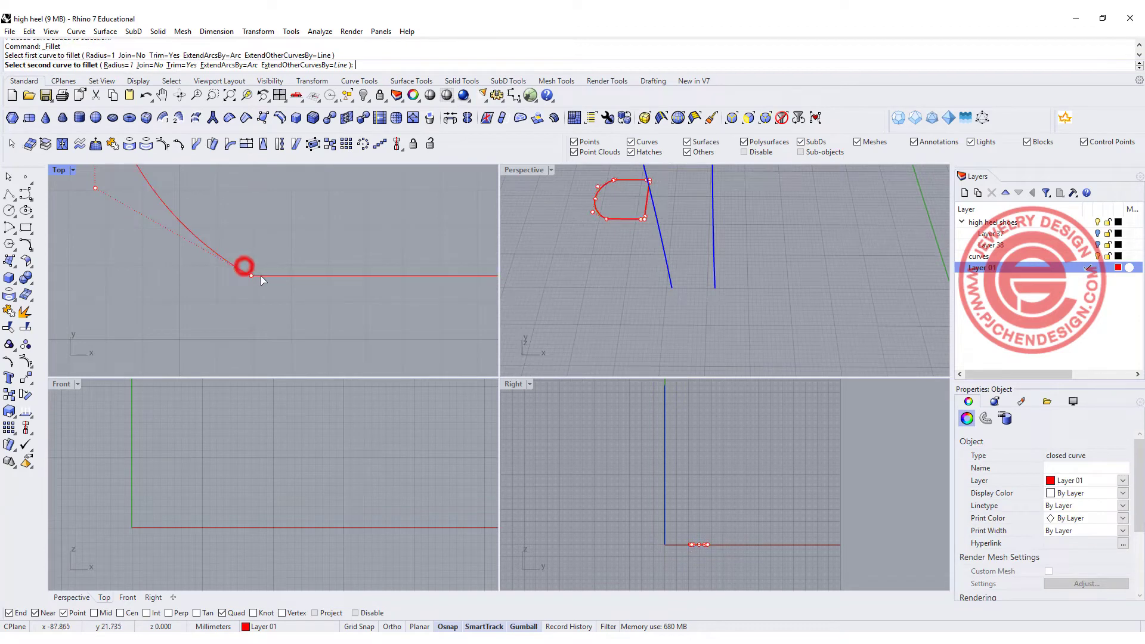
click(263, 277)
- Try to join all the curves of the filleted D-shaped outline
scroll(268, 283, down, 2)
scroll(283, 286, down, 3)
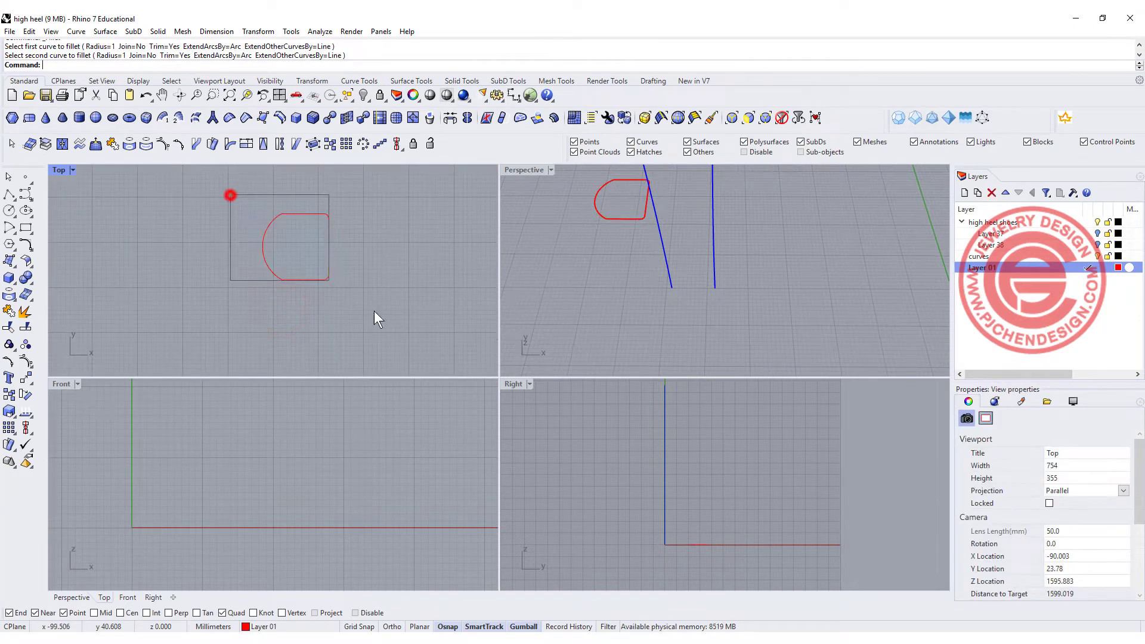
drag(376, 316, 376, 317)
click(9, 311)
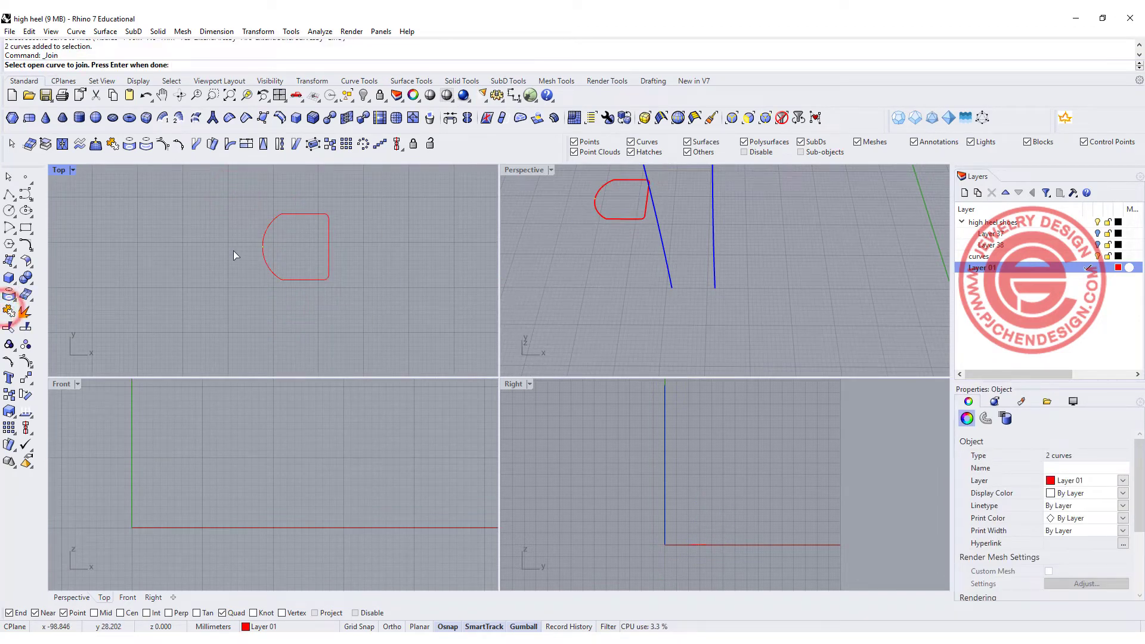
right_drag(595, 270, 646, 233)
scroll(646, 234, down, 4)
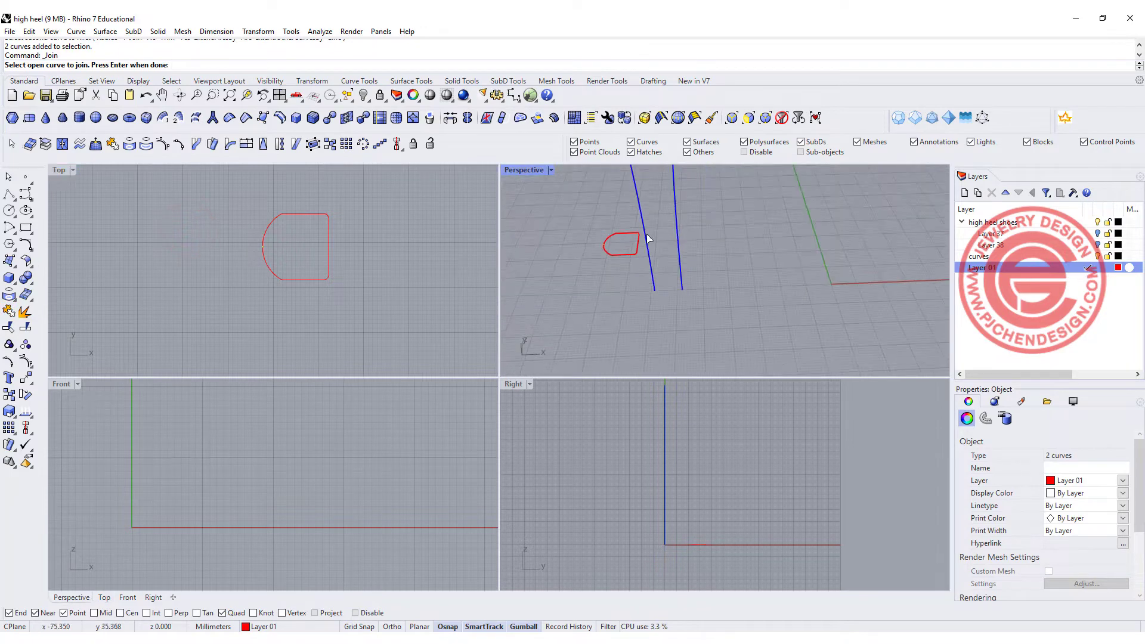
scroll(667, 243, down, 8)
right_click(675, 271)
scroll(659, 227, up, 3)
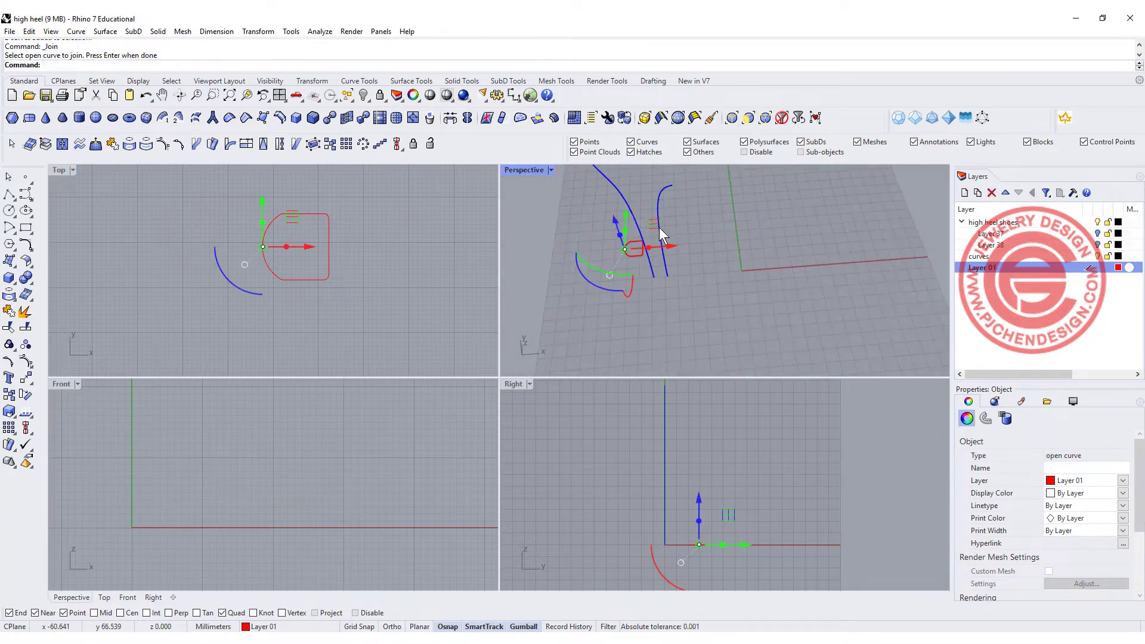
- Maximize the Perspective view and check whether the D-shaped outline is a single closed curve
double_click(511, 170)
click(536, 403)
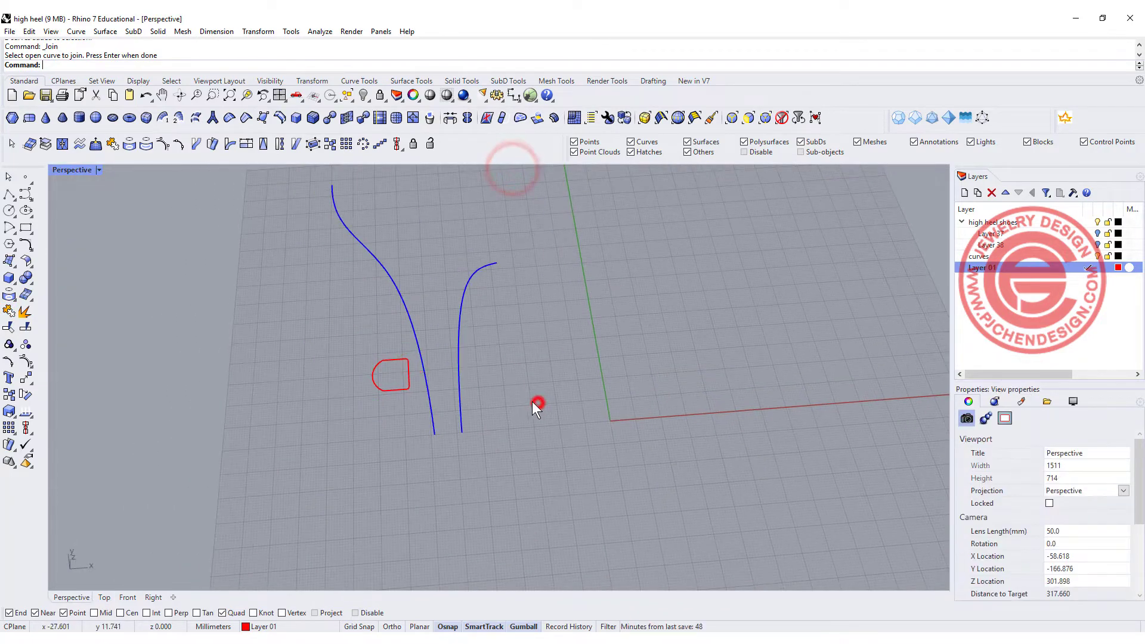
click(394, 392)
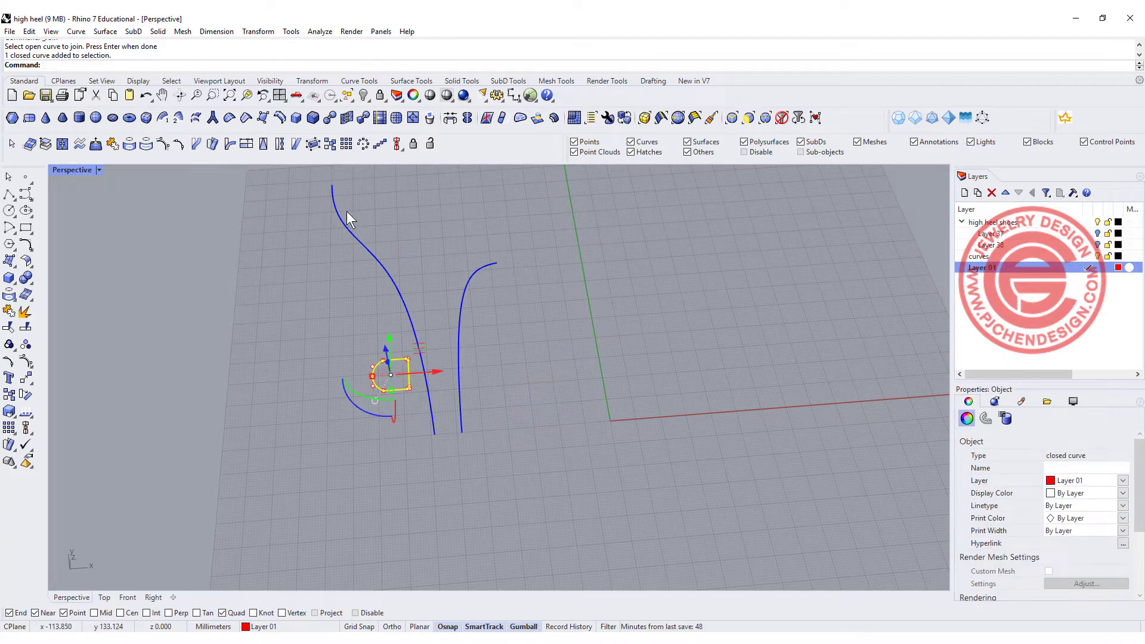
click(203, 273)
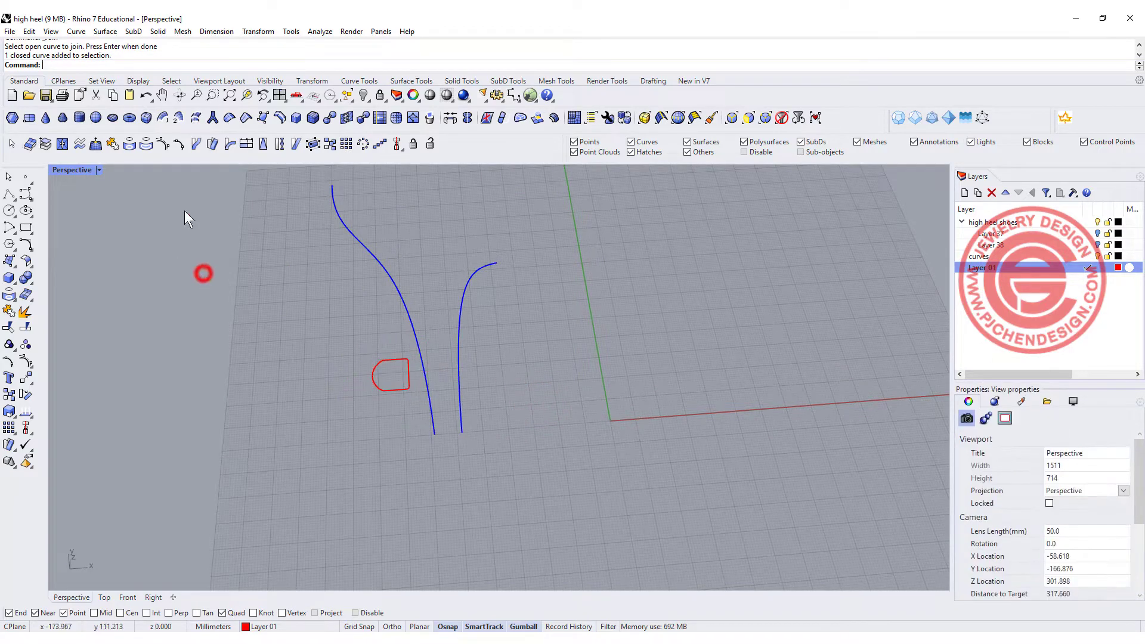
- Orient a scaled copy of the D-shaped outline by two points, its arc quadrant and straight-side midpoint, onto the heel profiles' lower ends
click(280, 32)
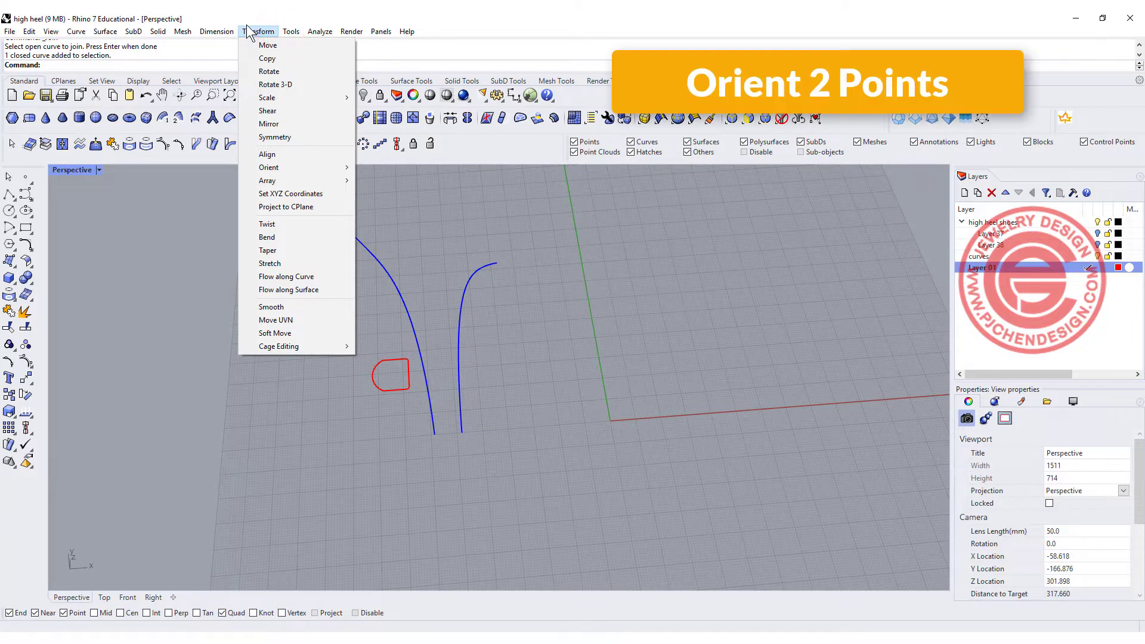
mouse_move(310, 169)
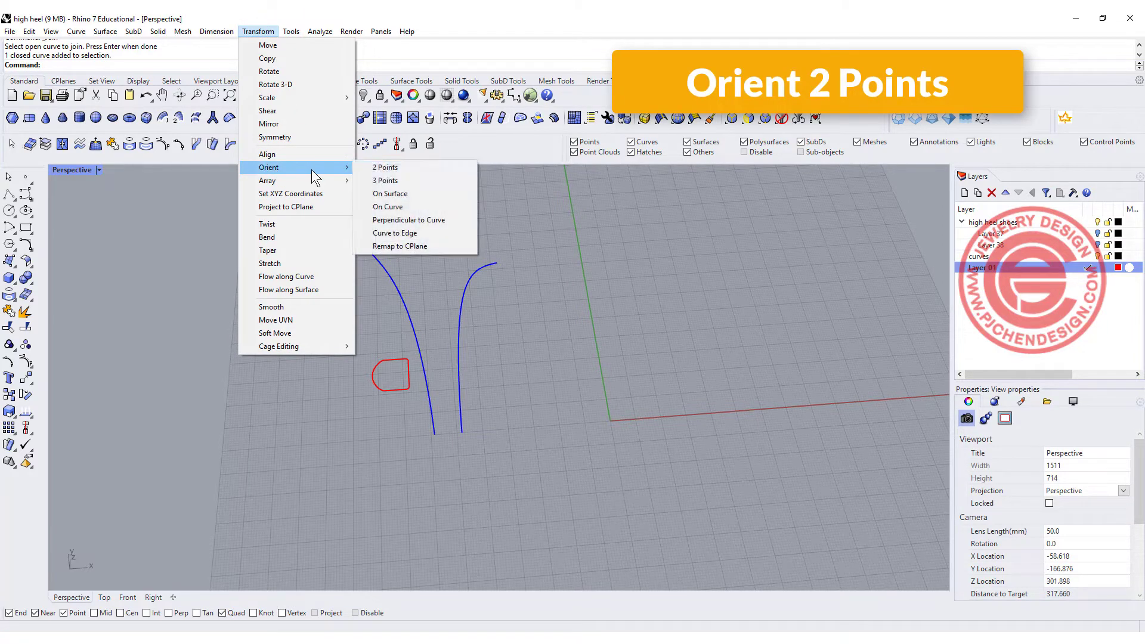
click(384, 169)
click(404, 389)
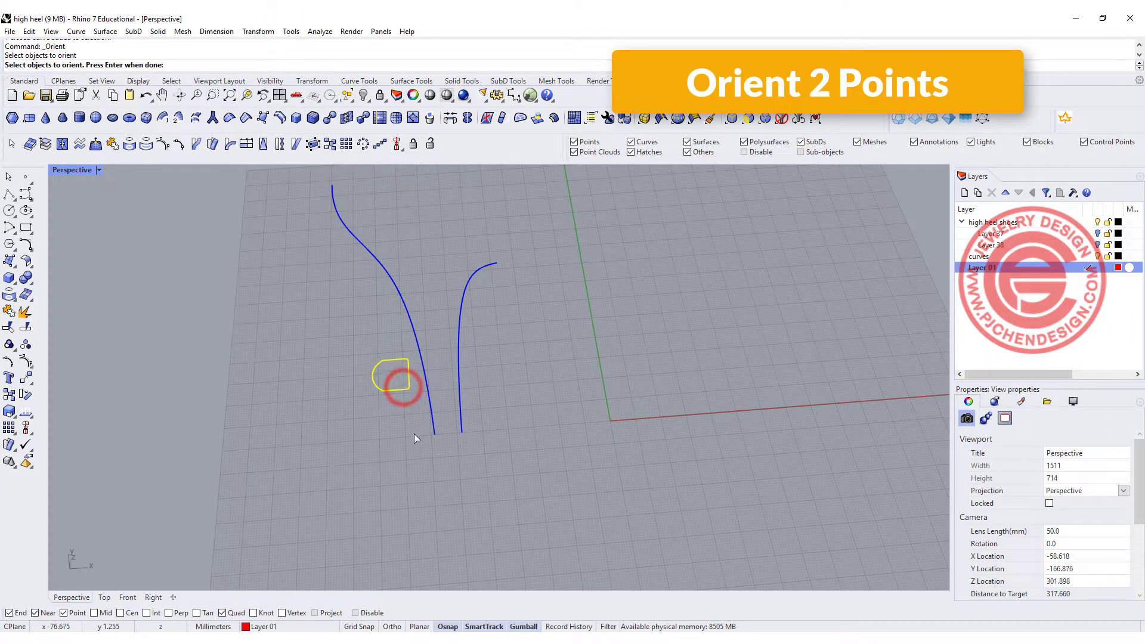
key(Return)
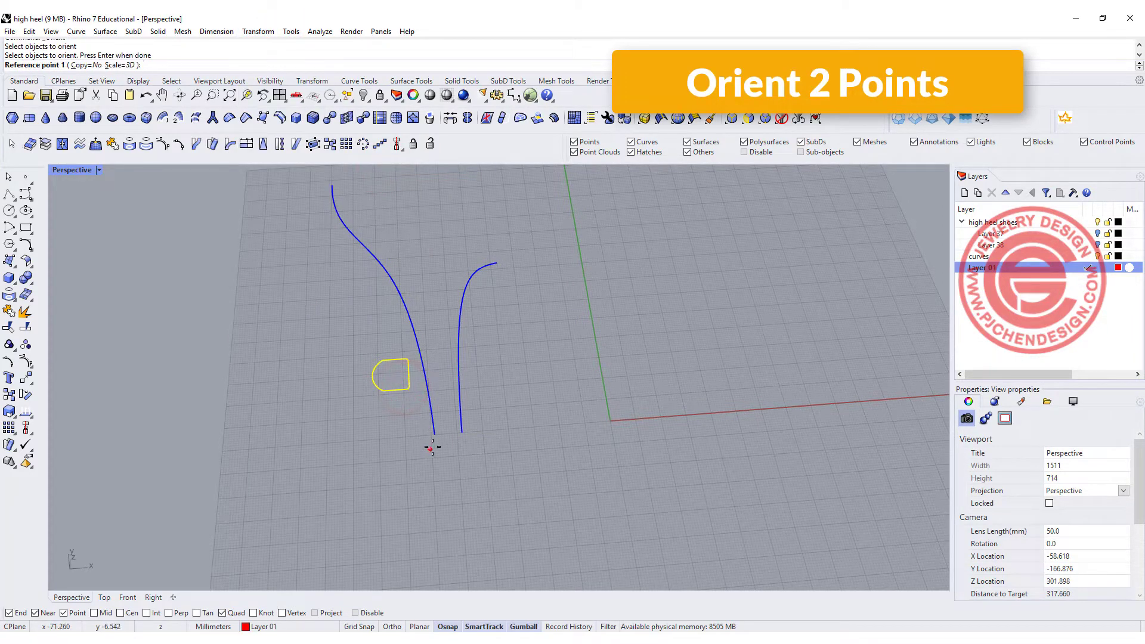
click(369, 378)
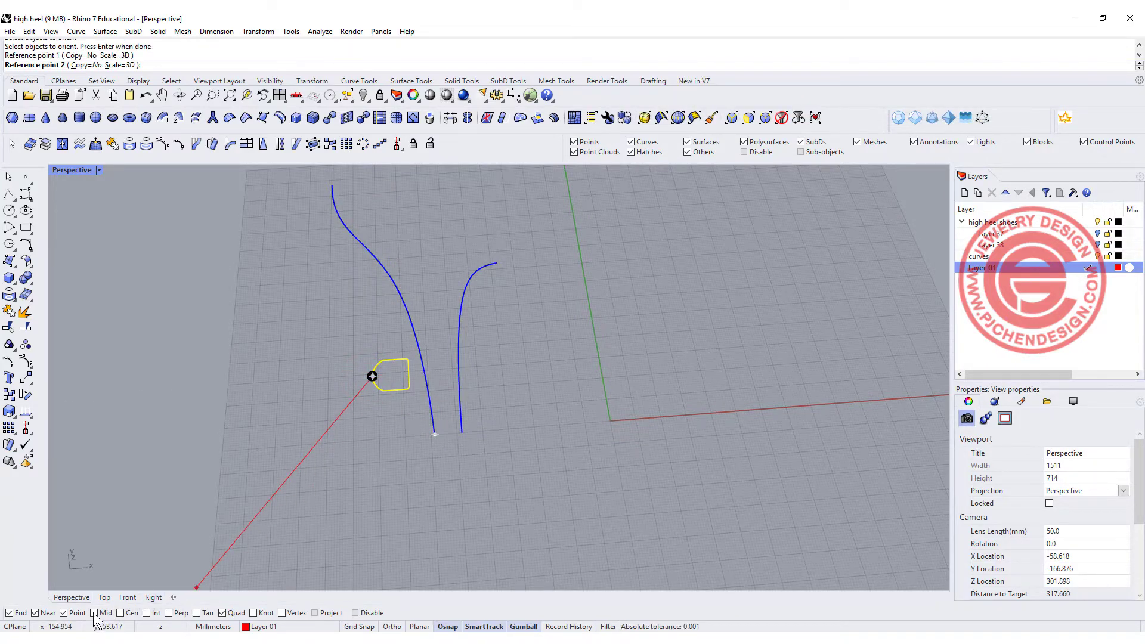
click(409, 373)
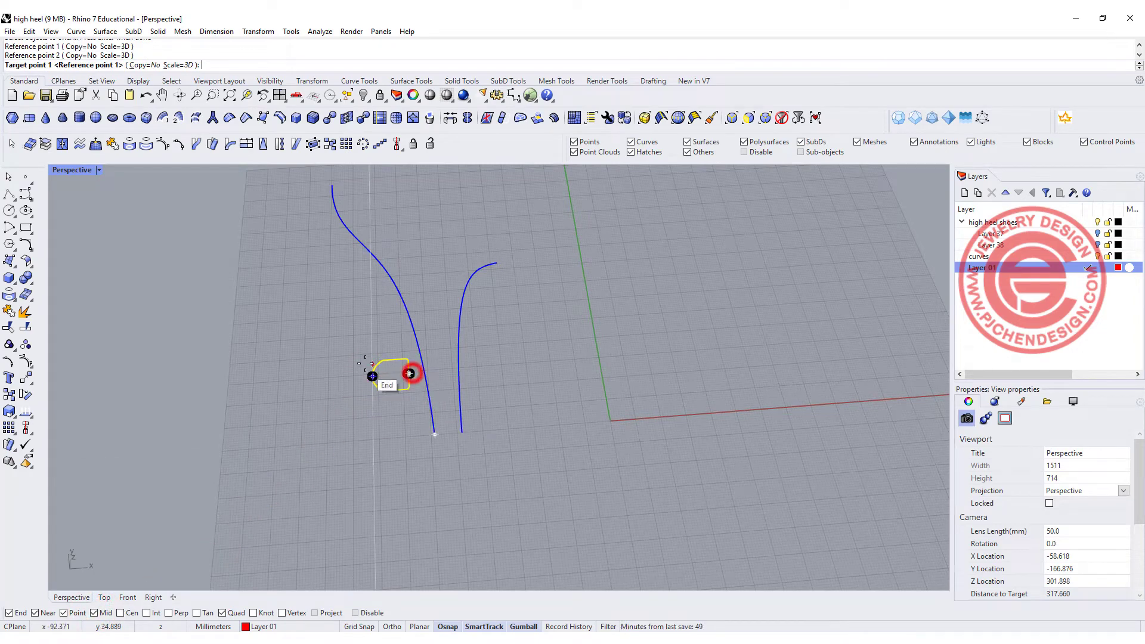
click(142, 65)
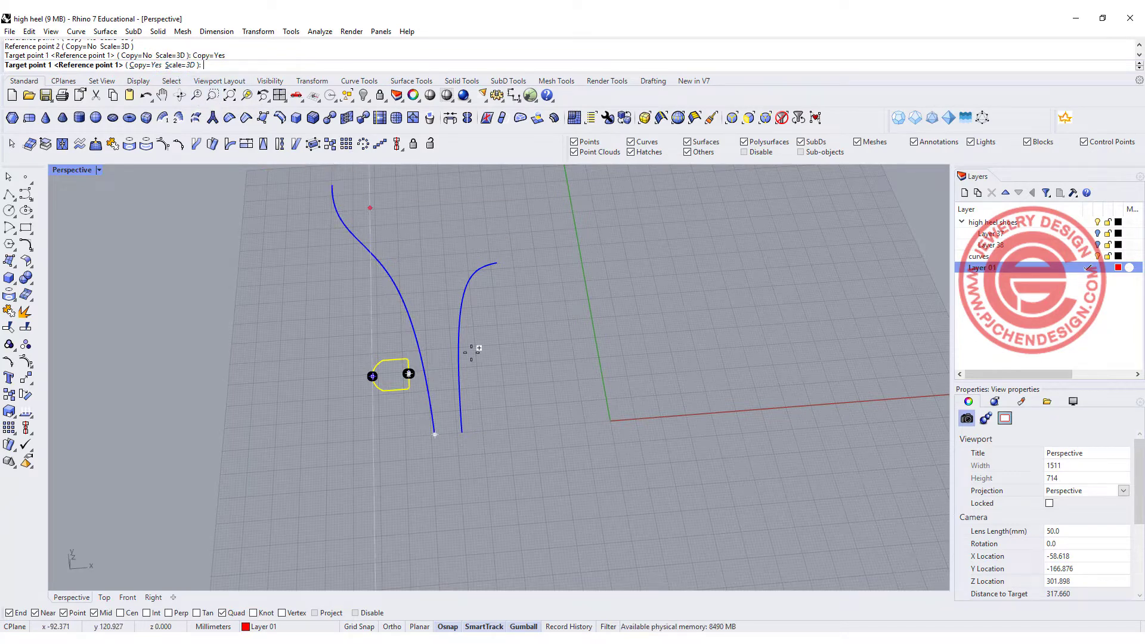
click(436, 434)
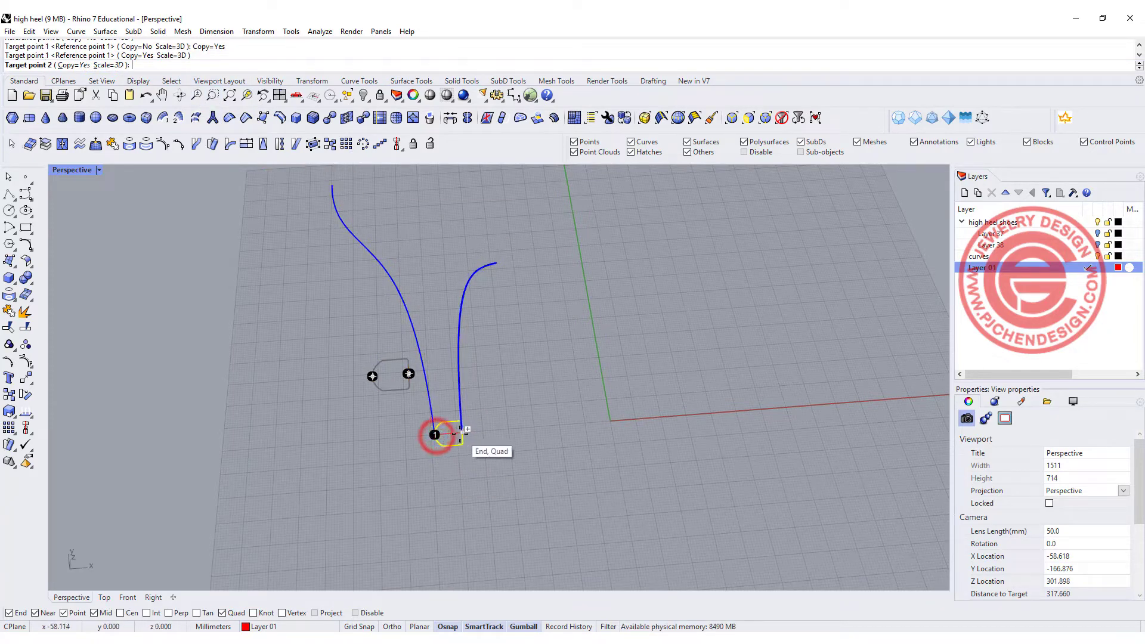
click(462, 430)
- Place another scaled copy of the D-shaped outline on the upper ends of the two heel profile curves and finish Orient
click(332, 185)
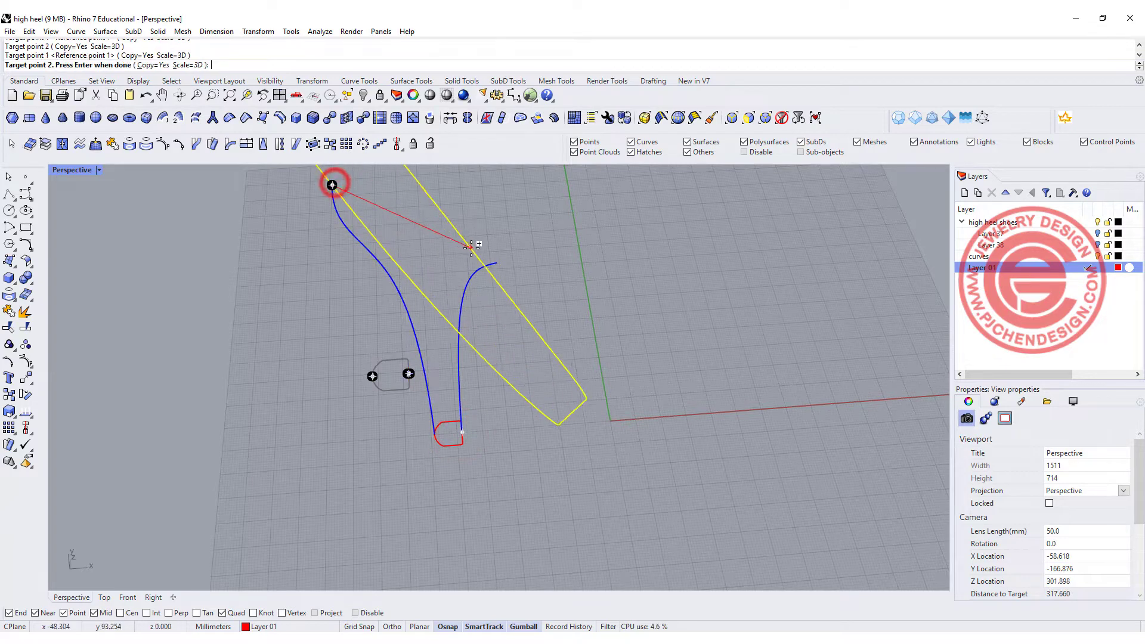
click(496, 263)
scroll(581, 322, down, 9)
key(Return)
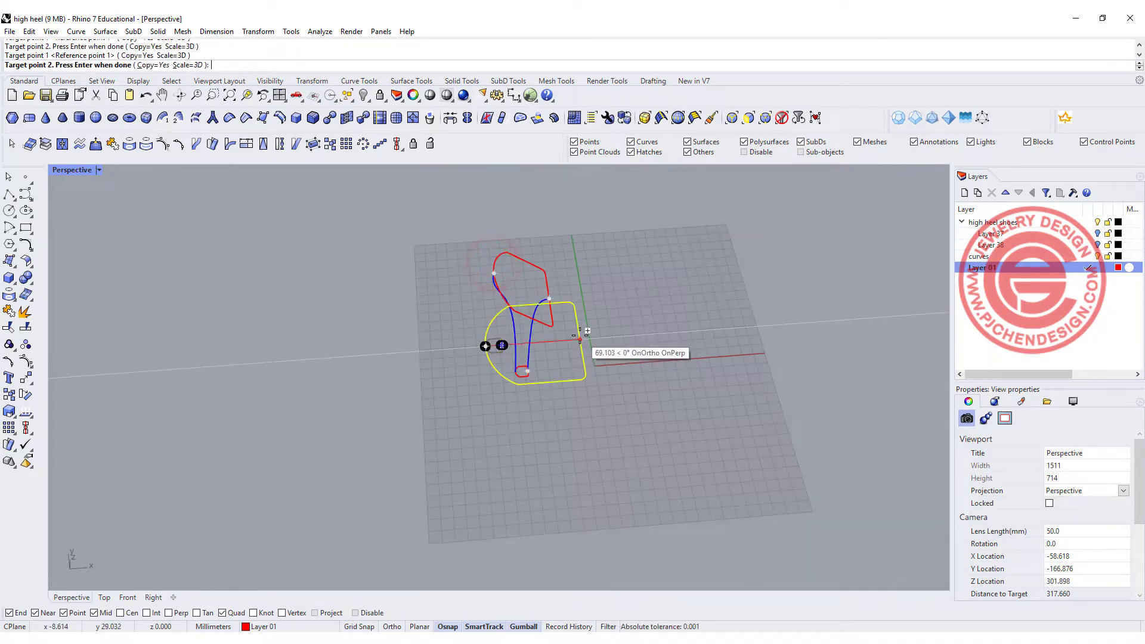
key(Return)
click(671, 369)
- Delete the original D-shaped outline beside the heel profile curves
scroll(511, 349, up, 6)
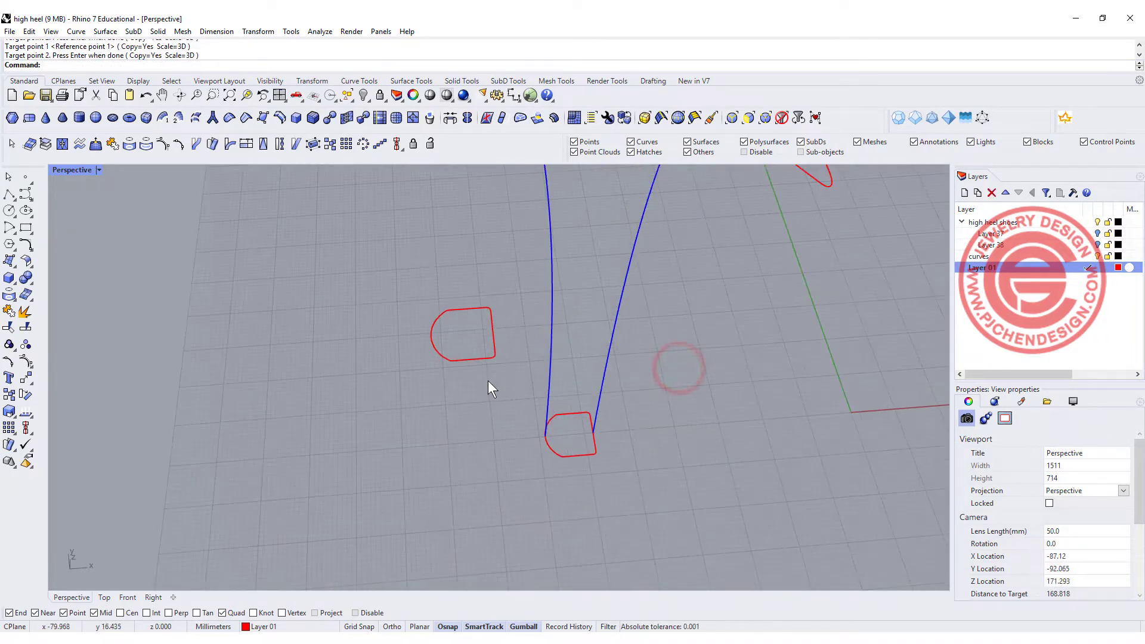
drag(449, 344, 404, 327)
key(Delete)
scroll(642, 357, down, 6)
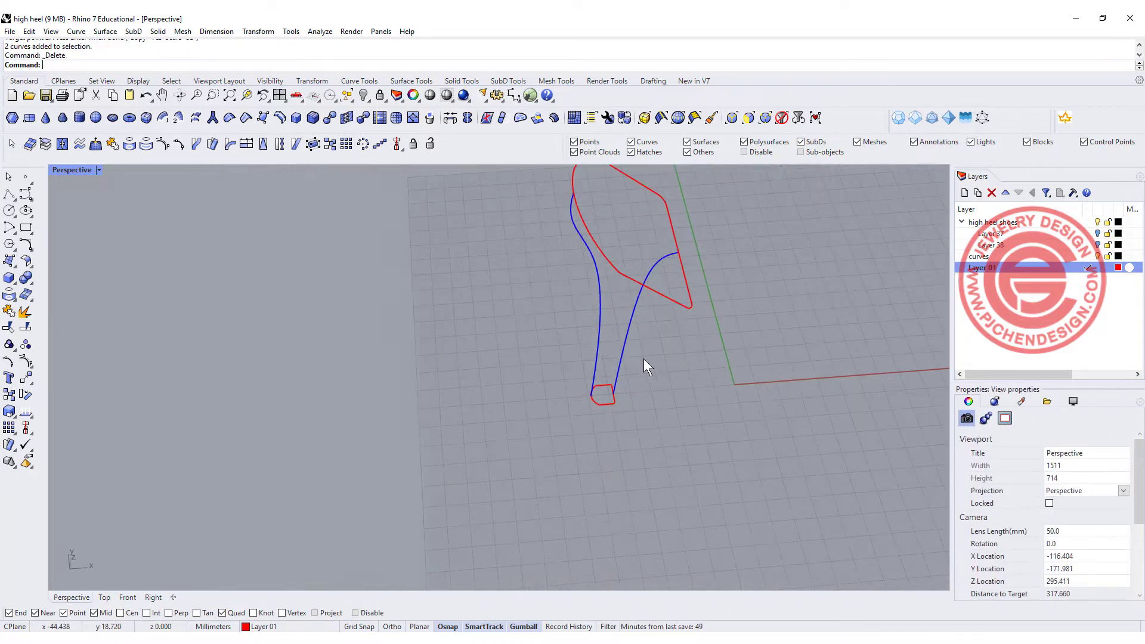
right_drag(643, 359, 527, 317)
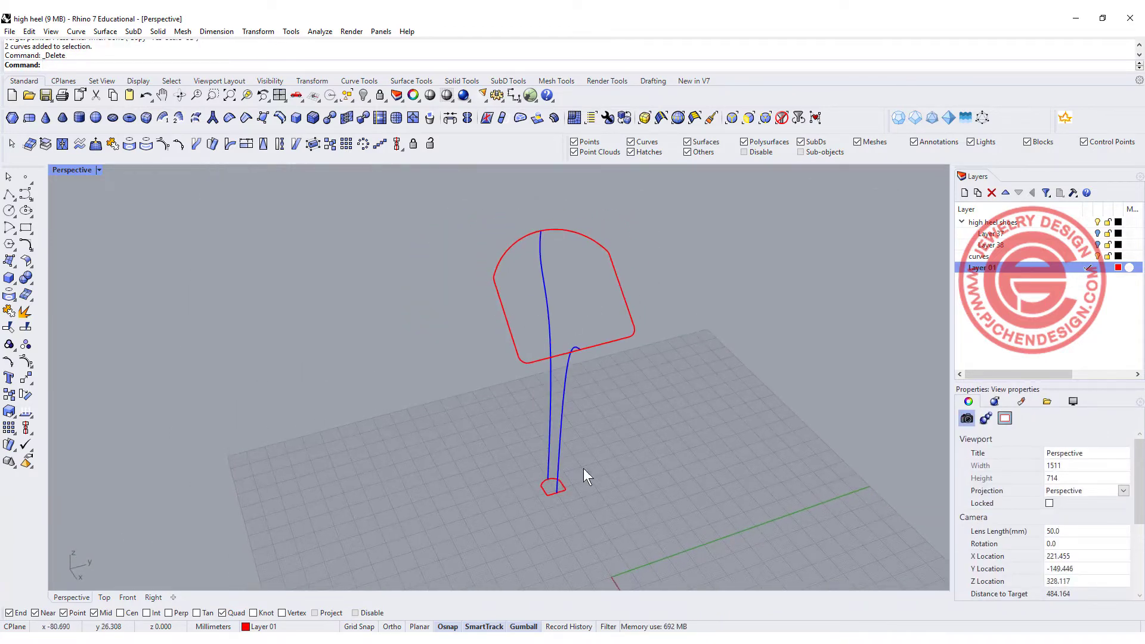
right_drag(583, 468, 592, 429)
scroll(596, 412, up, 2)
shift+right_drag(569, 204, 539, 309)
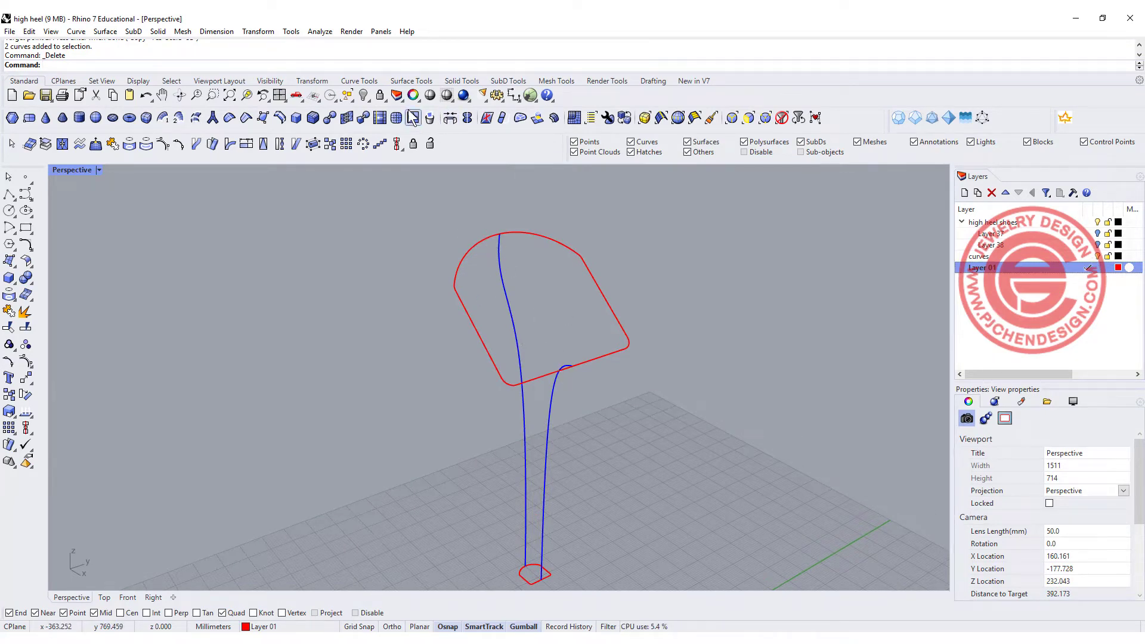
- Show the hidden shoe parts and scale the heel's upper D-shaped outline narrower across the shoe's width
click(363, 96)
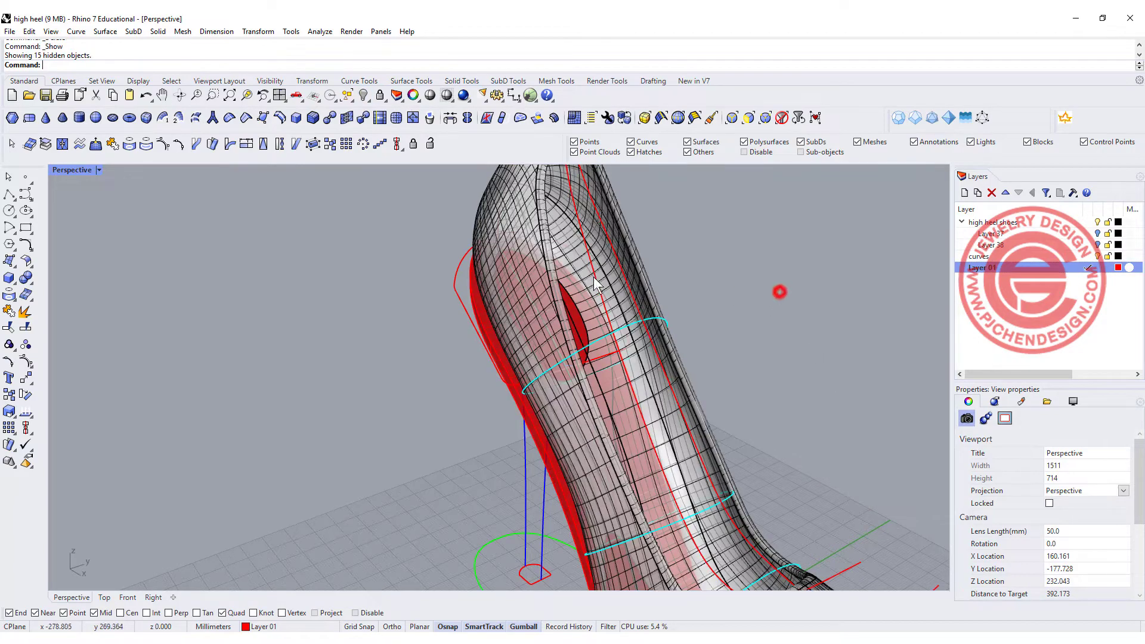
right_drag(595, 285, 496, 268)
click(489, 278)
right_drag(675, 309, 889, 253)
scroll(661, 279, up, 5)
drag(678, 235, 626, 241)
scroll(776, 278, down, 4)
right_drag(775, 272, 568, 338)
scroll(649, 323, up, 3)
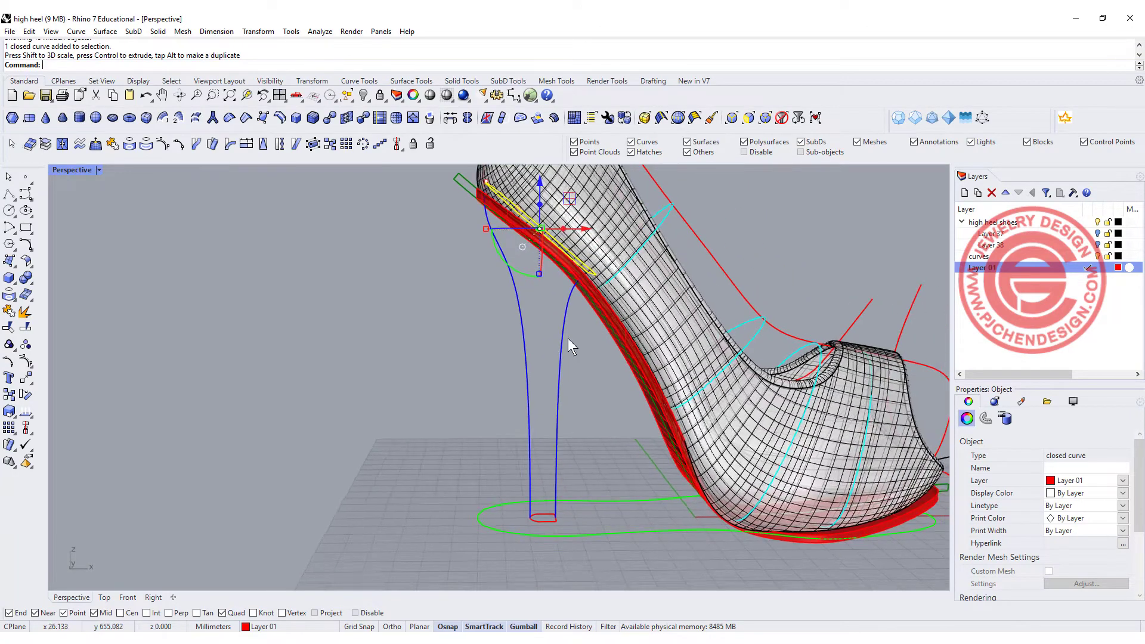
click(374, 290)
- Set up a Sweep 2 Rails with the heel profile curves as rails and the upper and lower D-shaped outlines as cross sections
click(133, 31)
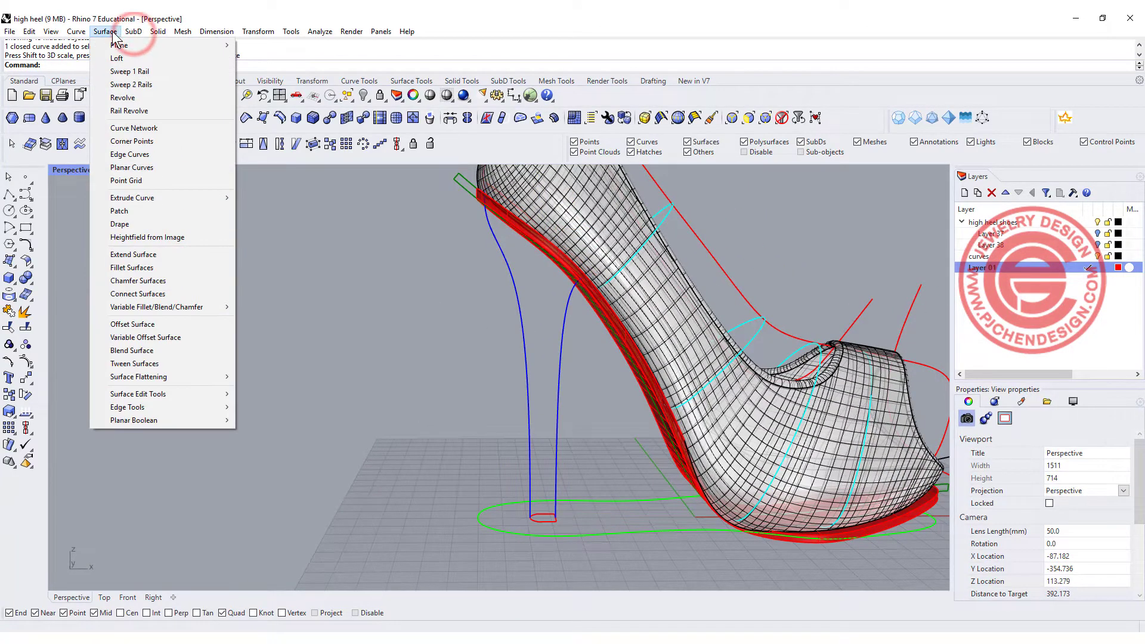
click(148, 87)
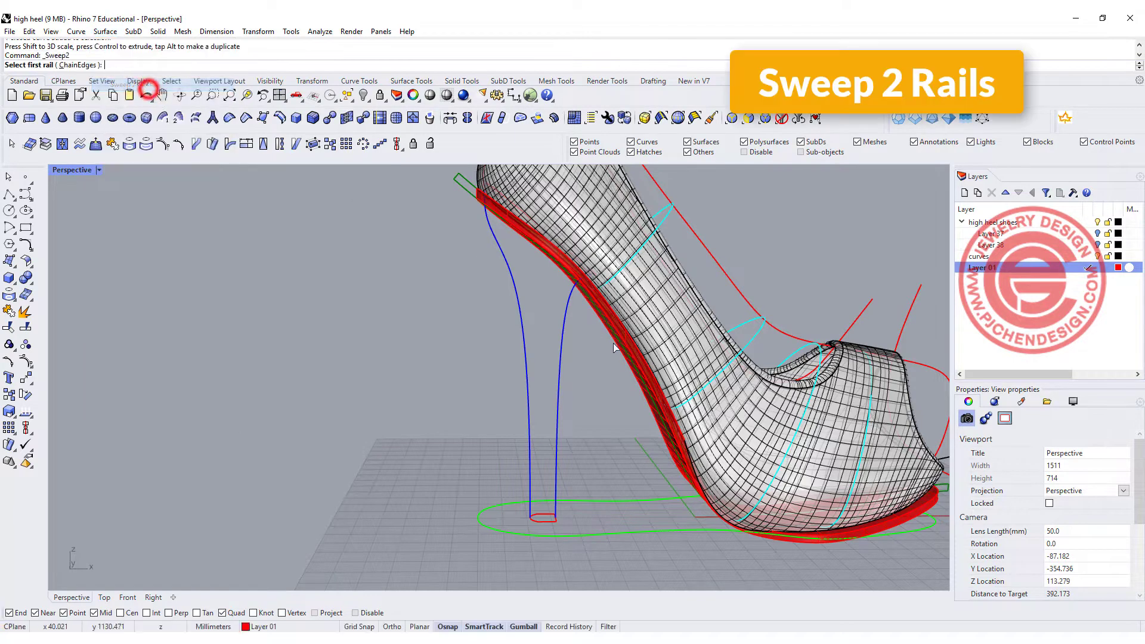
click(525, 369)
click(557, 369)
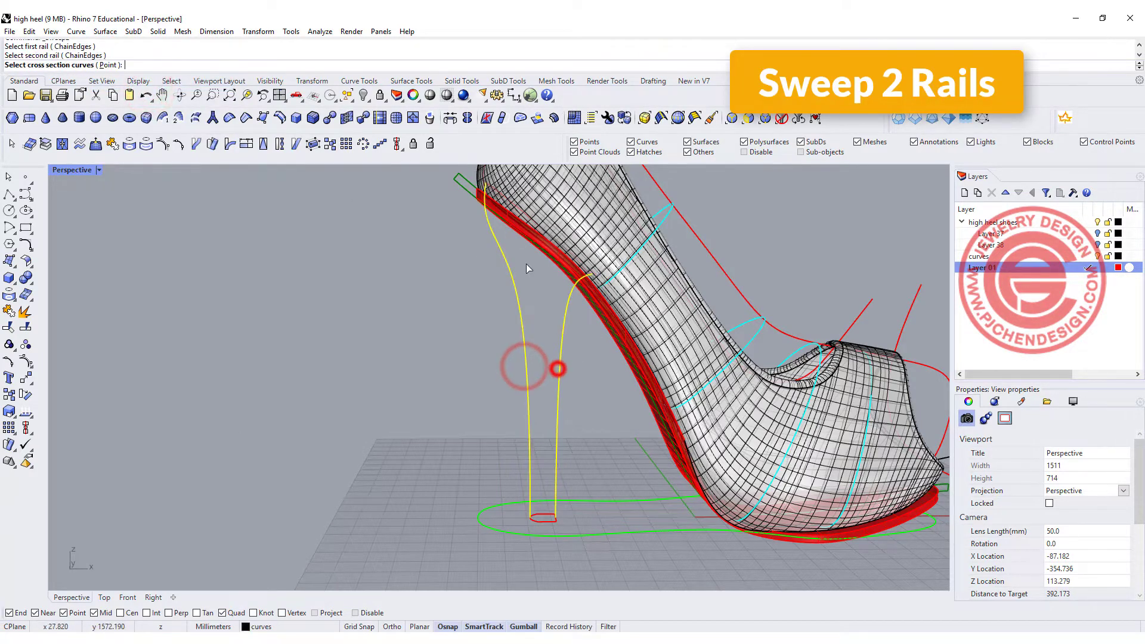
scroll(514, 205, up, 5)
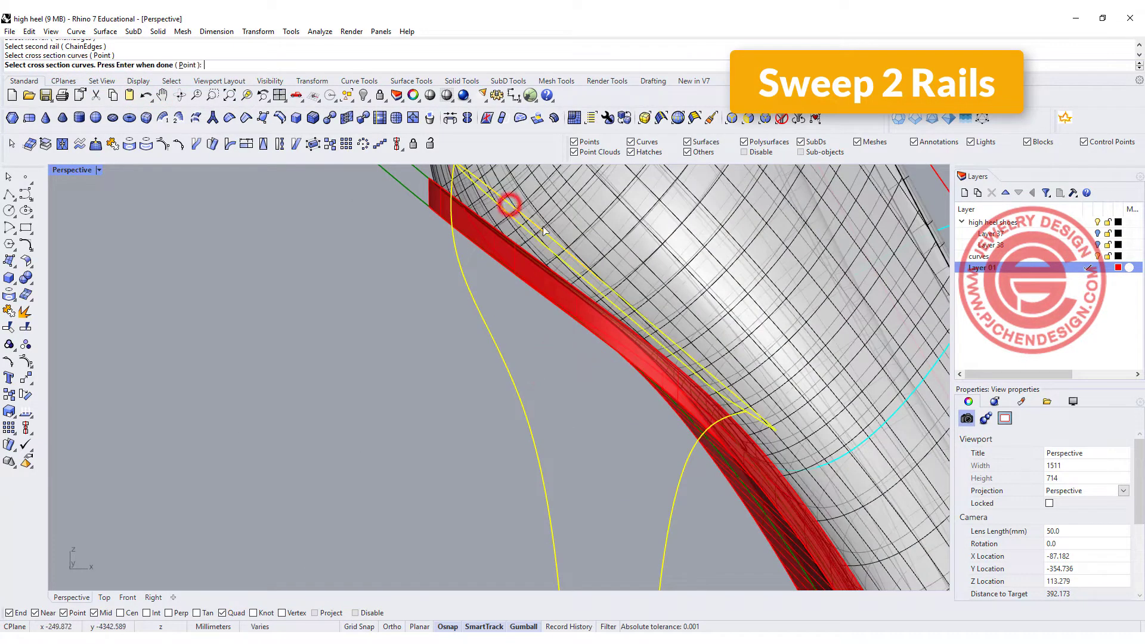
scroll(508, 204, down, 5)
click(559, 421)
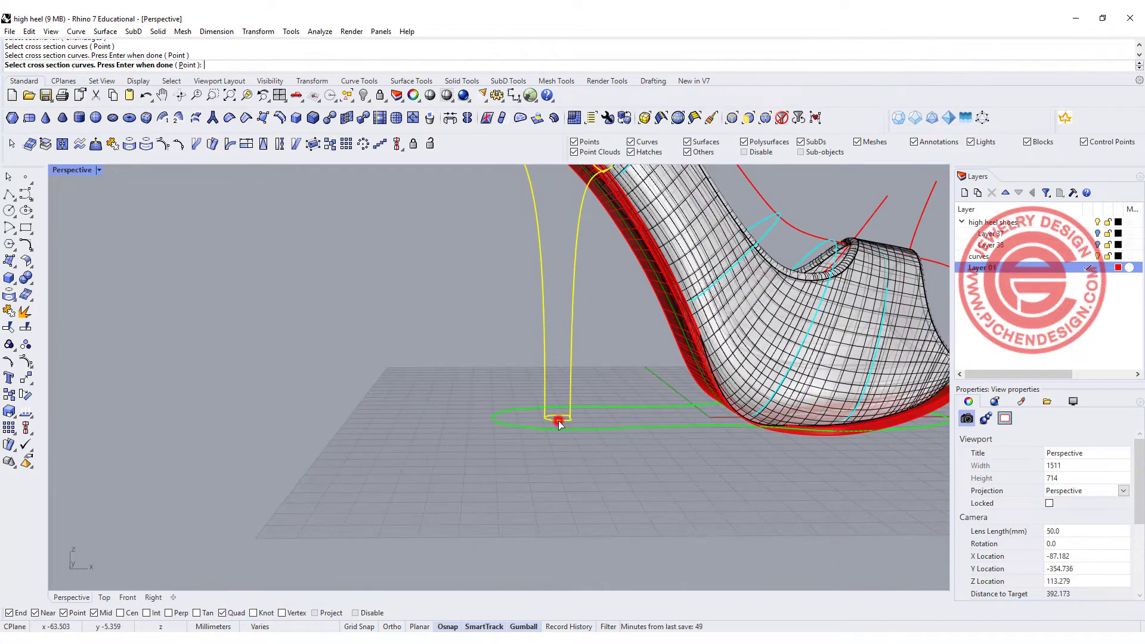
right_click(460, 261)
- Move the seam points of both D-shaped cross sections to the middle of their arcs, on the rear heel profile curve
scroll(542, 286, down, 2)
right_drag(542, 286, 630, 348)
right_drag(603, 265, 662, 279)
scroll(594, 200, up, 6)
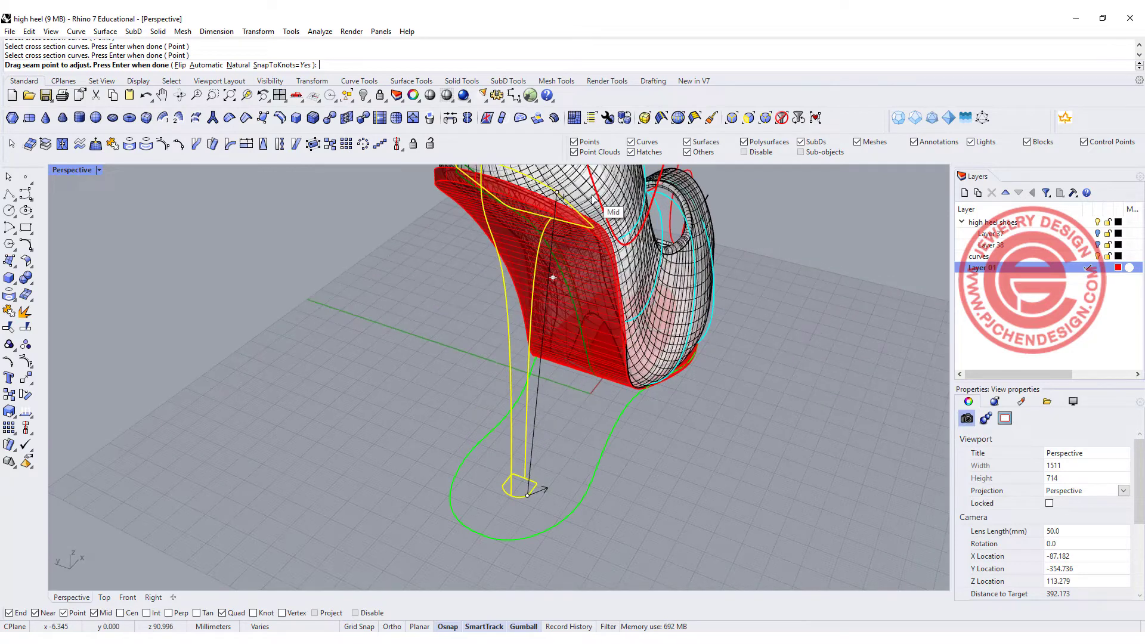
scroll(594, 200, down, 2)
click(563, 193)
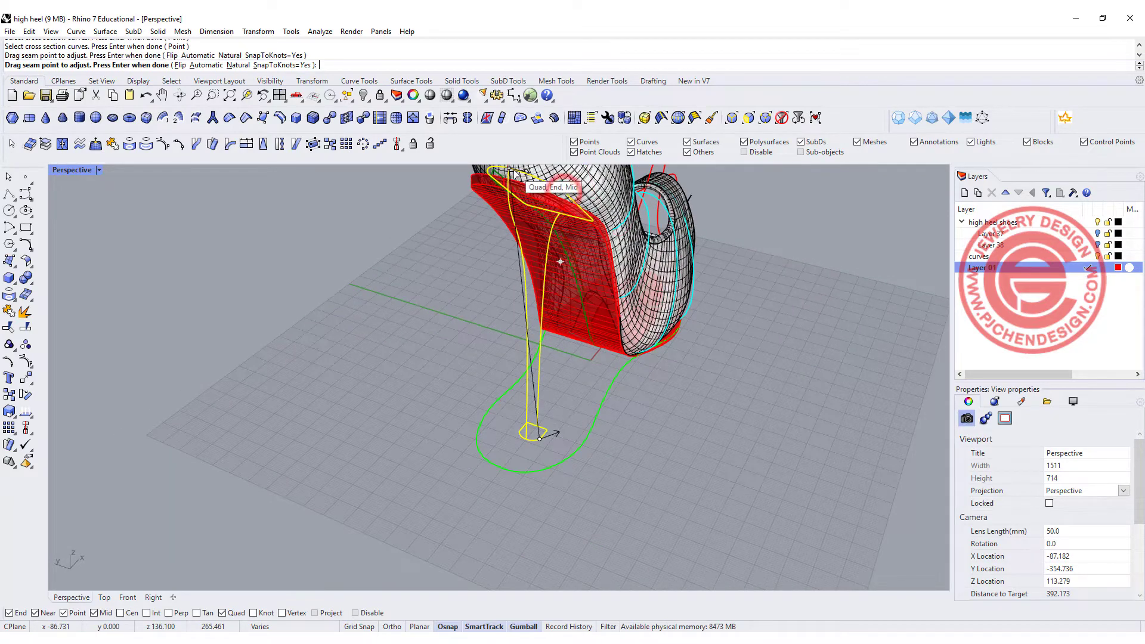
click(512, 171)
click(540, 439)
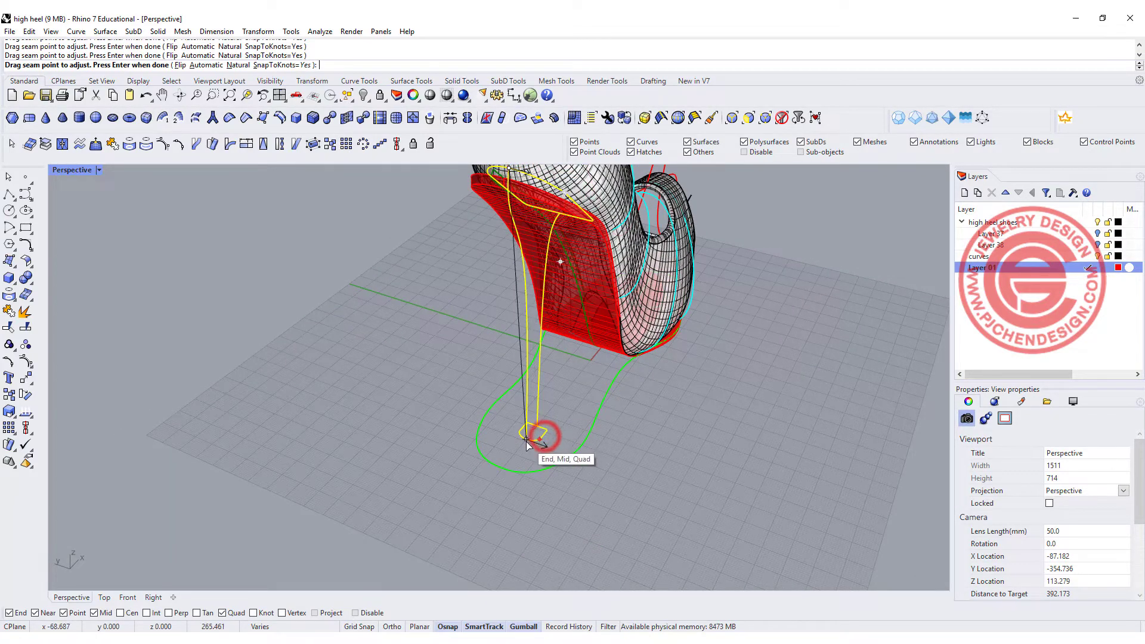
click(527, 441)
key(Return)
- Create the heel surface from the two-rail sweep with cross sections unchanged and rails refitted
right_drag(386, 337, 396, 294)
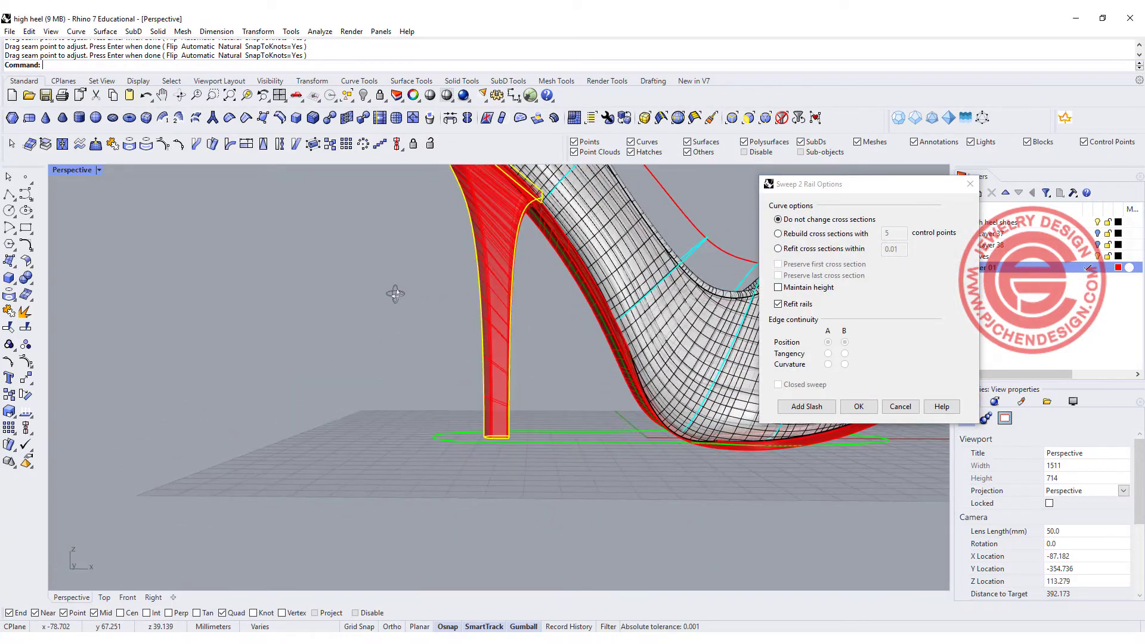
click(861, 404)
scroll(460, 273, down, 5)
right_drag(460, 274, 468, 314)
scroll(460, 325, up, 3)
- Cap both open ends of the heel surface
click(447, 332)
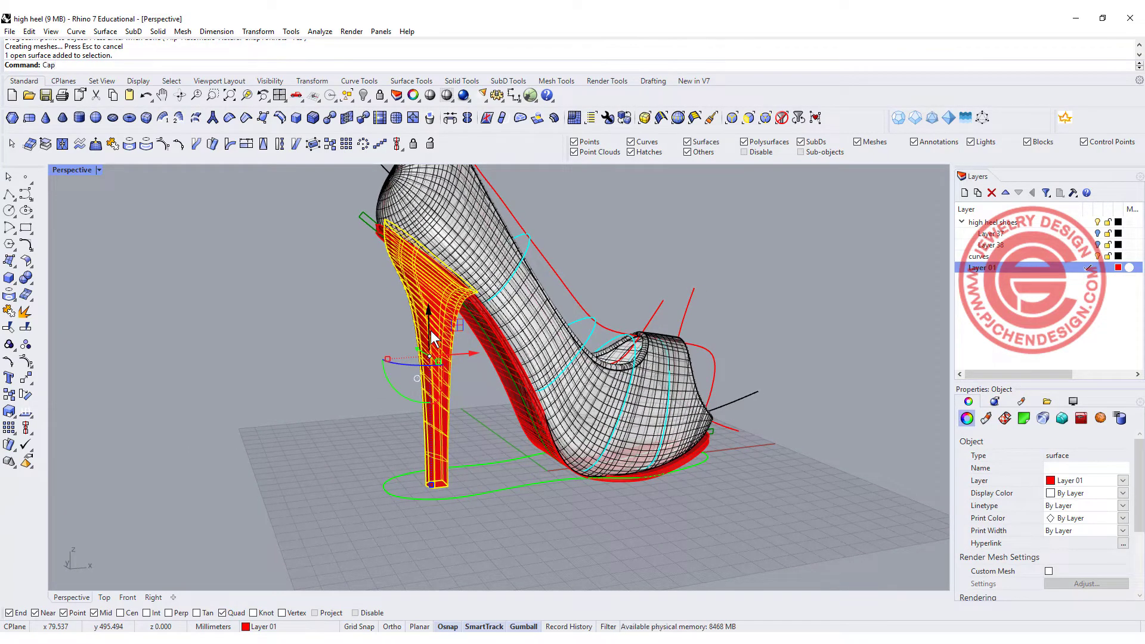
text(Cap)
key(Return)
click(289, 302)
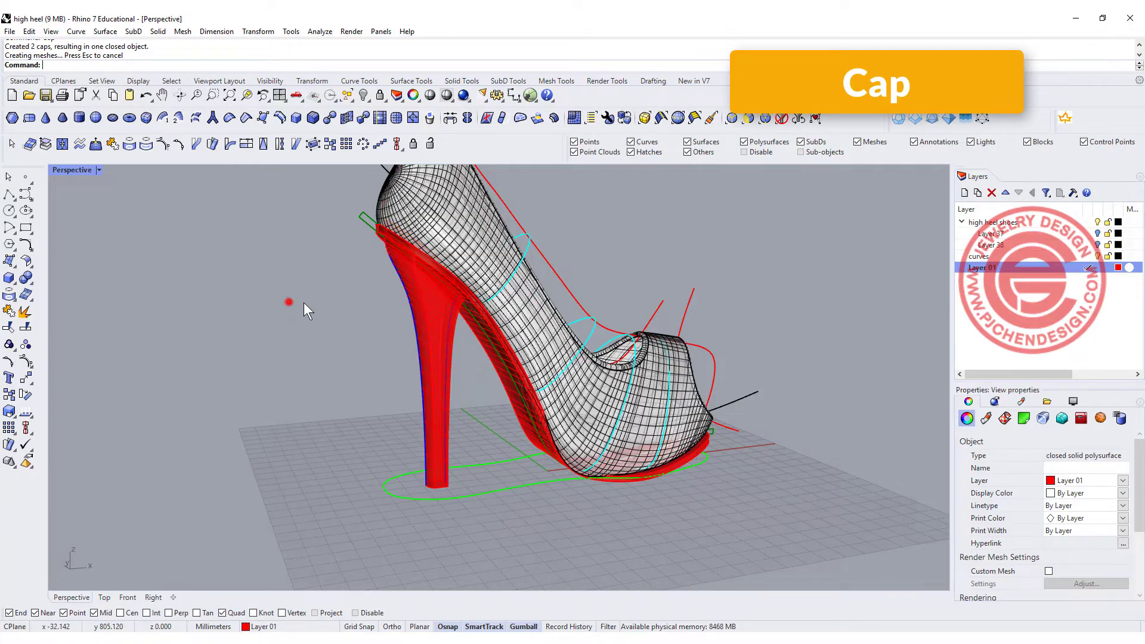
- Set the display color of the solid heel to green
right_drag(560, 242, 616, 207)
scroll(463, 281, up, 6)
scroll(495, 349, up, 5)
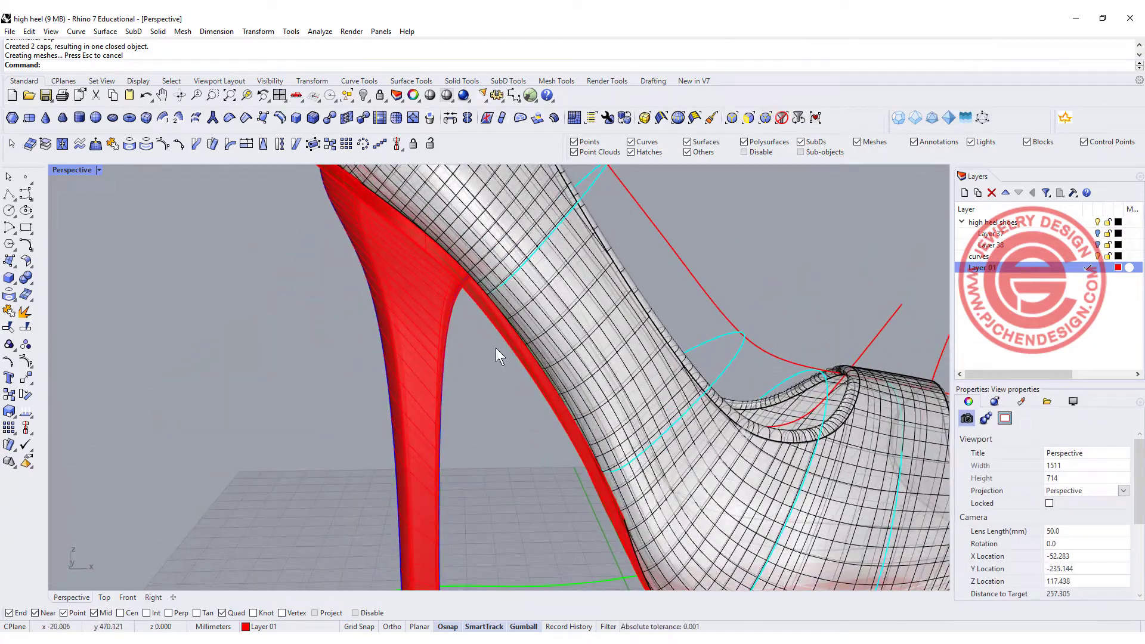
click(484, 354)
click(483, 373)
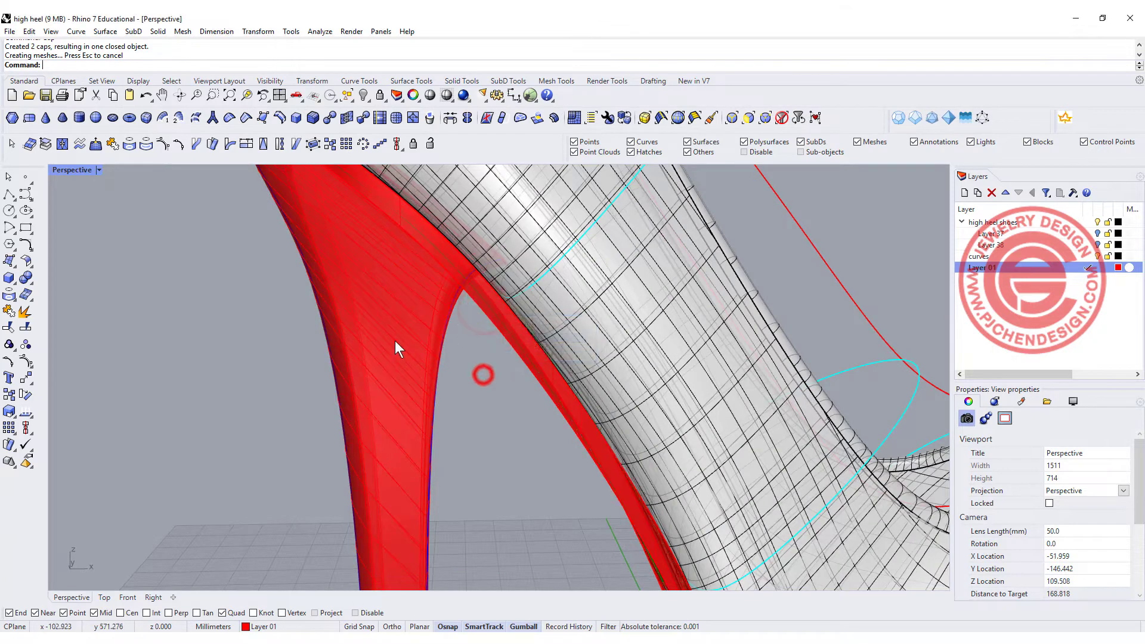
click(395, 342)
click(1123, 493)
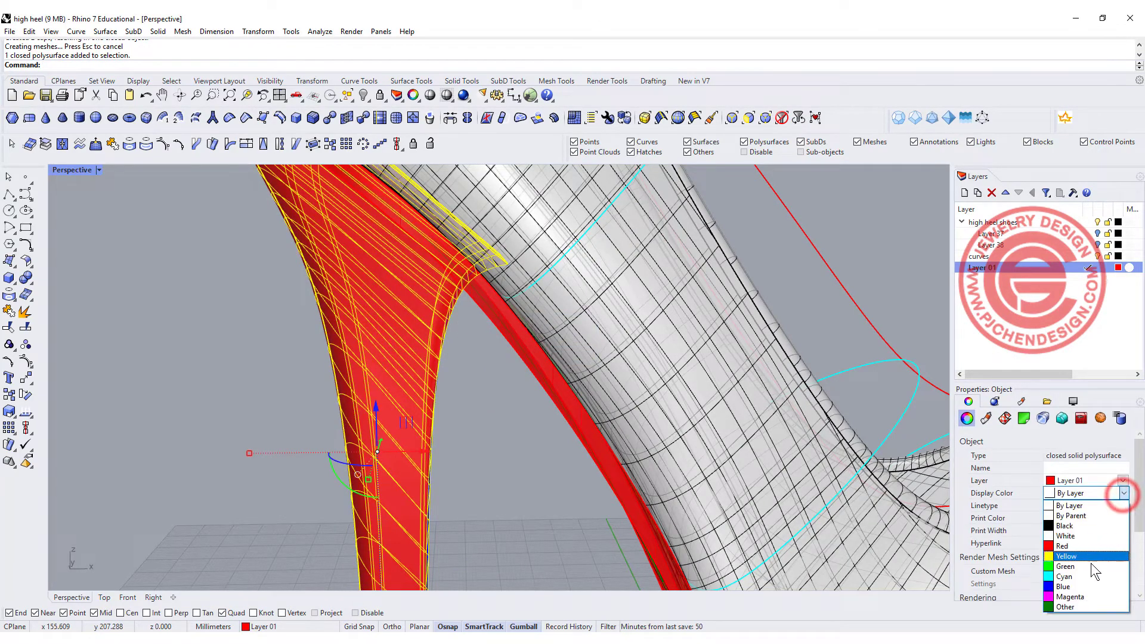
click(1083, 567)
click(493, 421)
- Hide the shoe body, leaving the heel and the sole for work on their junction
scroll(477, 309, down, 2)
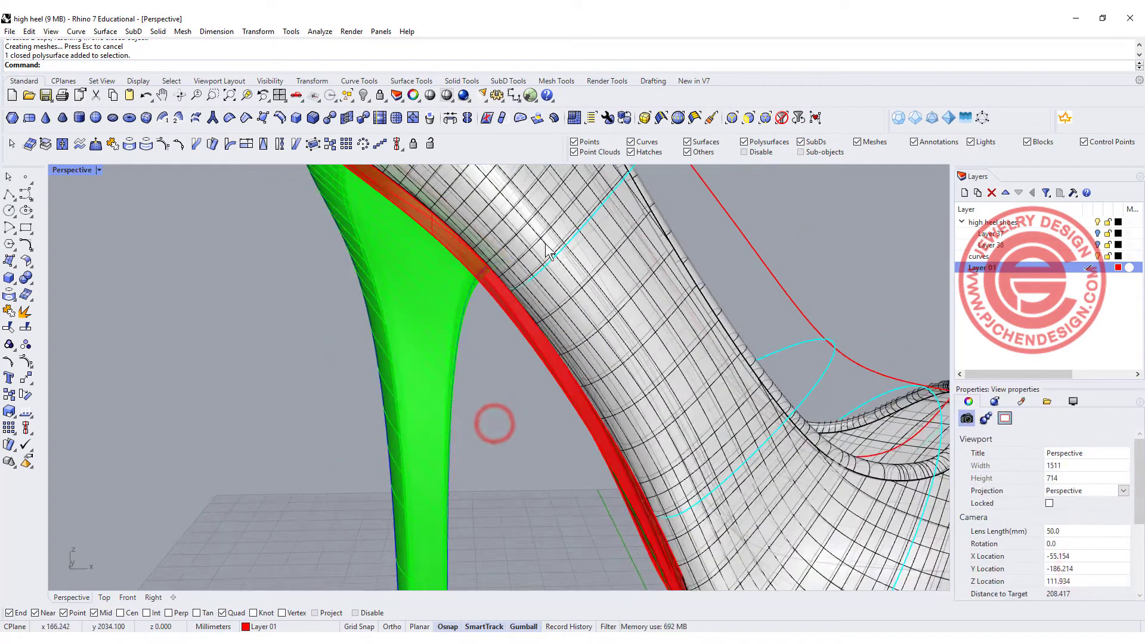
click(530, 220)
click(364, 95)
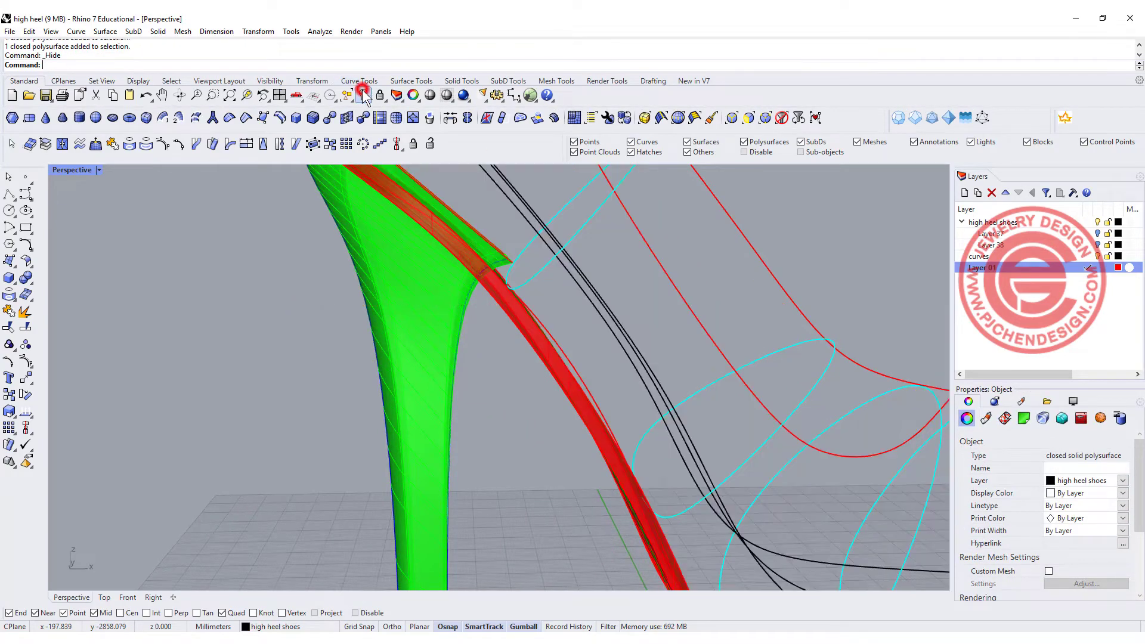
- Boolean split the green heel solid using the sole as the cutting object
scroll(506, 255, down, 3)
scroll(495, 245, up, 10)
right_drag(495, 246, 549, 359)
scroll(674, 333, down, 6)
shift+right_drag(454, 339, 425, 257)
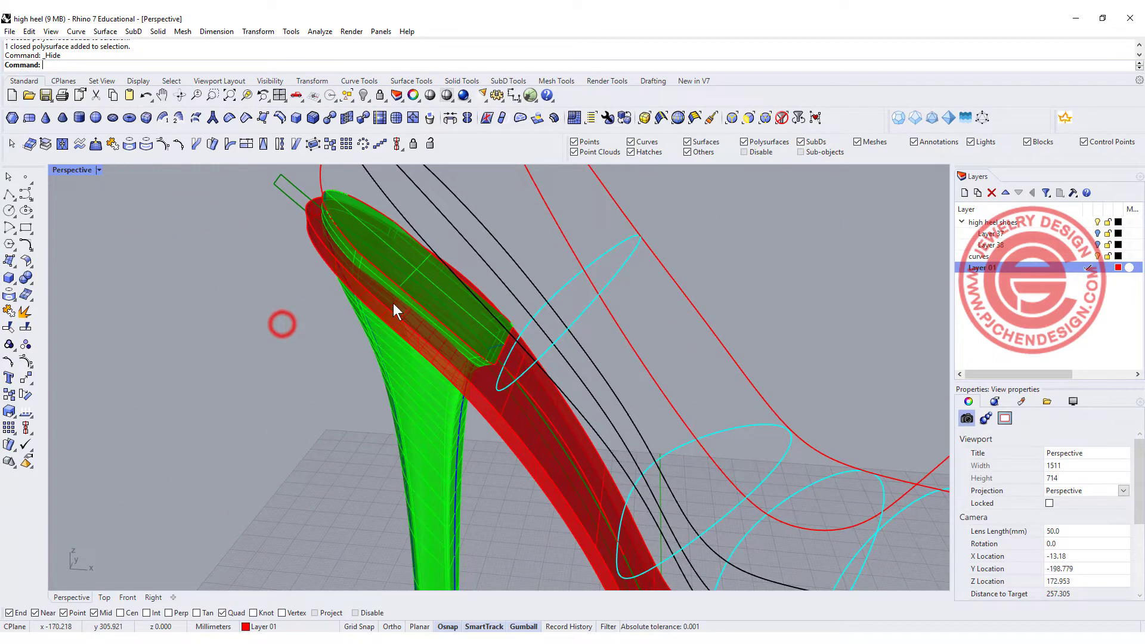
click(30, 286)
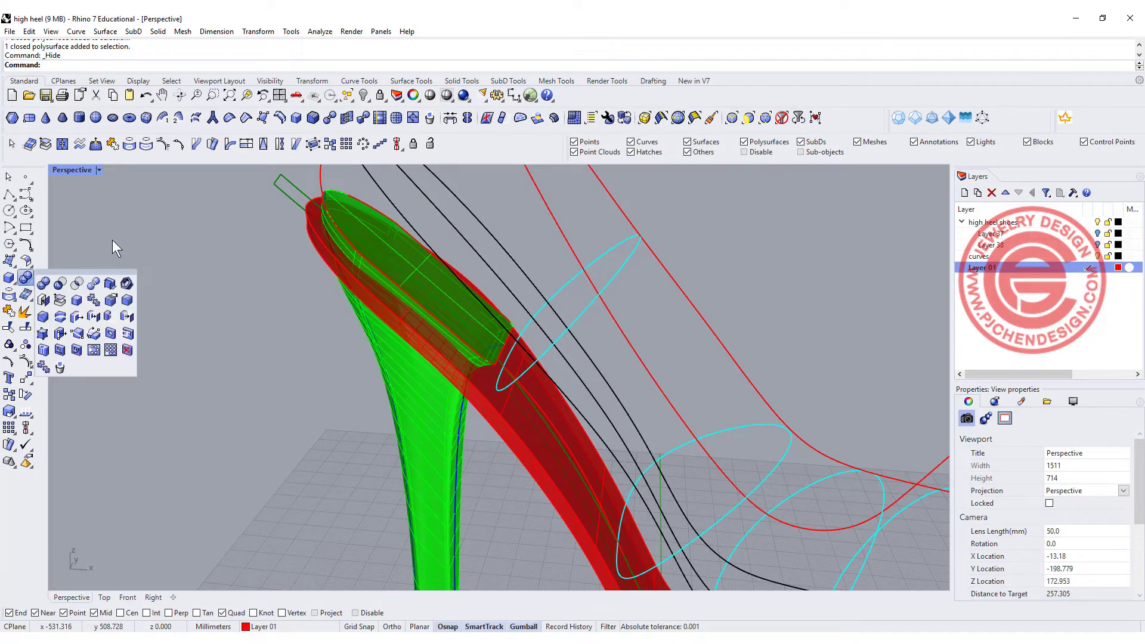
click(93, 285)
click(428, 449)
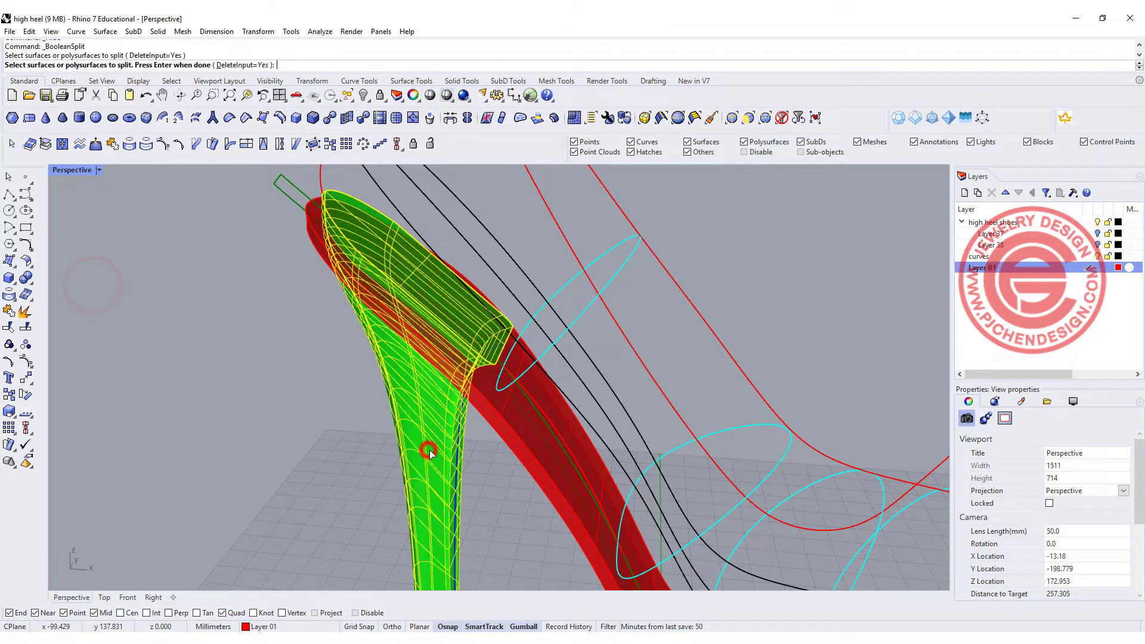
key(Return)
click(506, 428)
key(Return)
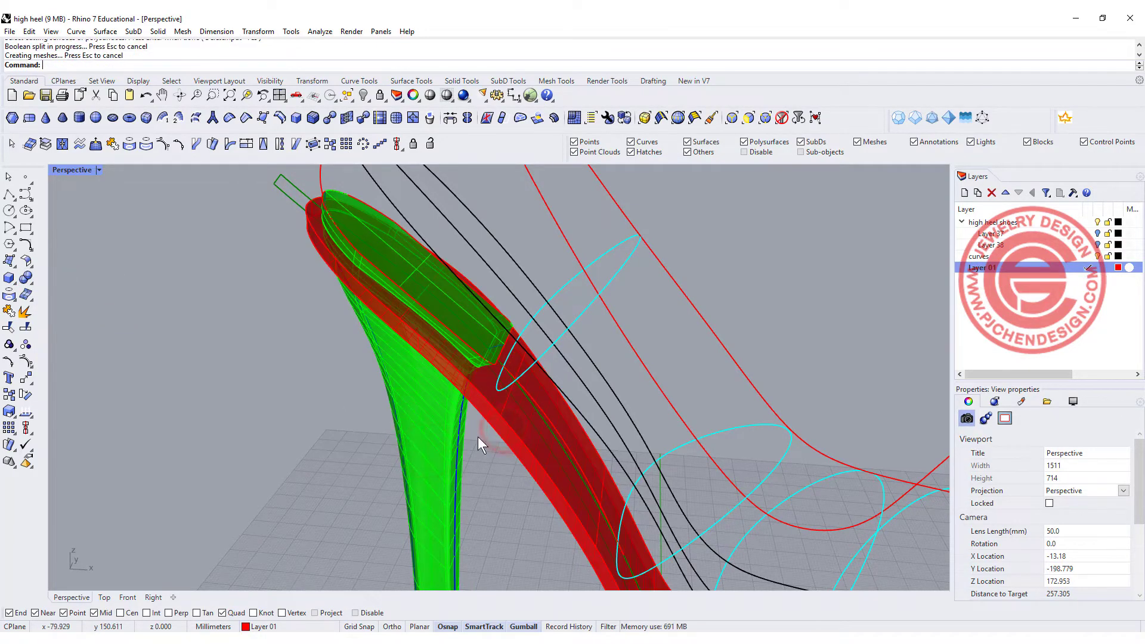
- Delete the two split heel pieces inside and above the sole, keeping the heel below it
click(427, 322)
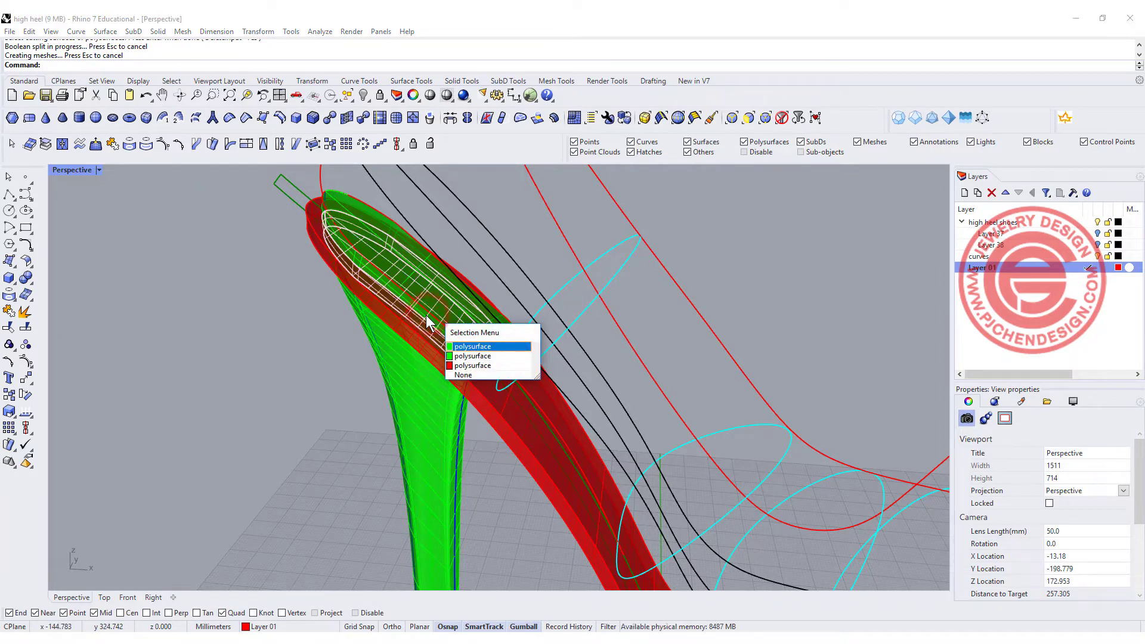
key(Return)
key(Delete)
click(428, 321)
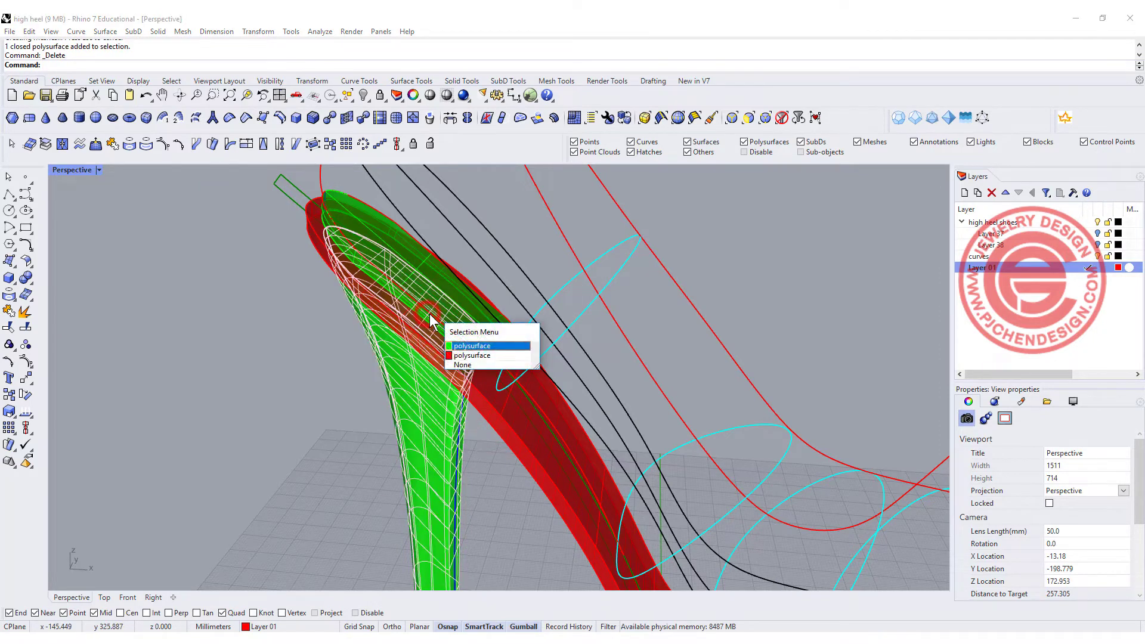
click(496, 347)
click(500, 326)
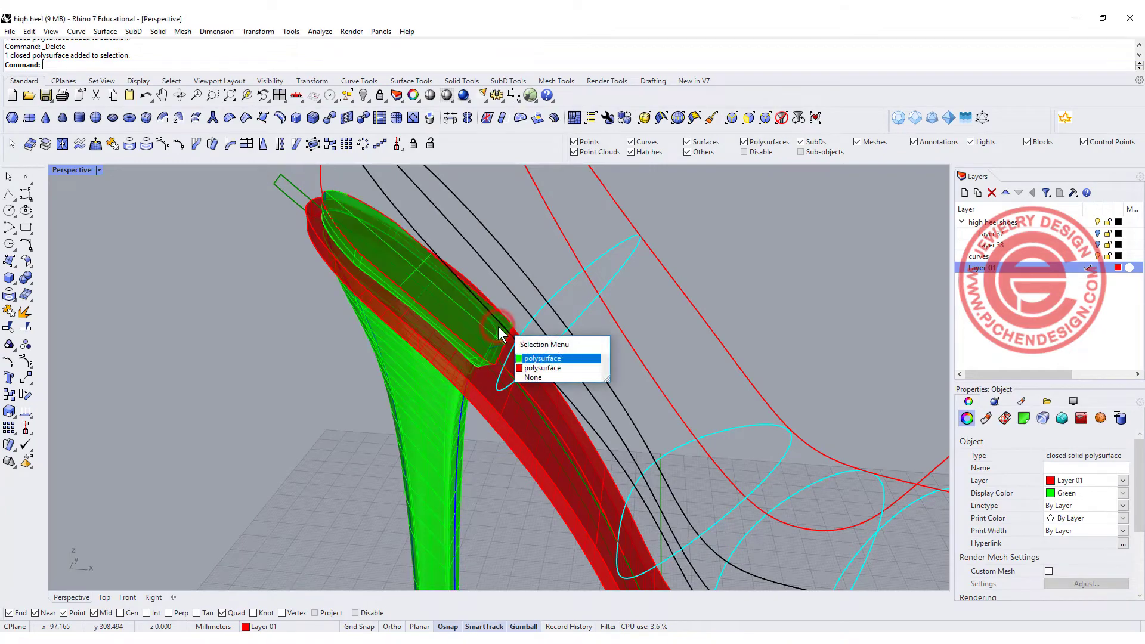
key(Return)
key(Delete)
- Show the hidden shoe body again and inspect its interior and the whole shoe
scroll(567, 313, down, 6)
right_drag(501, 335, 403, 325)
scroll(544, 296, up, 6)
scroll(663, 284, up, 4)
scroll(521, 304, down, 5)
scroll(520, 305, down, 3)
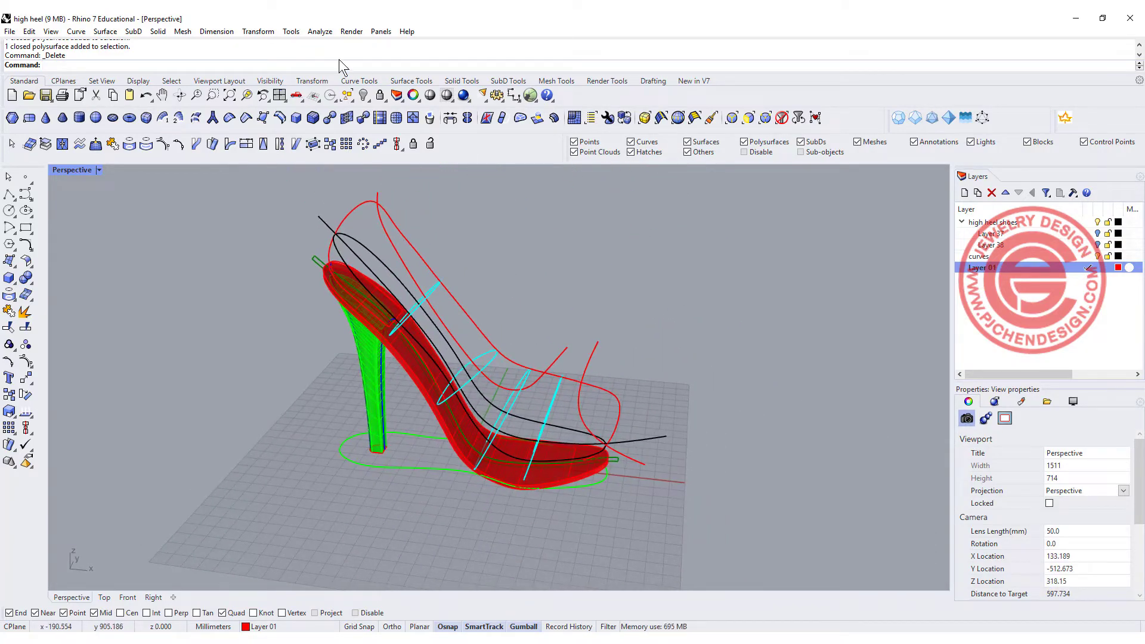
right_click(362, 95)
right_drag(599, 291, 719, 477)
scroll(439, 394, up, 12)
right_drag(438, 395, 428, 375)
scroll(450, 368, up, 4)
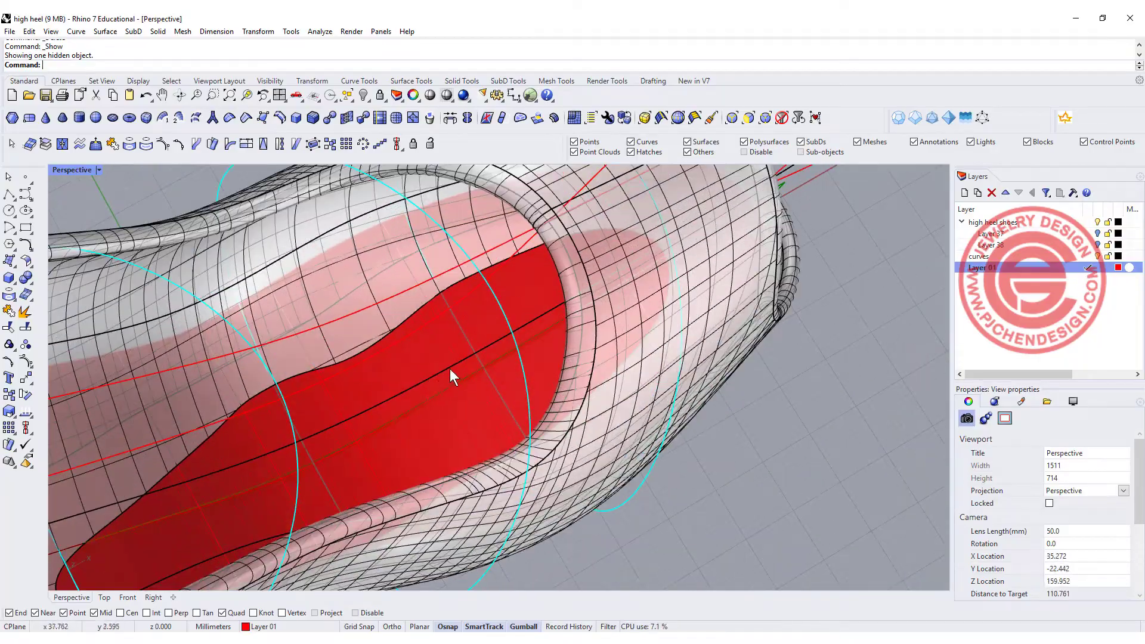
scroll(587, 352, down, 8)
right_drag(603, 364, 459, 310)
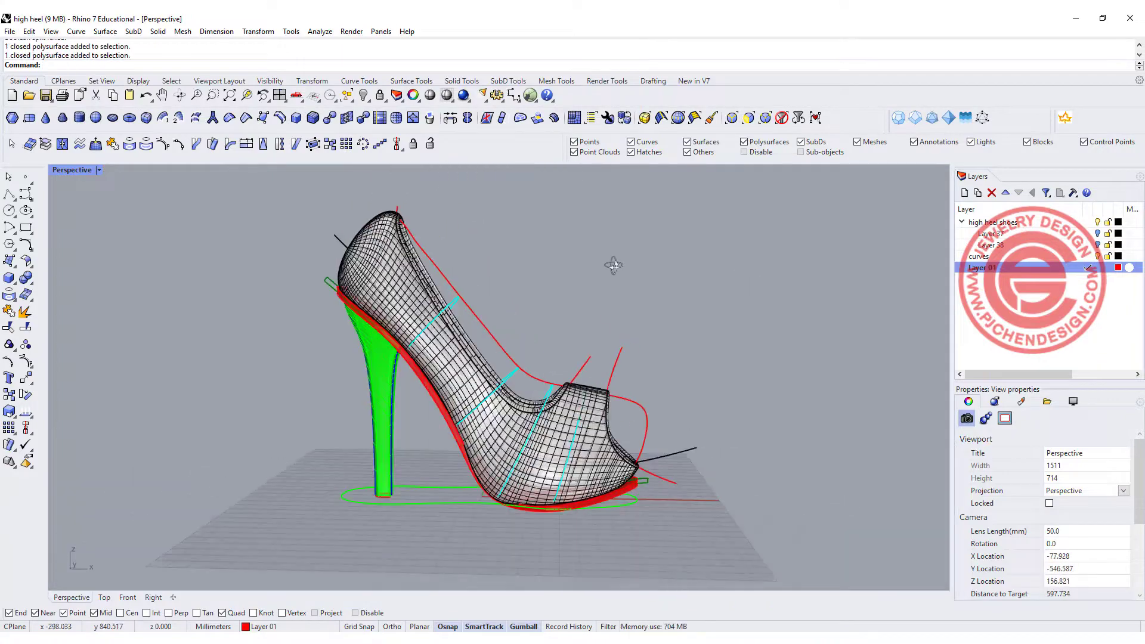
right_drag(643, 261, 650, 282)
- Check the shoe body, sole and heel as separate solids by selecting each in turn
click(379, 237)
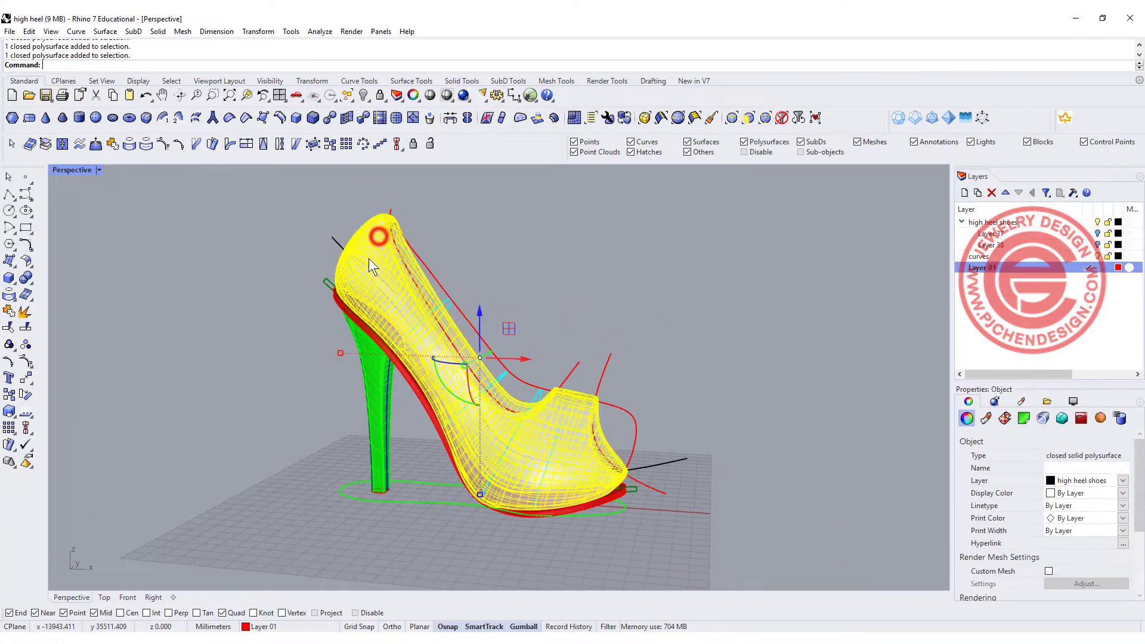
click(345, 307)
click(367, 366)
click(692, 350)
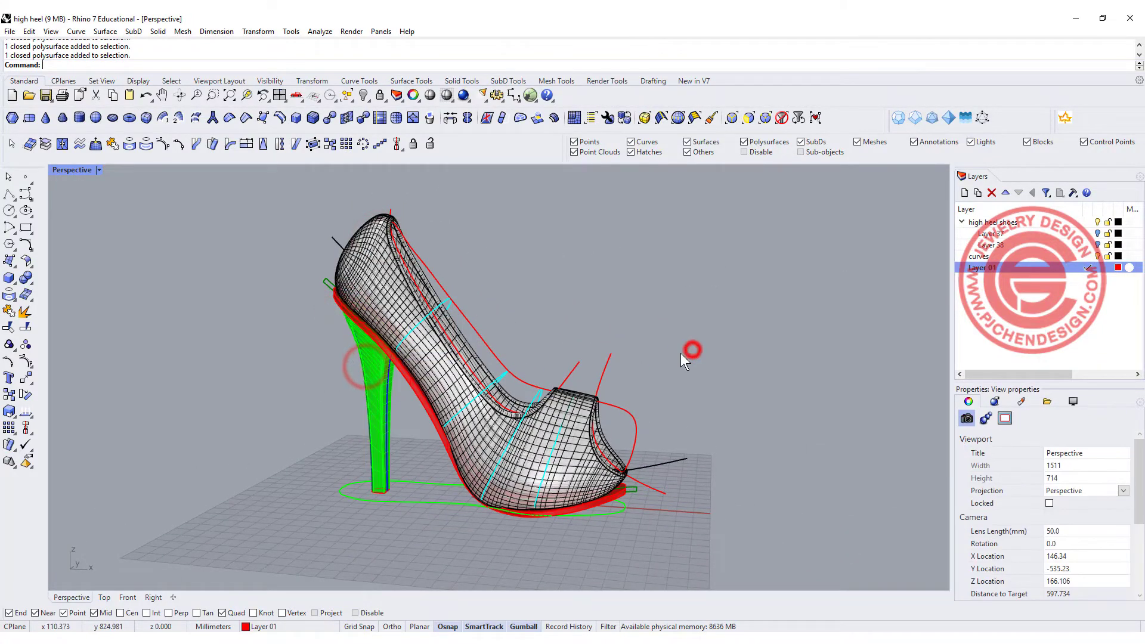
right_drag(681, 353, 620, 377)
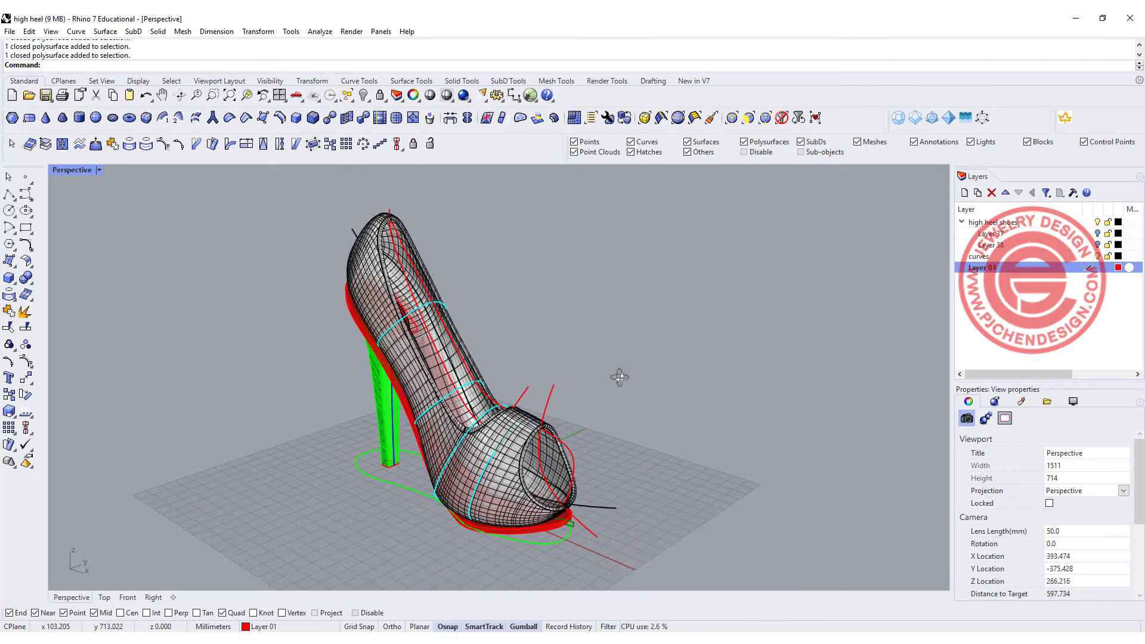
- Select all curves in the model and hide them, leaving only the solids
click(352, 99)
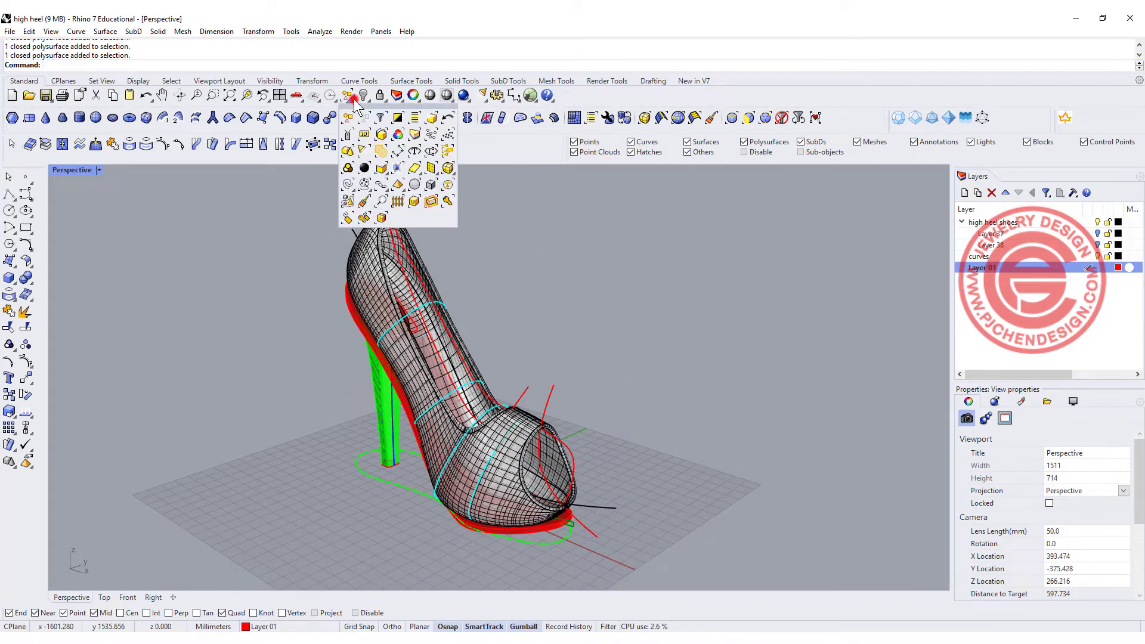
click(349, 183)
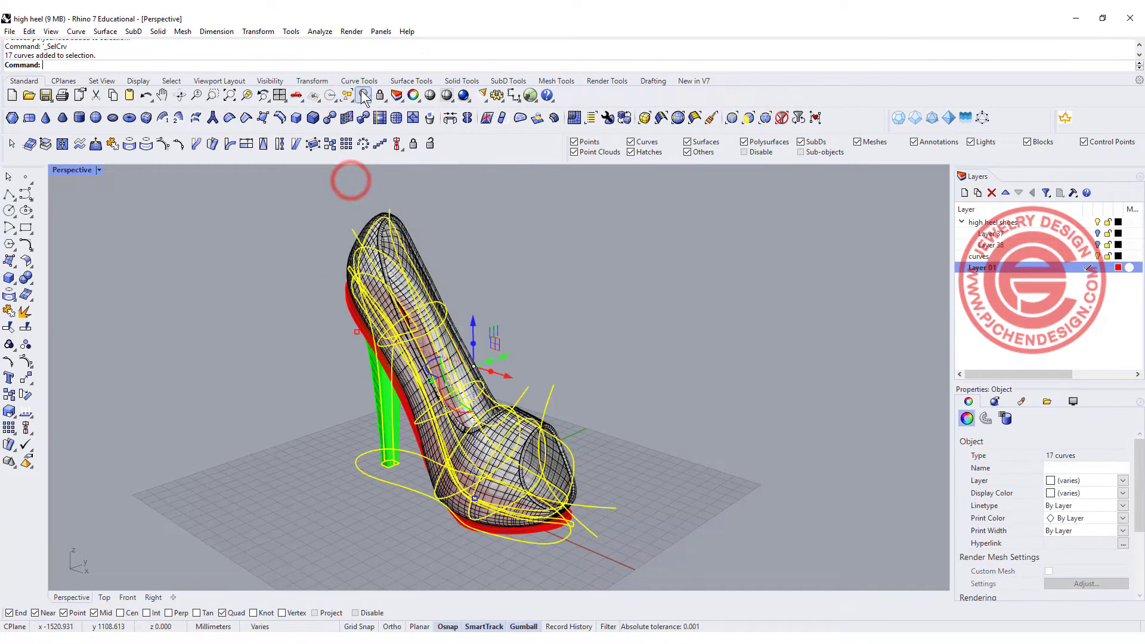
click(362, 96)
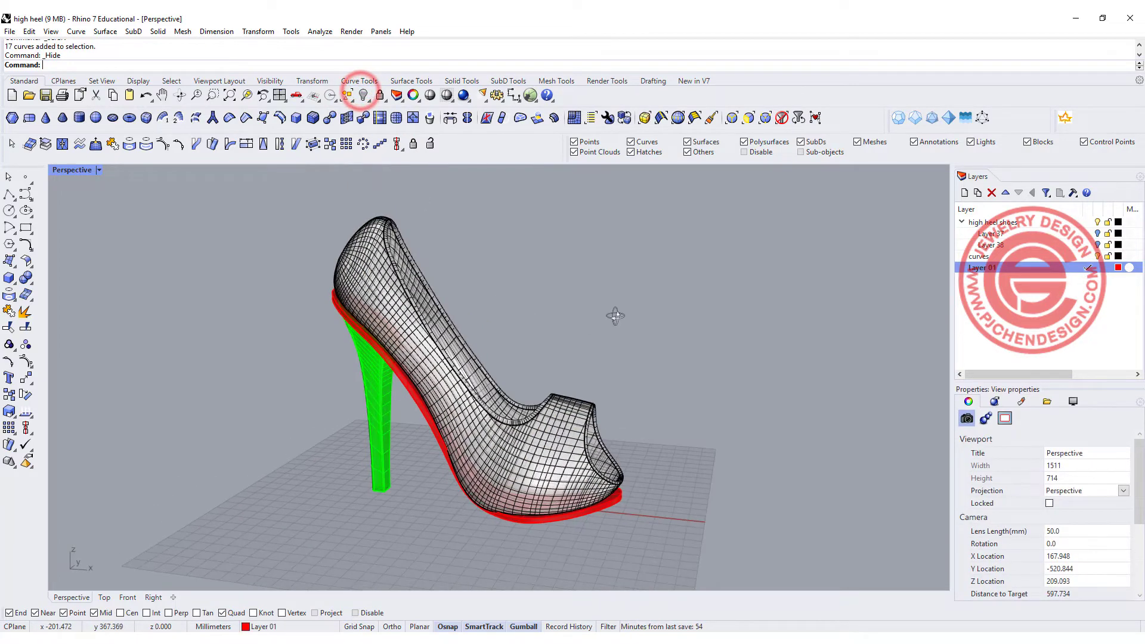
- Group the shoe body, sole and heel so they select as one shoe
drag(718, 579, 263, 214)
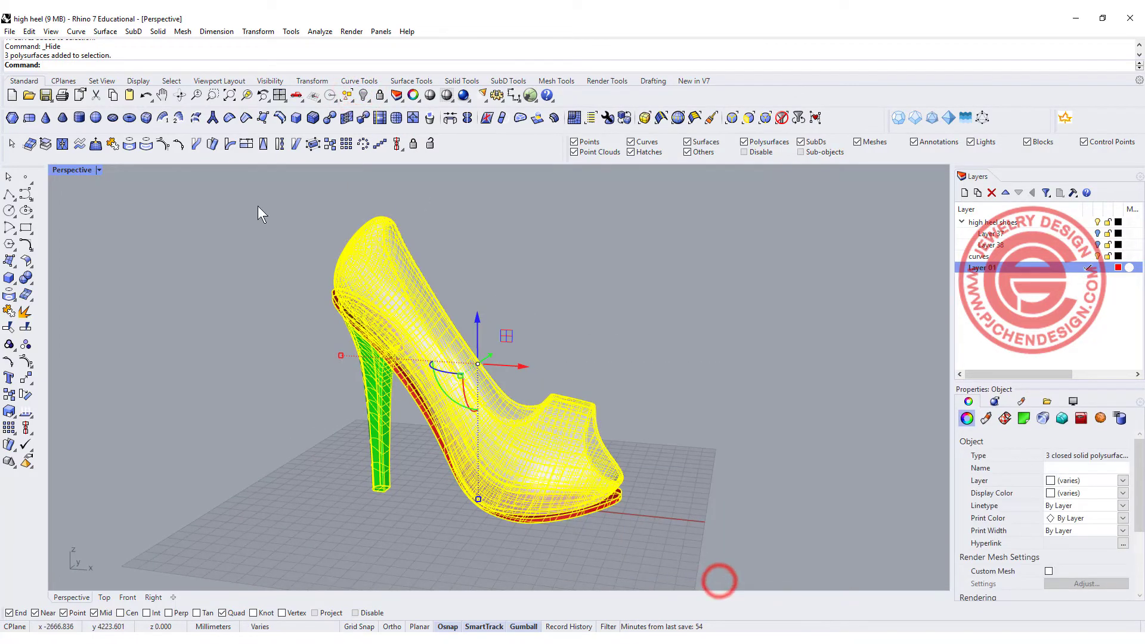
click(25, 310)
right_drag(206, 349, 468, 456)
right_drag(488, 335, 501, 362)
click(607, 379)
right_drag(608, 381, 519, 334)
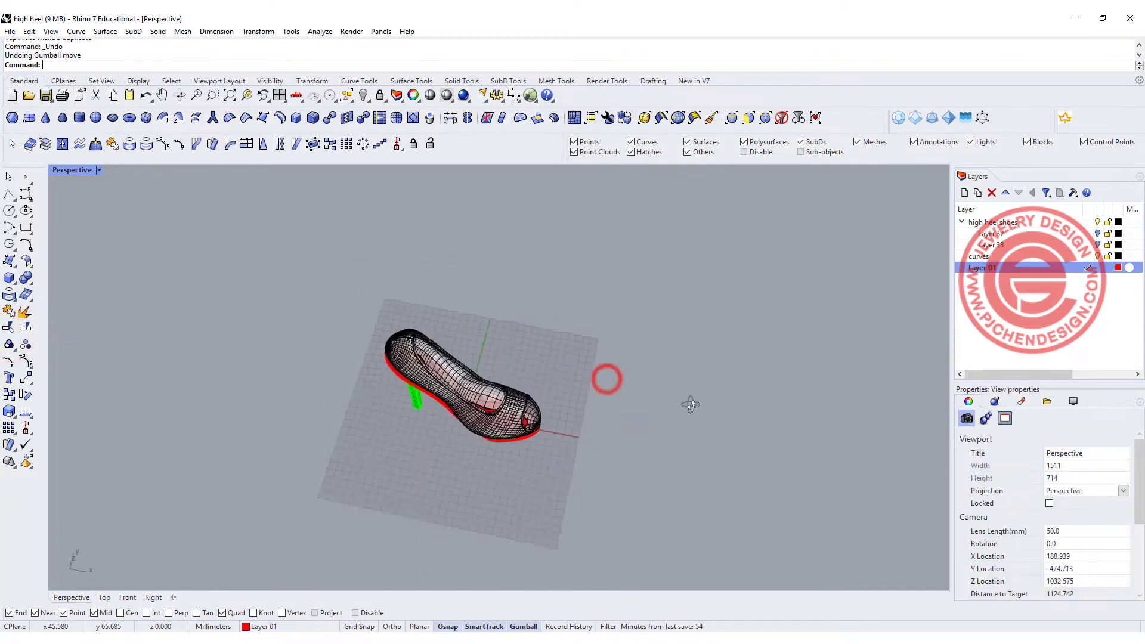
- Mirror a copy of the grouped shoe in the Top view across a lengthwise line beside it
click(480, 346)
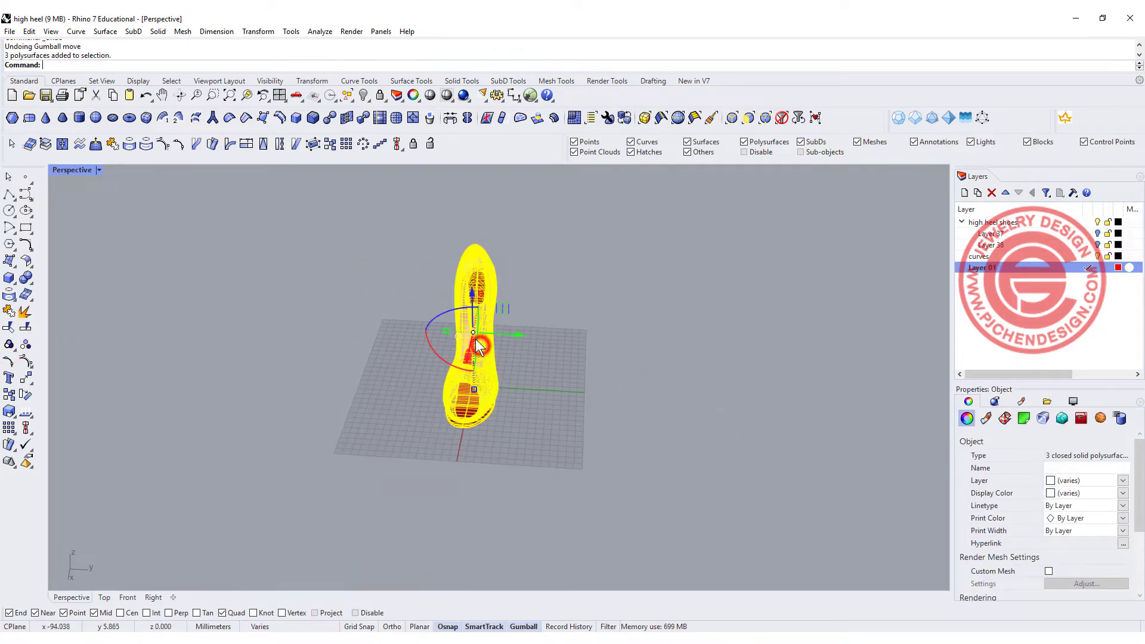
double_click(61, 170)
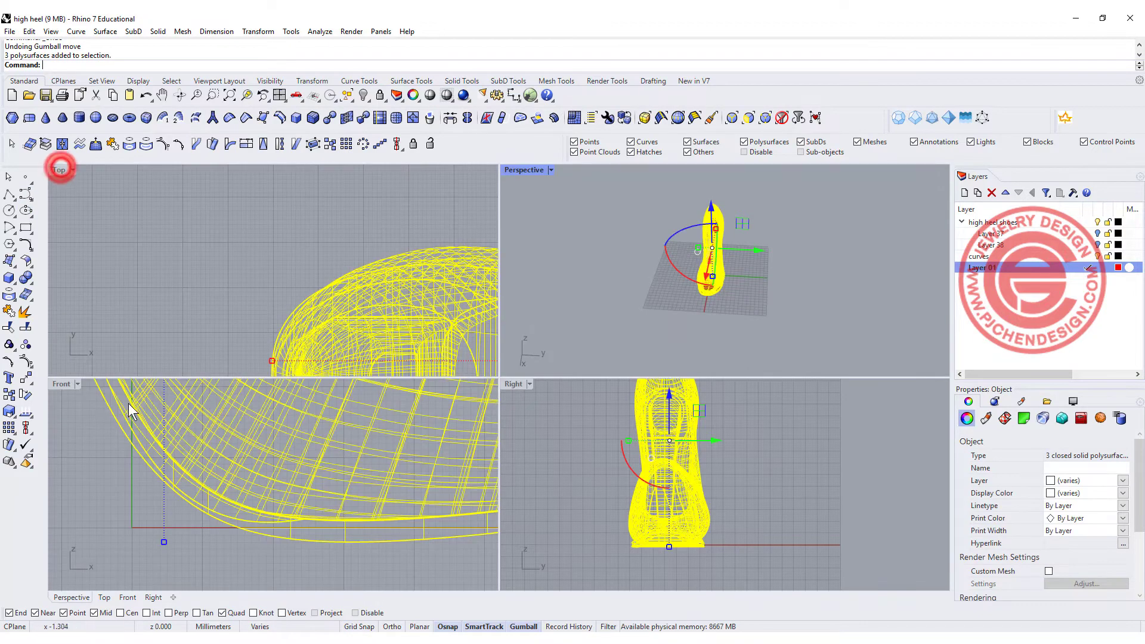
click(25, 378)
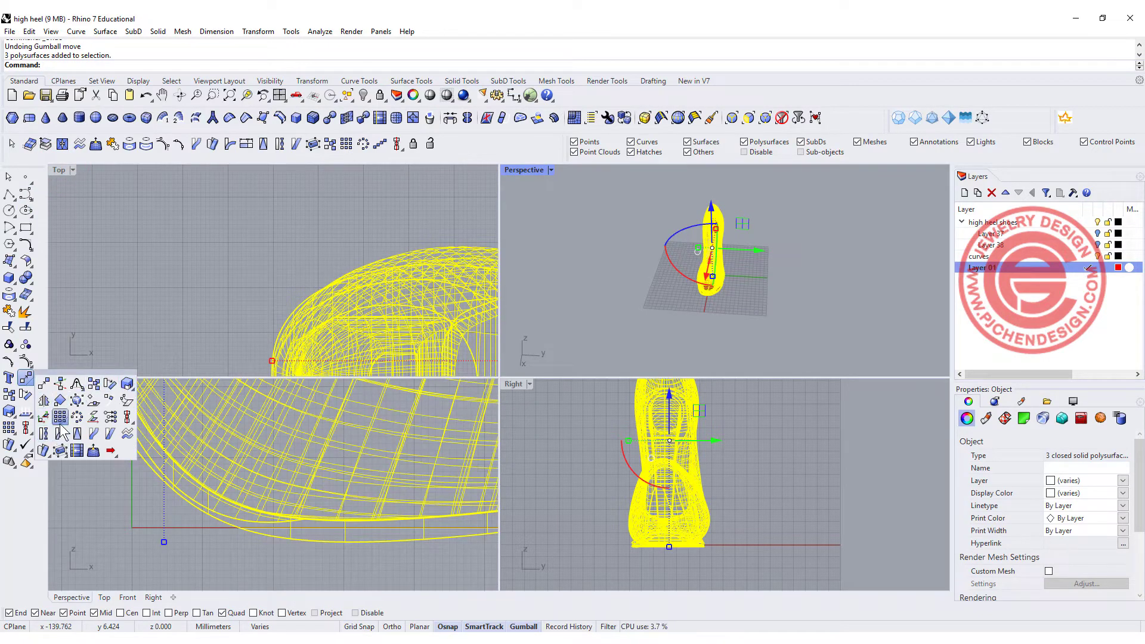
click(44, 400)
scroll(263, 280, down, 8)
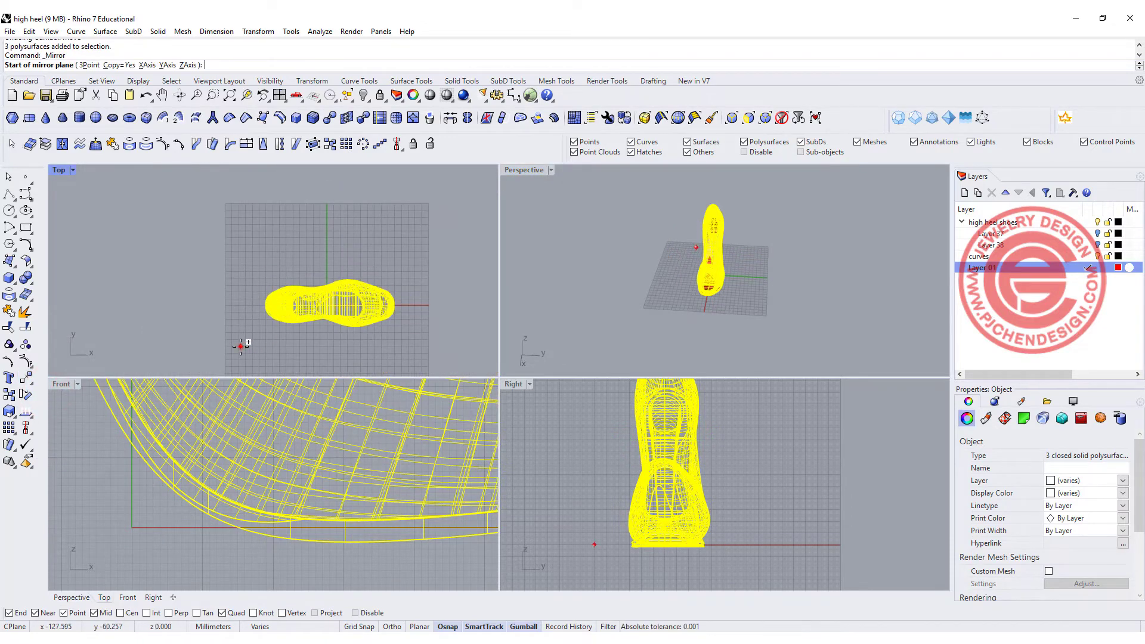
click(241, 346)
click(425, 341)
click(435, 238)
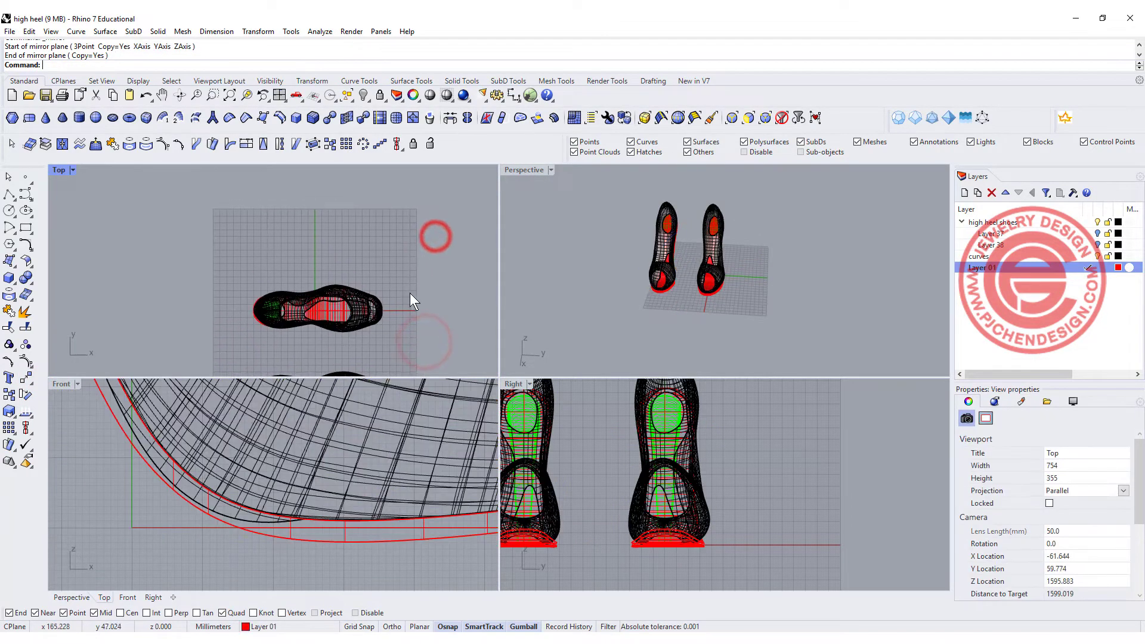
- Rotate both shoes slightly so the toes point outward and move them into place as a pair
right_drag(374, 301, 390, 241)
drag(417, 345, 369, 292)
click(361, 238)
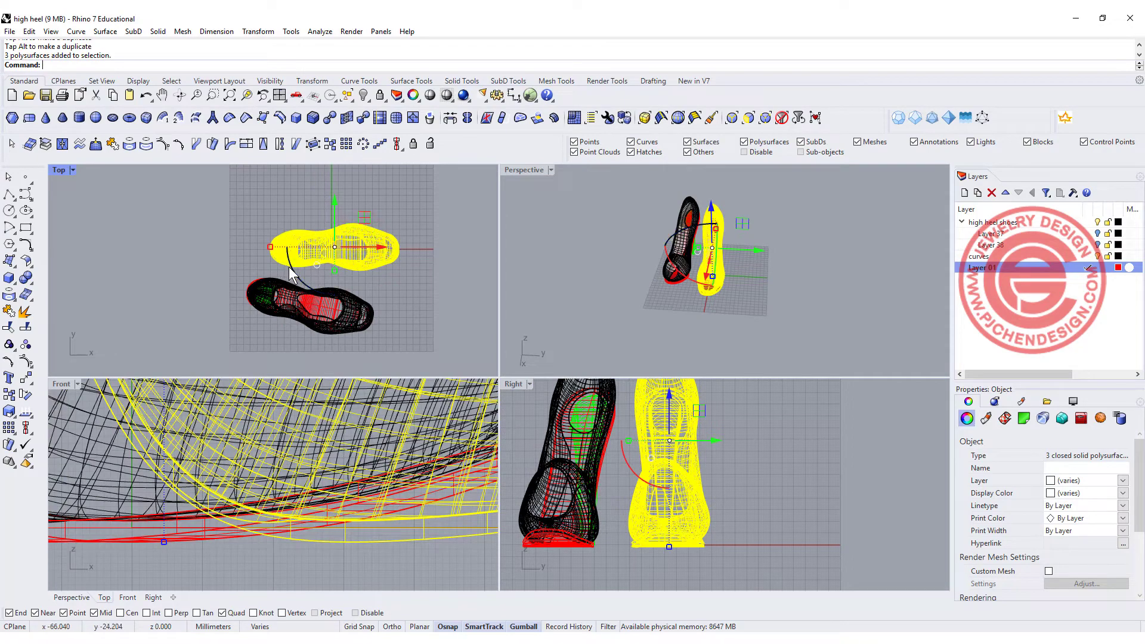
drag(290, 262, 292, 269)
drag(362, 217, 347, 200)
click(439, 255)
- Set the Perspective view to Rendered display, maximize it and inspect the finished pair of shoes
right_drag(668, 286, 592, 259)
scroll(723, 293, up, 3)
scroll(641, 266, down, 4)
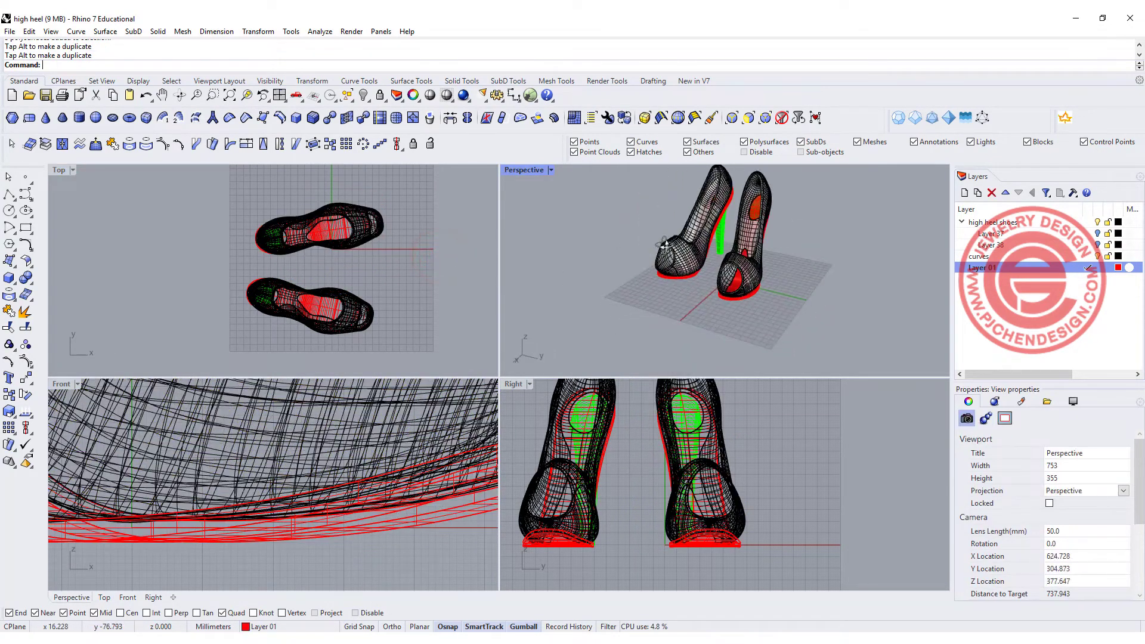
click(551, 170)
click(537, 240)
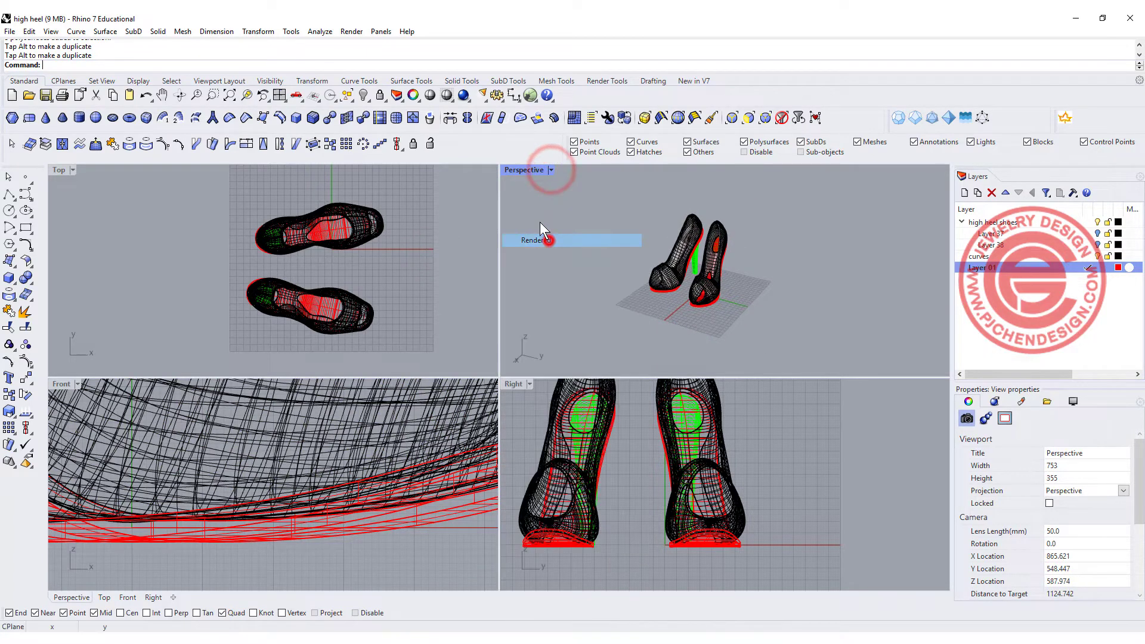
double_click(518, 170)
right_drag(528, 427, 624, 338)
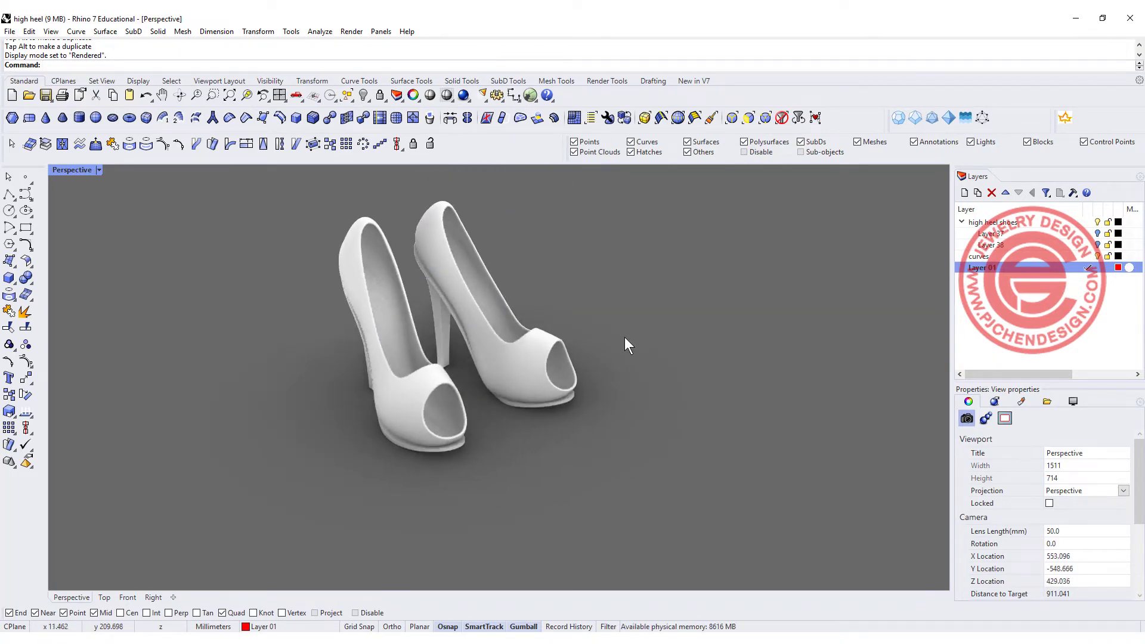
scroll(623, 337, up, 3)
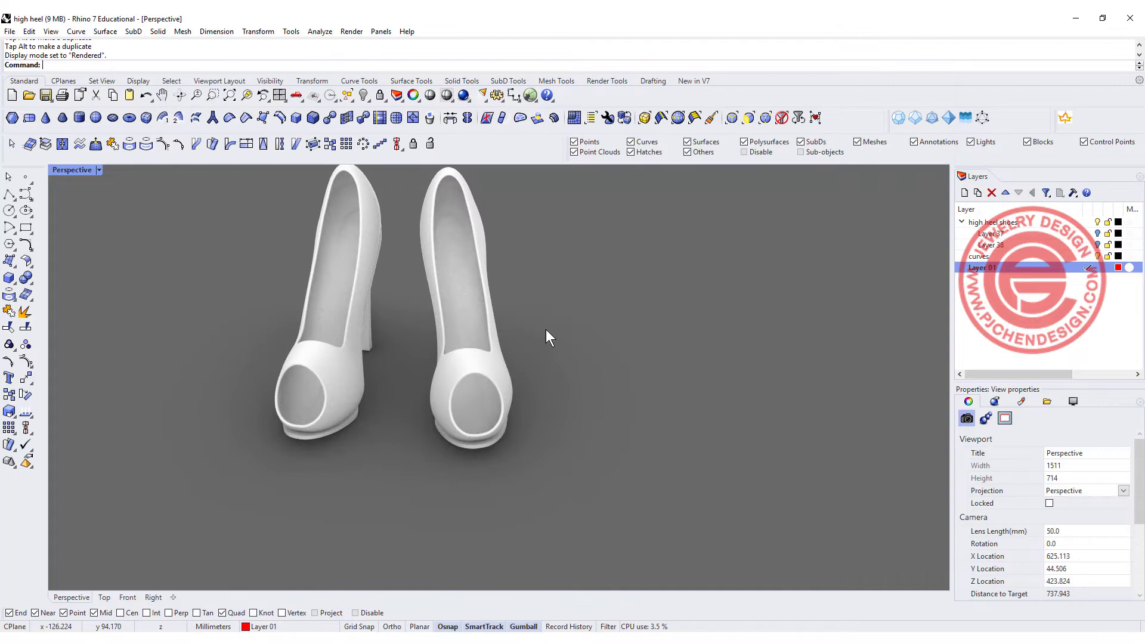
right_drag(546, 329, 535, 377)
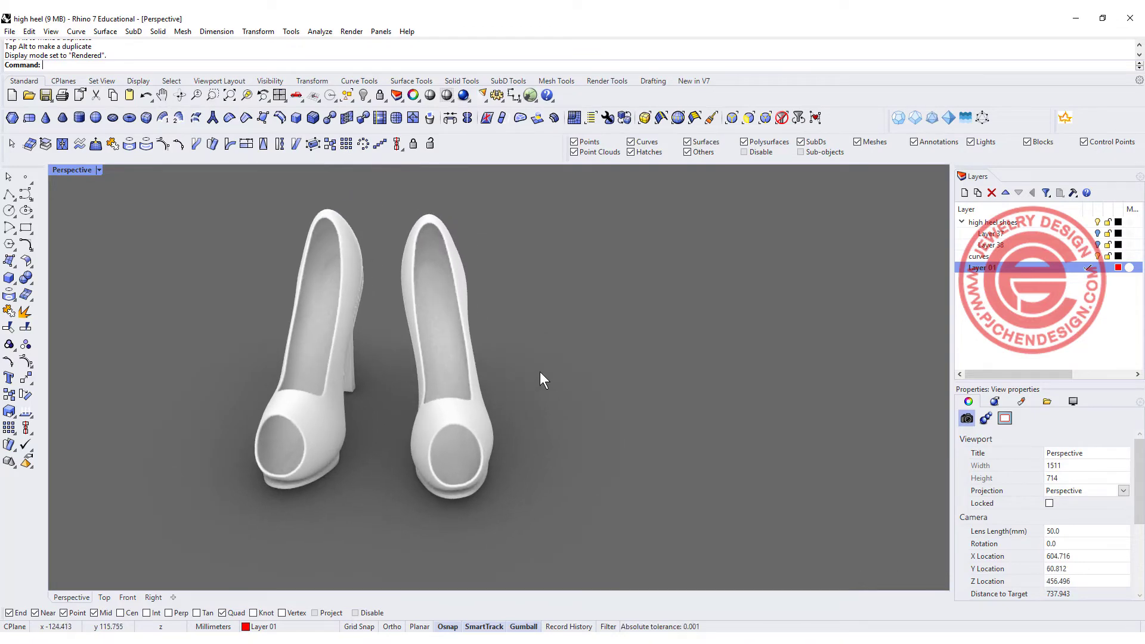